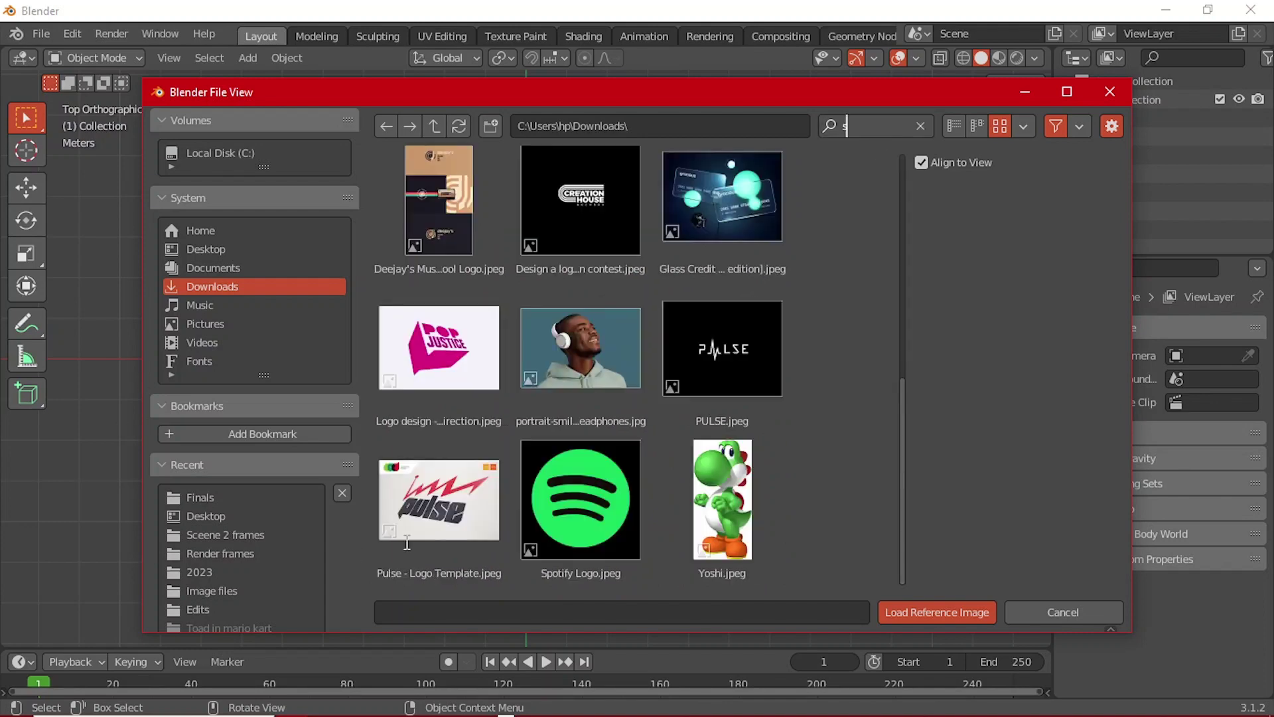
- Load Spotify Logo.jpeg as a reference image in top view and add a mesh plane at the scene's centre
double_click(571, 522)
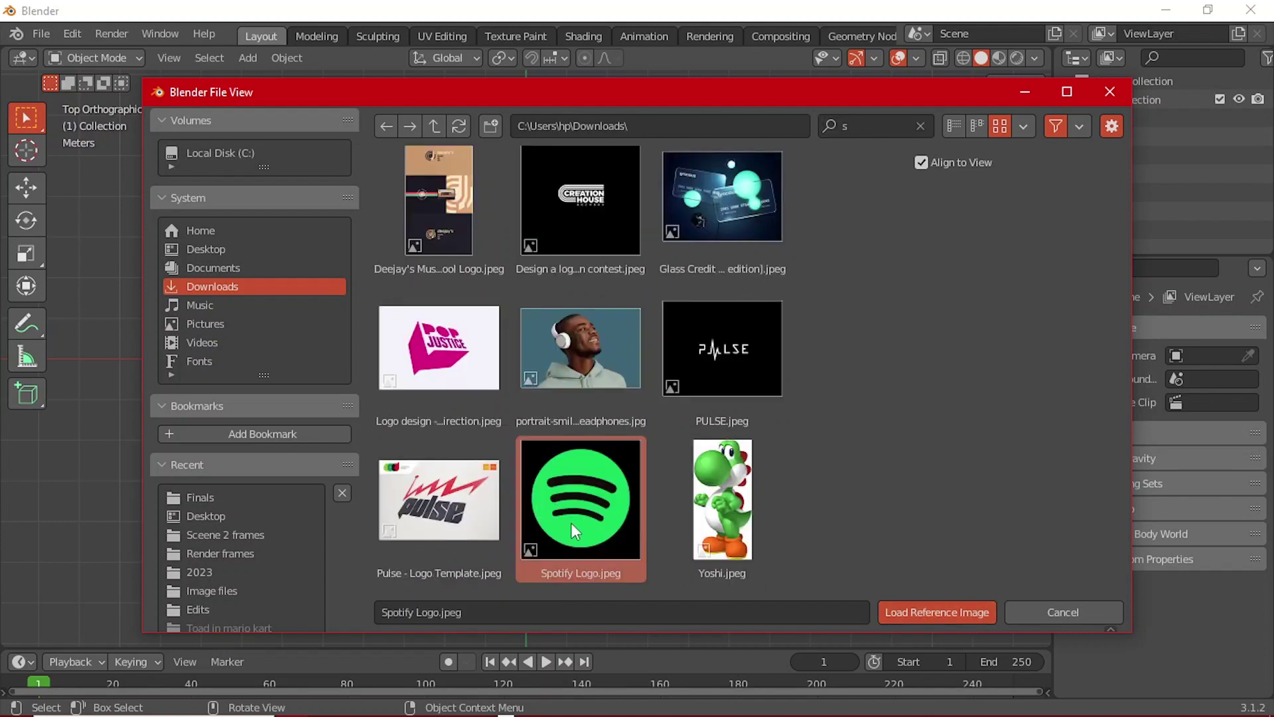
scroll(564, 400, "up", 4)
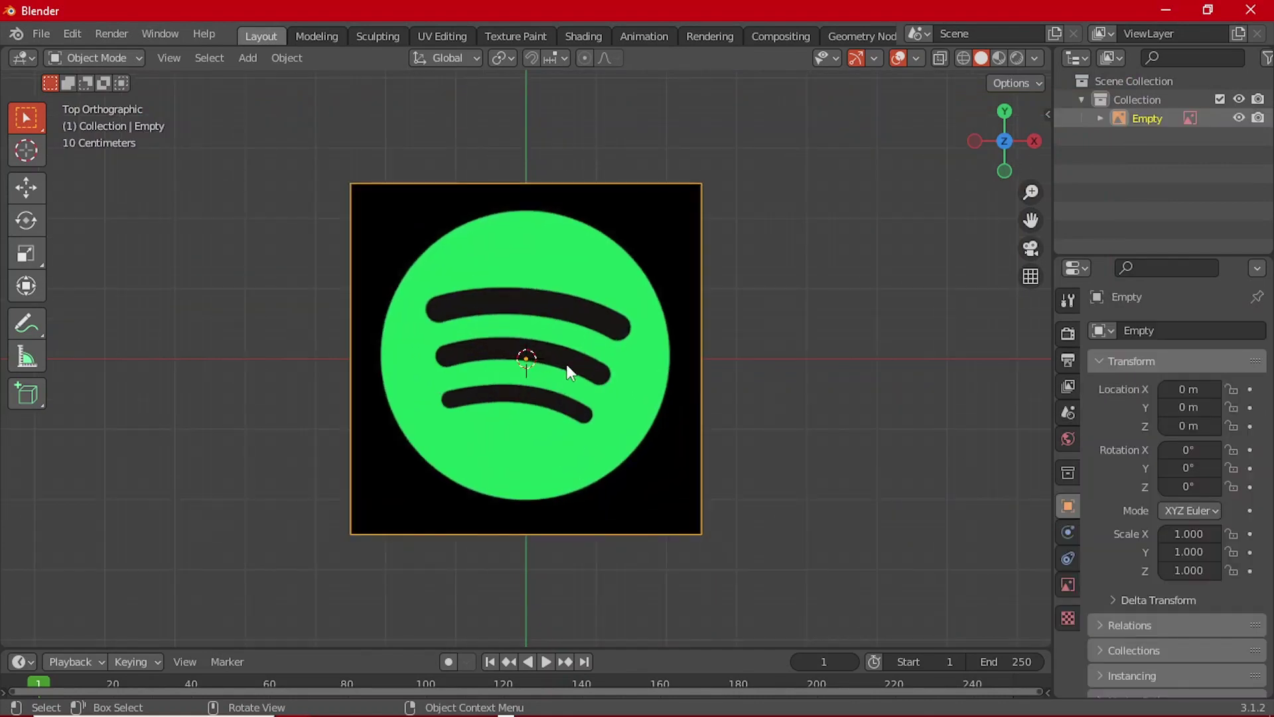
key("shift+a")
mouse_move(484, 166)
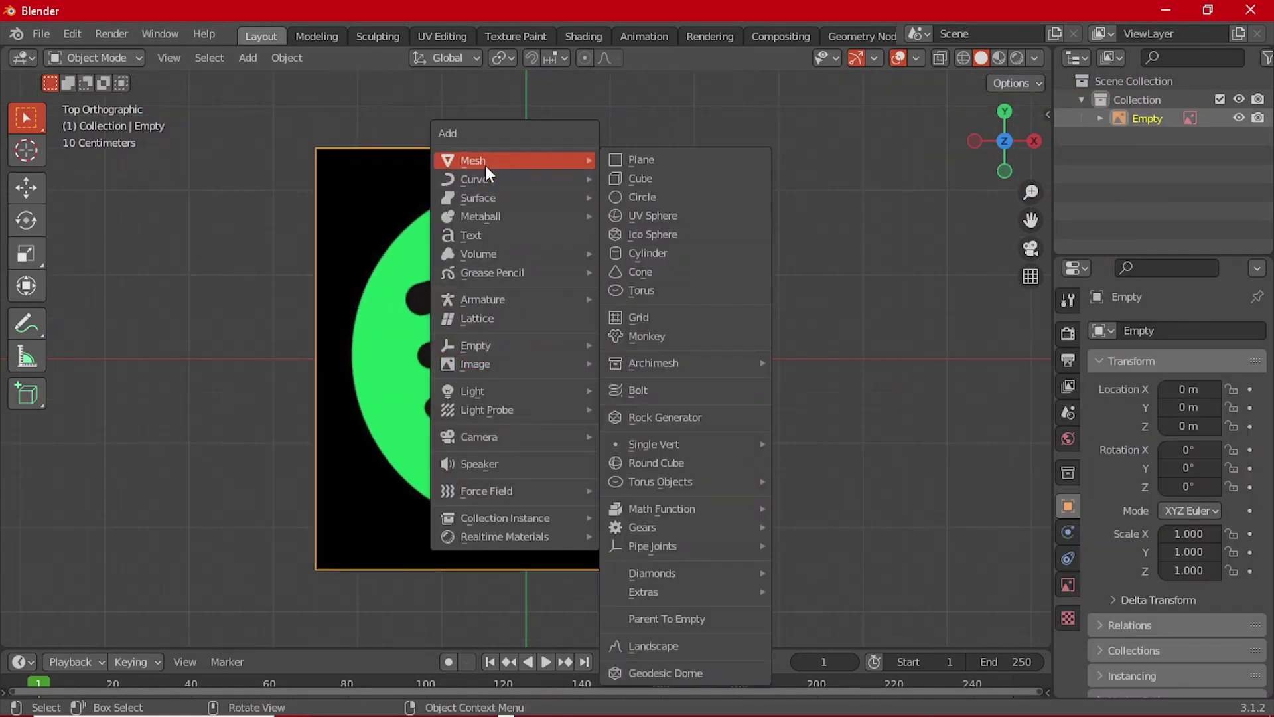
left_click(665, 160)
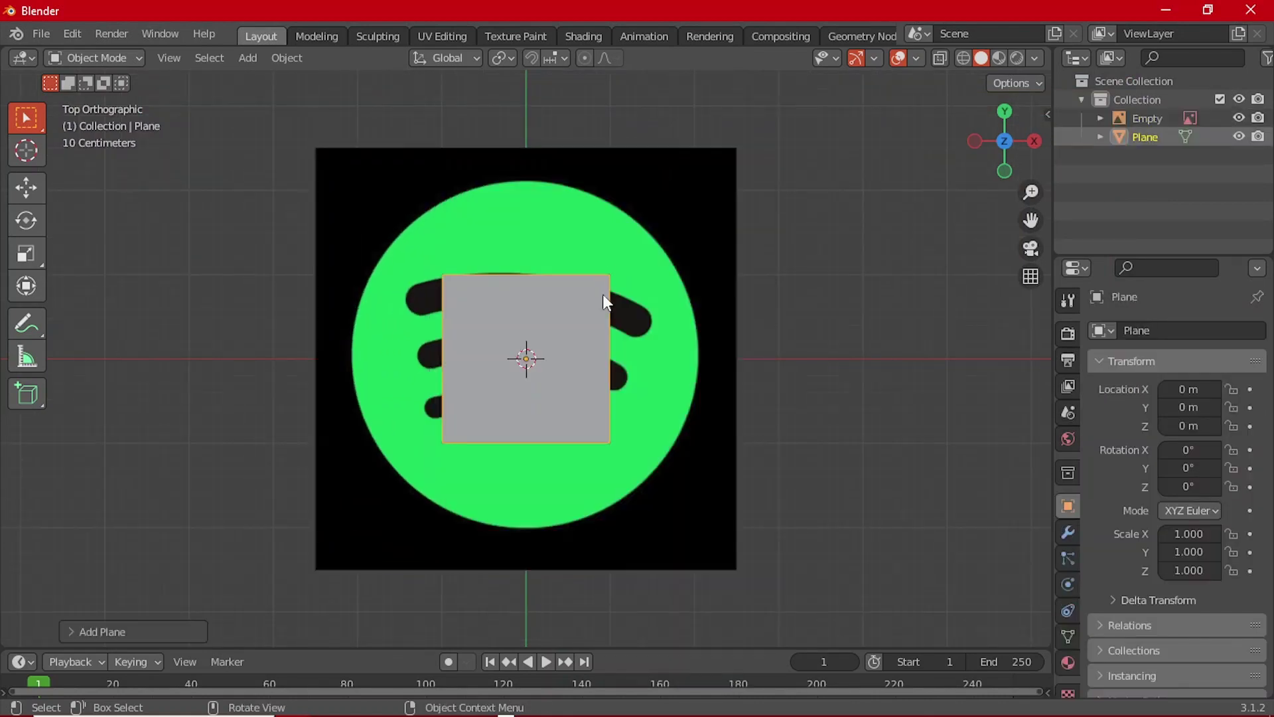
scroll(572, 360, "up", 3)
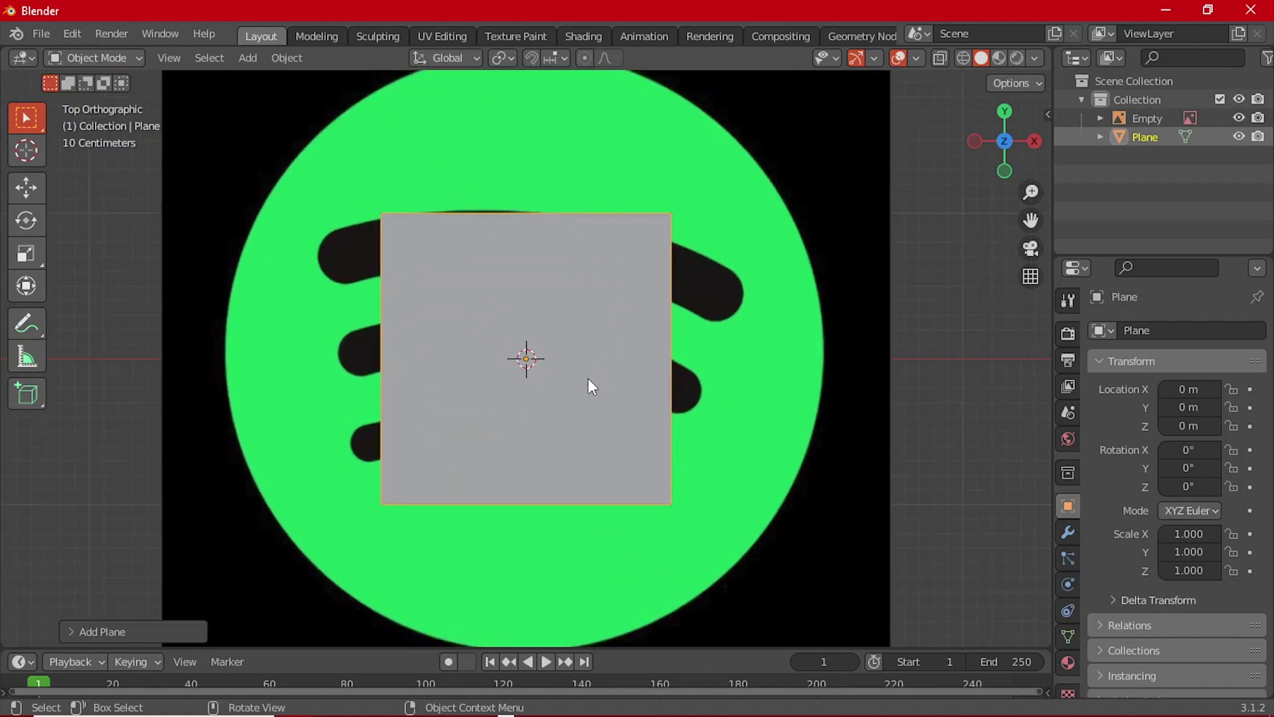
- Enter Edit Mode on the plane and add one centred vertical loop cut
key("Tab")
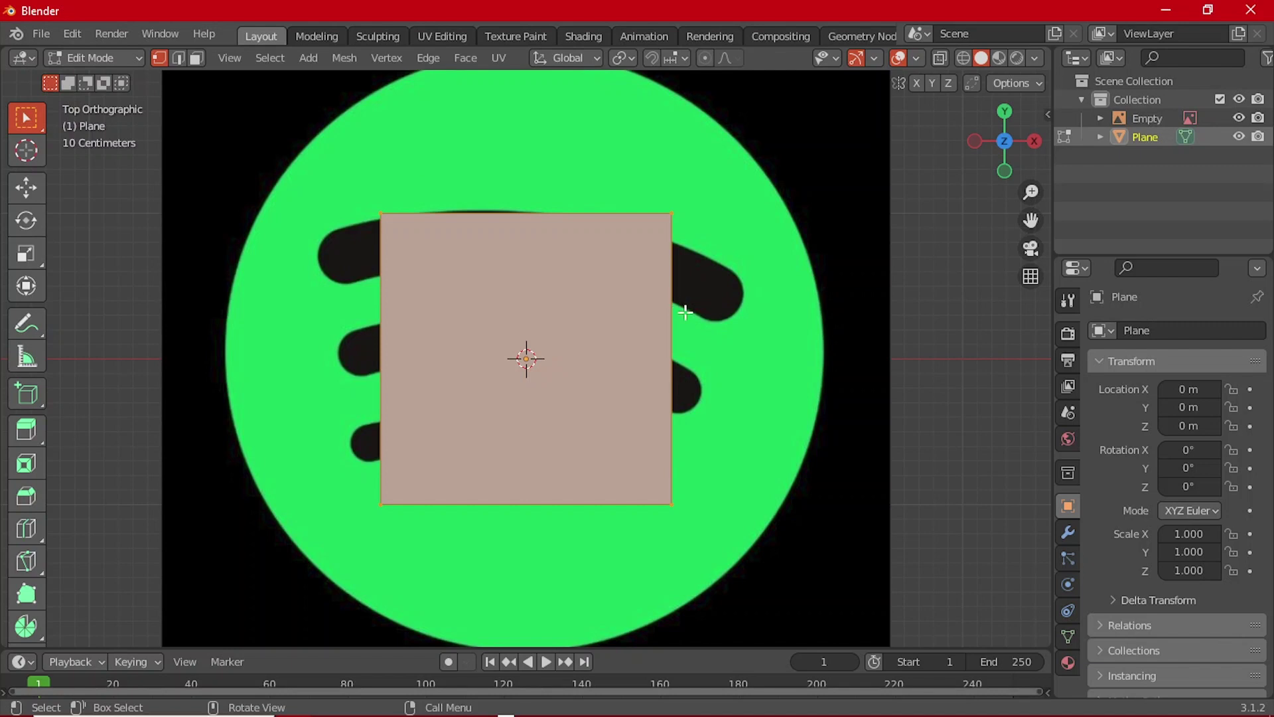
key("ctrl+r")
left_click(601, 218)
right_click(579, 217)
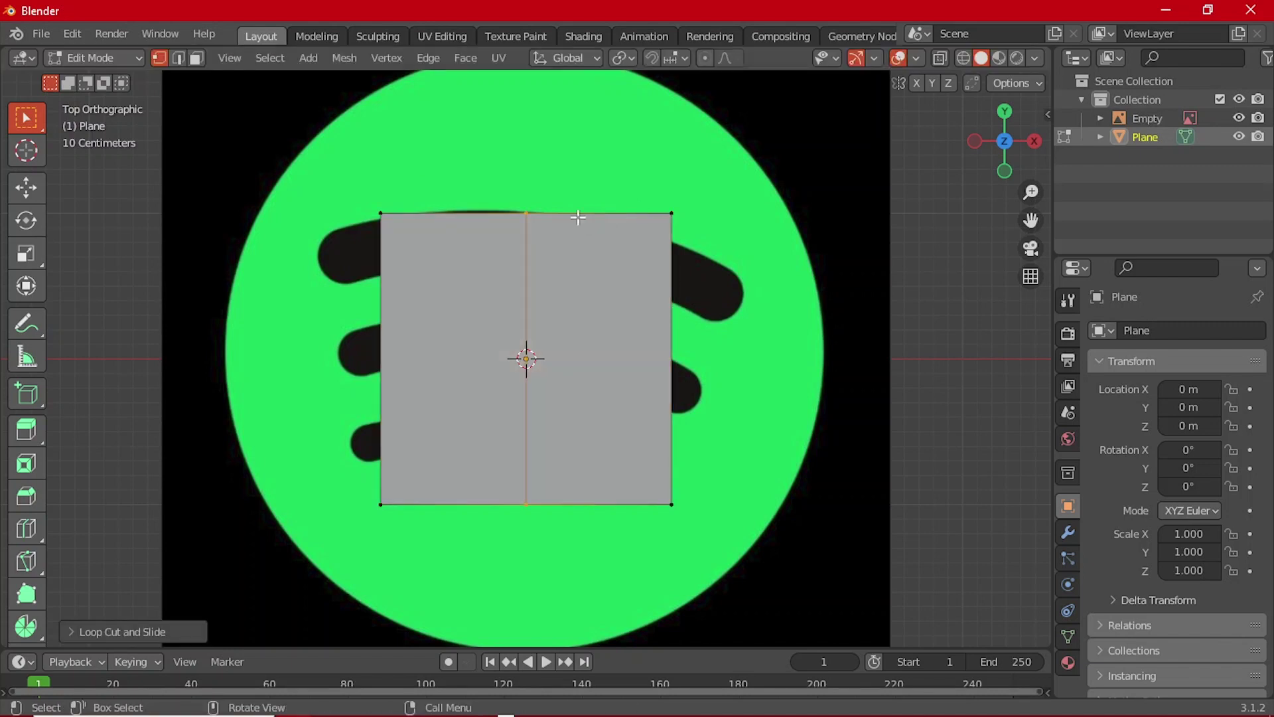
key("g")
right_click(257, 146)
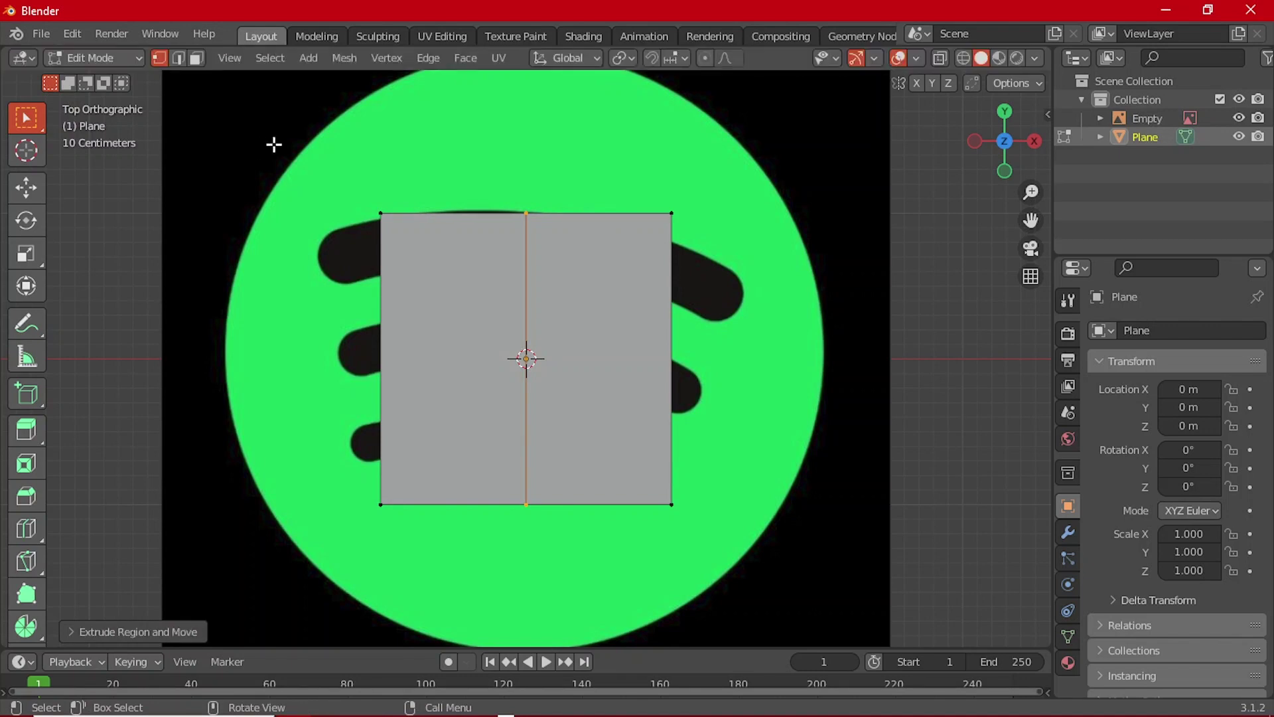
- Extrude the plane's right edge in six segments along the logo's top black bar to its right end
key("3")
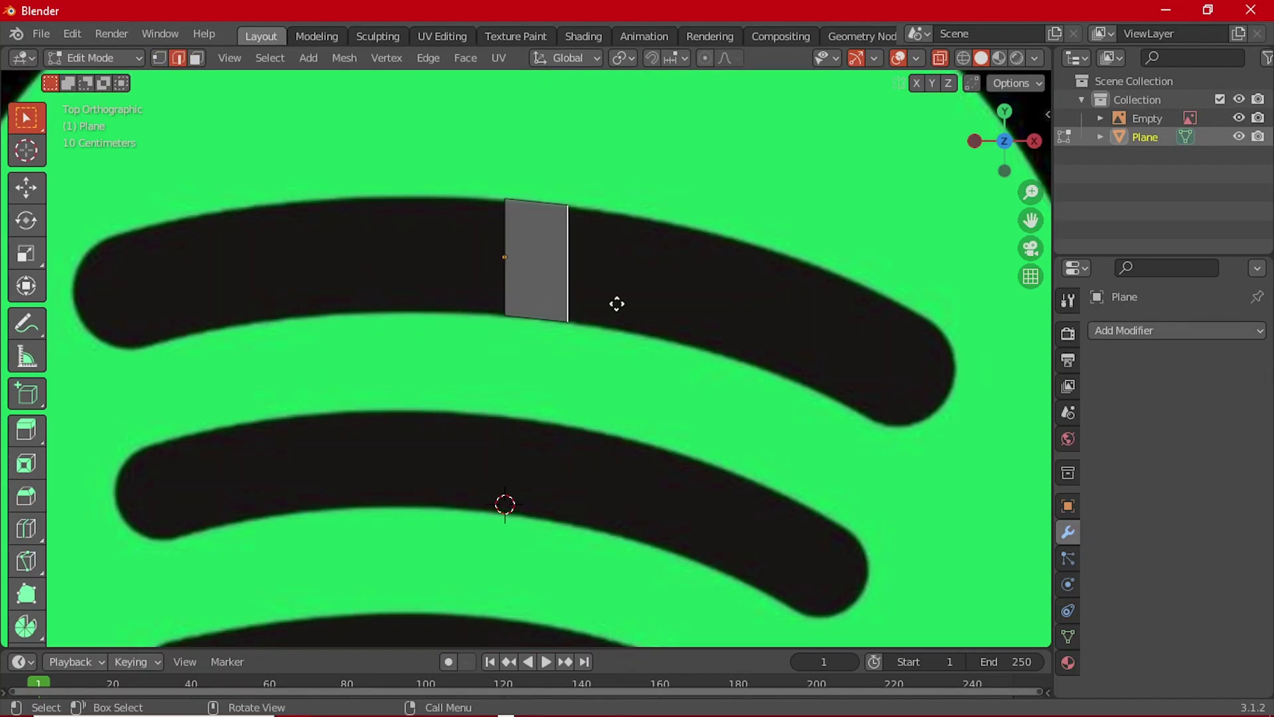
key("e")
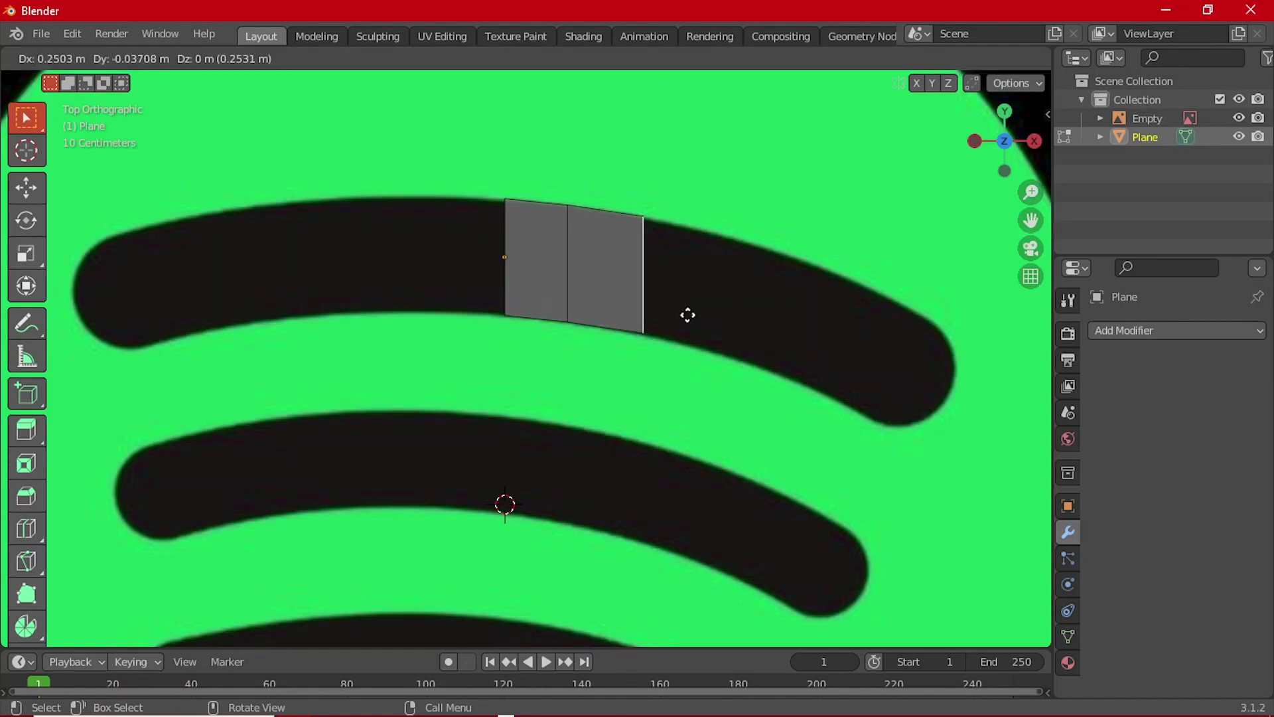
left_click(688, 318)
key("e")
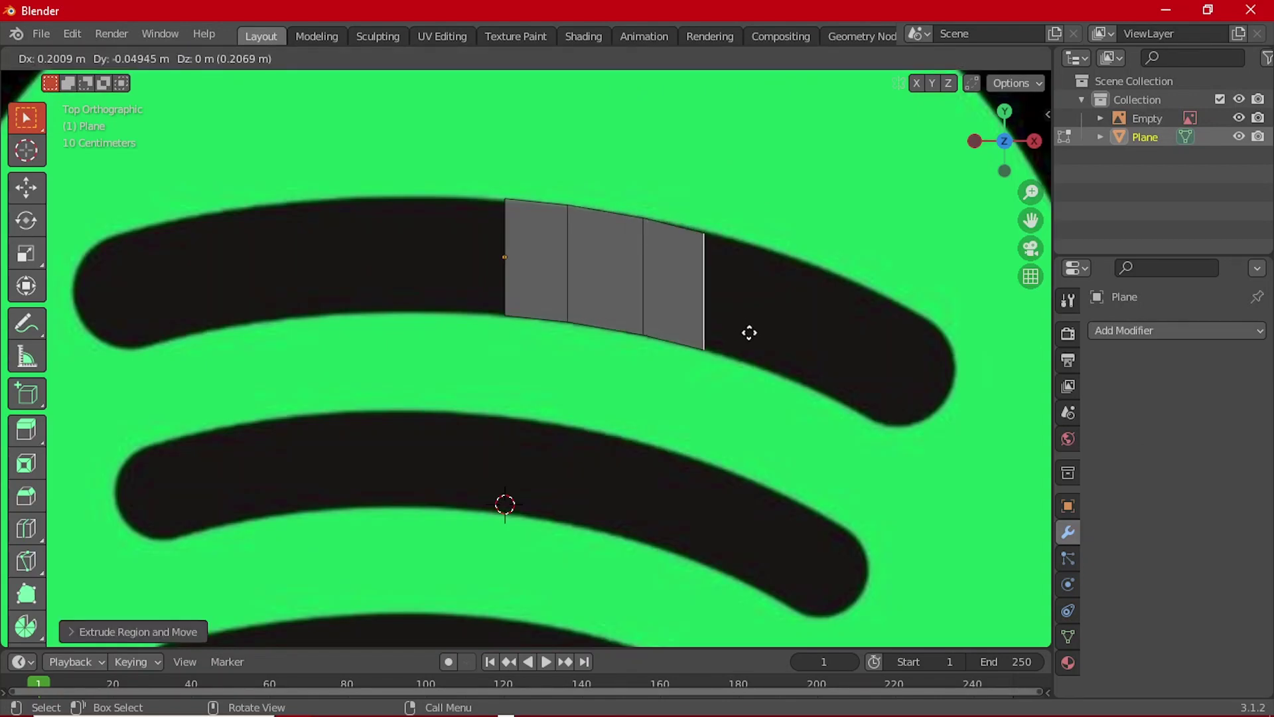
left_click(751, 332)
key("e")
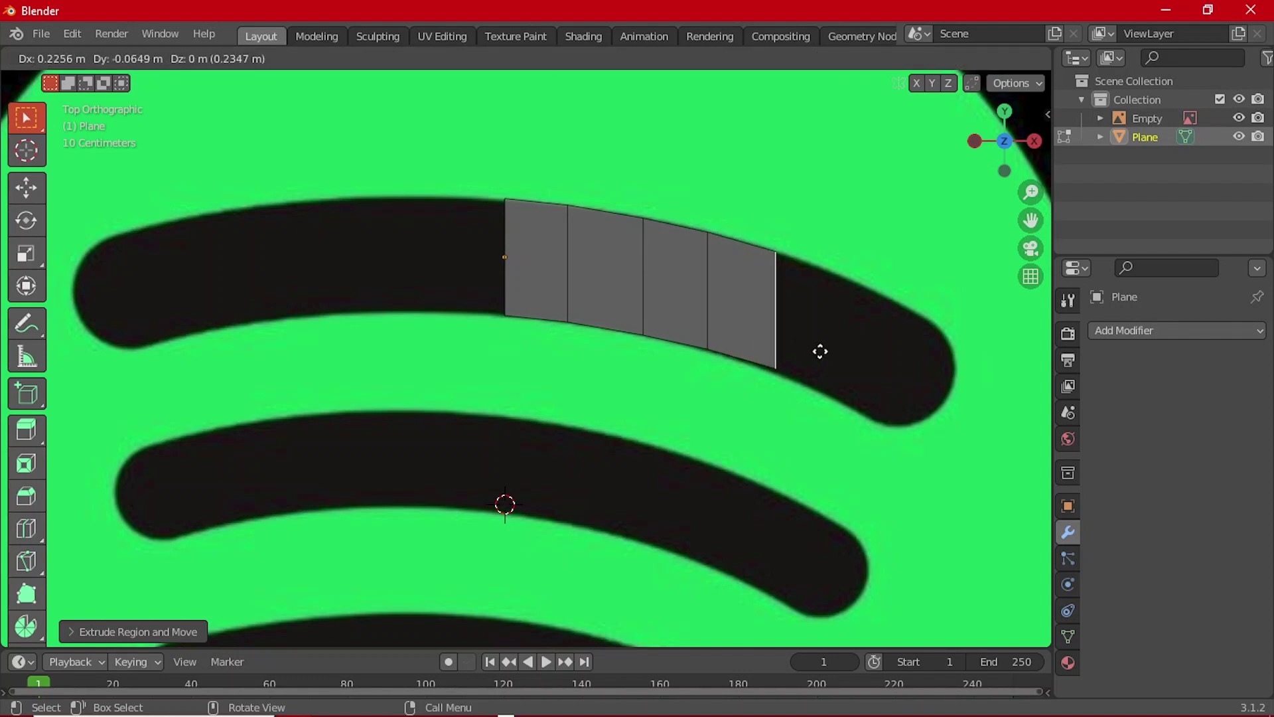
left_click(820, 350)
key("e")
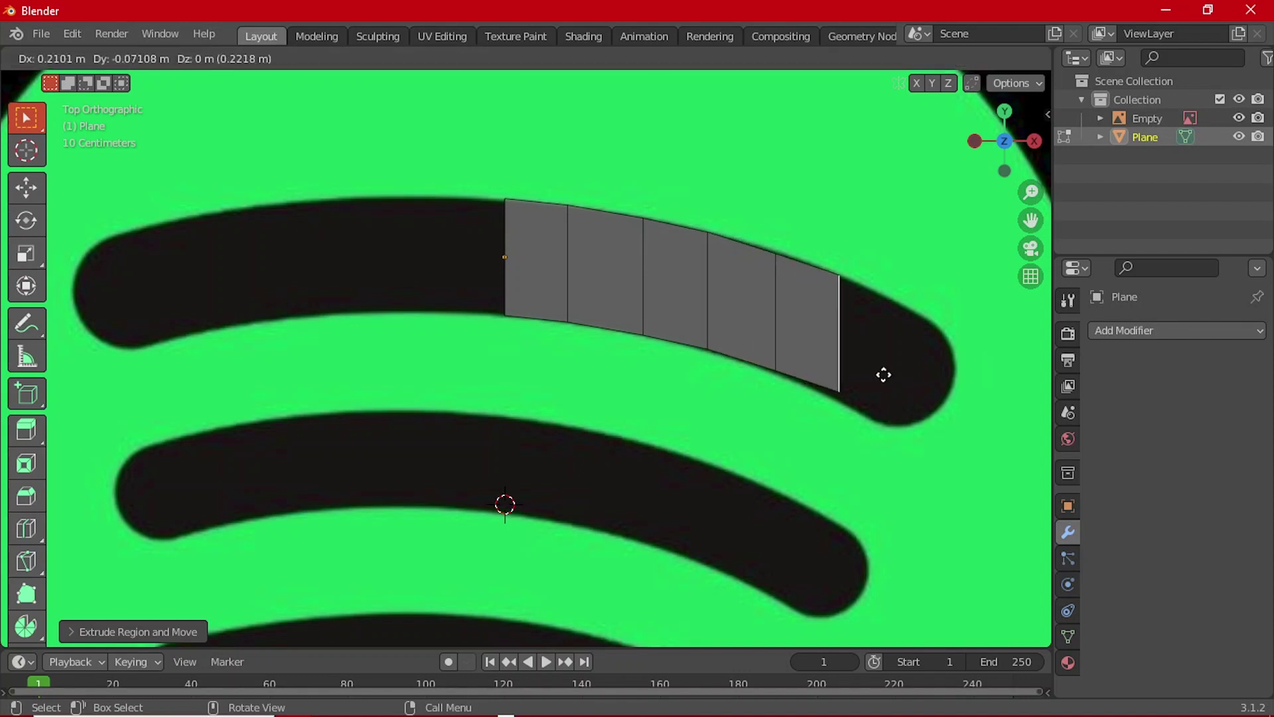
left_click(883, 375)
key("e")
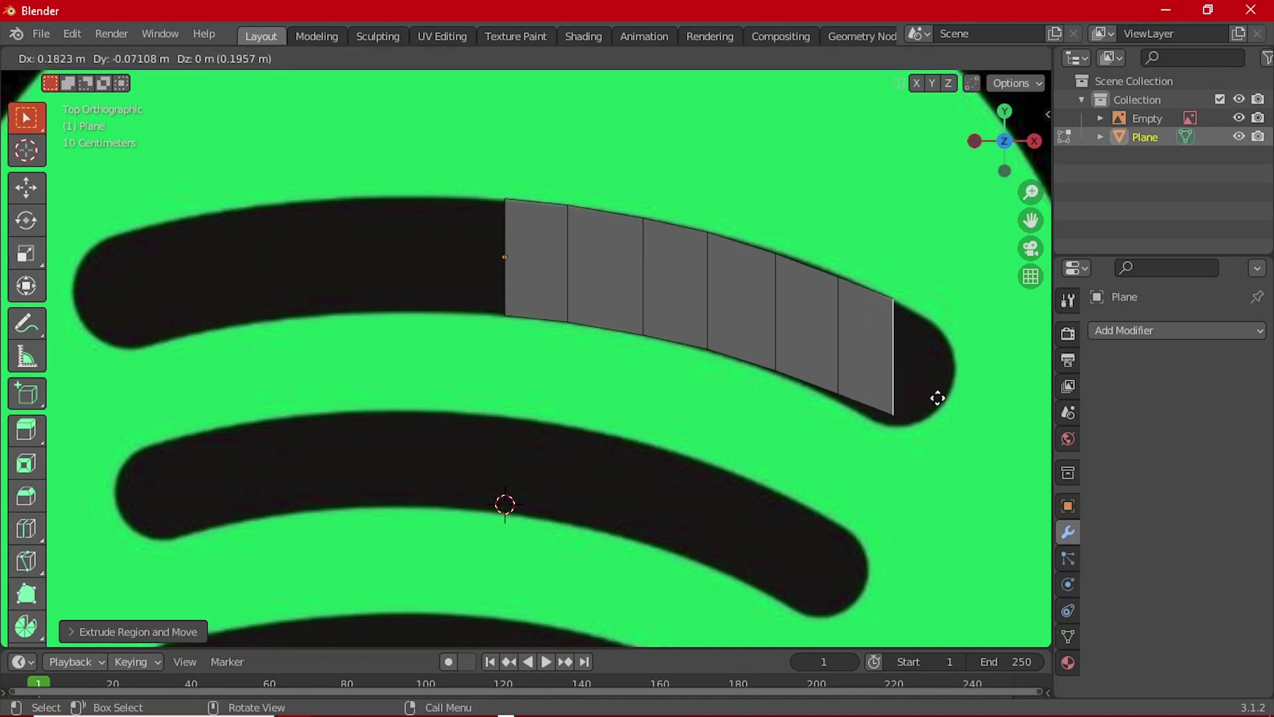
left_click(944, 406)
key("e")
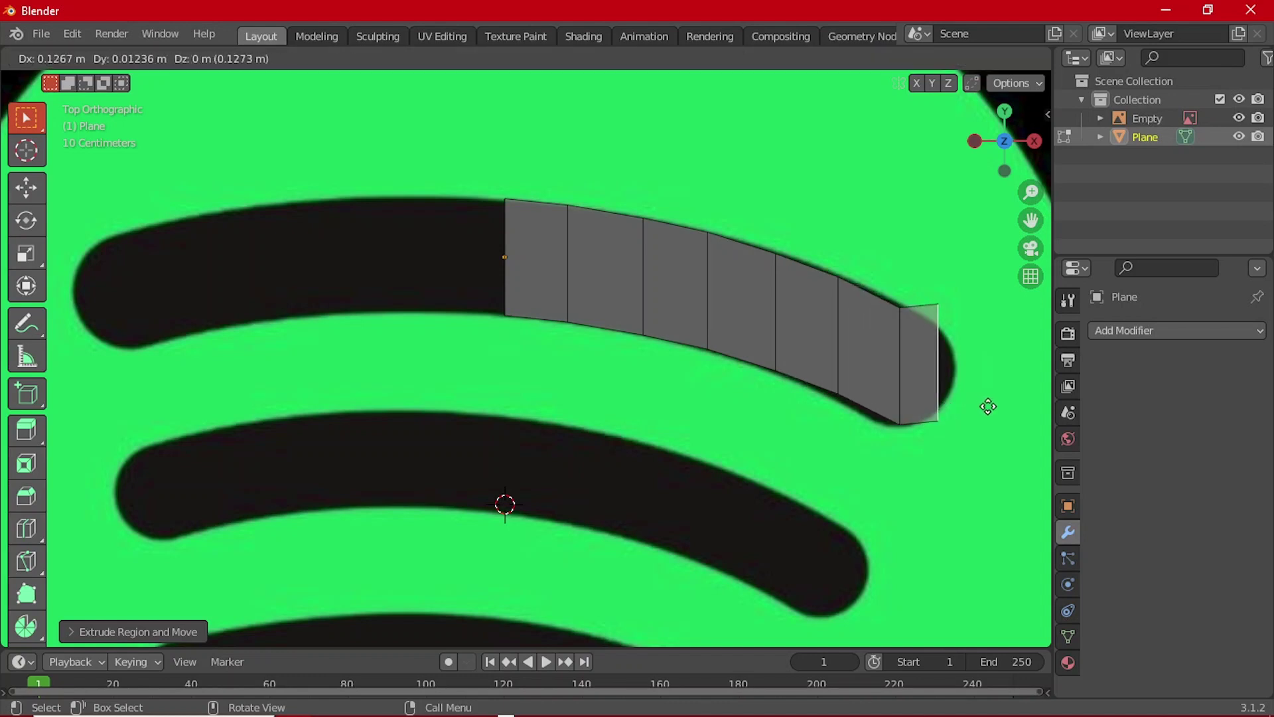
left_click(997, 443)
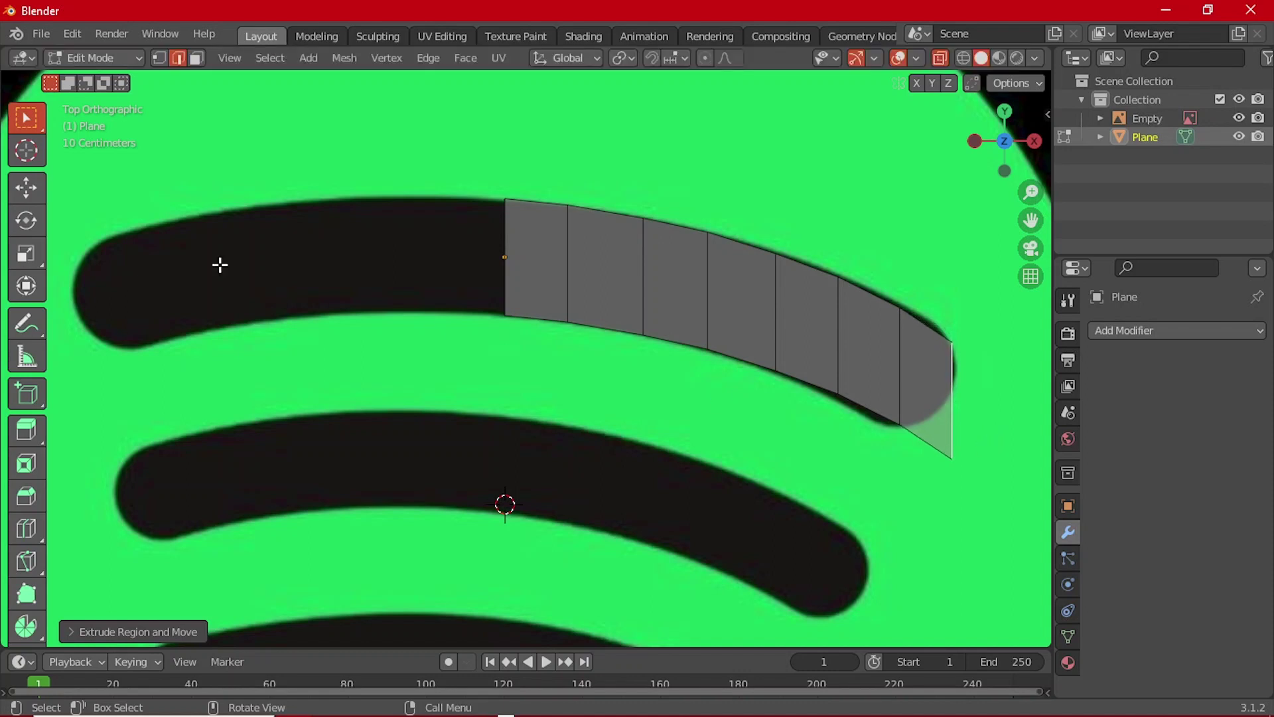
- Move the last segment's lower right vertex up about 0.17 m onto the top bar's rounded right end
left_click(165, 58)
scroll(856, 426, "up", 2)
middle_click_drag(857, 426, 576, 309, "shift")
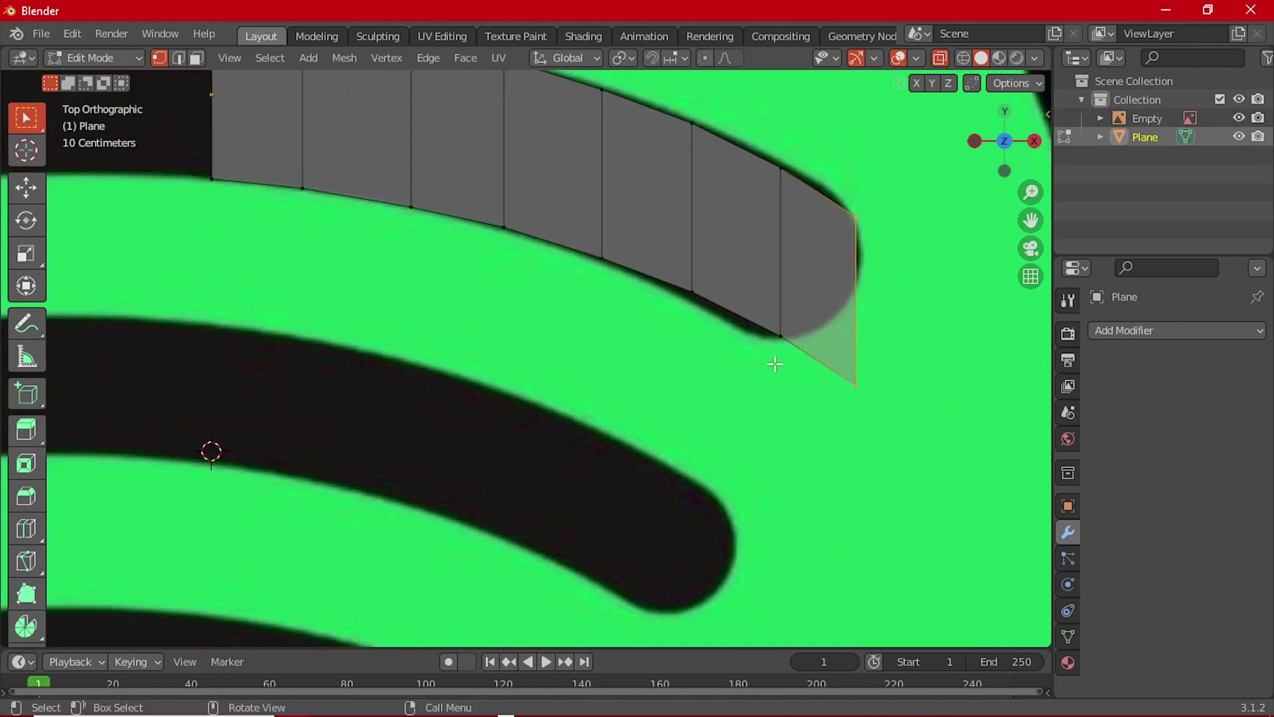
key("g")
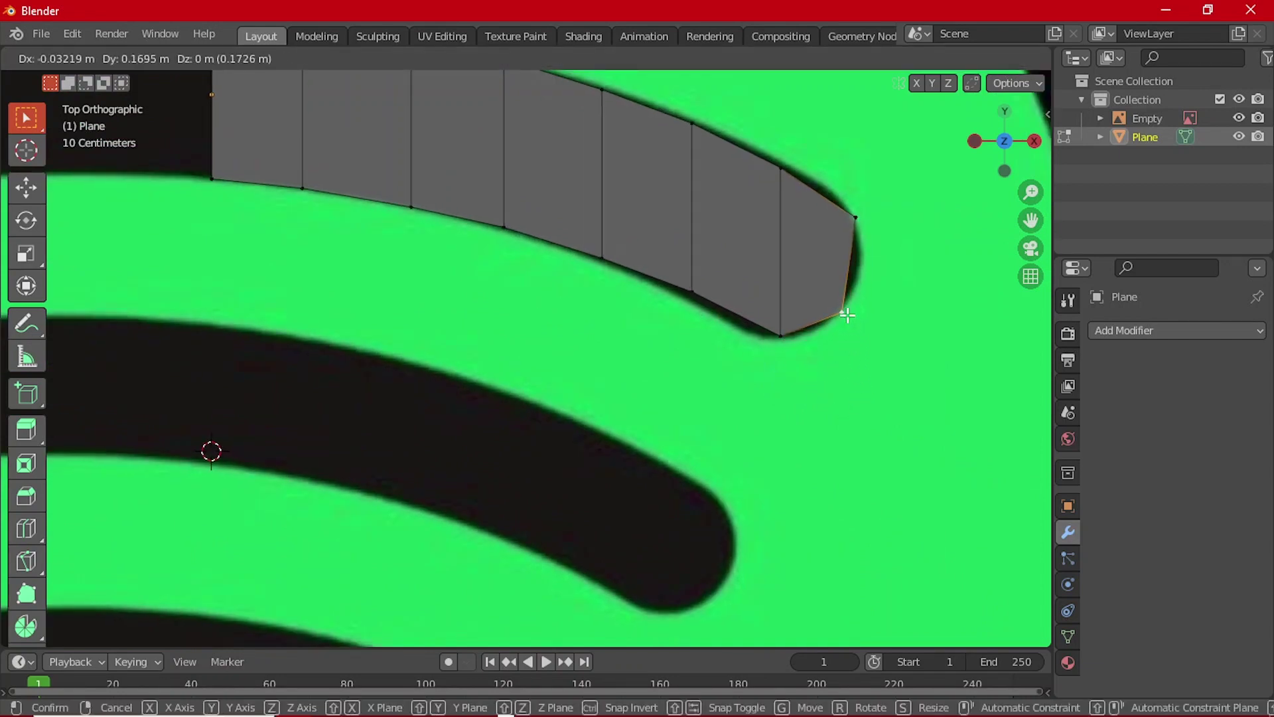
left_click(847, 315)
- Move one lower-edge vertex and slide the next one toward the right end so they follow the top bar's curved outline
left_click(693, 293)
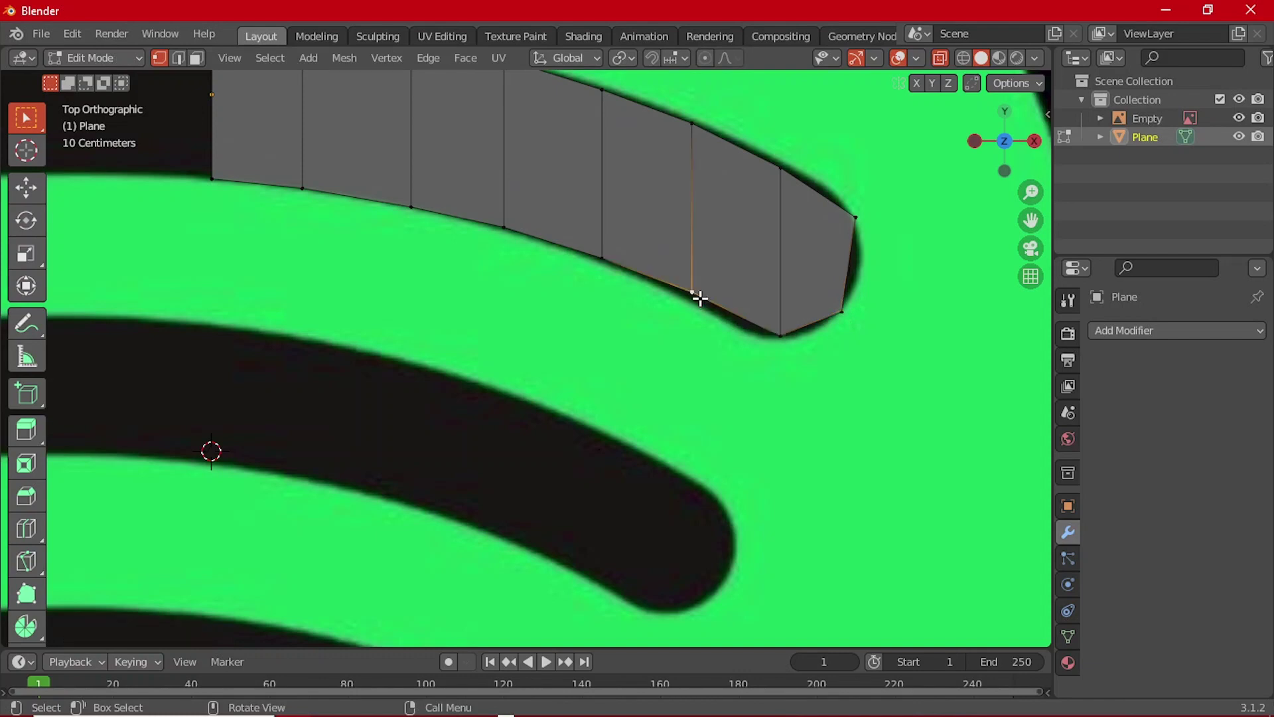
key("g")
left_click(696, 304)
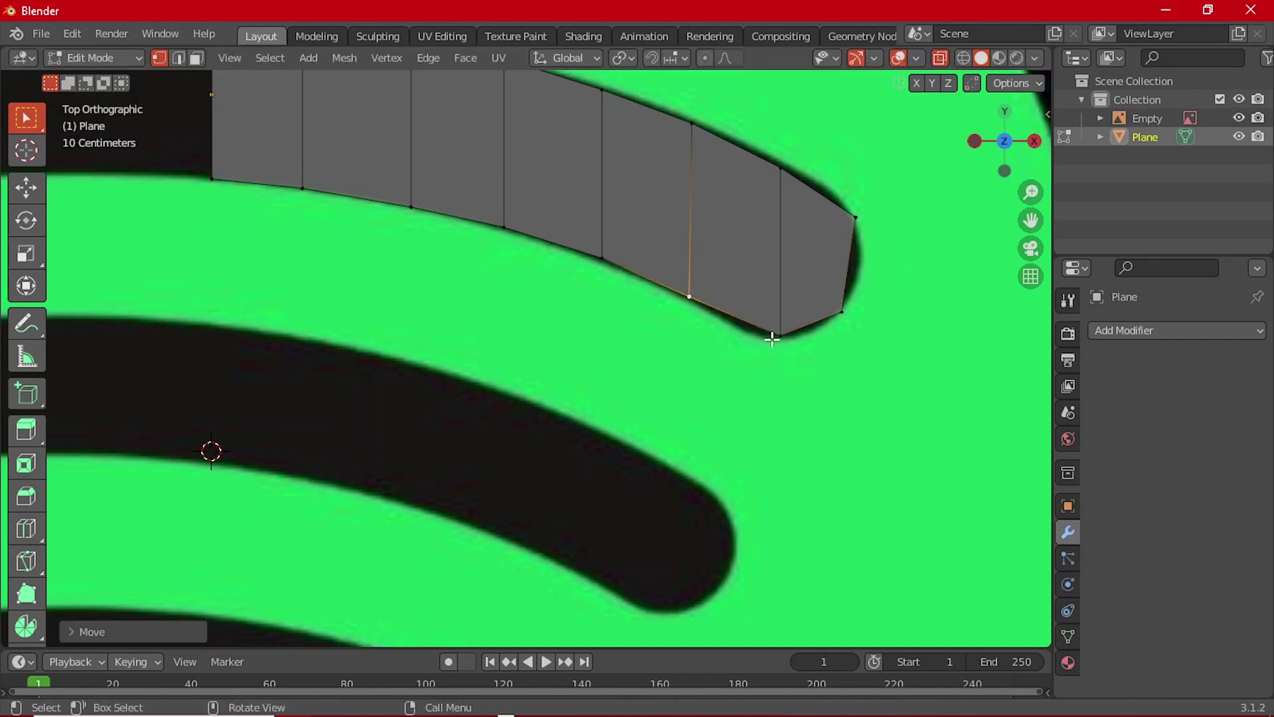
left_click(772, 337)
key("shift+v")
left_click(760, 337)
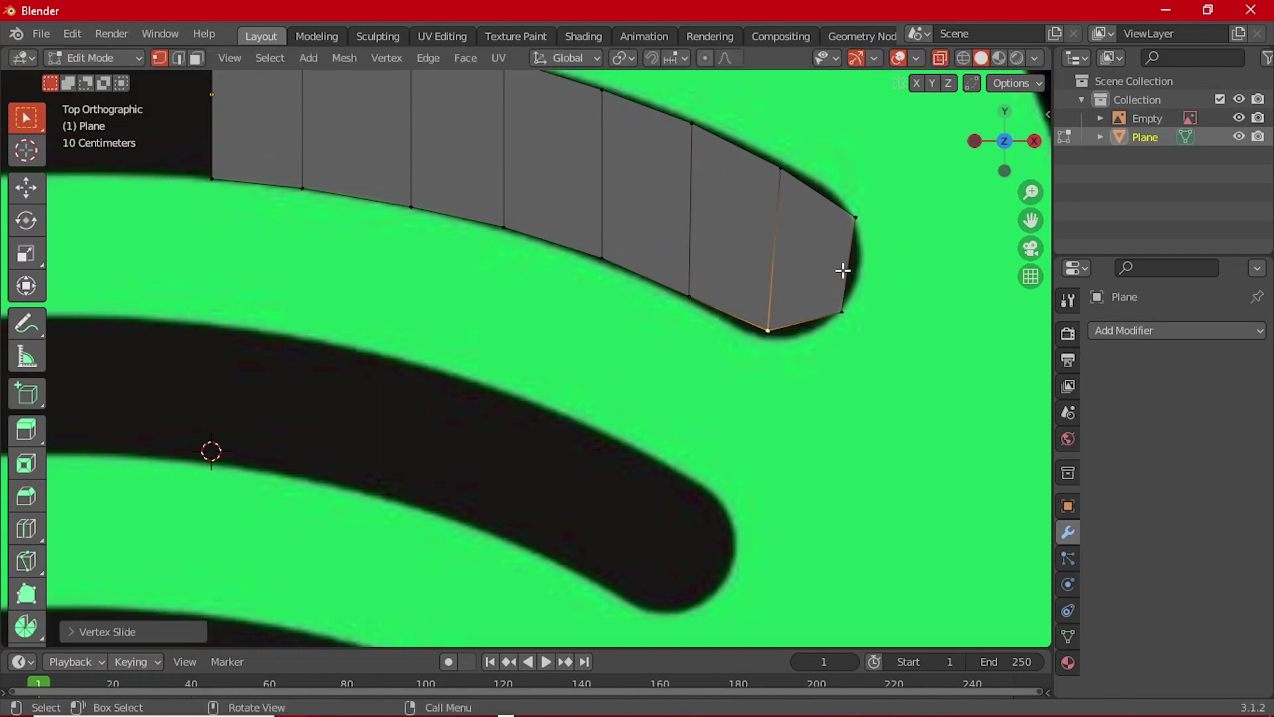
- Extrude the strip's left edge in seven segments along the top black bar to its rounded left end
scroll(464, 265, "down", 2)
middle_click_drag(452, 262, 673, 316)
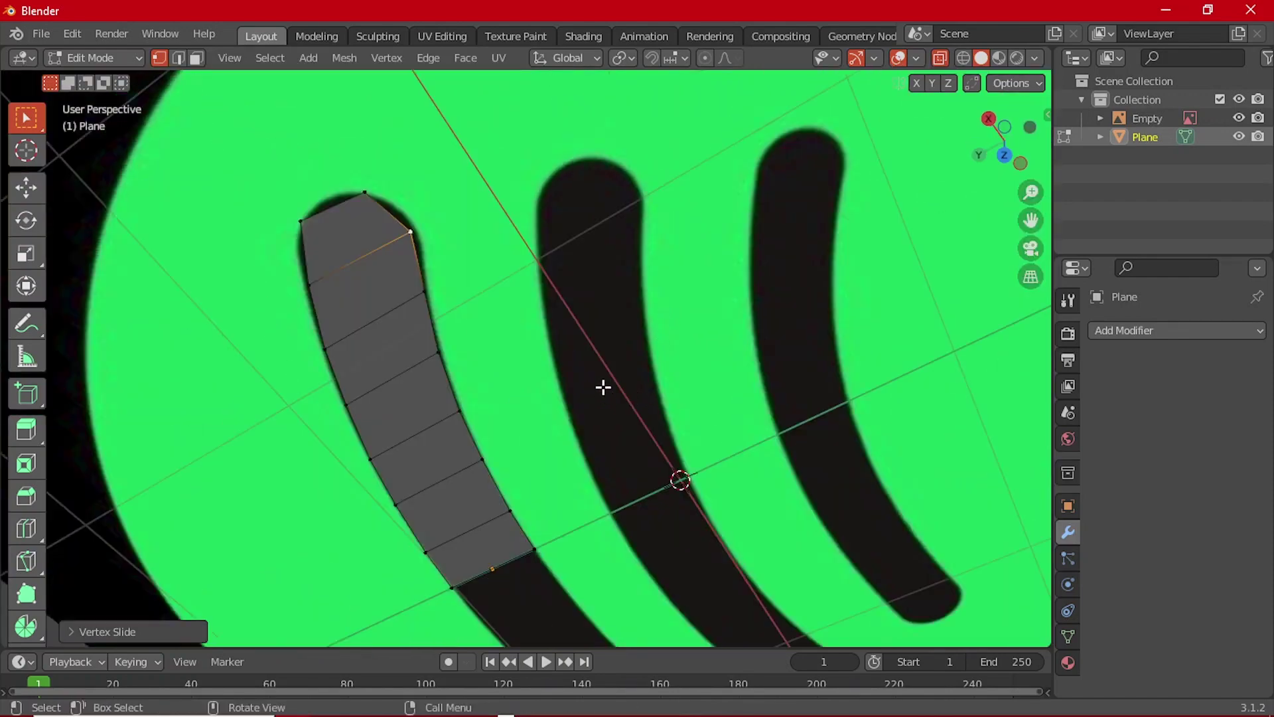
key("grave")
left_click(600, 278)
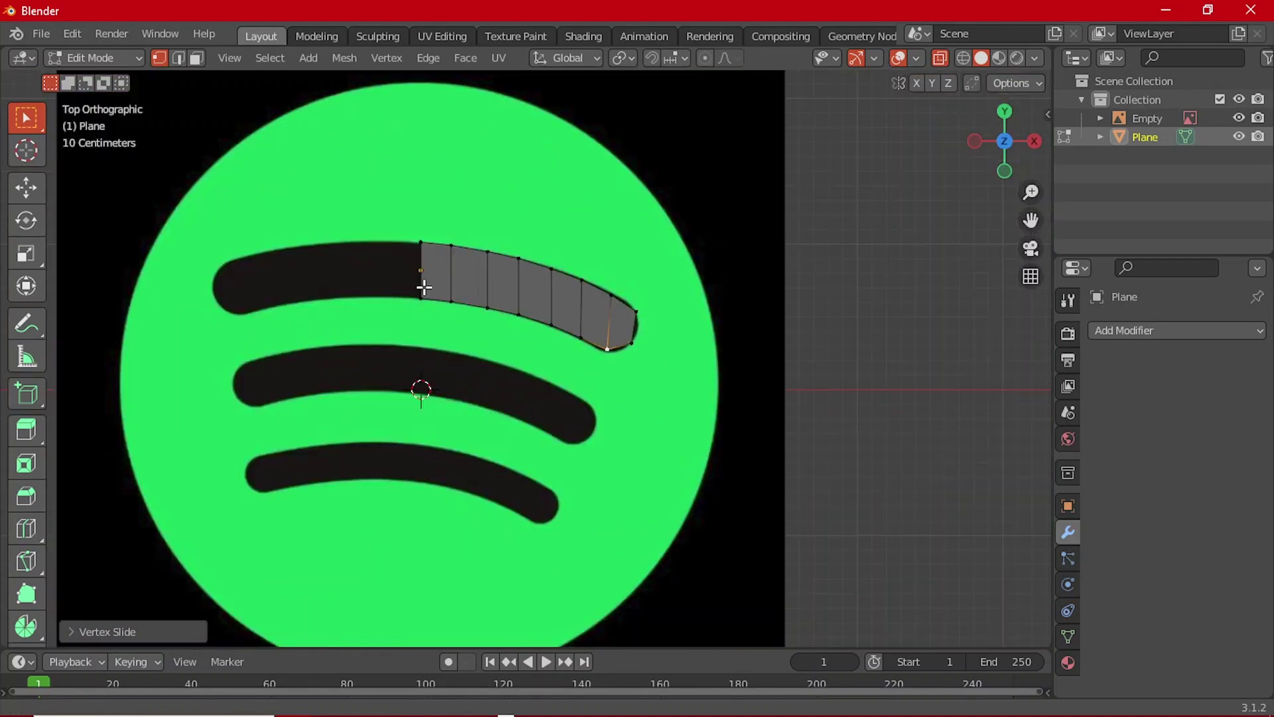
middle_click_drag(424, 287, 666, 291, "shift")
scroll(556, 373, "up", 5)
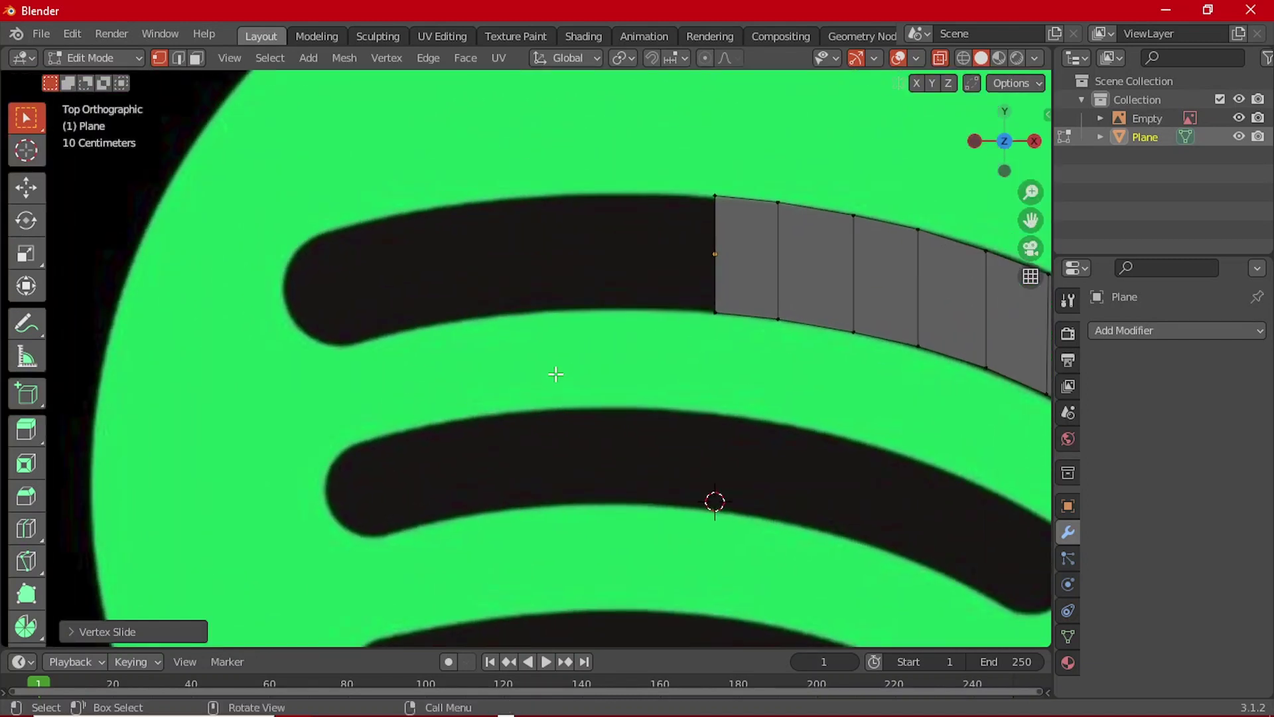
key("2")
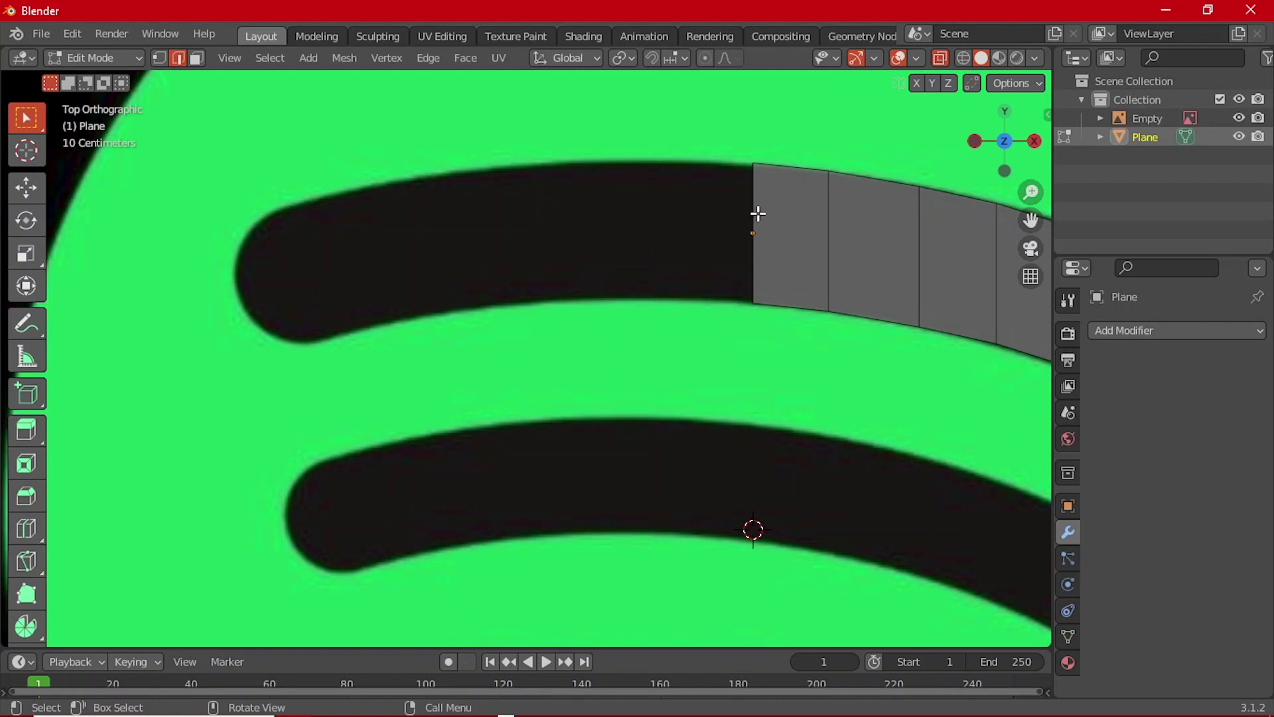
scroll(758, 213, "up", 1)
key("e")
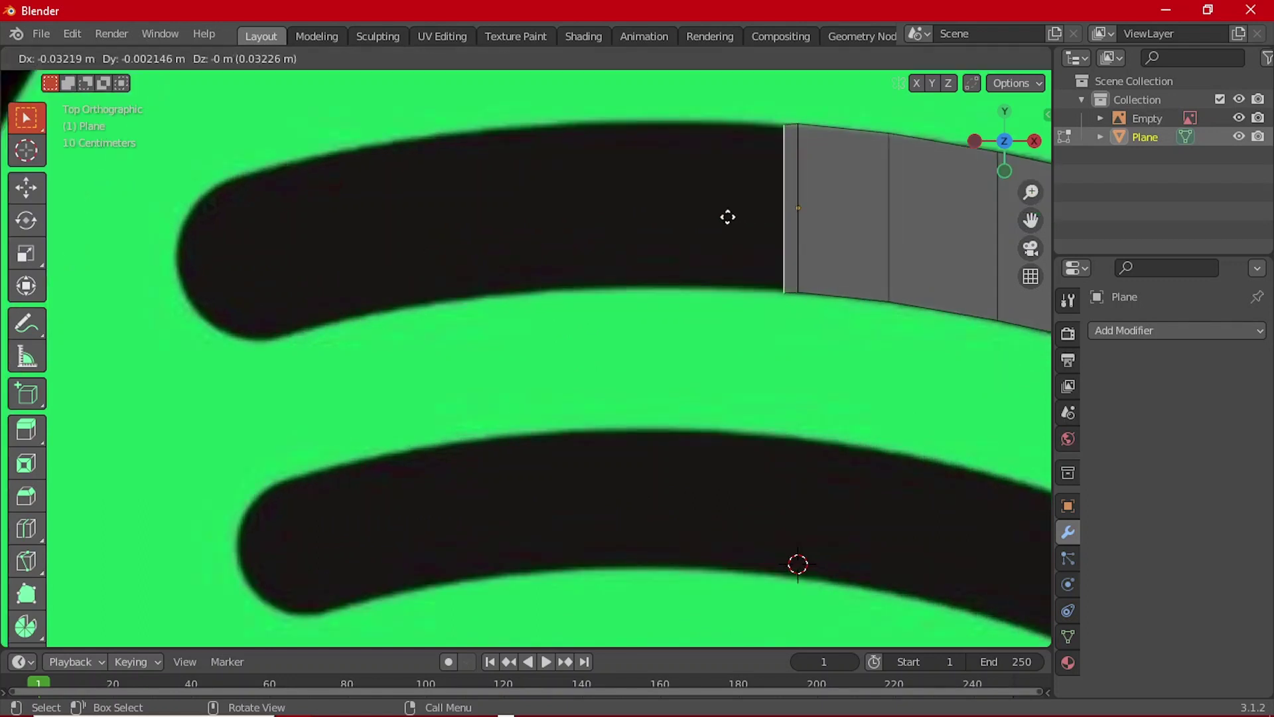
left_click(614, 210)
key("e")
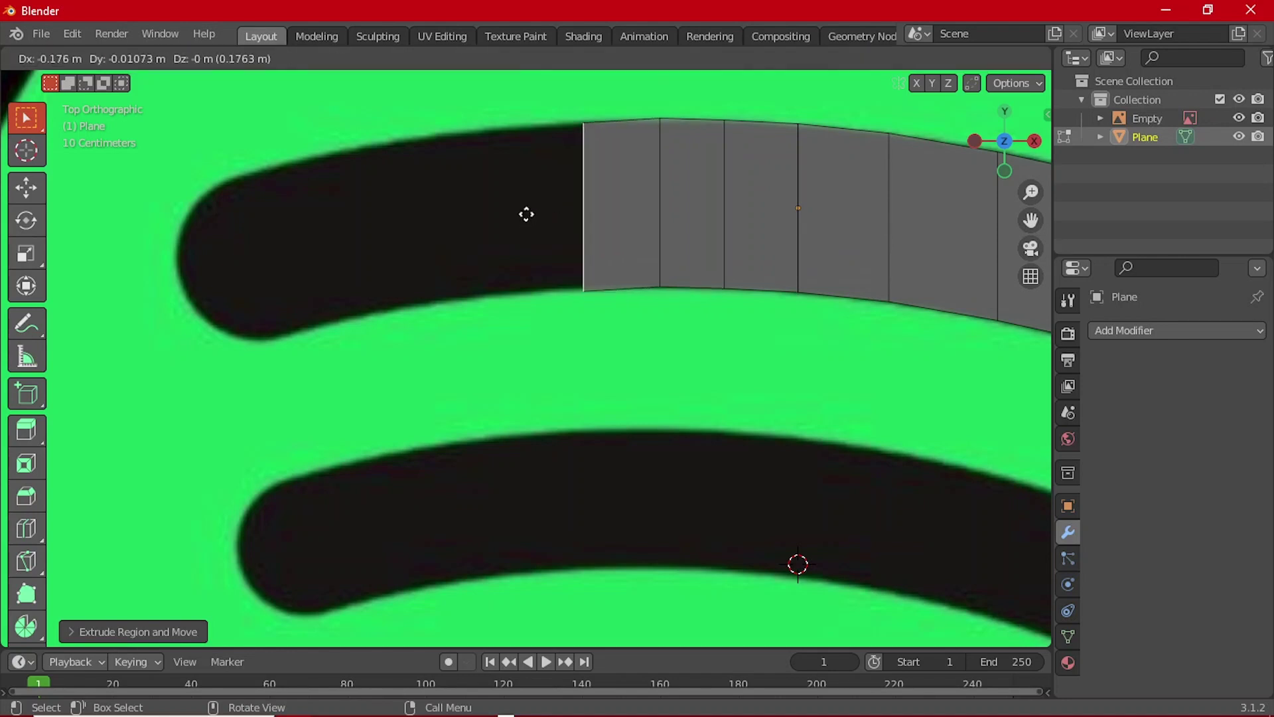
left_click(524, 211)
key("e")
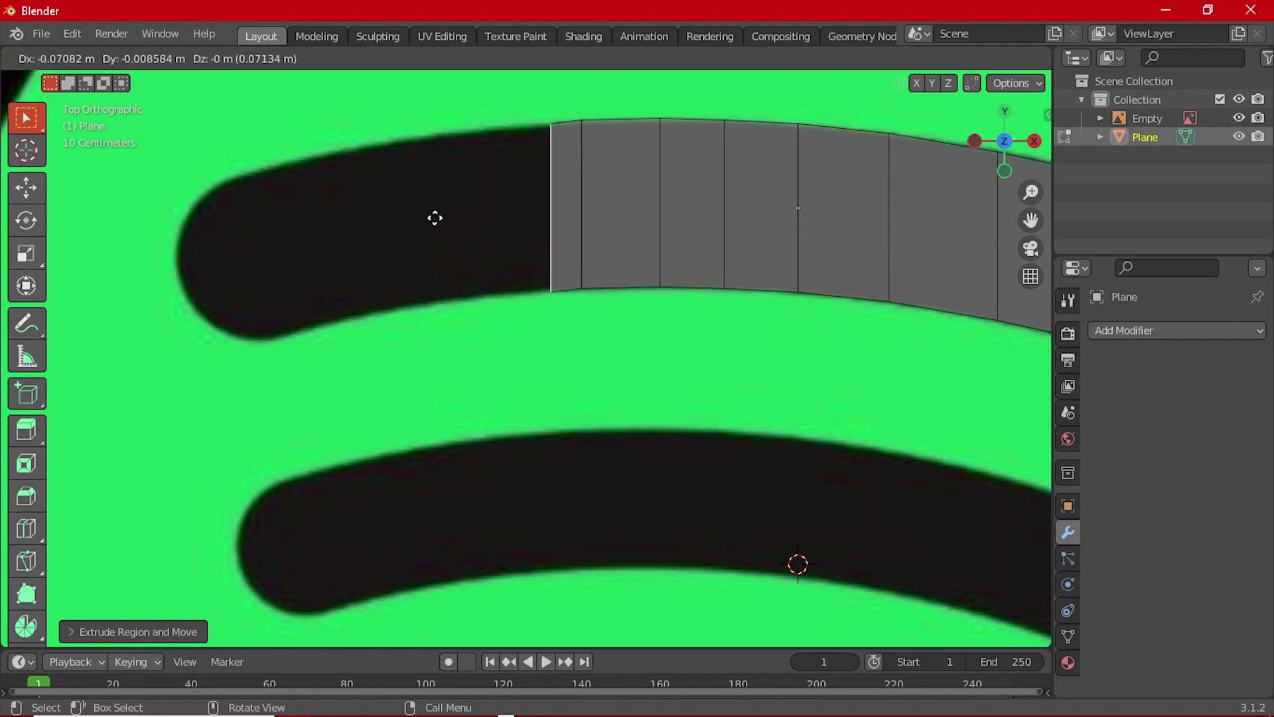
left_click(397, 218)
key("e")
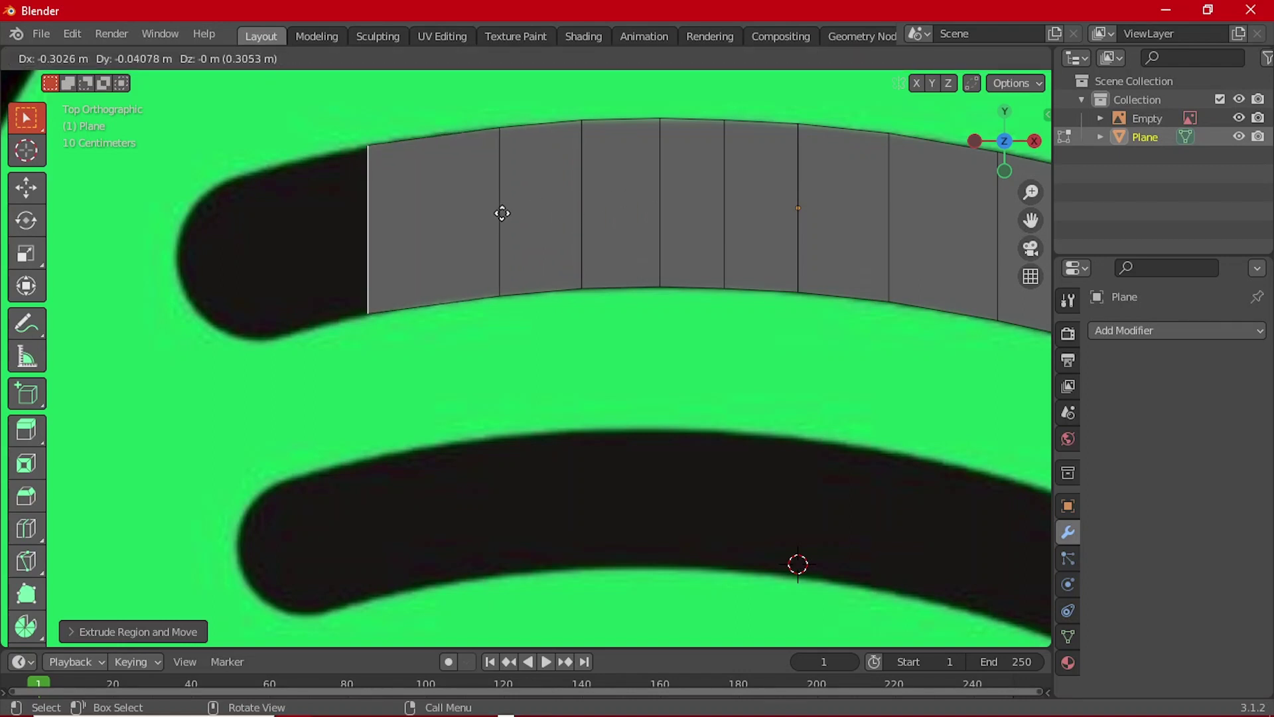
left_click(379, 240)
key("e")
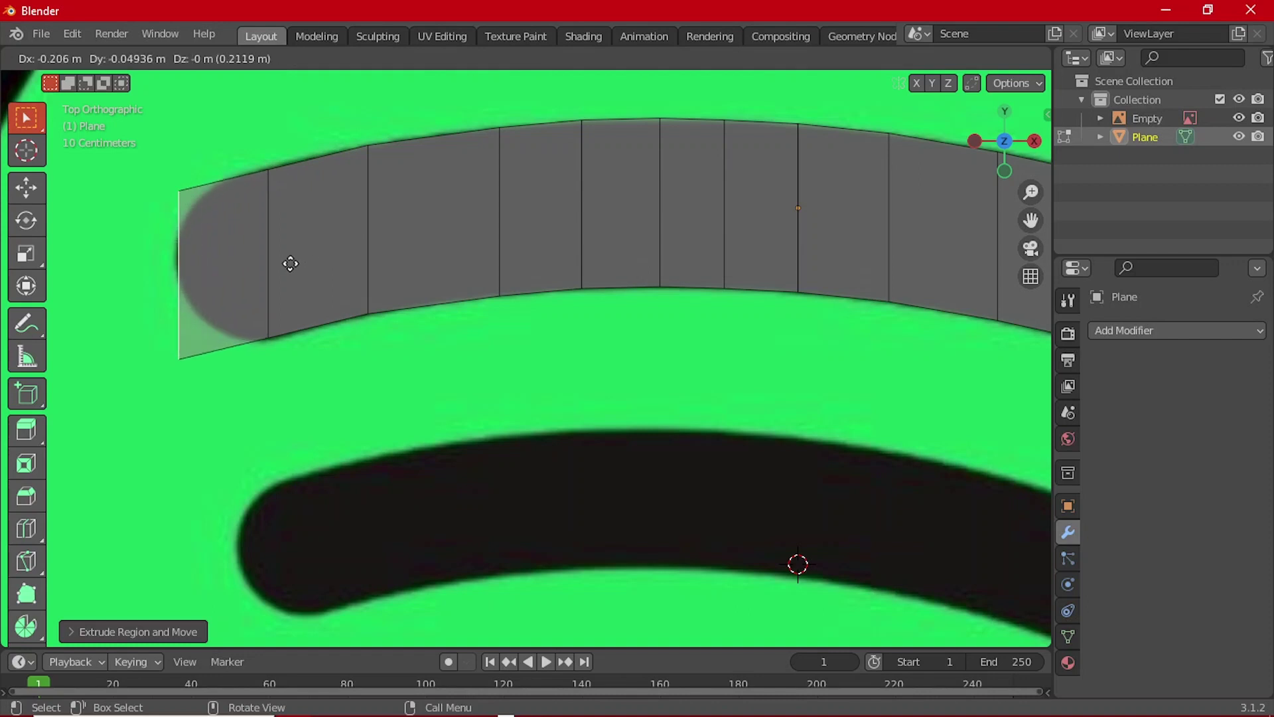
left_click(290, 265)
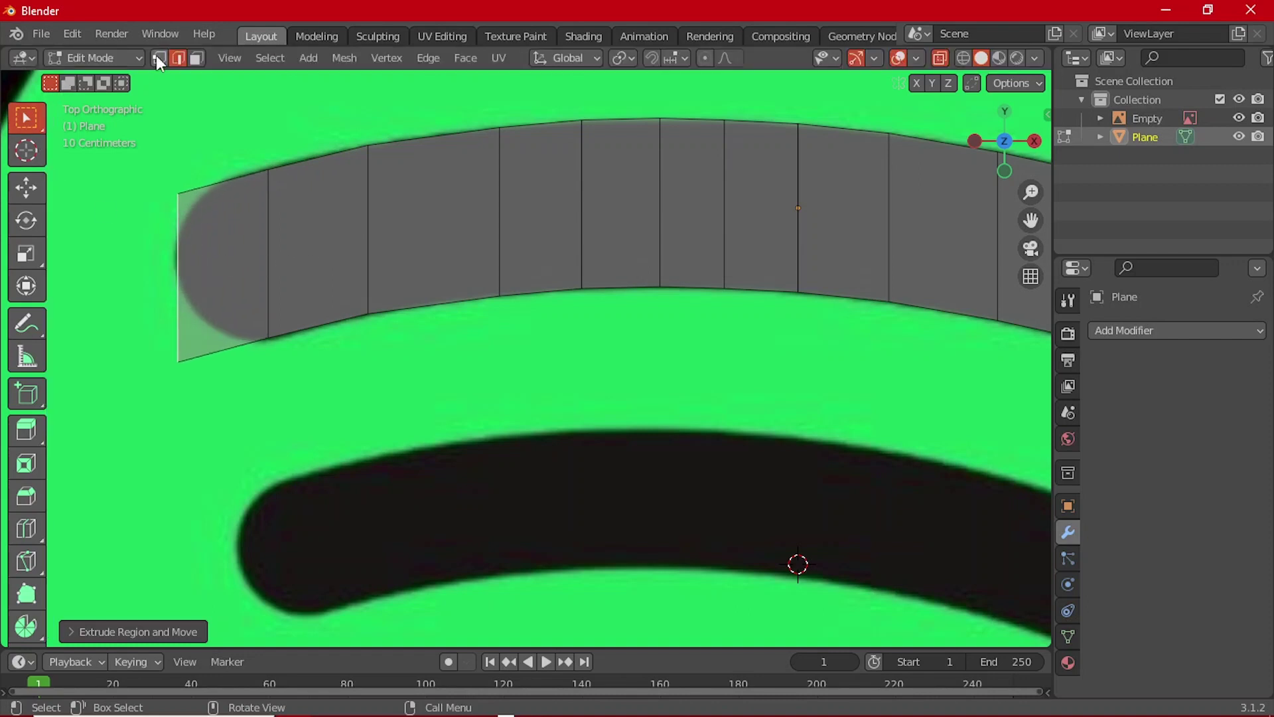
- Move the strip's upper left corner vertex down along the global Y axis to fit the bar's rounded left end
scroll(166, 203, "up", 2)
middle_click_drag(249, 242, 649, 241, "shift")
scroll(433, 286, "up", 1)
key("g")
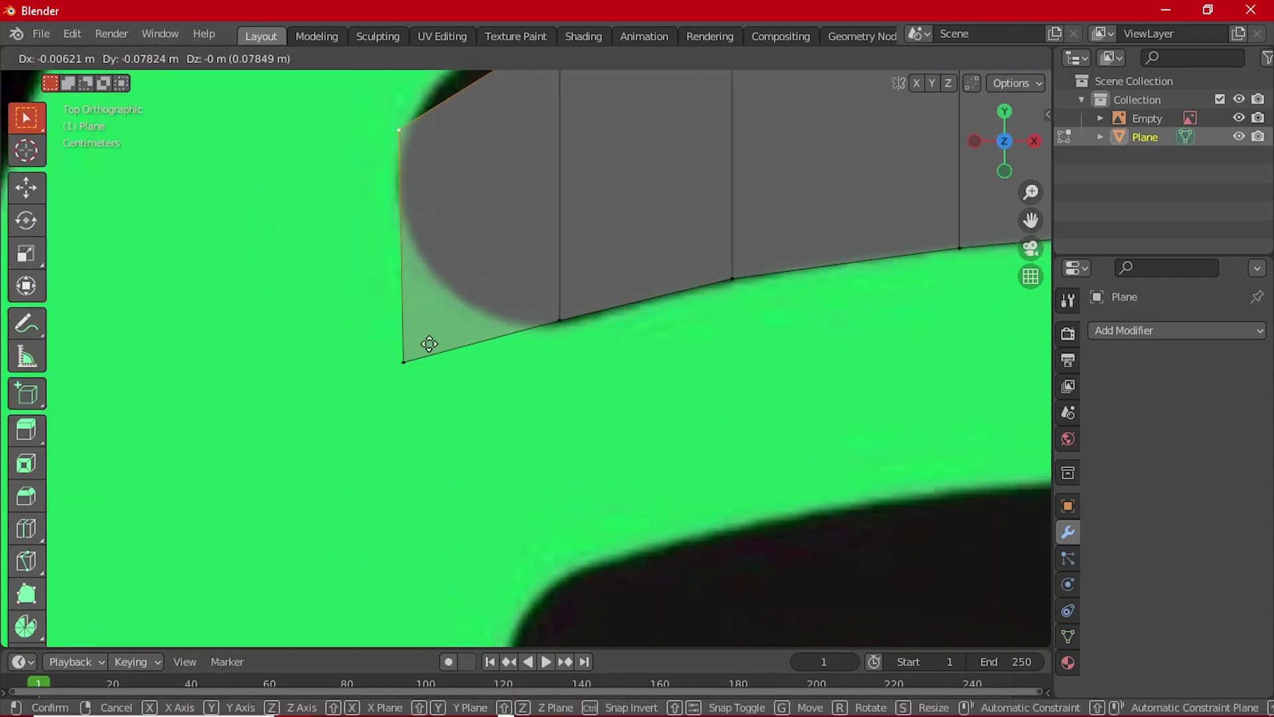
key("y")
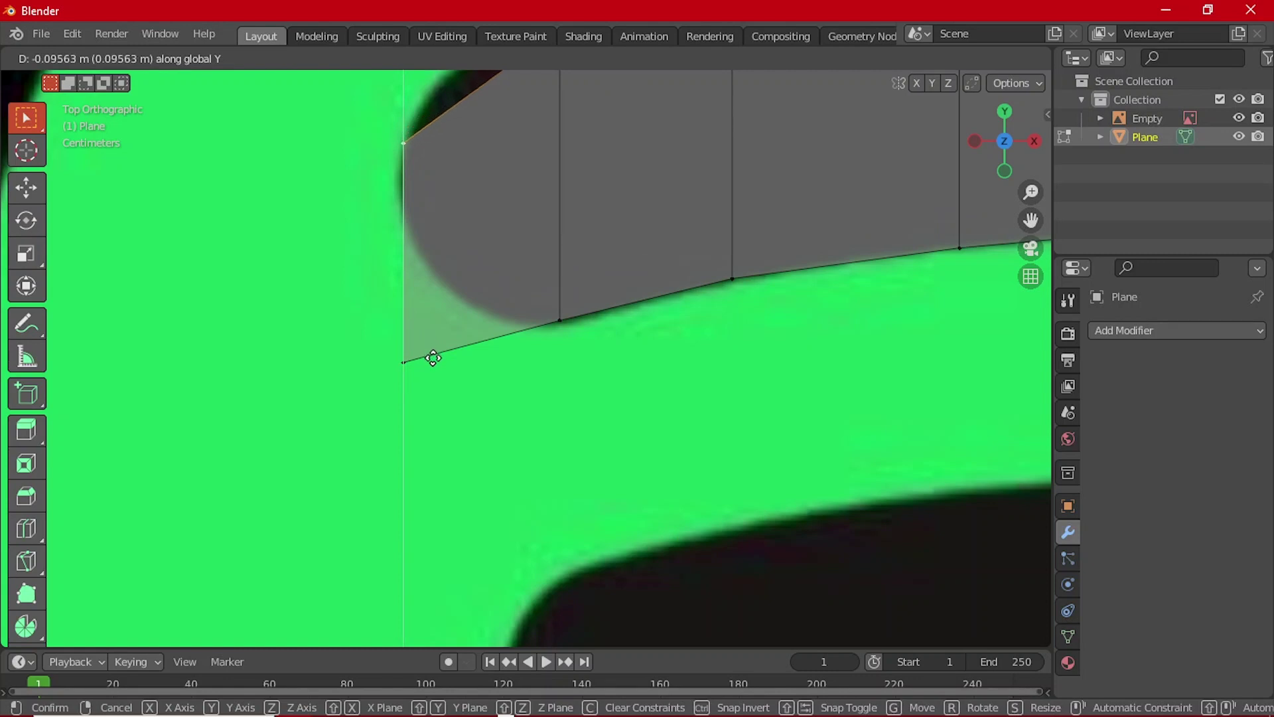
left_click(443, 323)
- Move the strip's lower left corner vertex up along the global Y axis onto the top bar's rounded left end
left_click(411, 364)
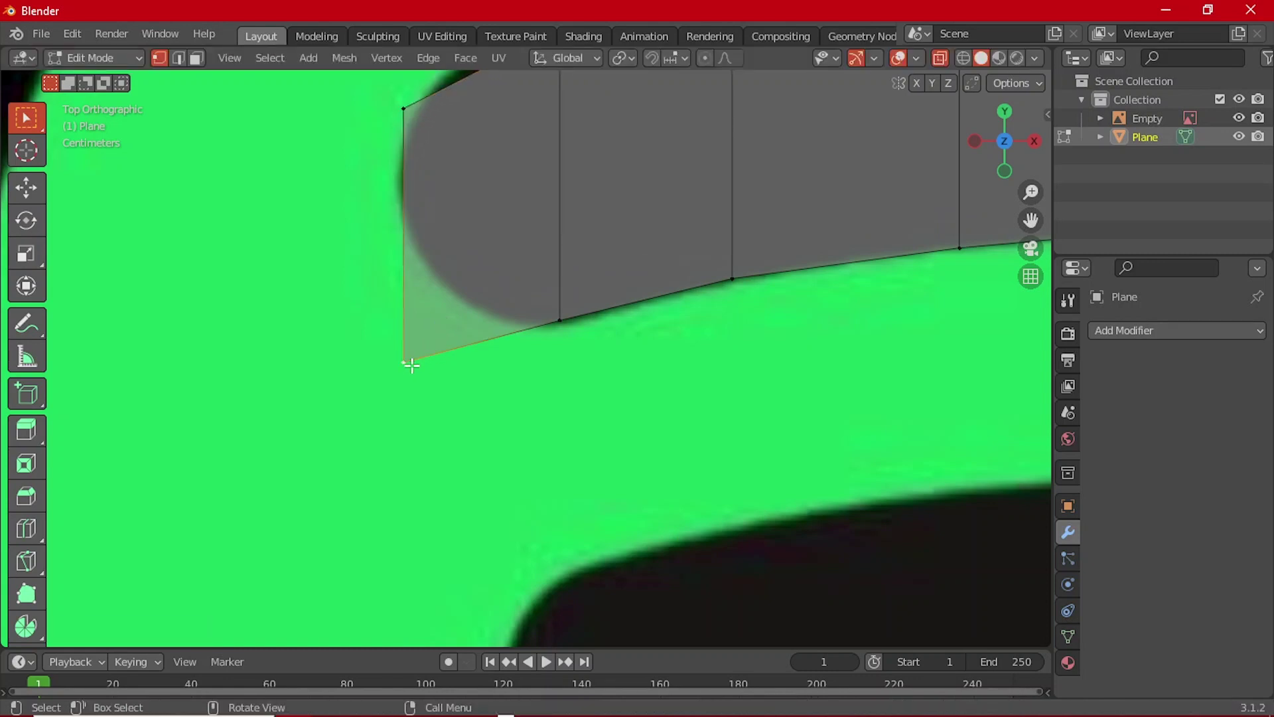
key("g")
key("y")
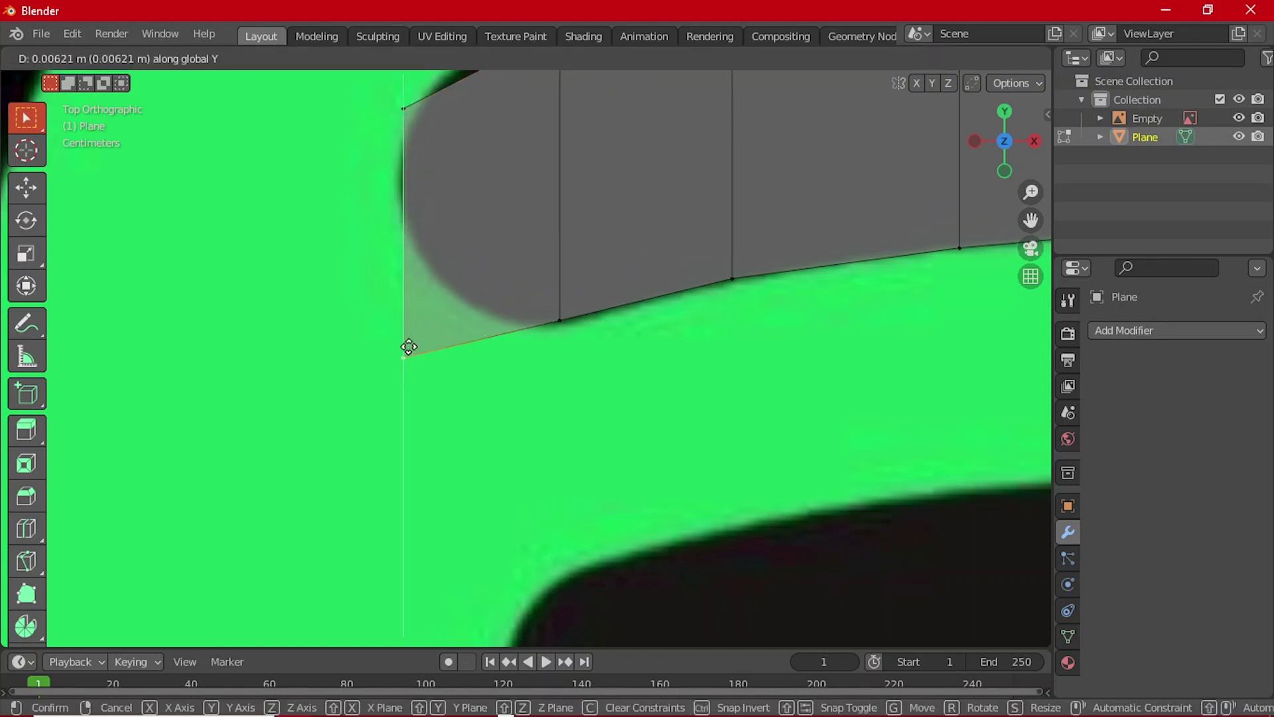
left_click(409, 230)
scroll(452, 236, "down", 3)
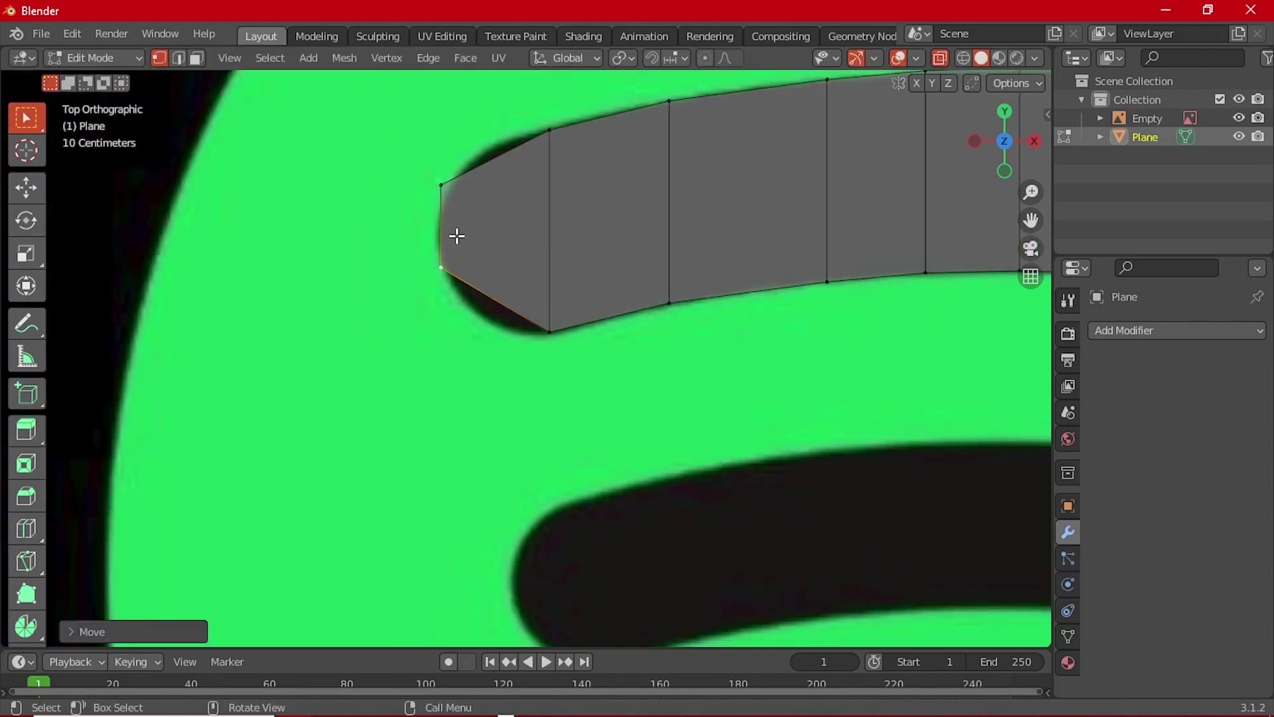
- Leave mesh editing and add a Subdivision Surface modifier to the strip with its viewport level set to 2
key("Tab")
scroll(664, 265, "down", 4)
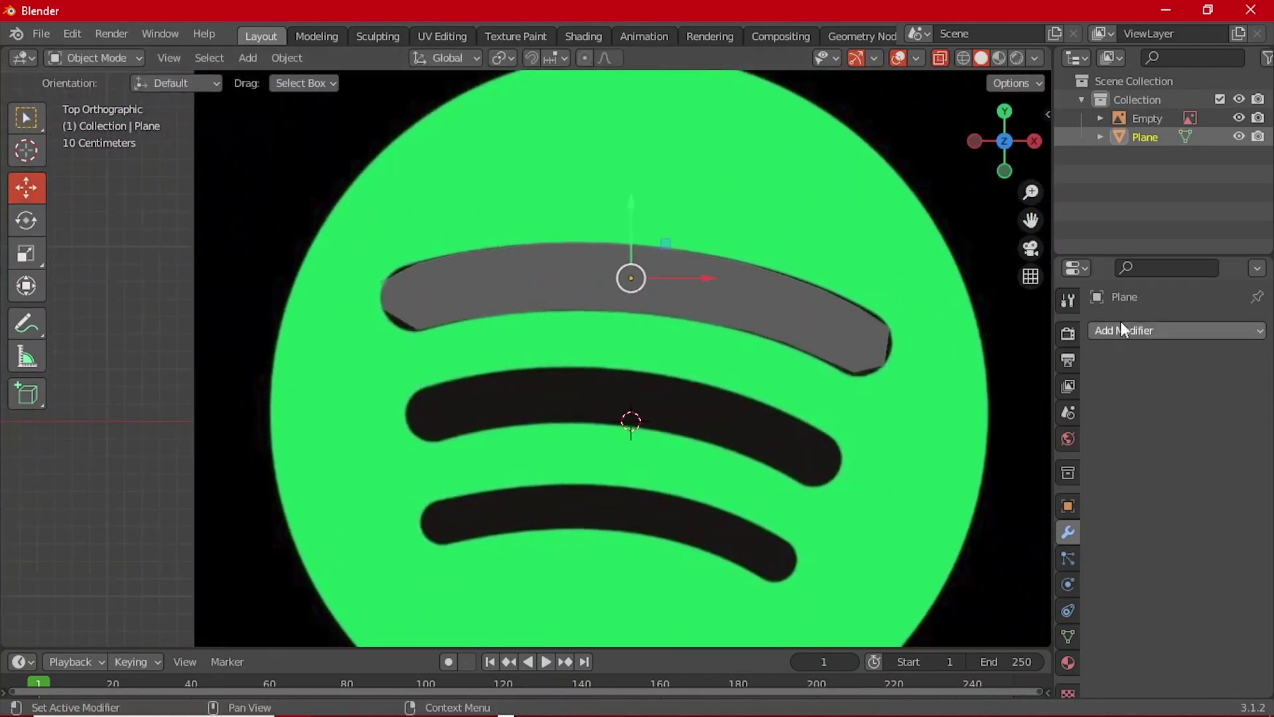
left_click(1129, 329)
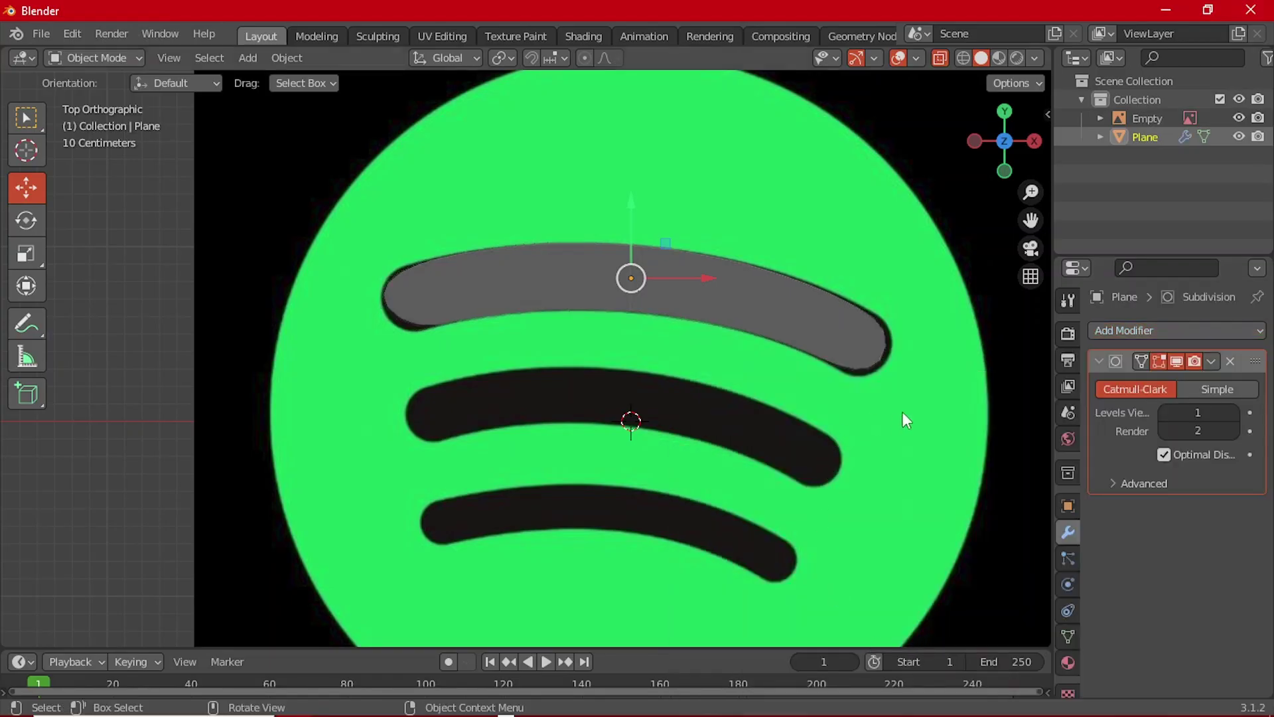
scroll(898, 420, "up", 1)
left_click(1236, 412)
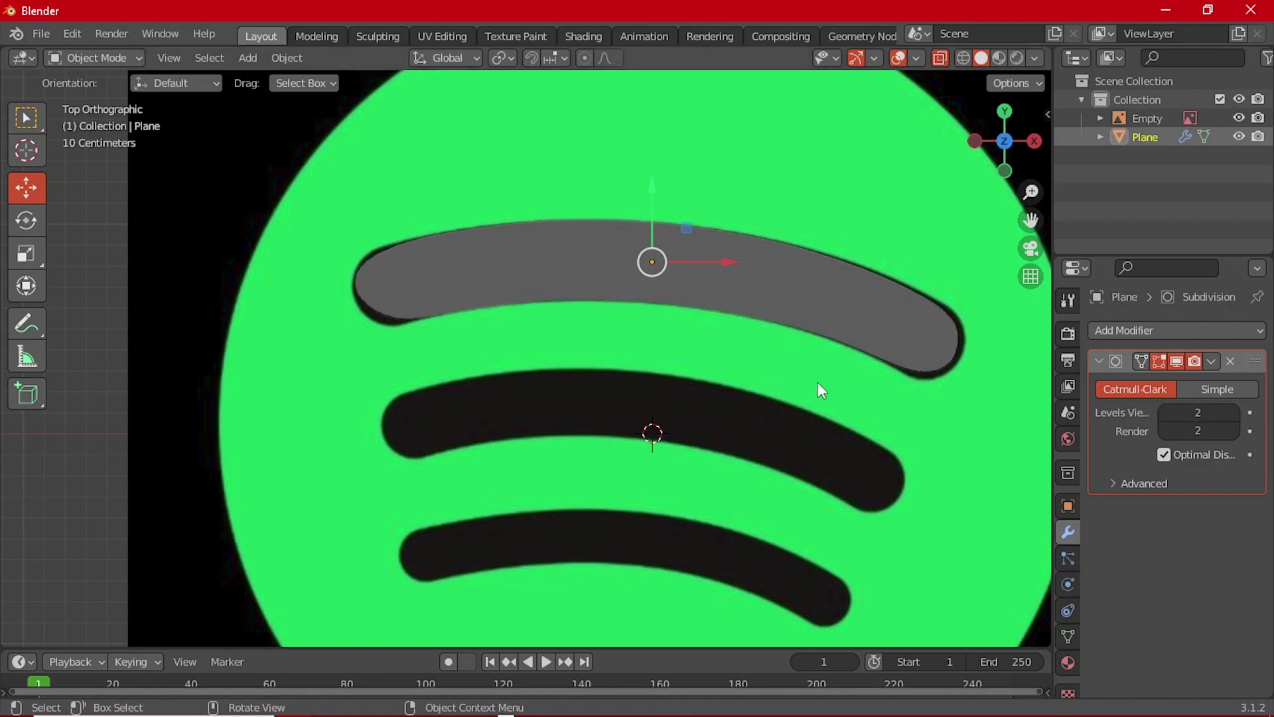
- Move the strip's right end edge outward about 0.03 m so the smoothed end reaches the top bar's rounded tip
key("Tab")
scroll(825, 335, "down", 1)
middle_click_drag(899, 368, 511, 328, "shift")
scroll(823, 332, "up", 3)
scroll(699, 276, "up", 3)
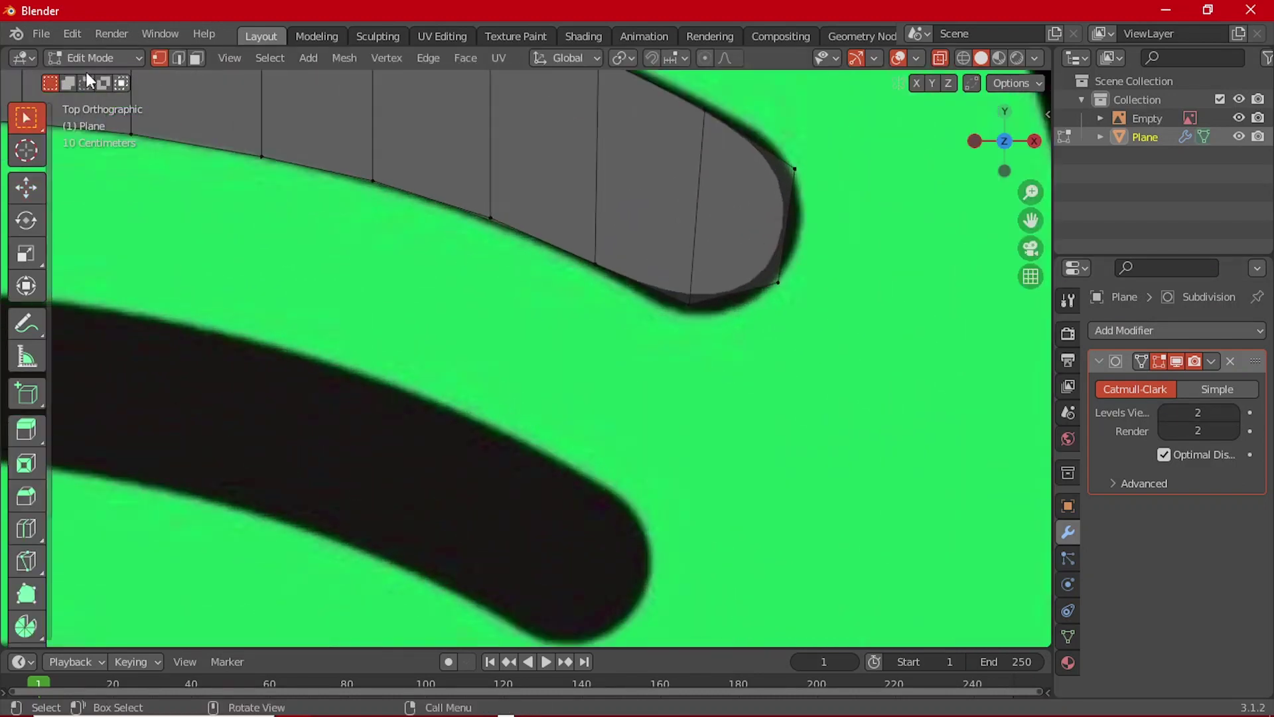
middle_click_drag(635, 226, 617, 296, "shift")
scroll(614, 293, "up", 2)
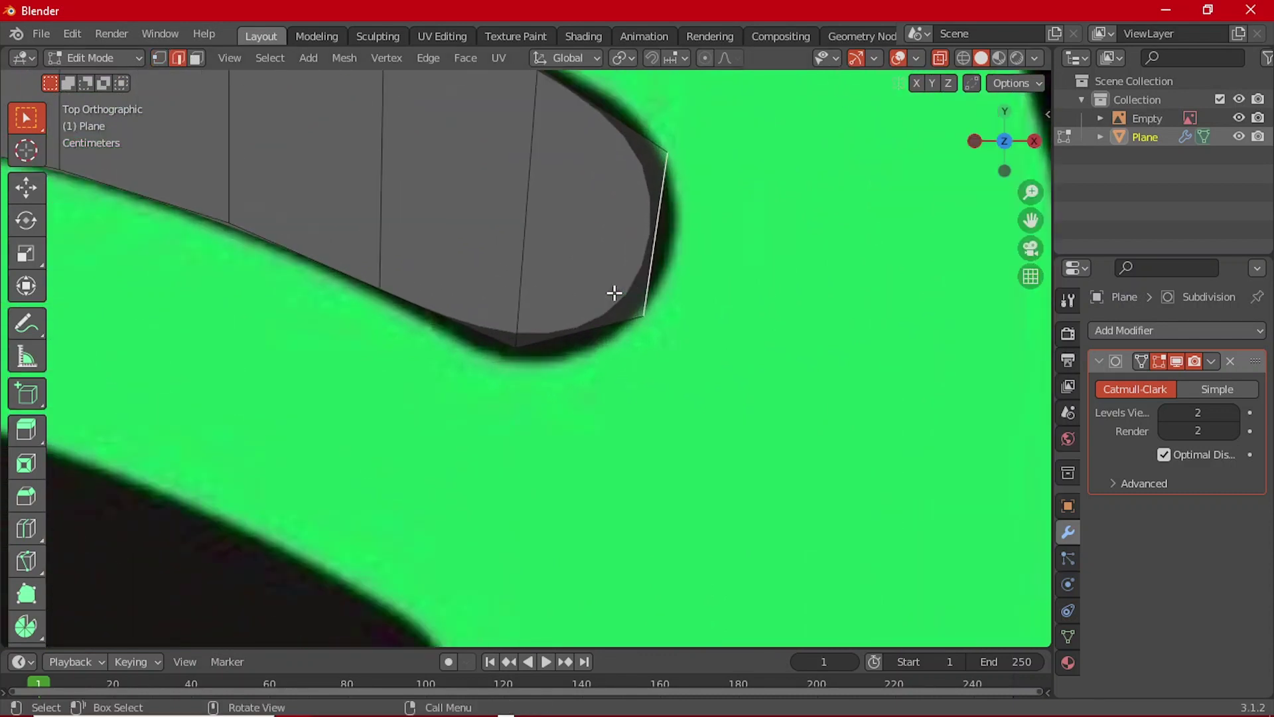
key("g")
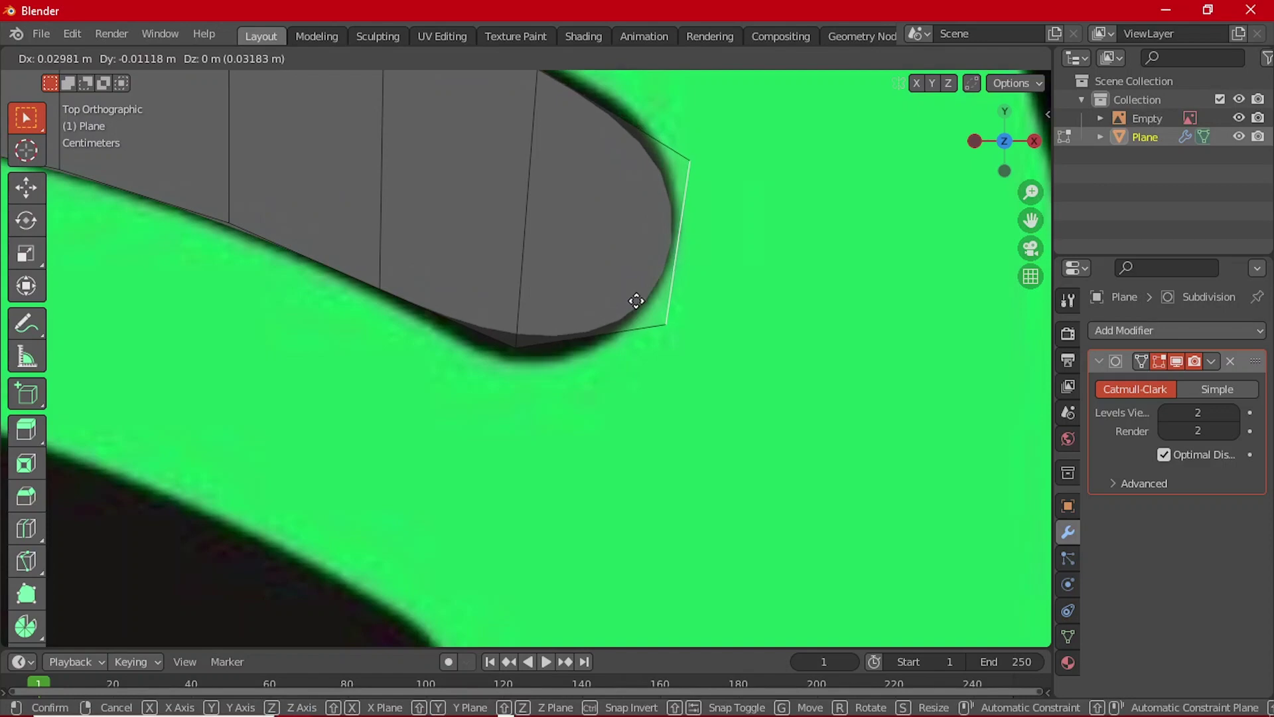
left_click(634, 301)
- Move the strip's lower left corner vertex down so the smoothed left end fills the bar's lower curve
scroll(465, 279, "down", 4)
middle_click_drag(300, 257, 859, 339, "shift")
scroll(137, 273, "up", 1)
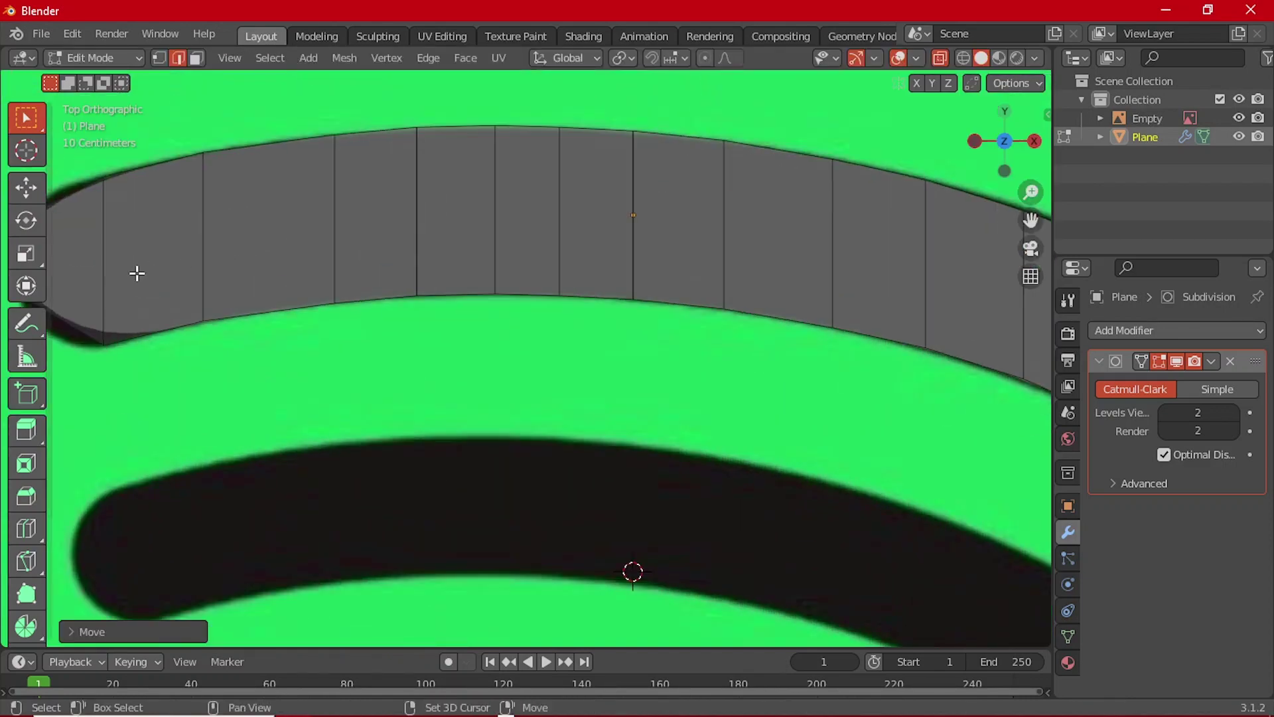
middle_click_drag(90, 292, 547, 305, "shift")
scroll(492, 302, "up", 2)
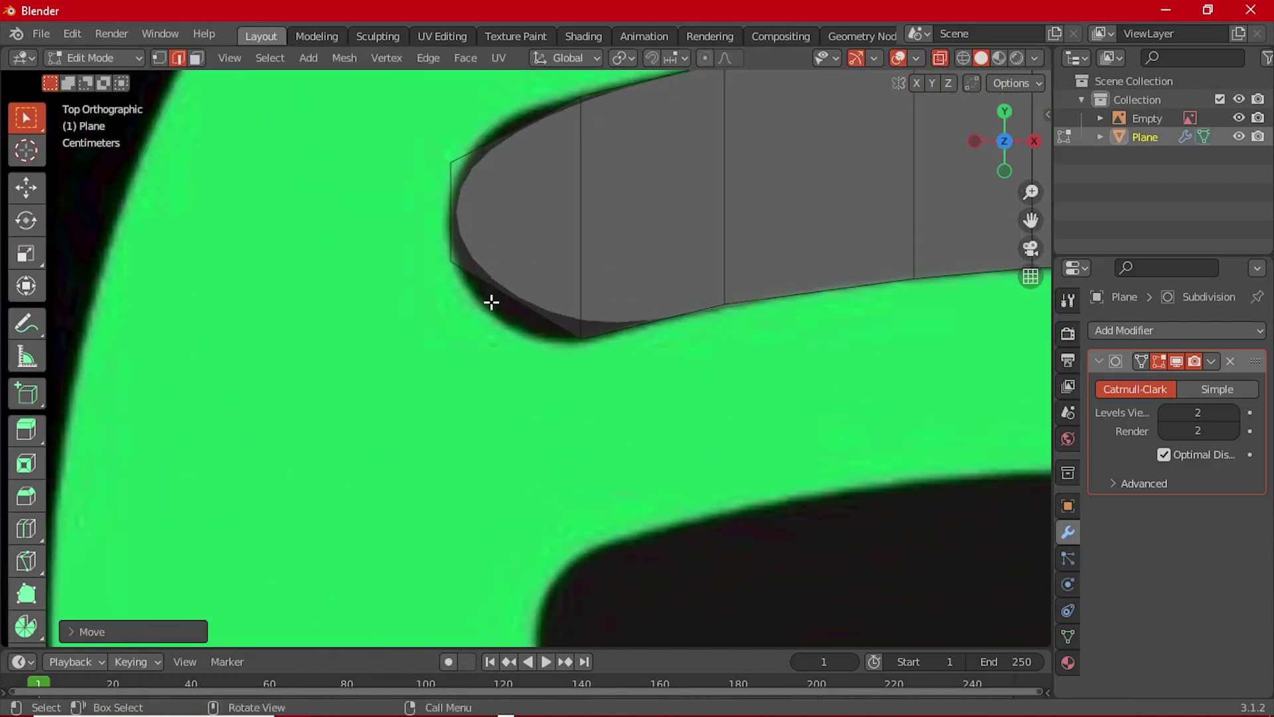
left_click(159, 57)
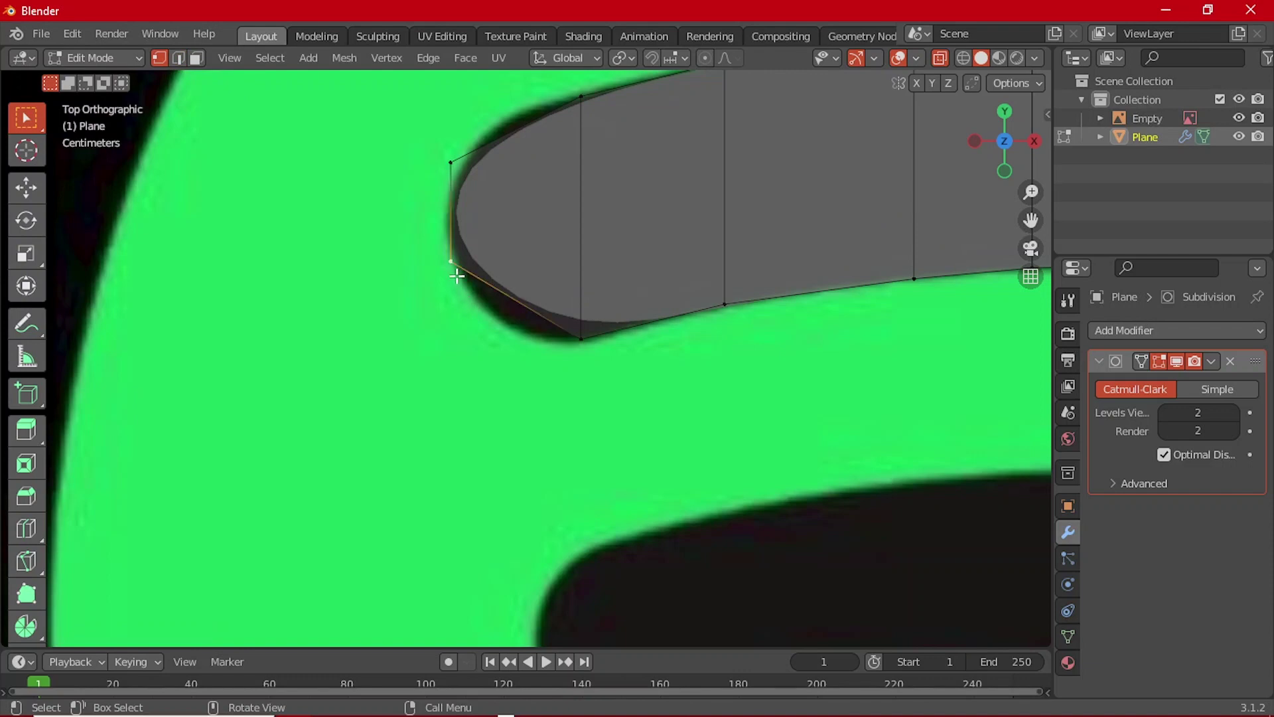
key("g")
key("g")
right_click(444, 296)
key("g")
left_click(440, 336)
- Move the strip's upper left corner vertex slightly up and outward to match the bar's rounded left end
left_click(457, 160)
key("g")
left_click(460, 156)
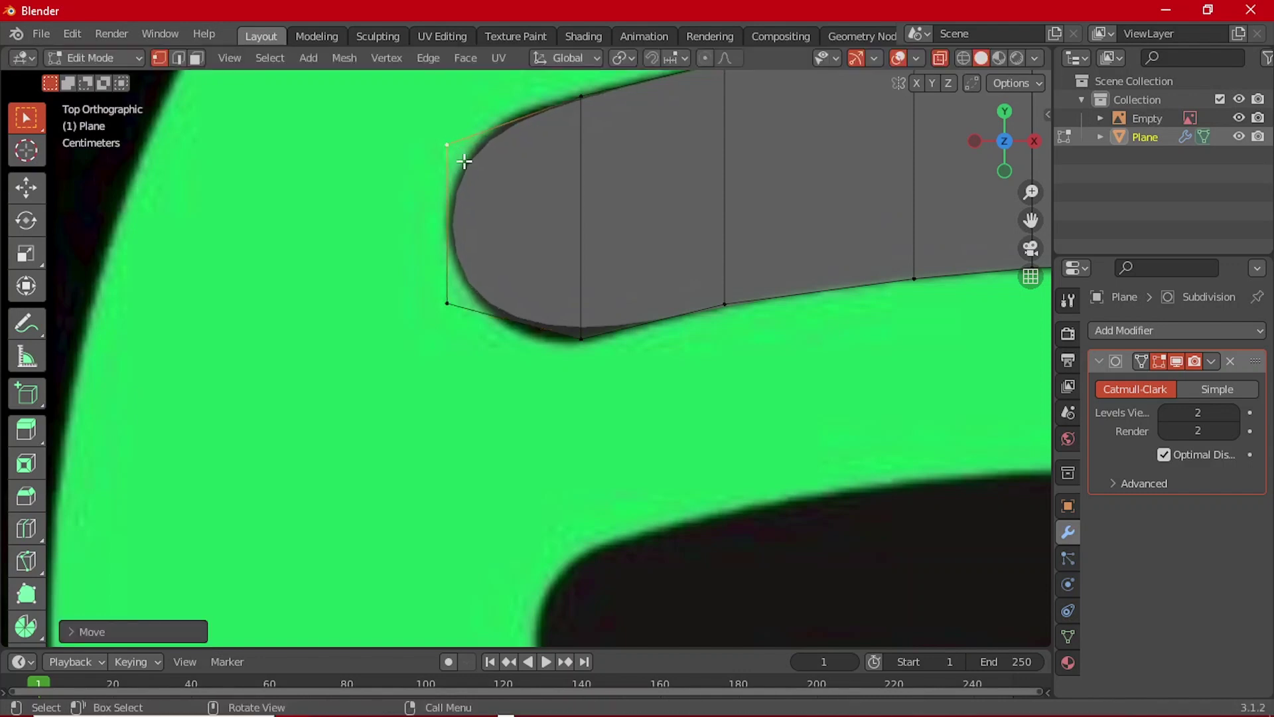
- Slide the lower-edge vertex beside the left end along its edge toward the lower left corner
left_click(572, 345)
key("g")
key("g")
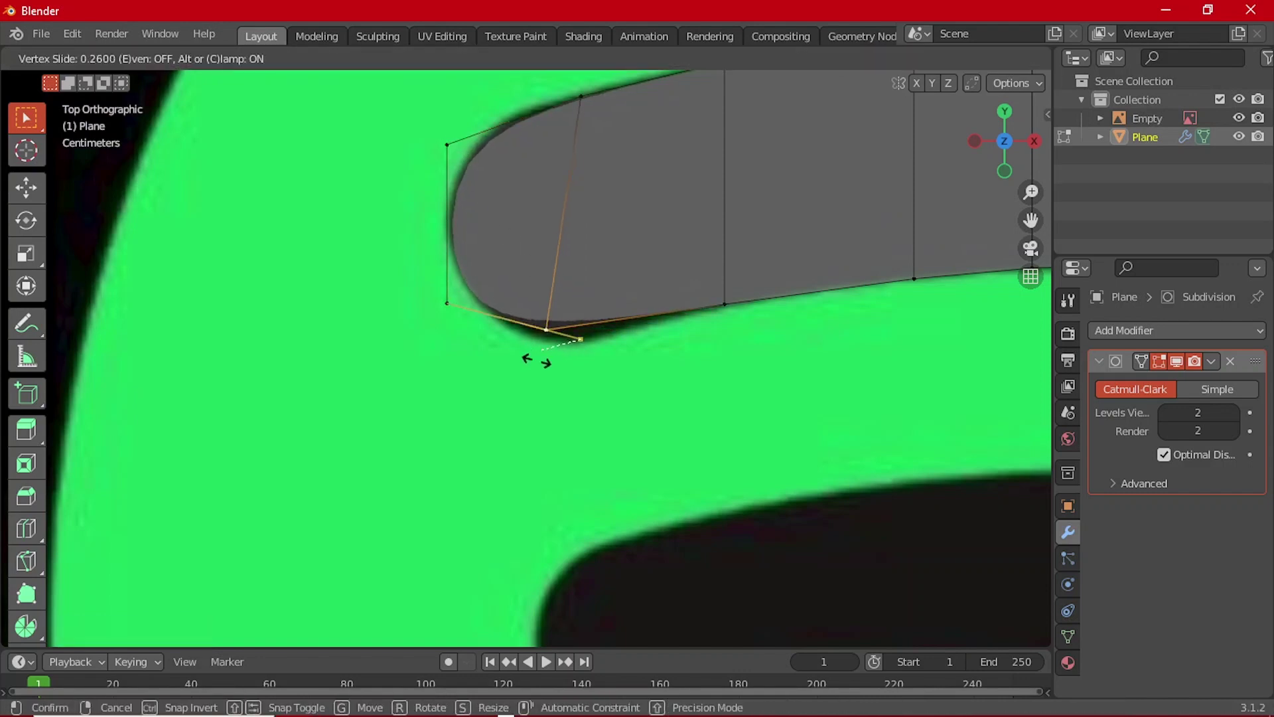
left_click(535, 361)
key("g")
left_click(541, 385)
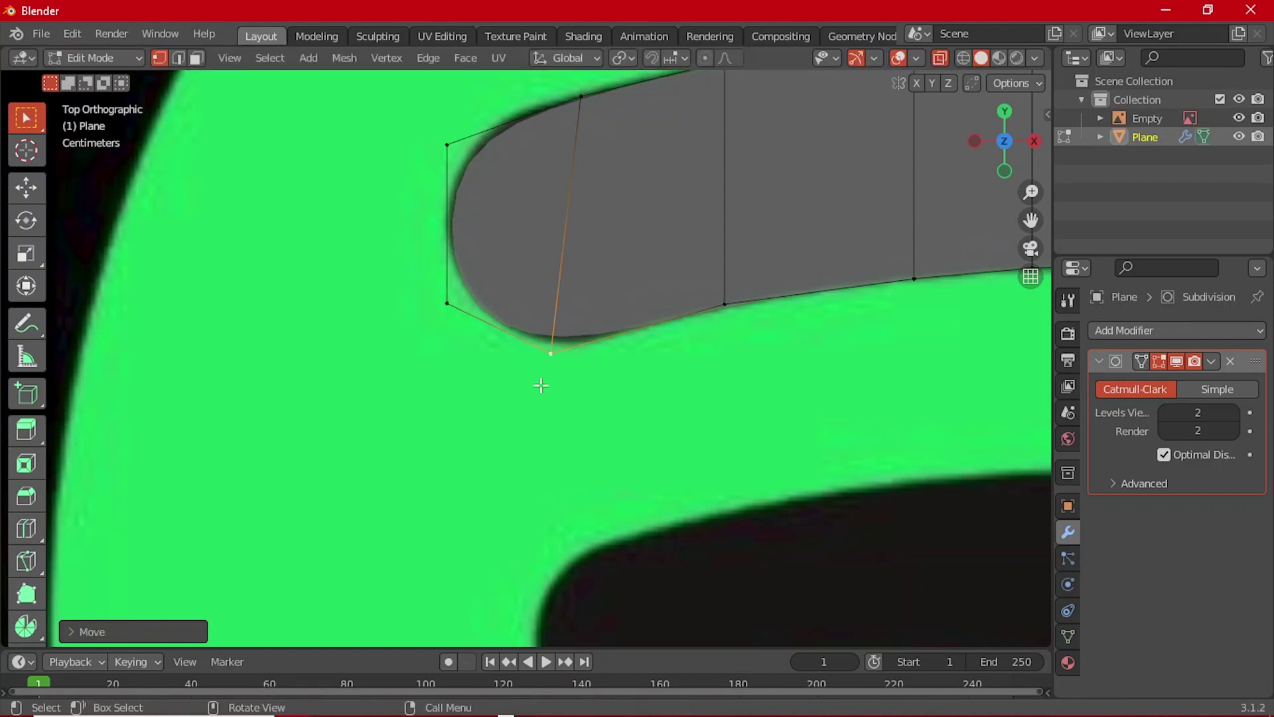
key("ctrl+z")
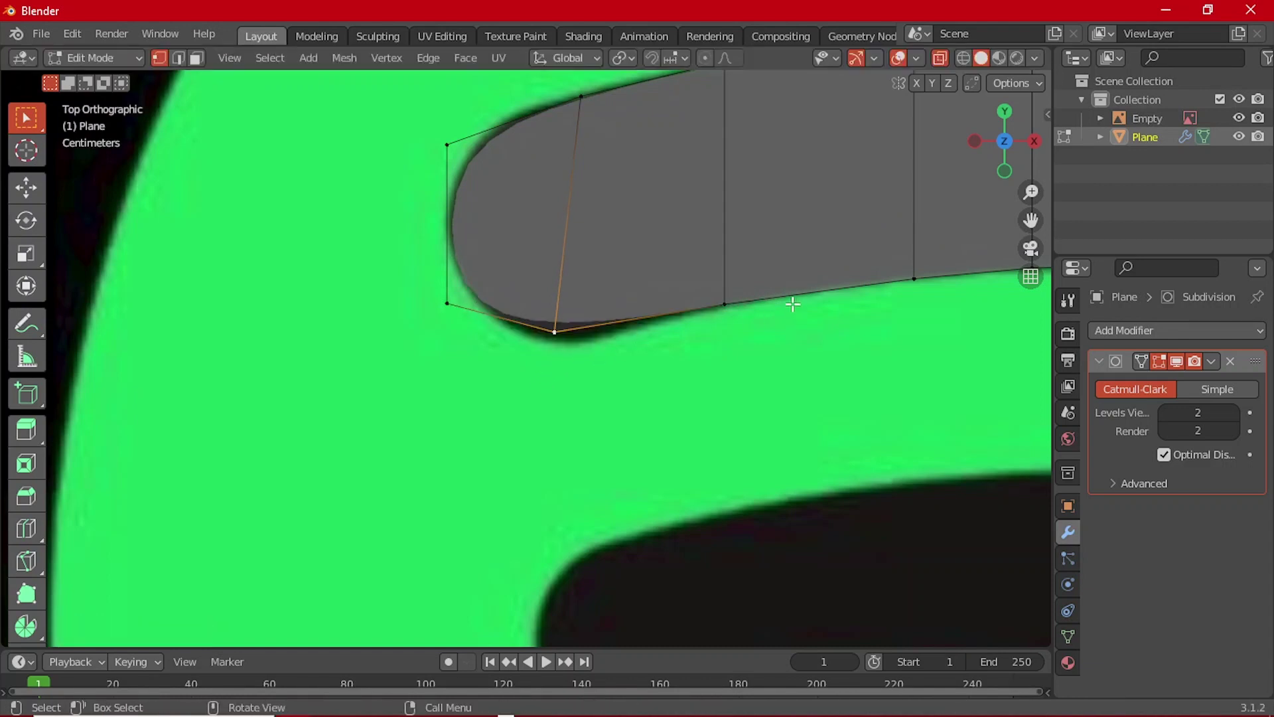
- Move the right end's lower corner vertex down and its upper corner vertex slightly up, then leave mesh editing
scroll(742, 325, "down", 7)
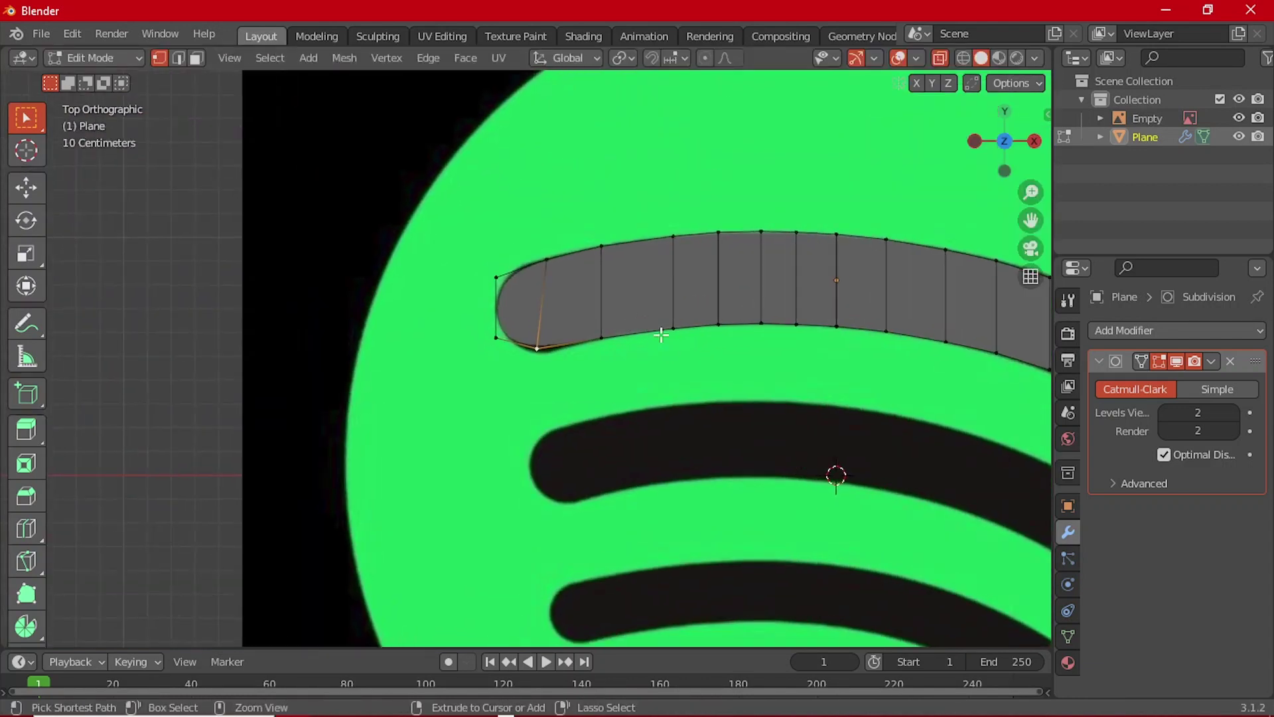
middle_click_drag(713, 352, 401, 285, "shift")
scroll(740, 341, "up", 7)
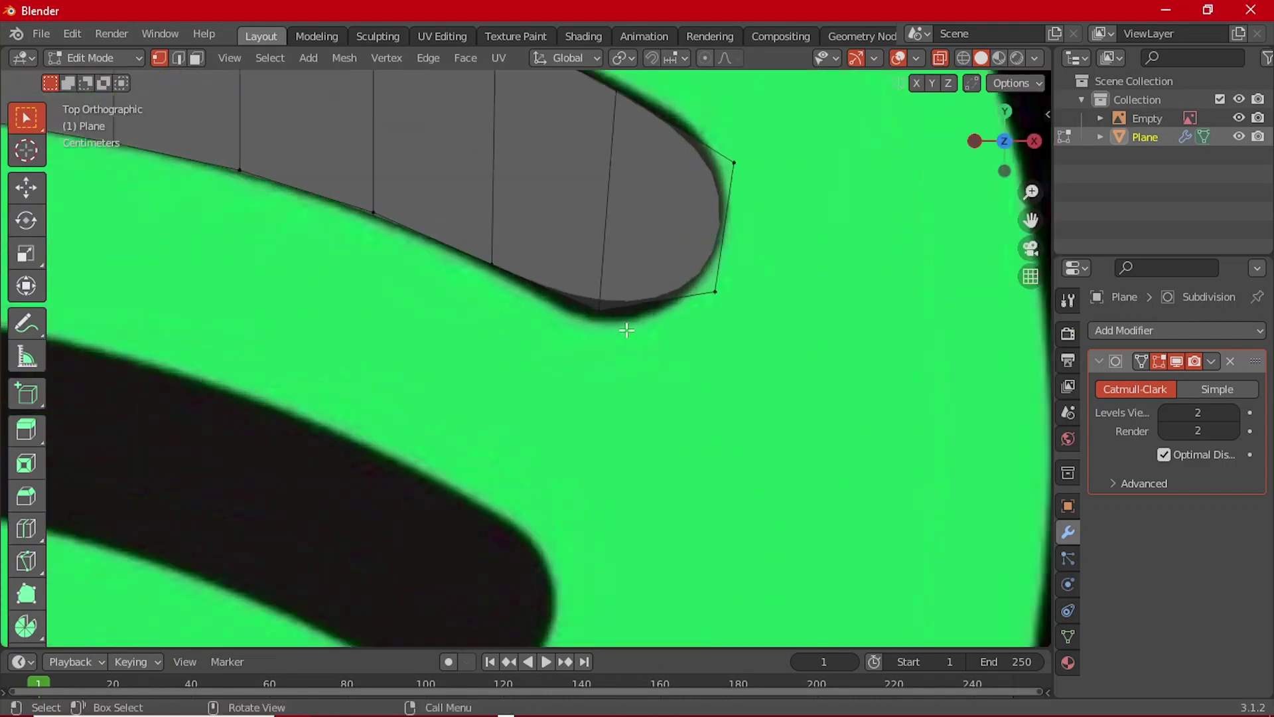
scroll(627, 330, "up", 2)
left_click(657, 275)
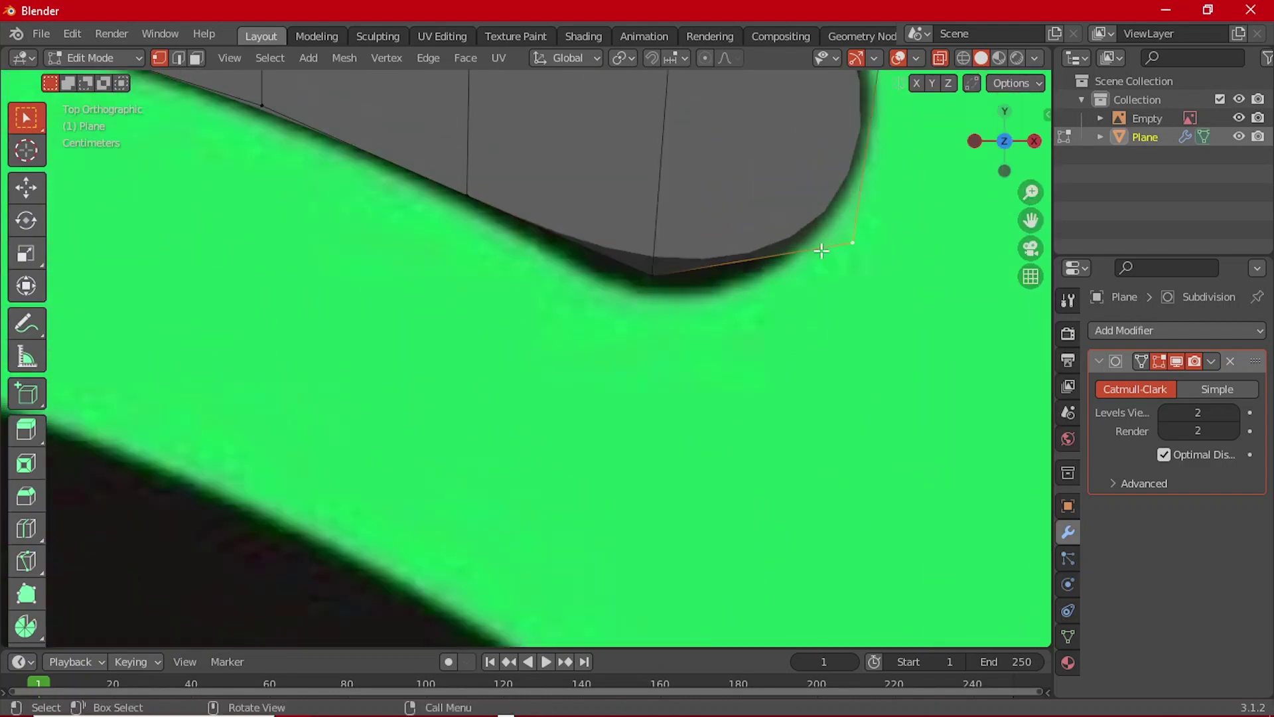
scroll(733, 312, "down", 2)
scroll(692, 326, "up", 1)
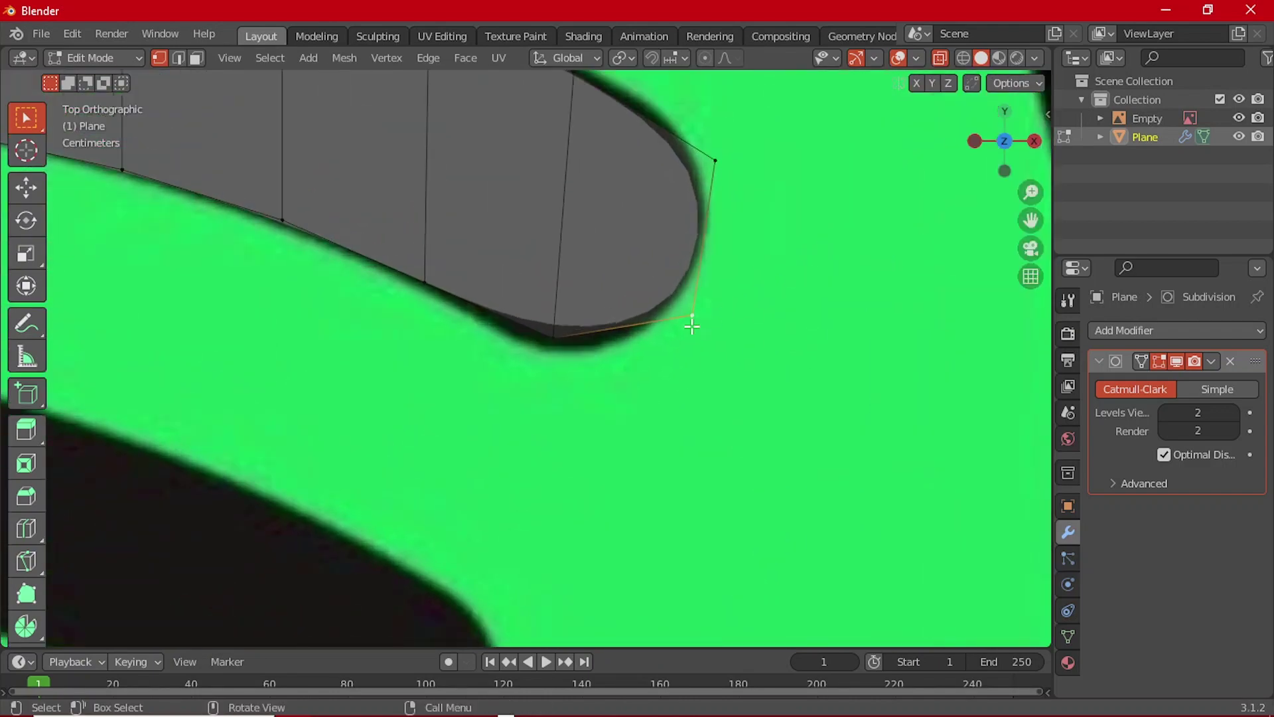
key("g")
left_click(689, 348)
left_click(714, 172)
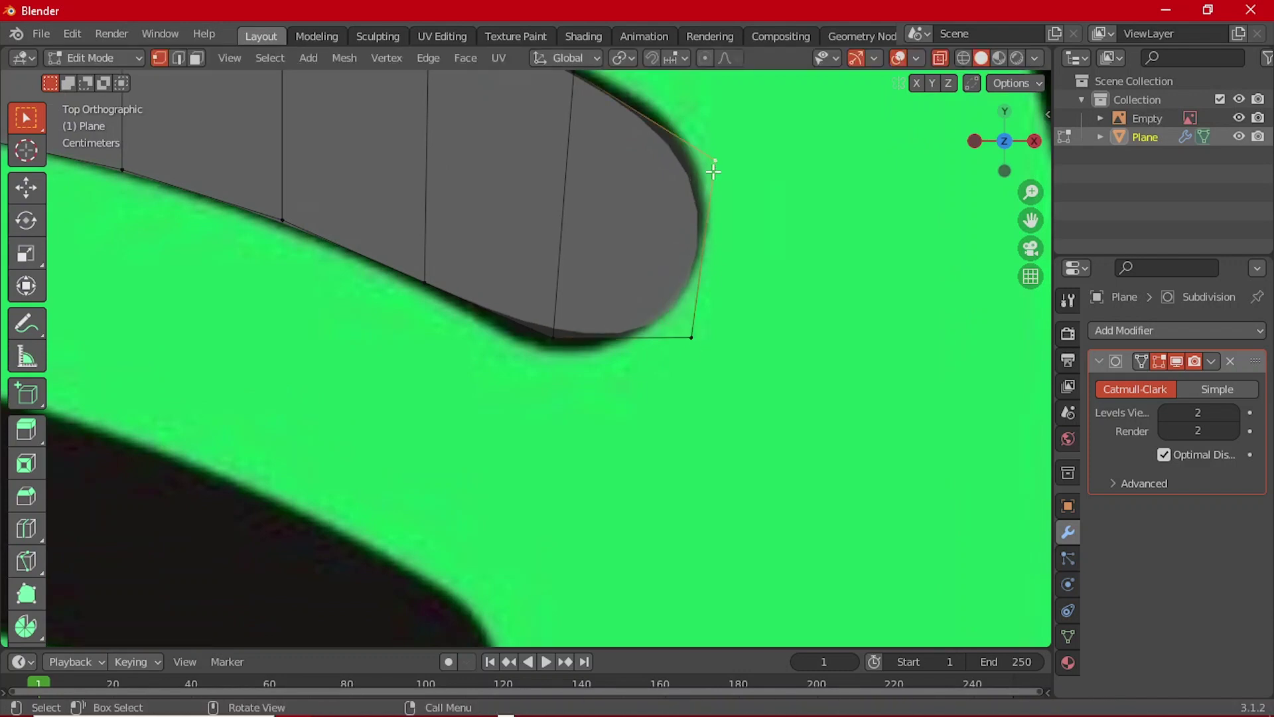
key("g")
left_click(714, 156)
scroll(683, 194, "down", 3)
key("Tab")
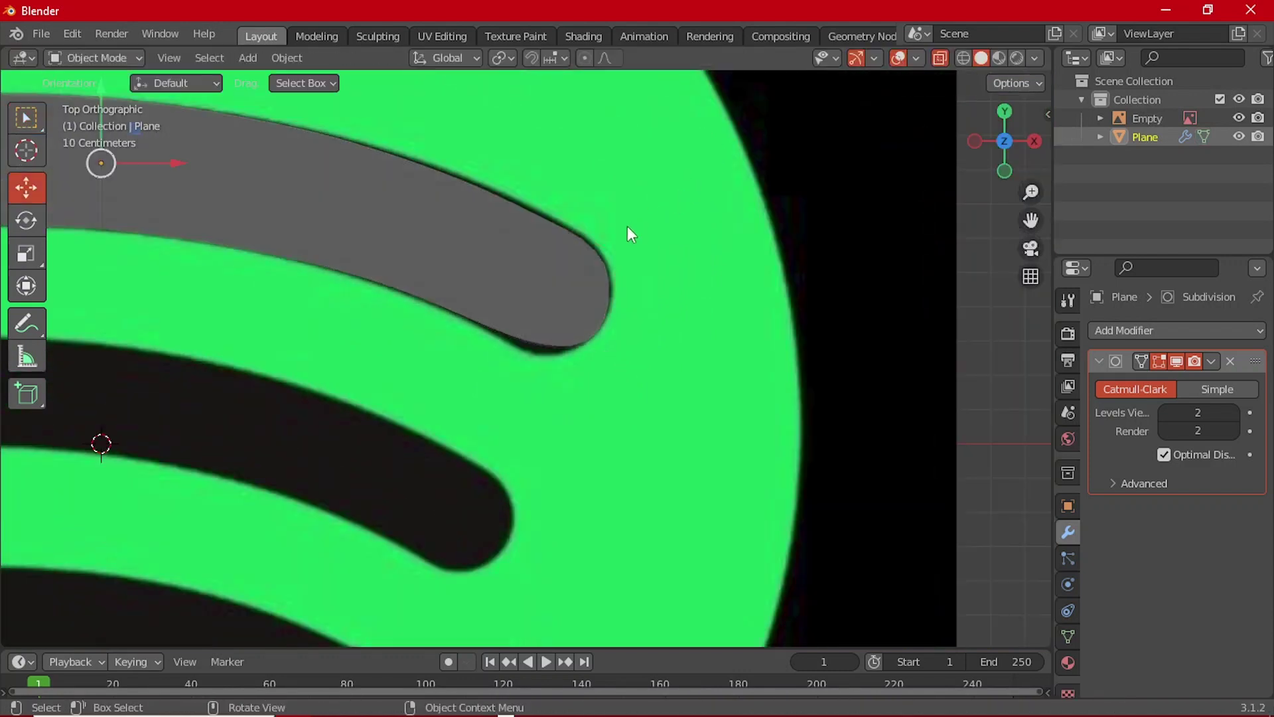
- Add a Solidify modifier to the bar and increase its thickness to 0.22 m
scroll(628, 227, "down", 5)
middle_click_drag(402, 319, 624, 296, "shift")
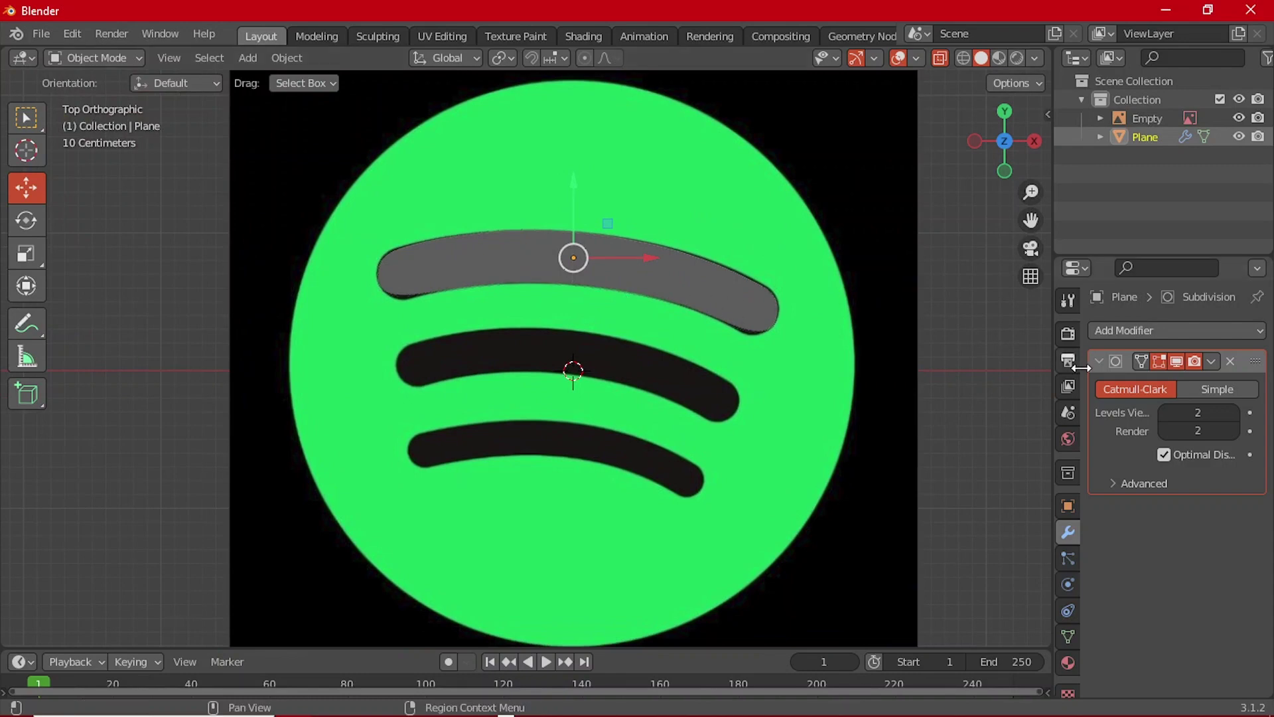
left_click(1105, 365)
left_click(1106, 332)
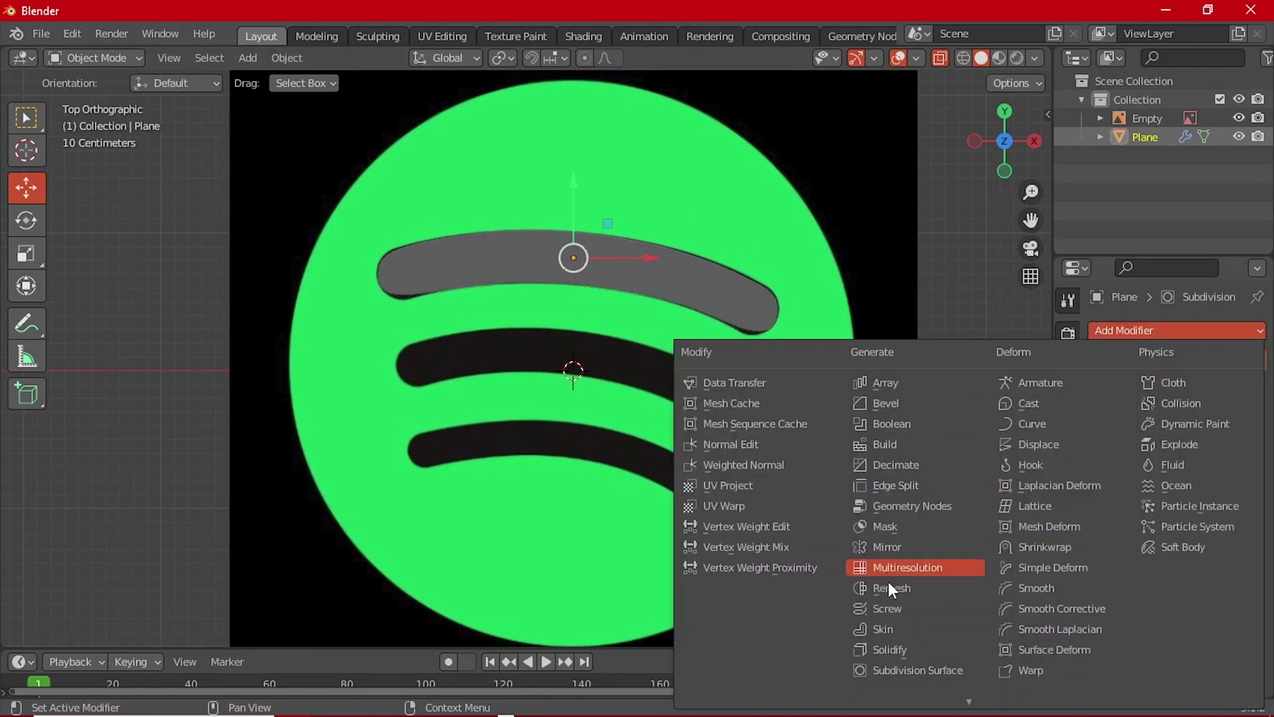
left_click(901, 647)
middle_click_drag(831, 435, 728, 304)
scroll(665, 392, "down", 4)
scroll(703, 344, "up", 6)
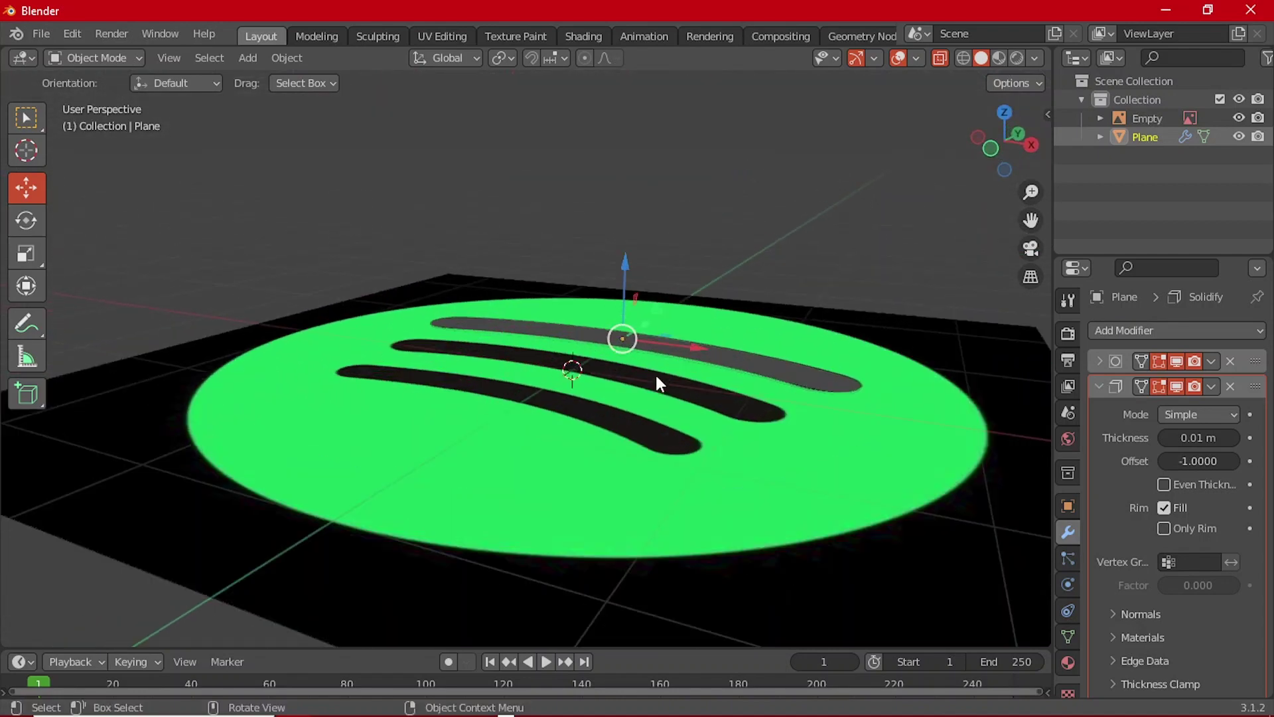
scroll(656, 378, "up", 5)
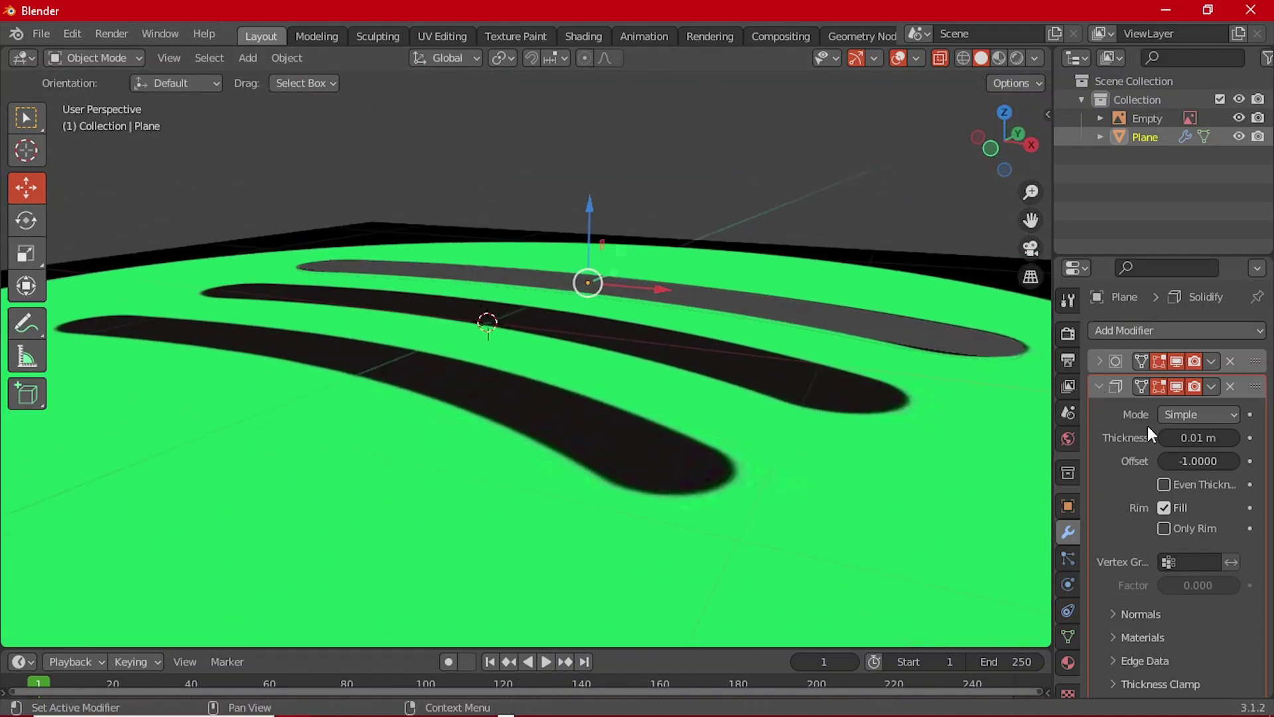
left_click_drag(1198, 437, 1165, 438)
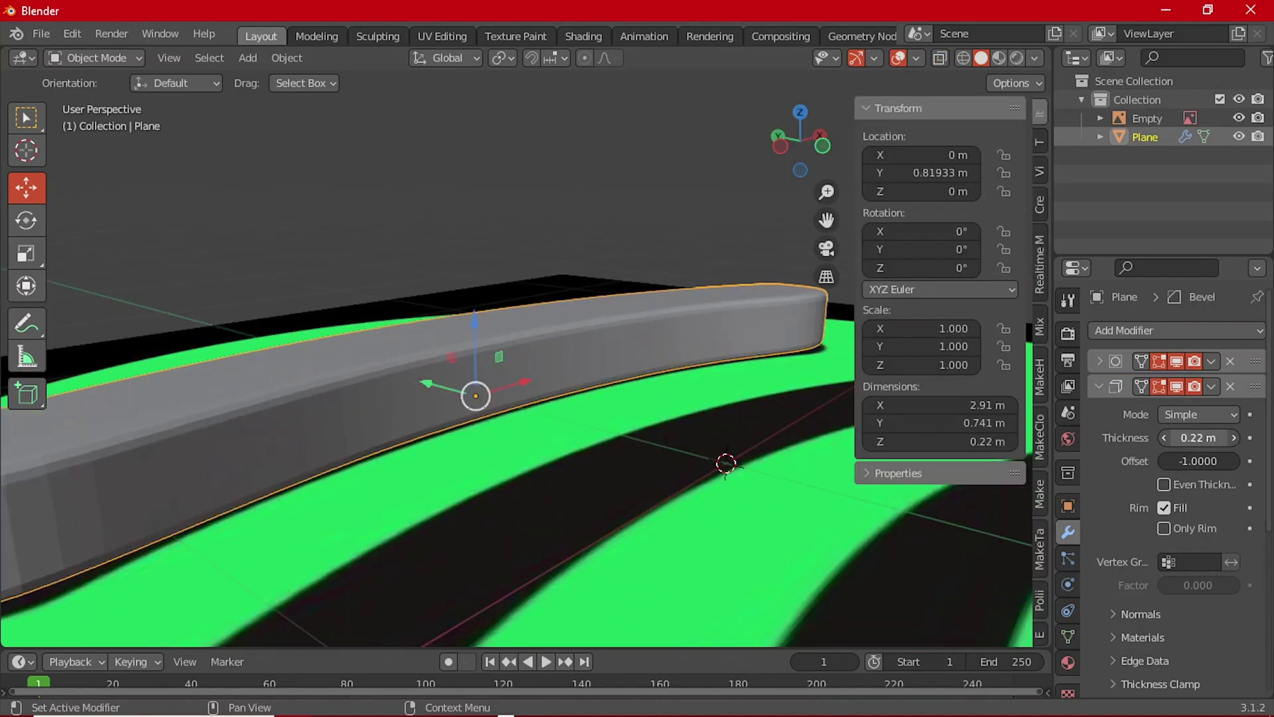
- Try Solidify thicknesses of 0.16 m and 0.27 m on the bar
left_click_drag(1198, 437, 1179, 438)
scroll(596, 416, "down", 4)
middle_click_drag(596, 416, 555, 411)
scroll(523, 420, "up", 4)
scroll(517, 416, "down", 4)
scroll(555, 412, "up", 4)
scroll(555, 411, "down", 3)
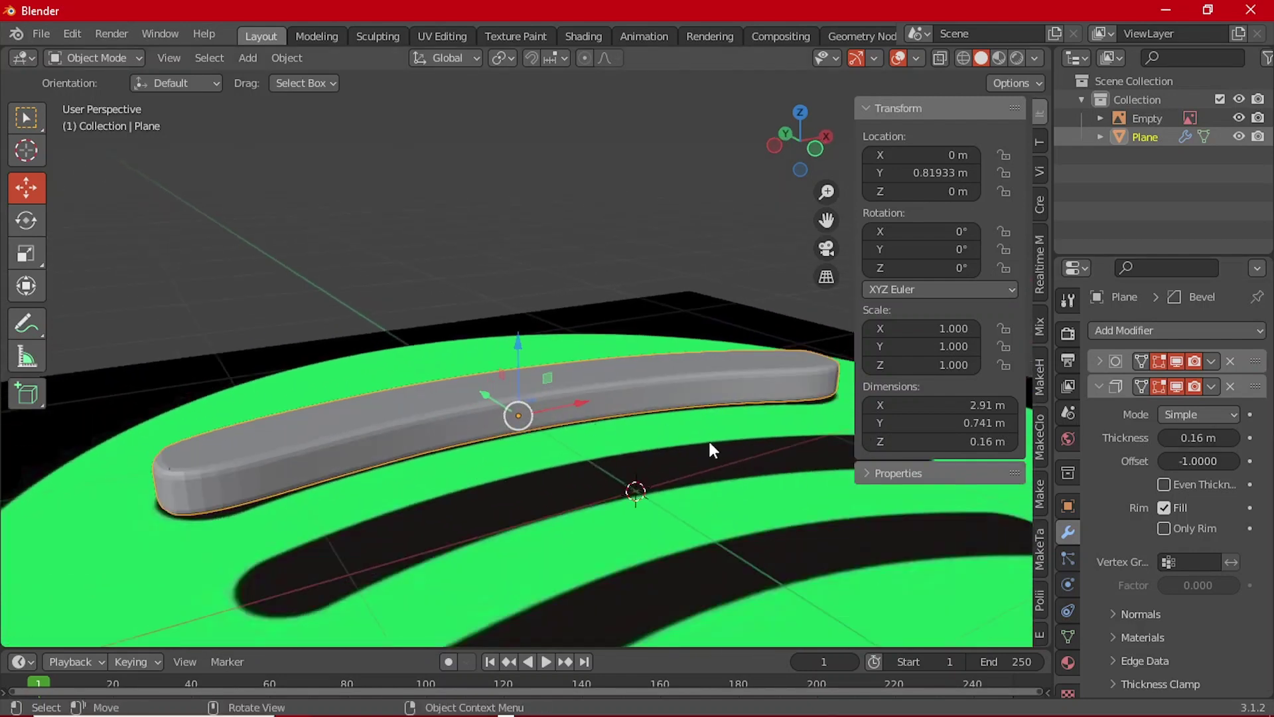
left_click_drag(1202, 437, 1253, 437)
- Increase the Bevel modifier's segment count
left_click(1102, 387)
left_click(1234, 507)
left_click(1100, 412)
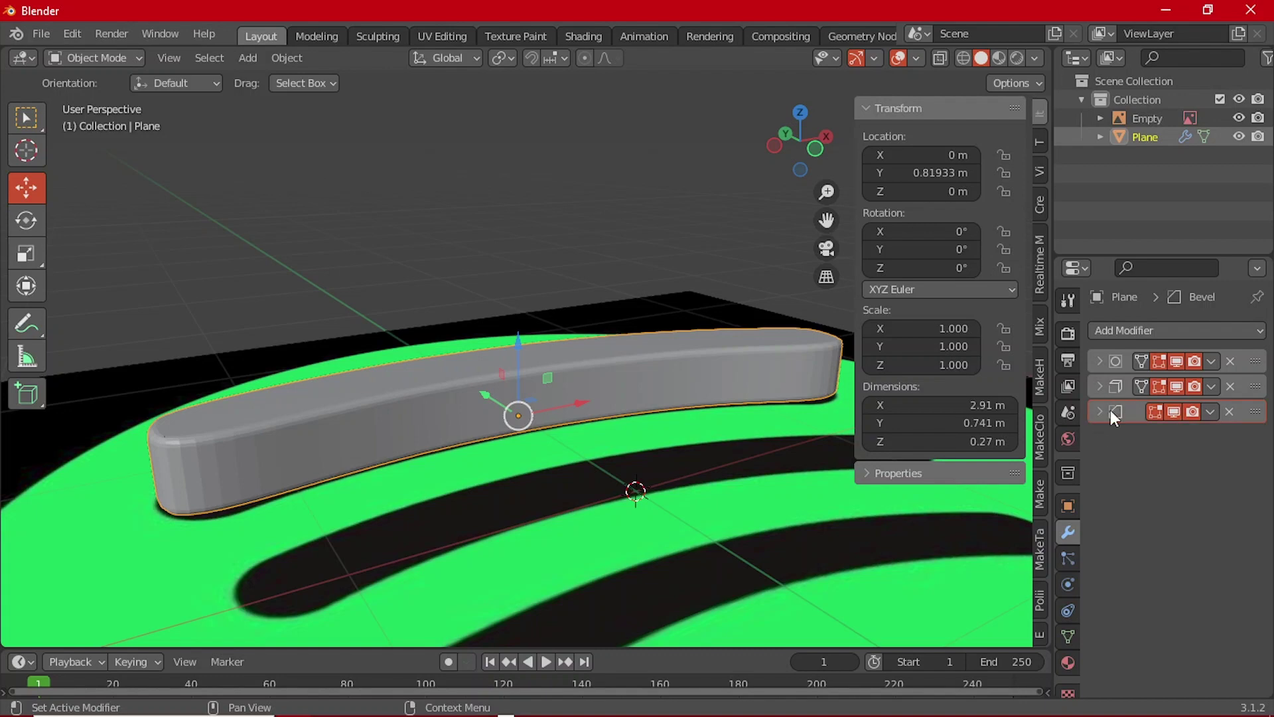
- Duplicate the Subdivision modifier and place the copy below the Bevel modifier at the end of the stack
left_click(1212, 368)
left_click(1197, 393)
left_click_drag(1255, 387, 1252, 439)
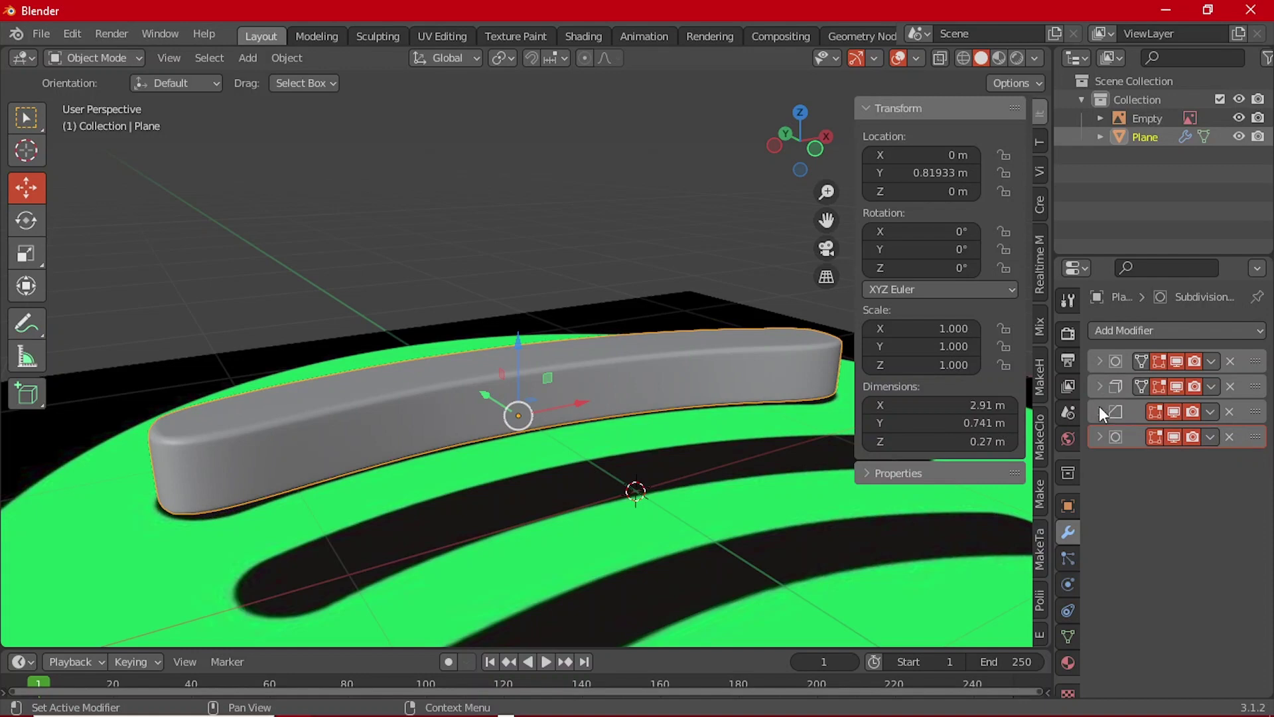
left_click(1100, 436)
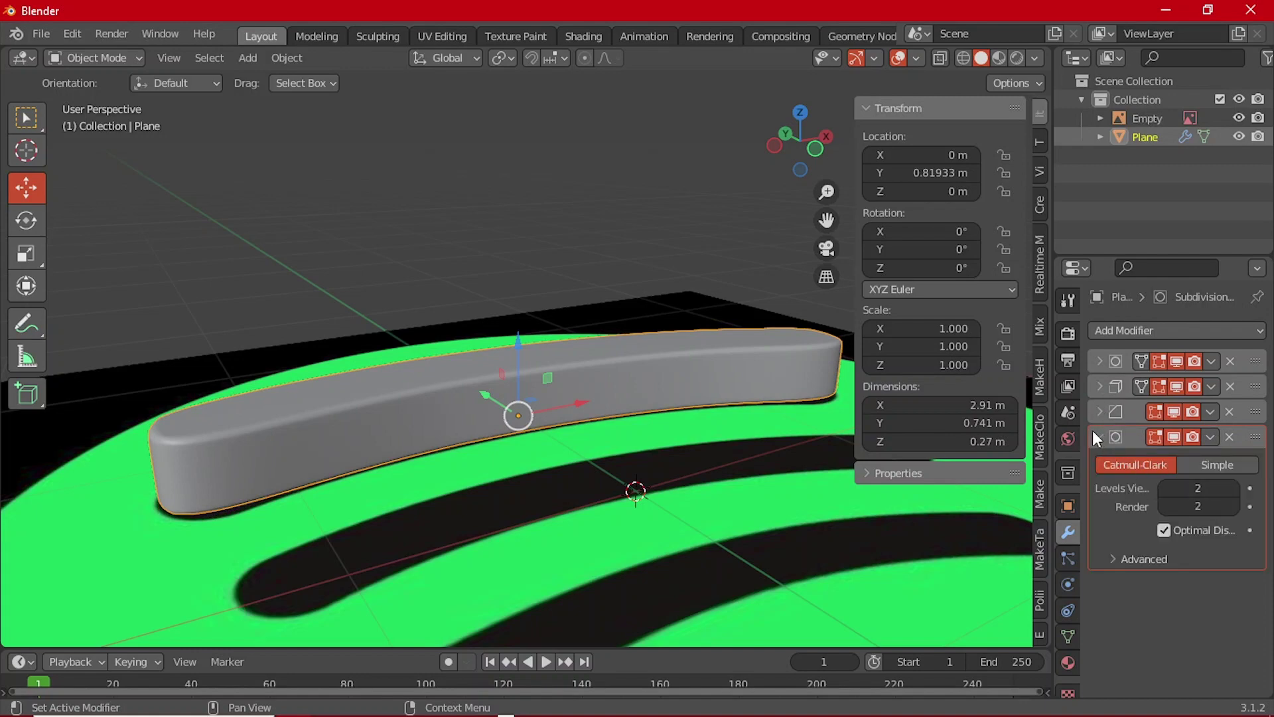
left_click(1099, 436)
- Reduce the bar's Solidify thickness to 0.2 m
left_click(1099, 386)
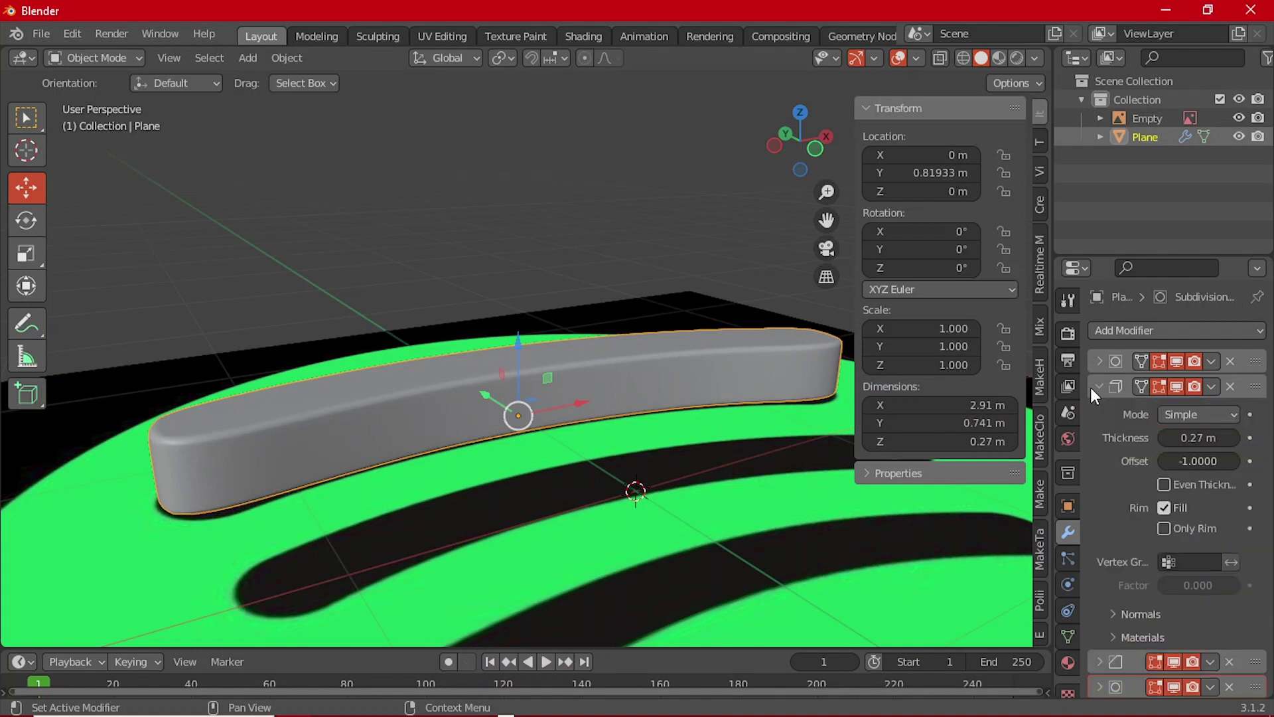
left_click(1163, 438)
left_click(1163, 438)
left_click(1163, 438)
left_click(1163, 437)
left_click(1163, 437)
left_click(1162, 437)
left_click(1162, 437)
left_click(1233, 437)
scroll(550, 412, "down", 5)
- In top view, duplicate the top bar and move the copy about -0.64 m along Y onto the middle bar of the logo
left_click(508, 479)
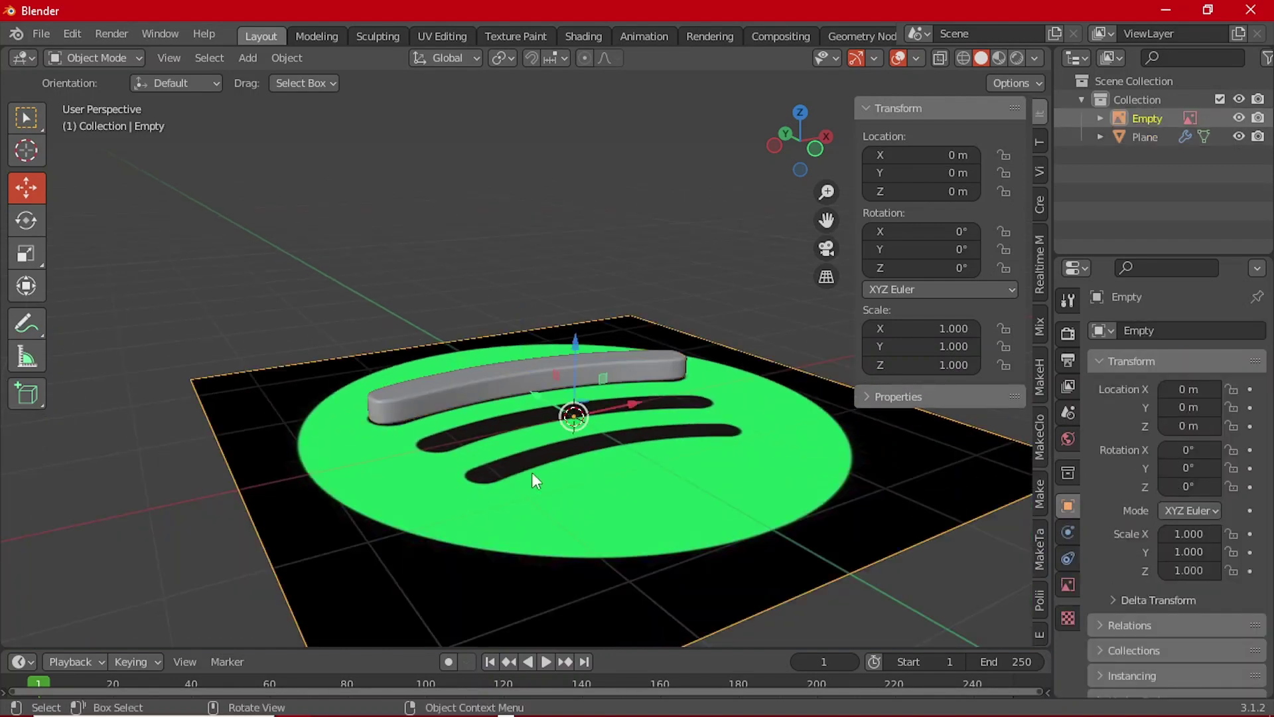
middle_click_drag(620, 446, 555, 522)
key("grave")
left_click(548, 405)
left_click(575, 368)
scroll(572, 375, "up", 1)
key("shift+d")
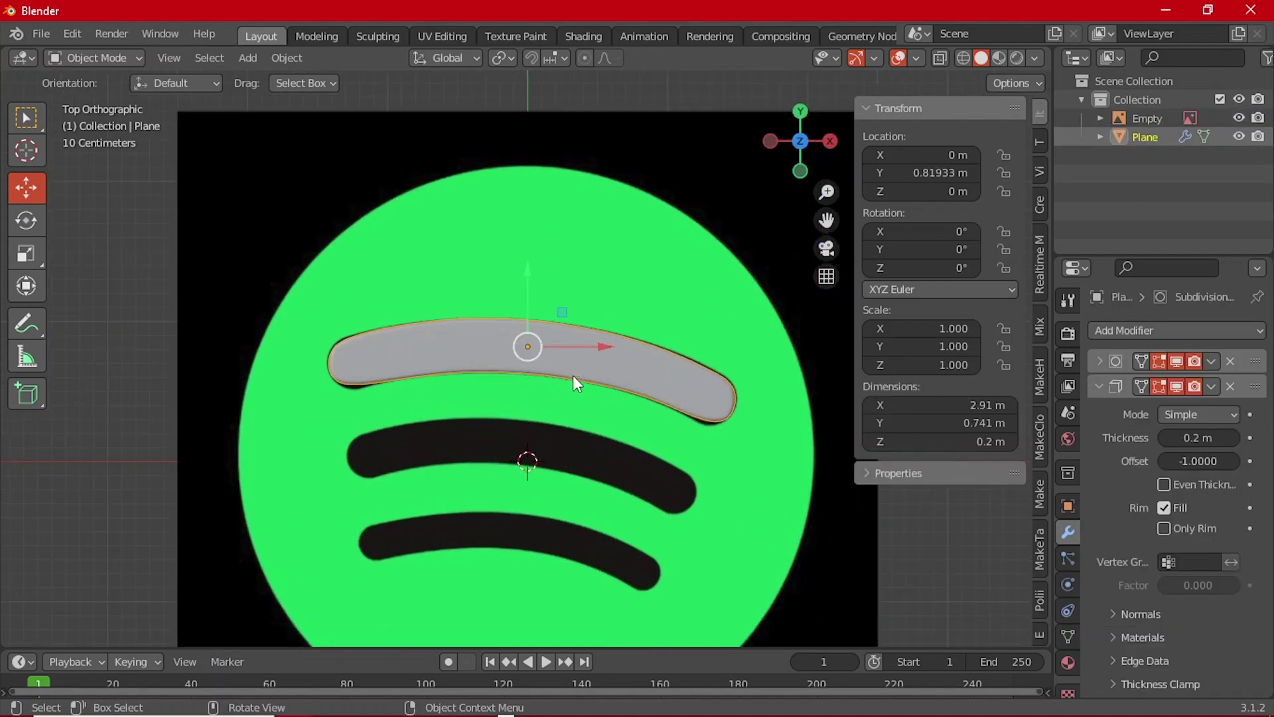
key("x")
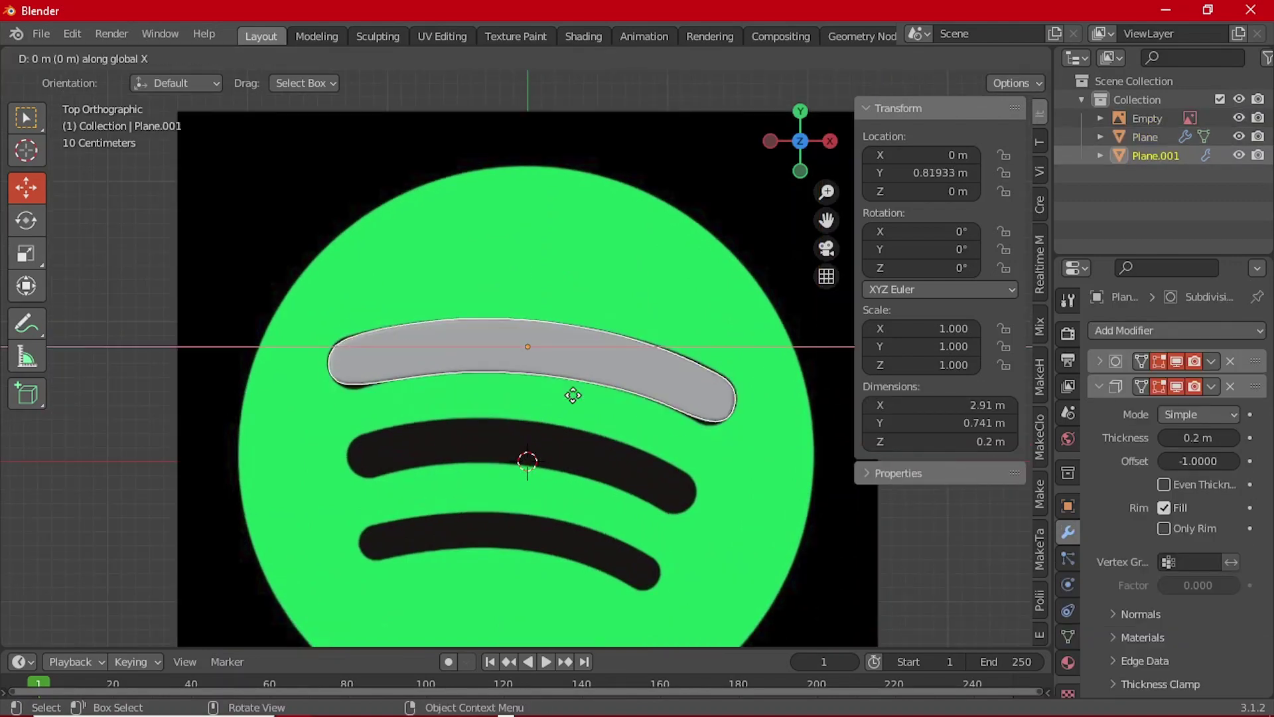
key("y")
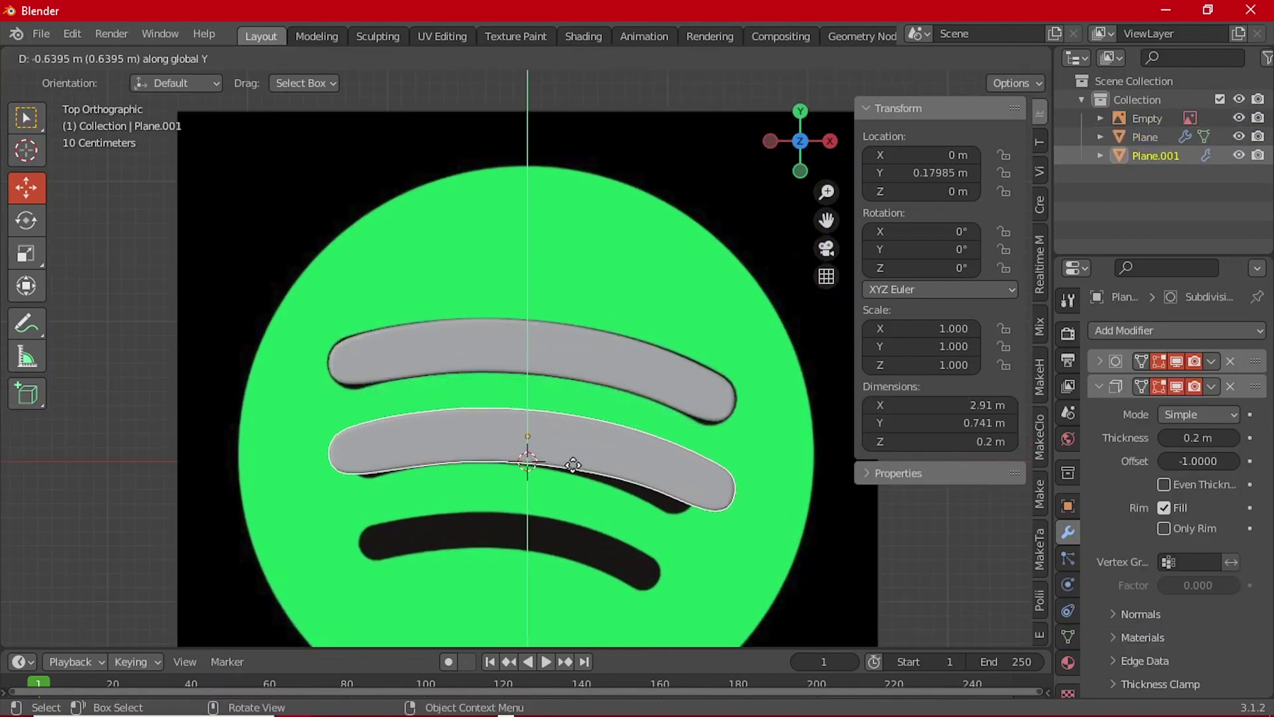
left_click(573, 470)
key("F3")
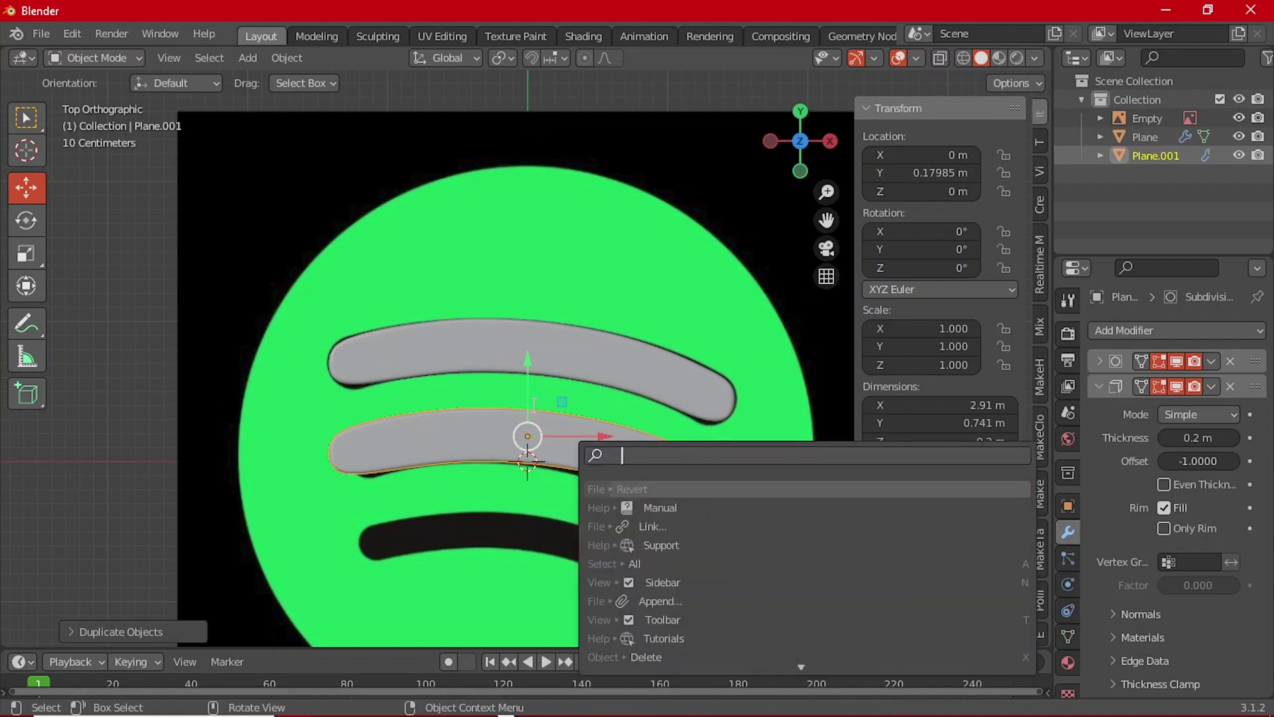
left_click(678, 337)
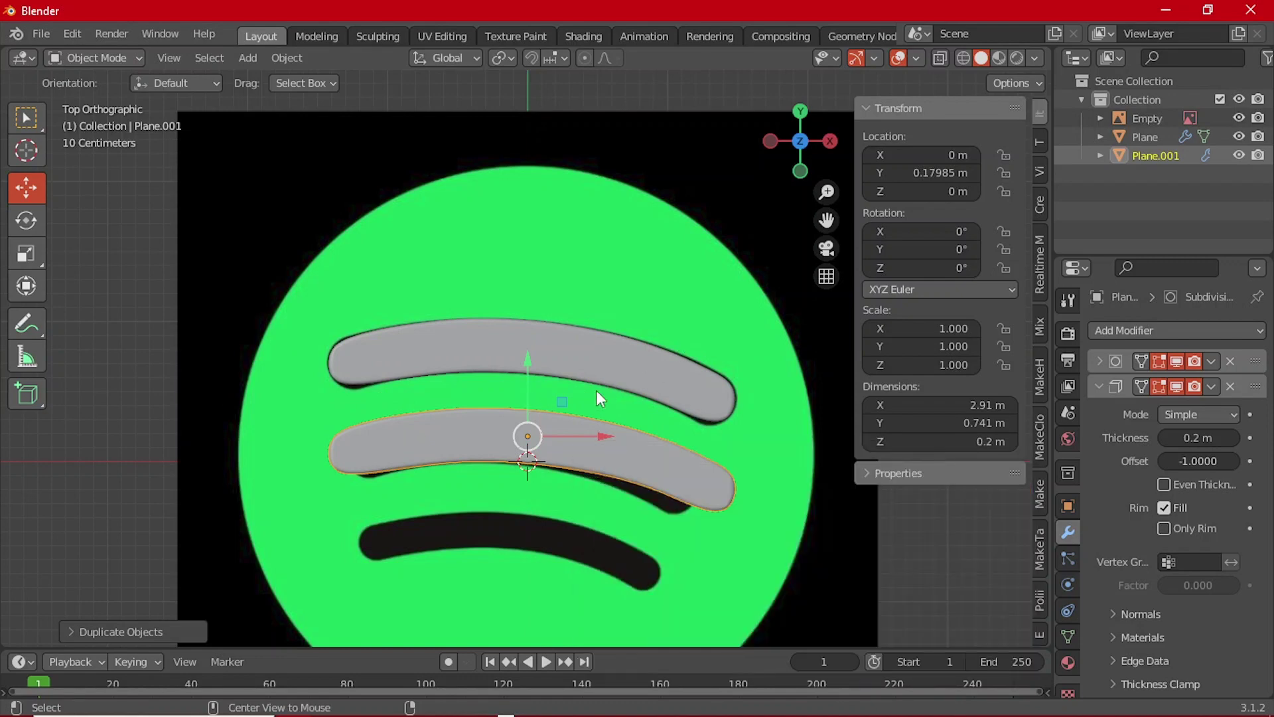
- Turn on X-ray display, nudge the copied bar to about 0.173 m in Y, and rotate it to about -2.28° around Z
key("alt+z")
scroll(609, 452, "up", 1)
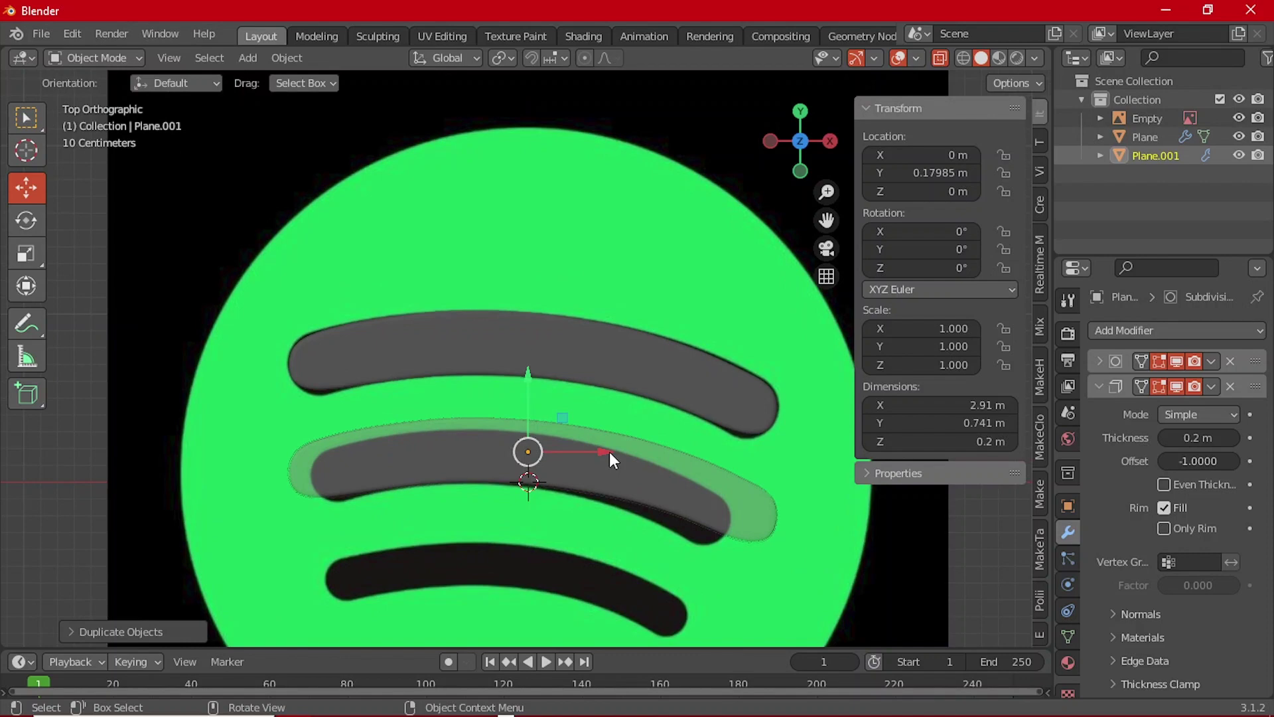
scroll(593, 358, "down", 3)
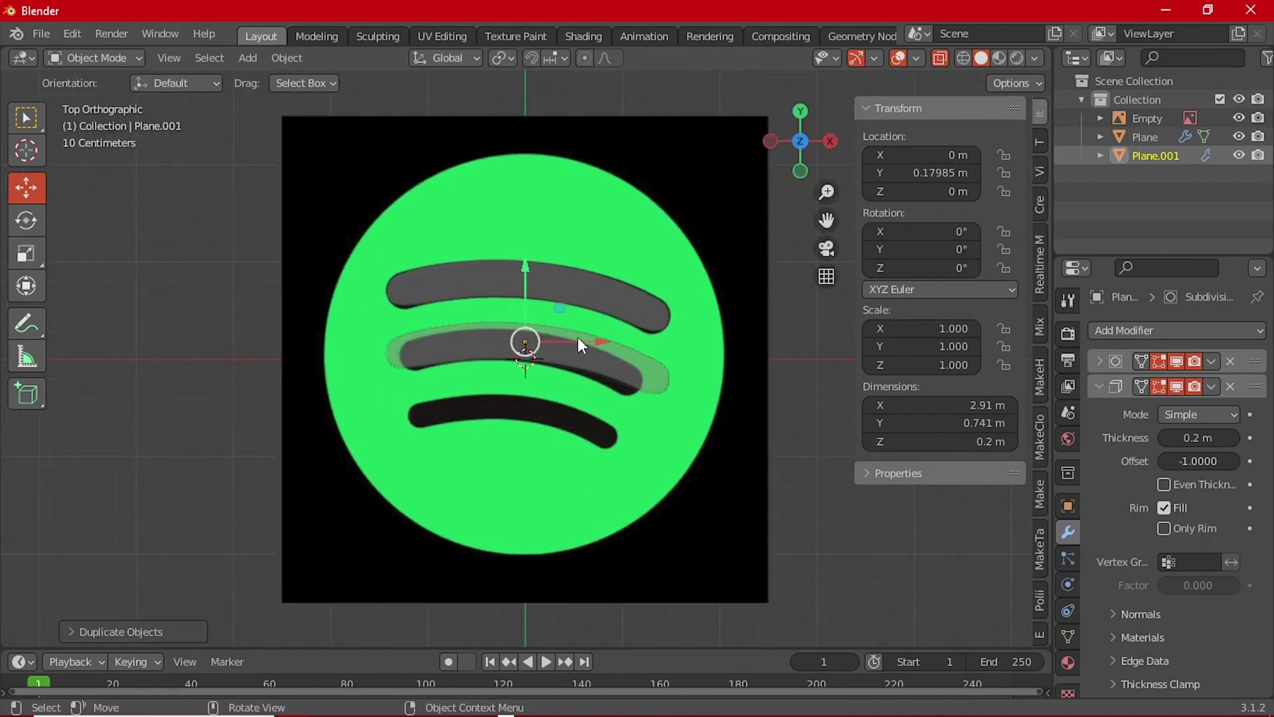
scroll(552, 324, "up", 2)
key("alt+z")
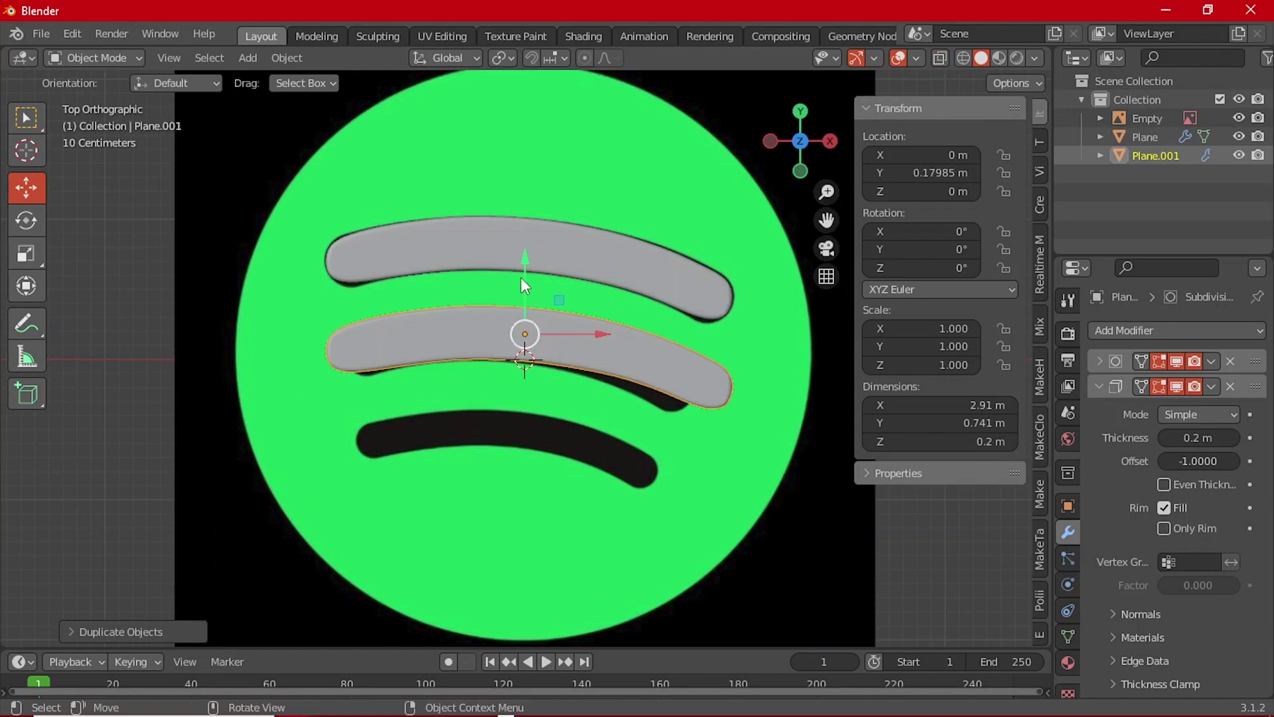
left_click_drag(525, 262, 527, 267)
key("alt+z")
scroll(585, 355, "up", 1)
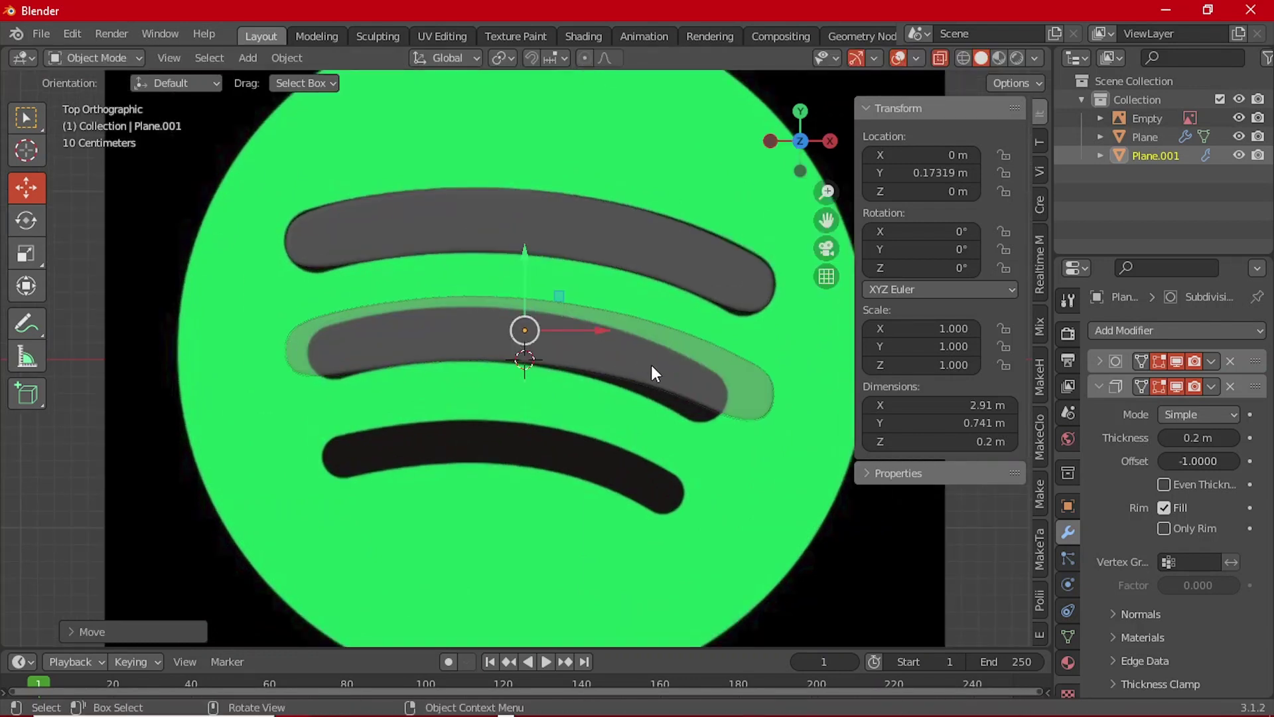
key("r")
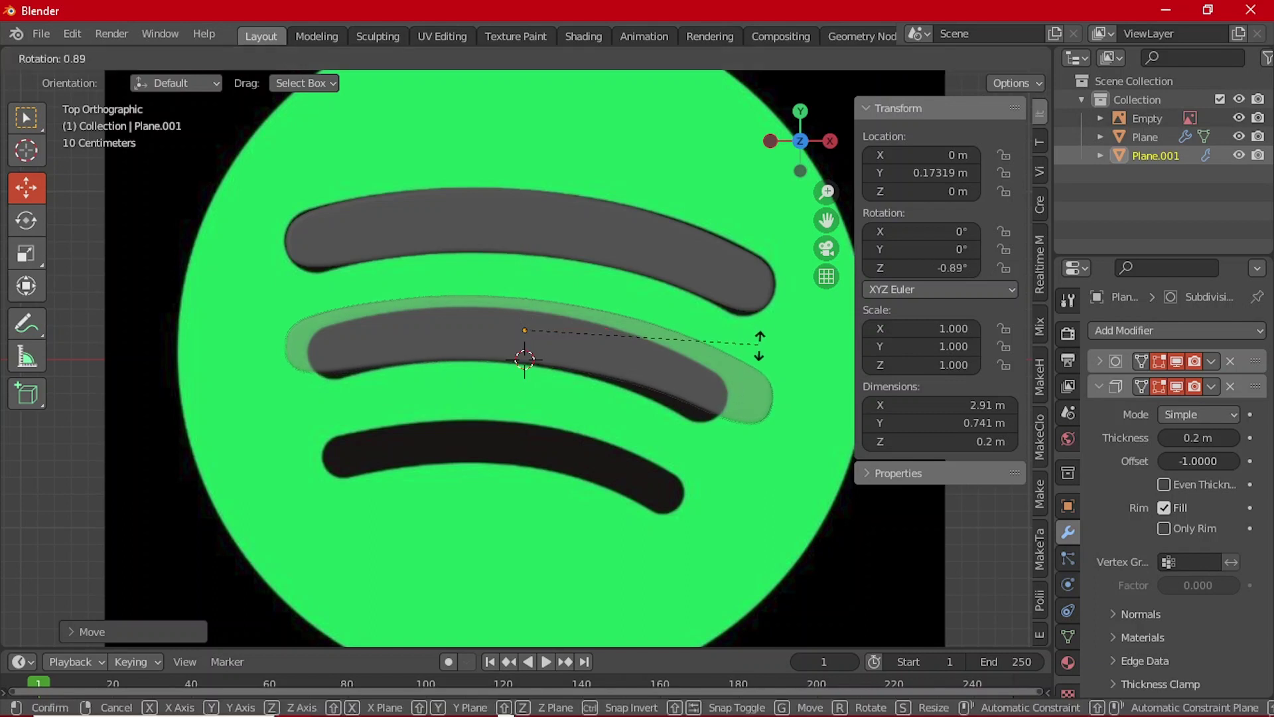
left_click(758, 350)
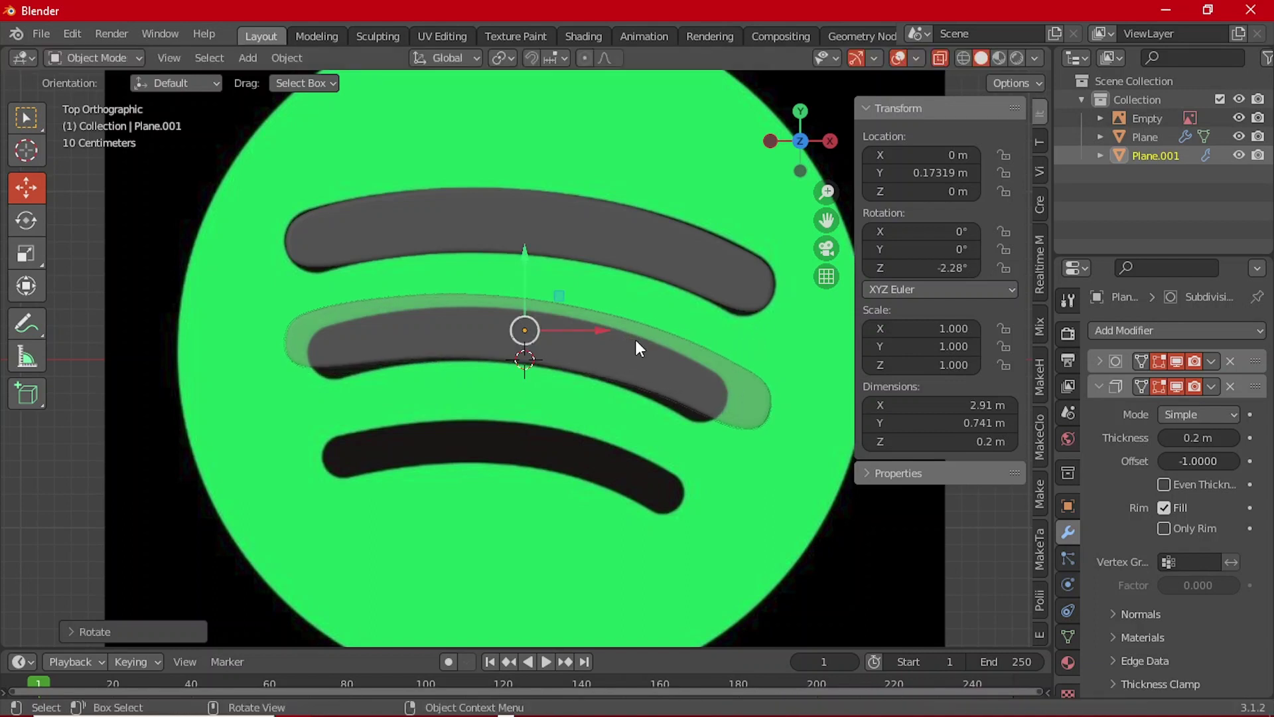
- Scale the copied bar down uniformly to about 0.846 to match the middle bar's length
key("s")
right_click(670, 433)
middle_click_drag(660, 436, 691, 359)
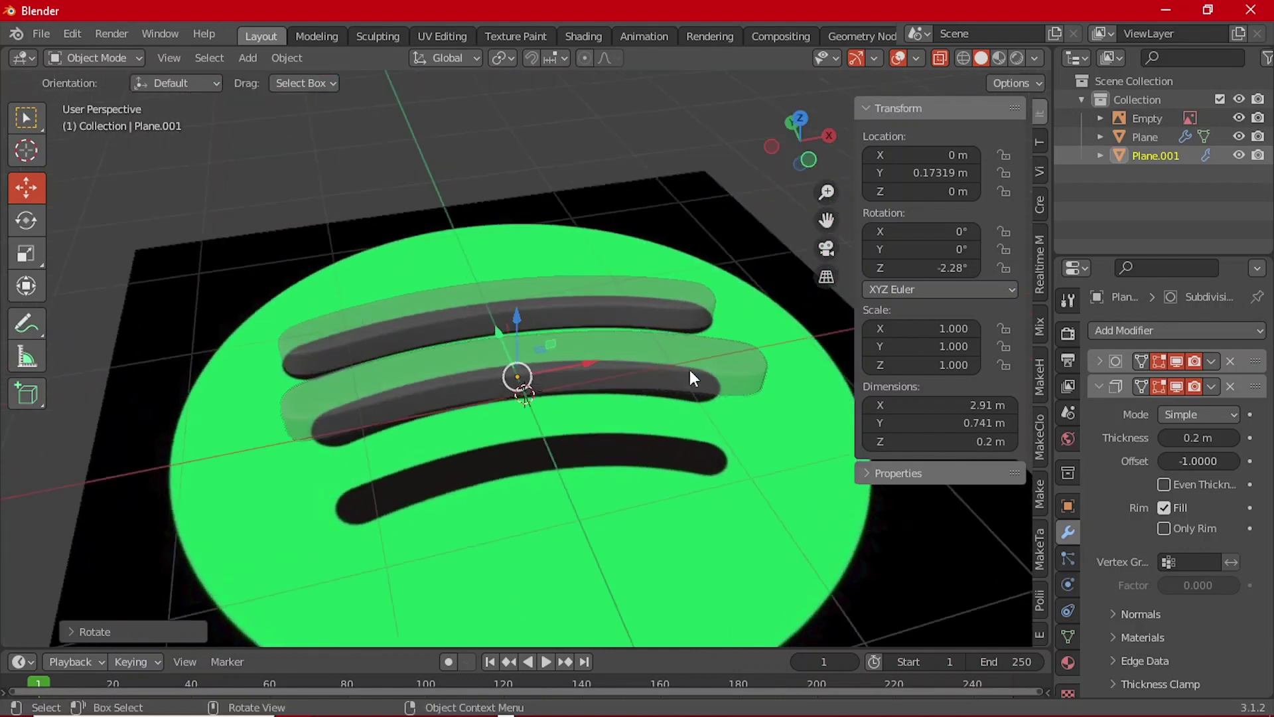
key("s")
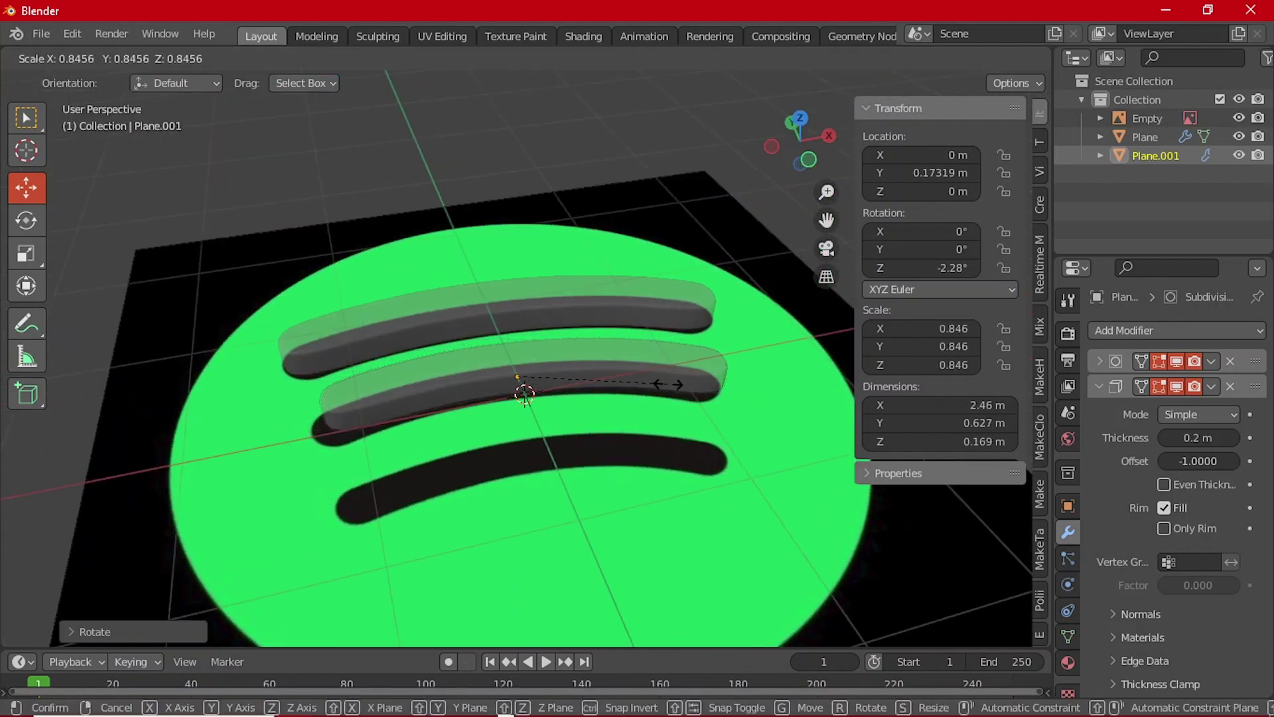
left_click(668, 383)
key("Tab")
key("Tab")
- In top view, shift the copied bar to about X -0.061 m and Y 0.112 m over the reference's middle bar
key("grave")
left_click(616, 314)
left_click_drag(528, 293, 541, 302)
left_click_drag(600, 344, 588, 339)
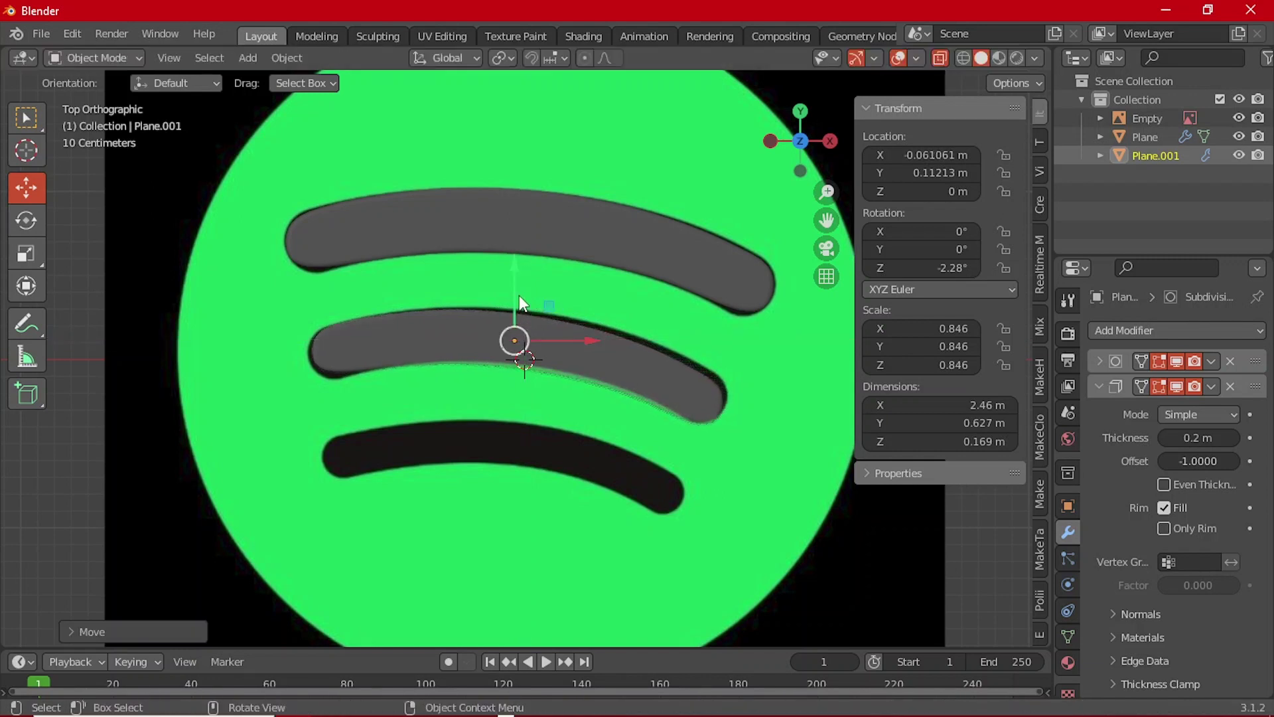
- Fine-tune the middle bar's fit with a Z rotation of about -1.24°, a Y location of about 0.133 m and a scale of about 0.865
key("r")
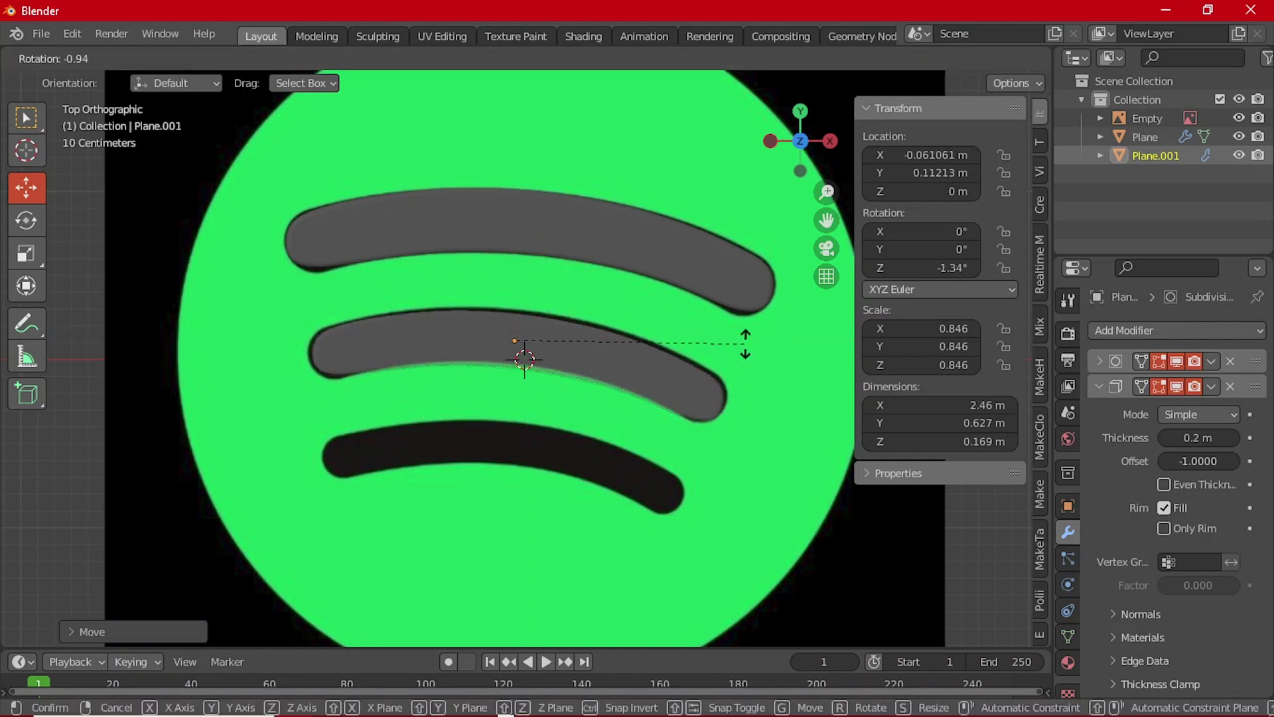
left_click(746, 336)
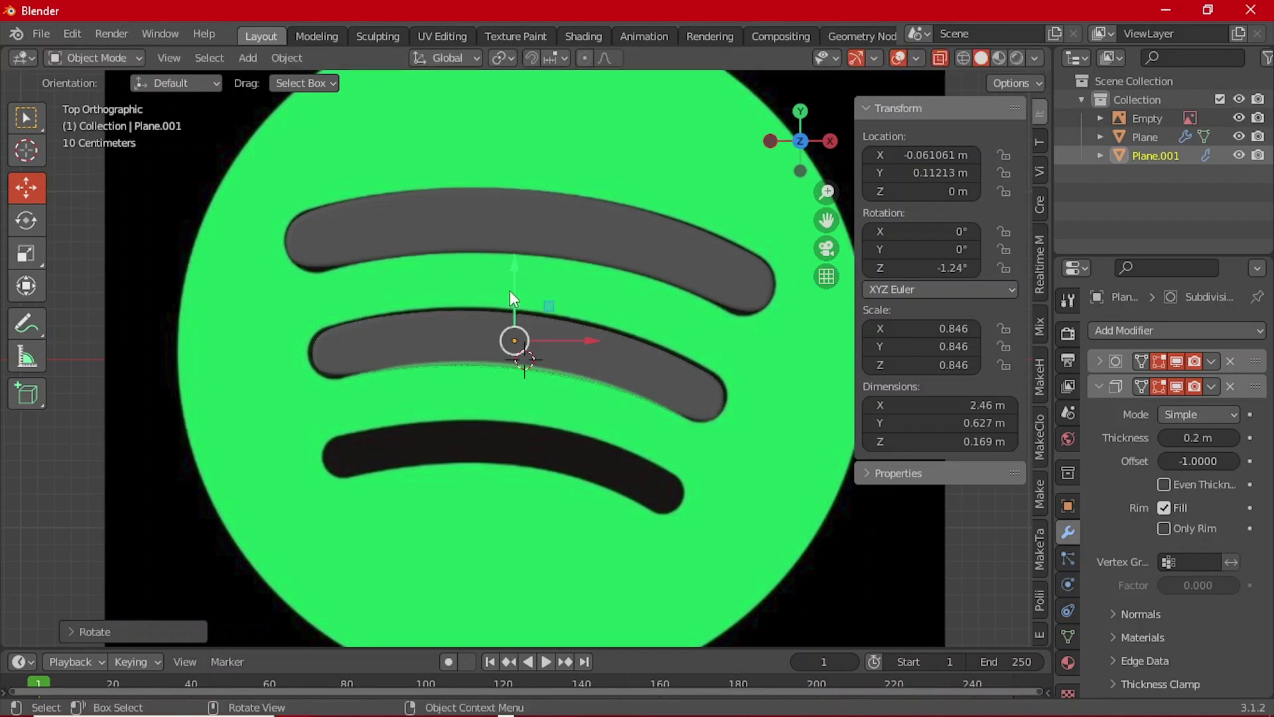
left_click_drag(509, 290, 518, 260)
key("s")
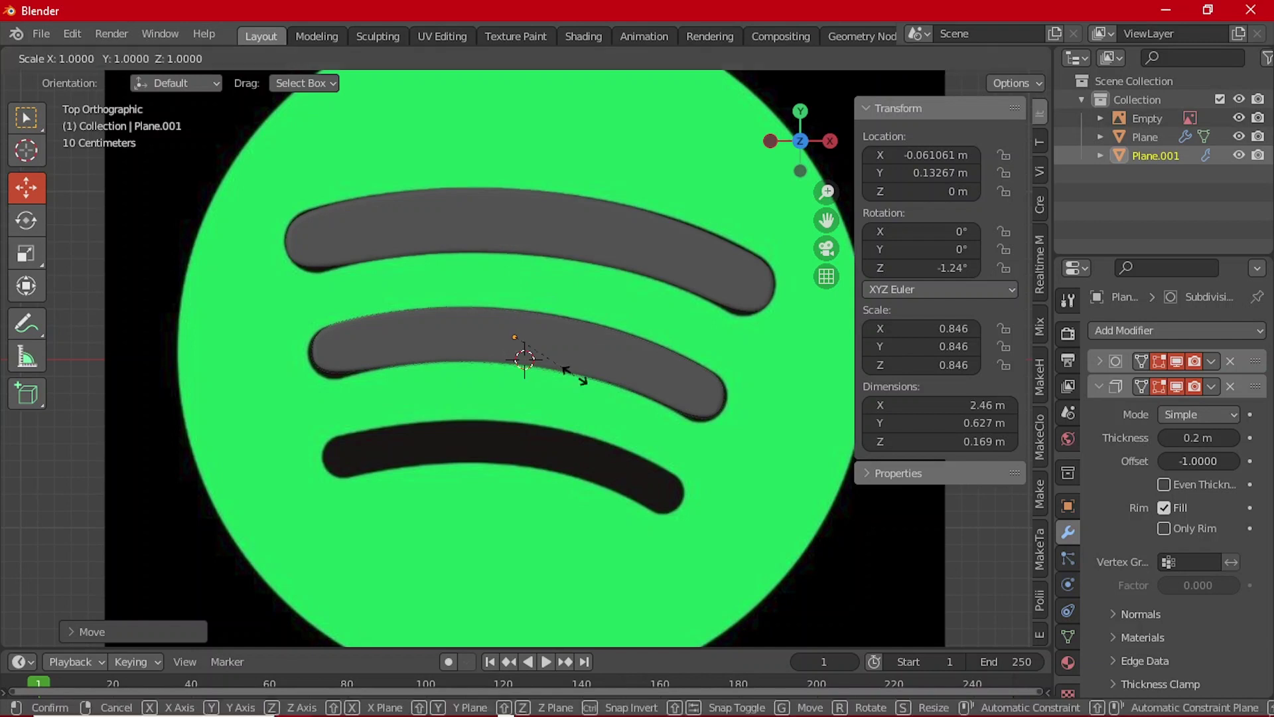
left_click(586, 393)
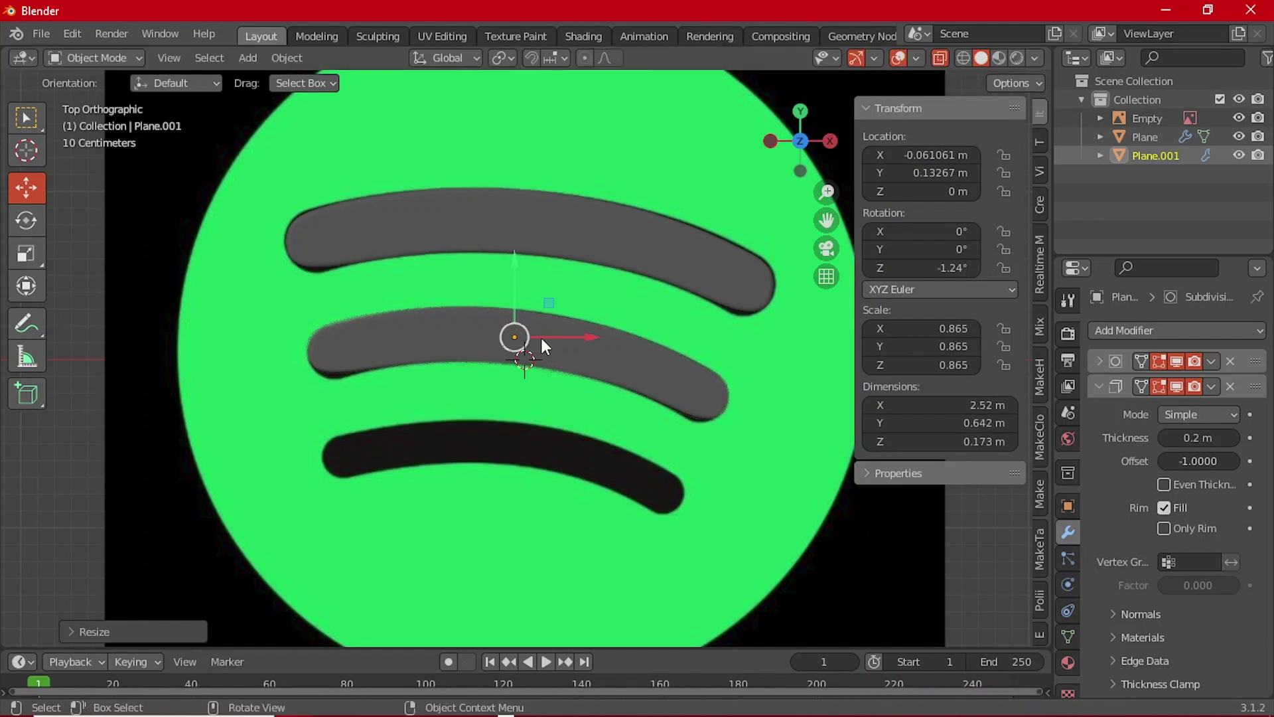
- Duplicate the middle bar along Y onto the reference's bottom bar, at about Y -0.495 m
key("shift+d")
key("y")
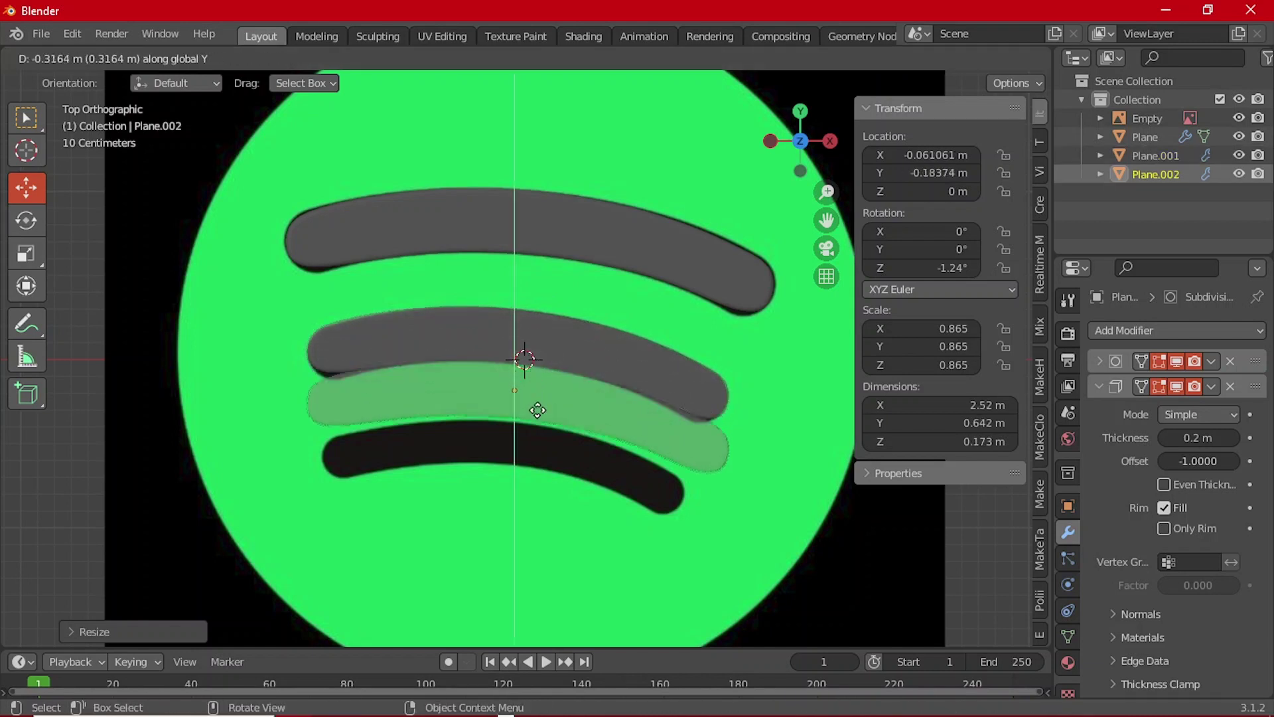
left_click(562, 472)
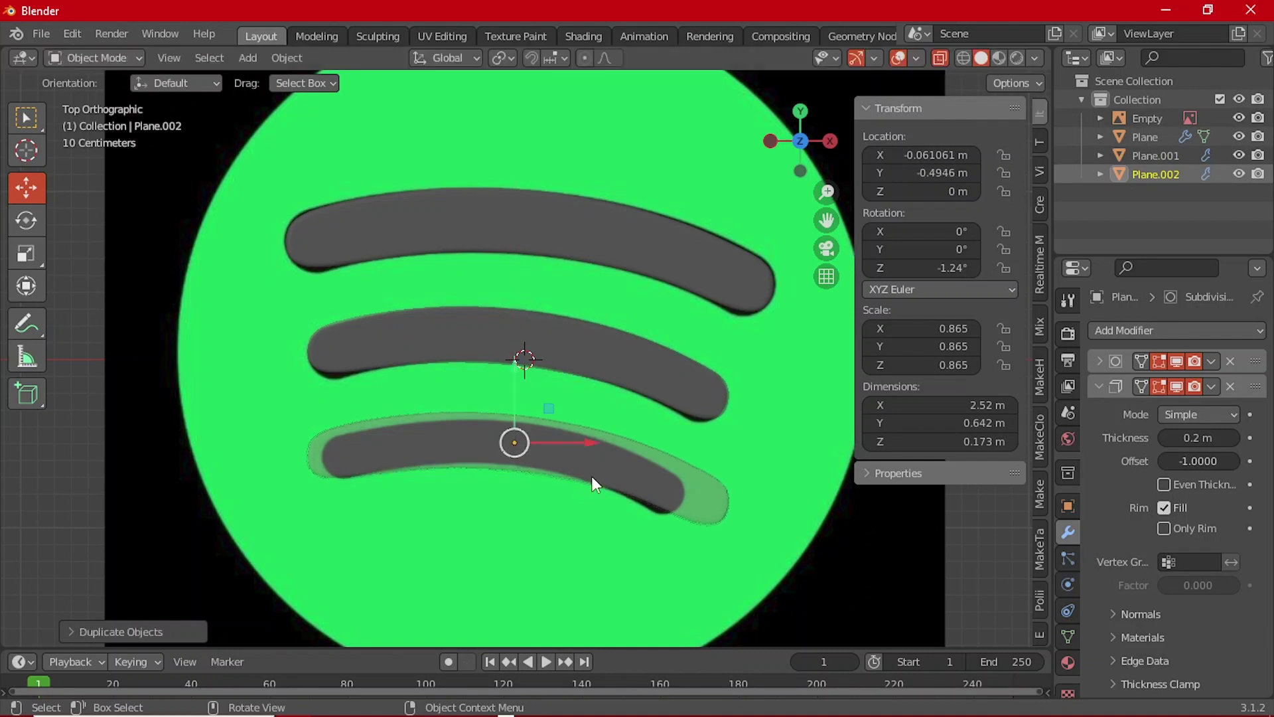
- Scale the bottom bar down to about 0.76 and shift it to about X -0.161 m
key("s")
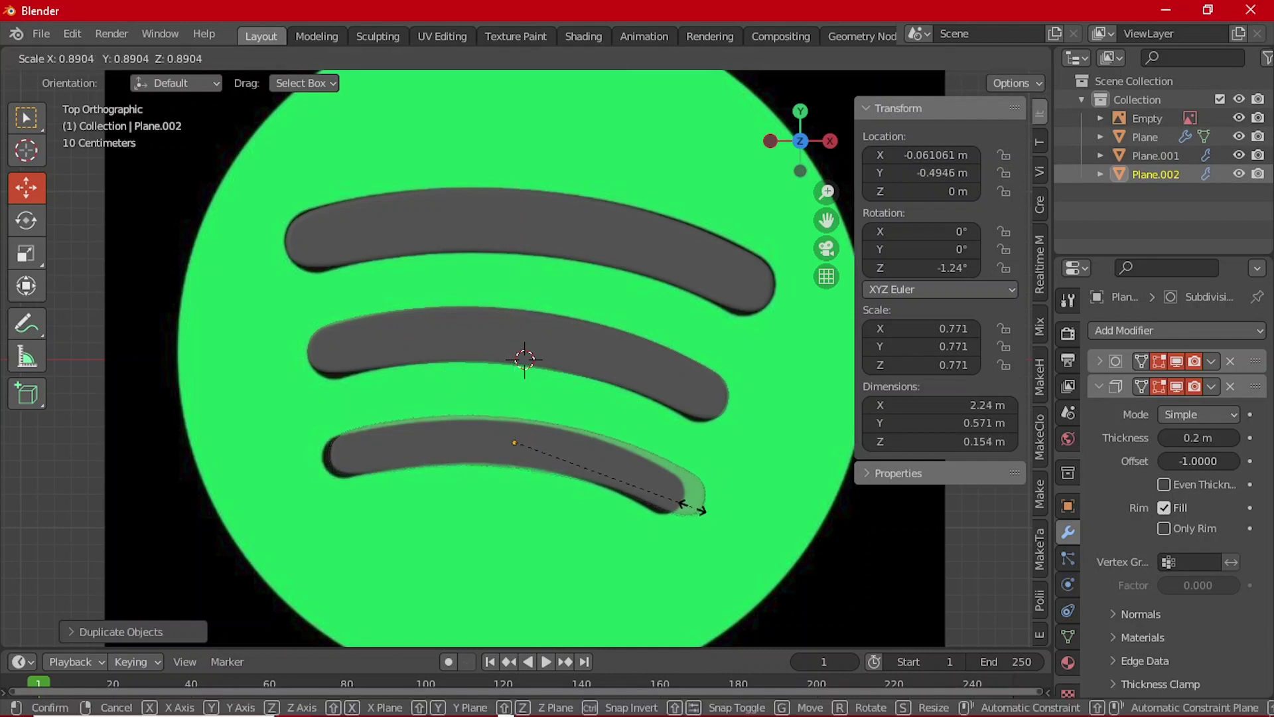
left_click(694, 515)
left_click_drag(587, 446, 564, 444)
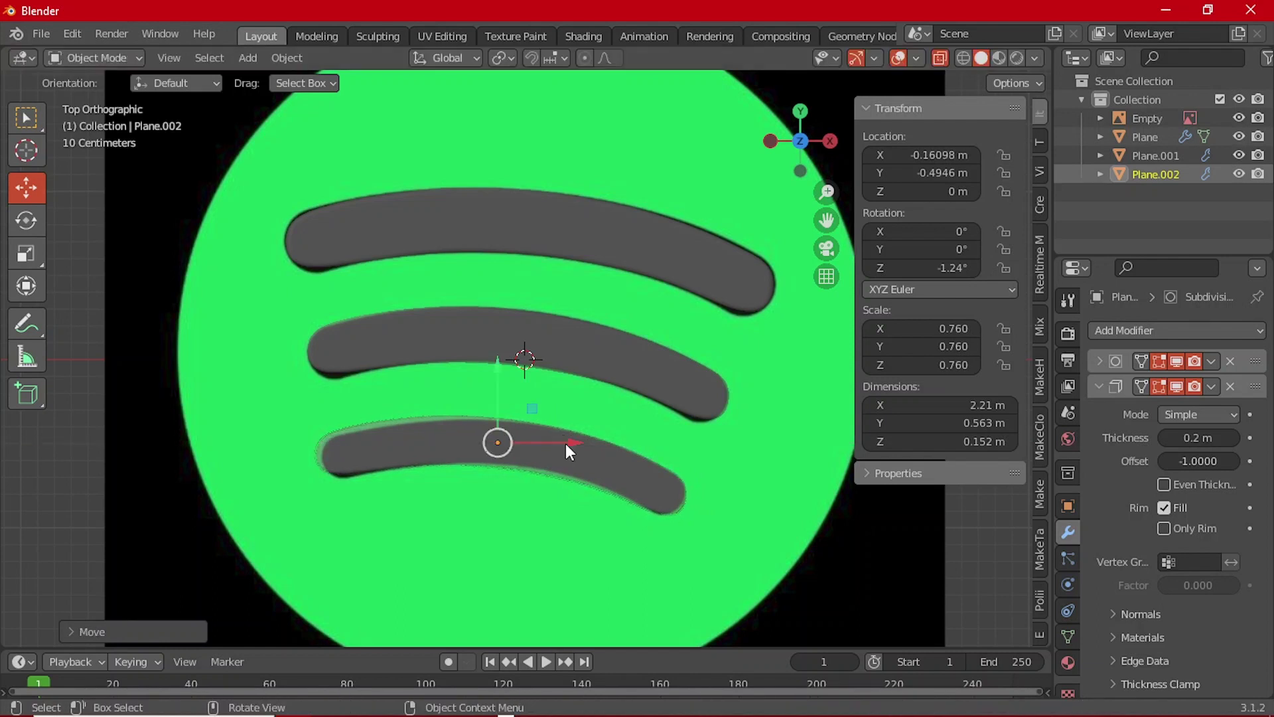
- Rotate the bottom bar to about -0.891° around Z and nudge it to about Y -0.507 m
key("r")
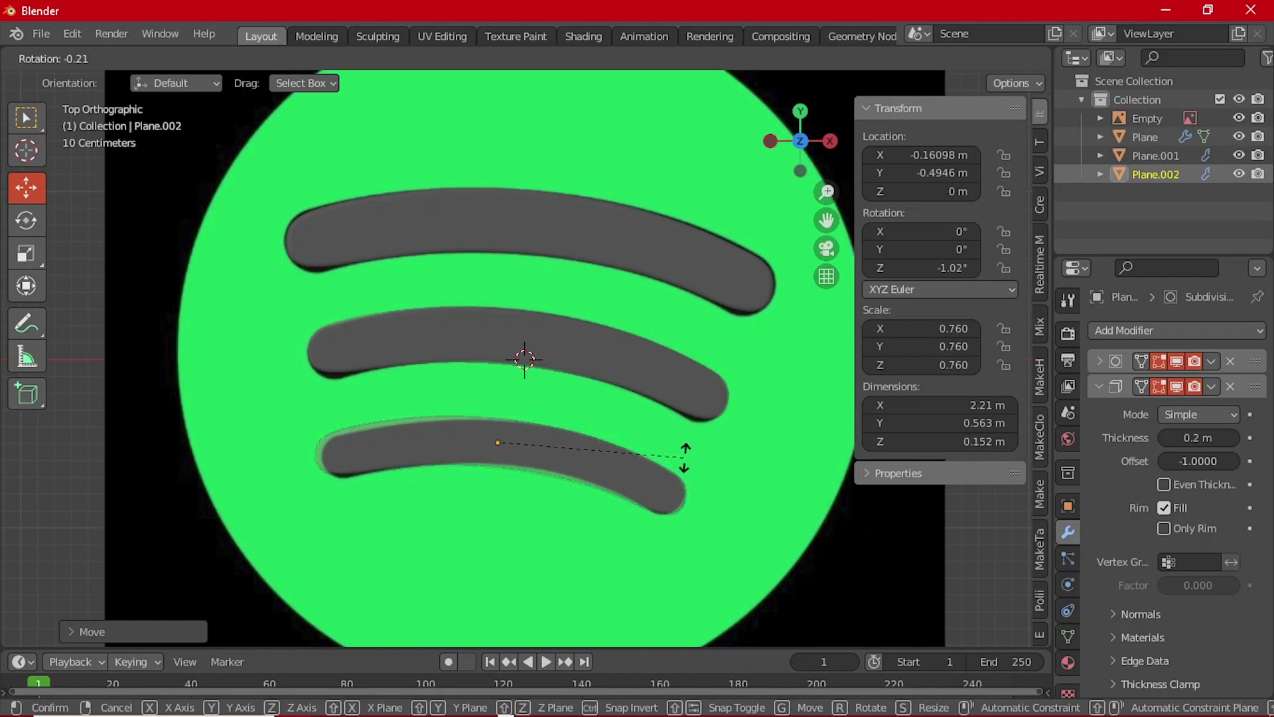
left_click(650, 439)
left_click_drag(499, 372, 513, 397)
scroll(512, 397, "down", 2)
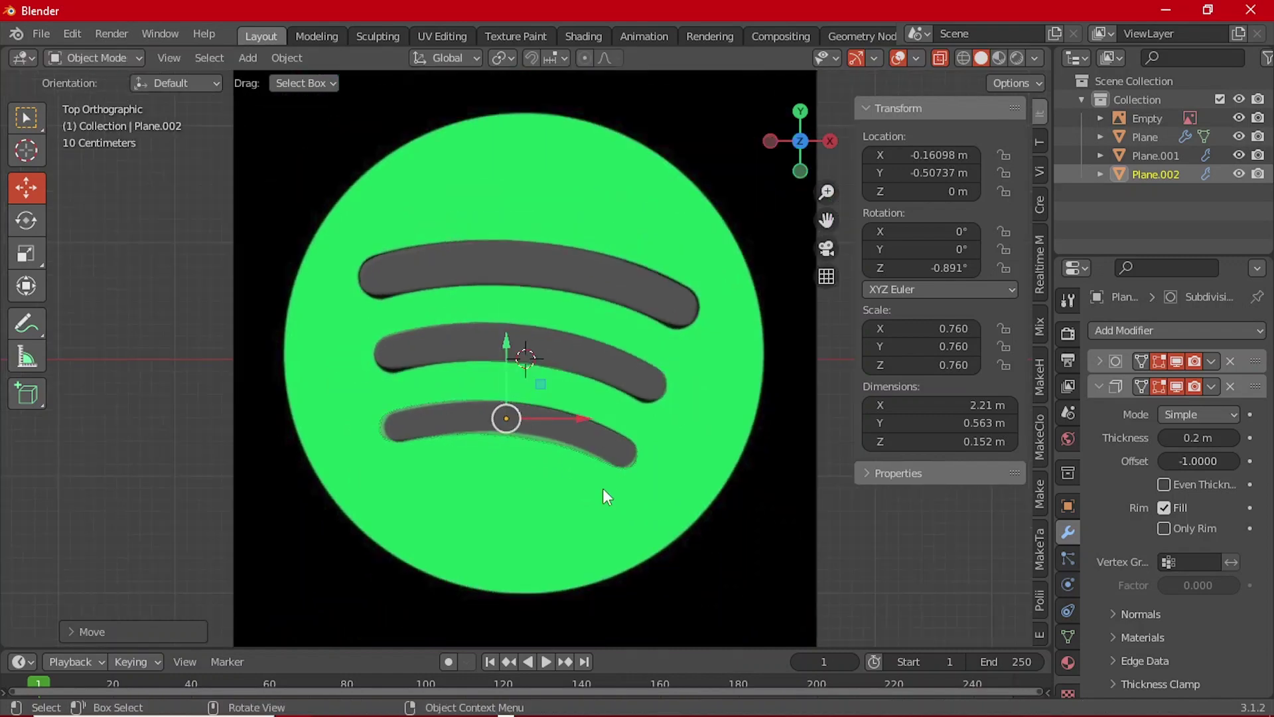
- Add a mesh circle at the logo's centre and scale it to about 2.075 to match the green disc
middle_click_drag(619, 520, 658, 405)
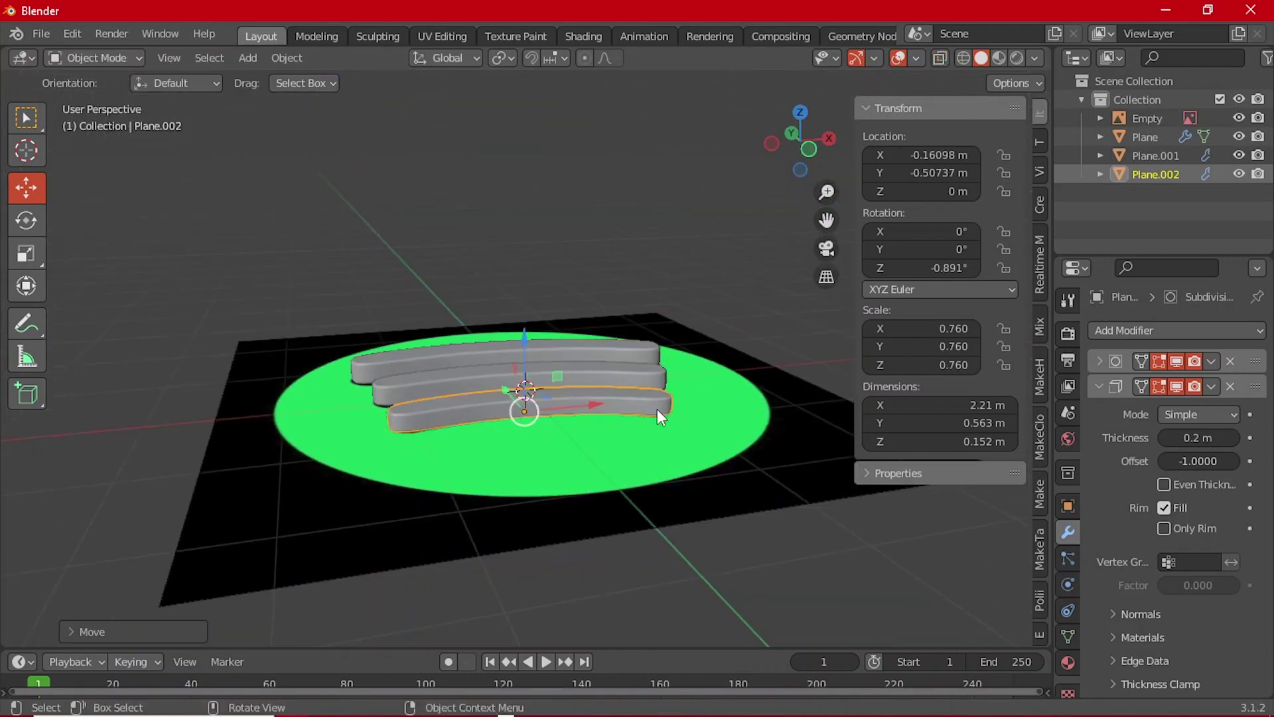
scroll(695, 519, "up", 3)
left_click(696, 519)
scroll(612, 439, "down", 3)
middle_click_drag(611, 439, 643, 453)
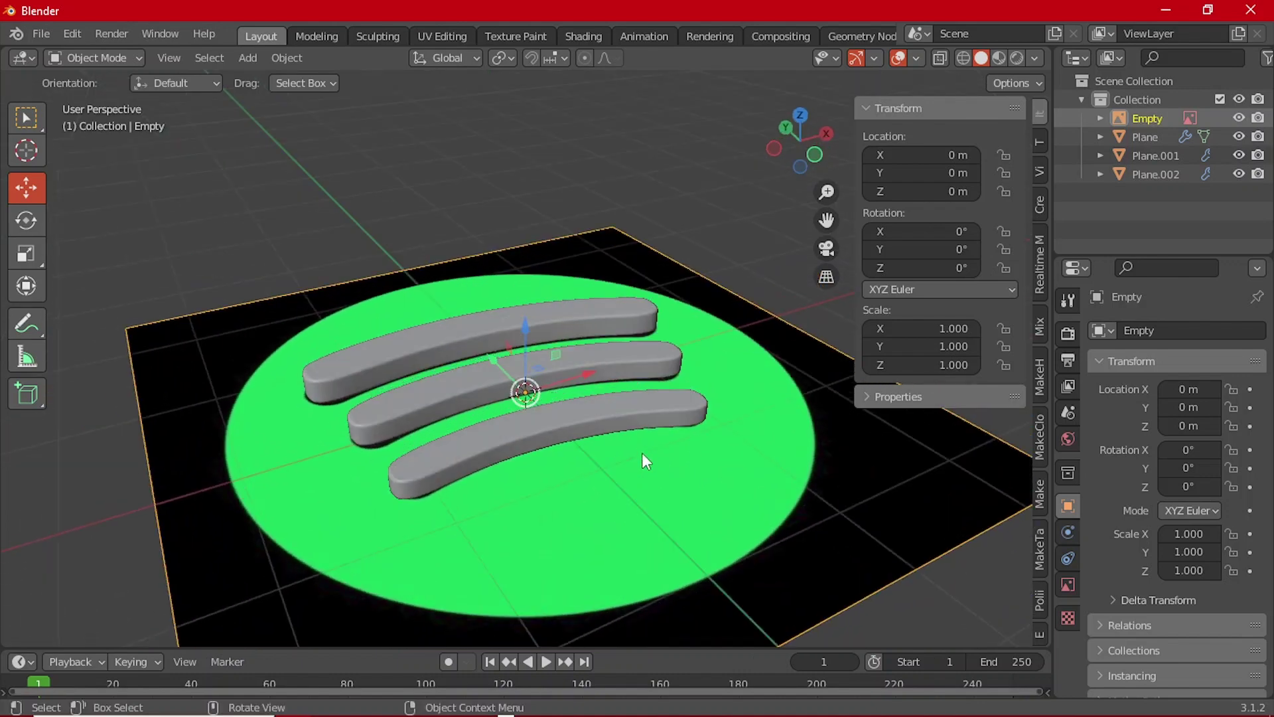
key("shift+a")
mouse_move(623, 318)
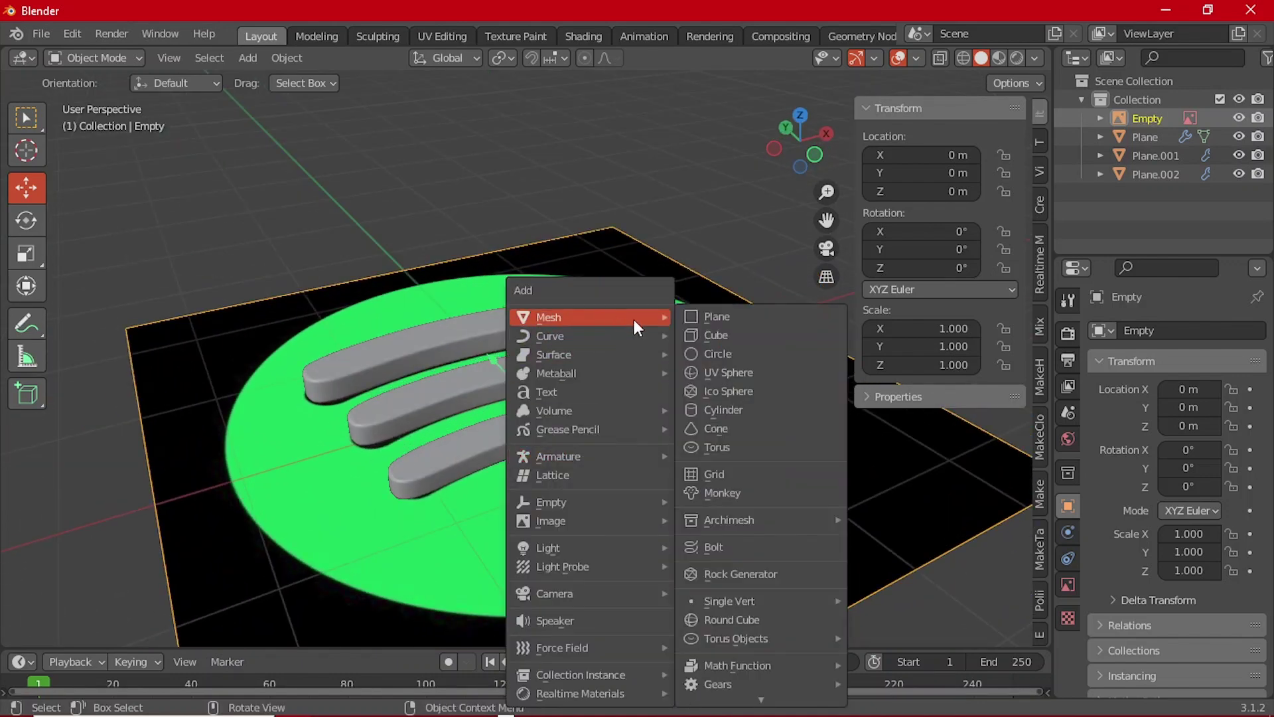
left_click(704, 354)
key("grave")
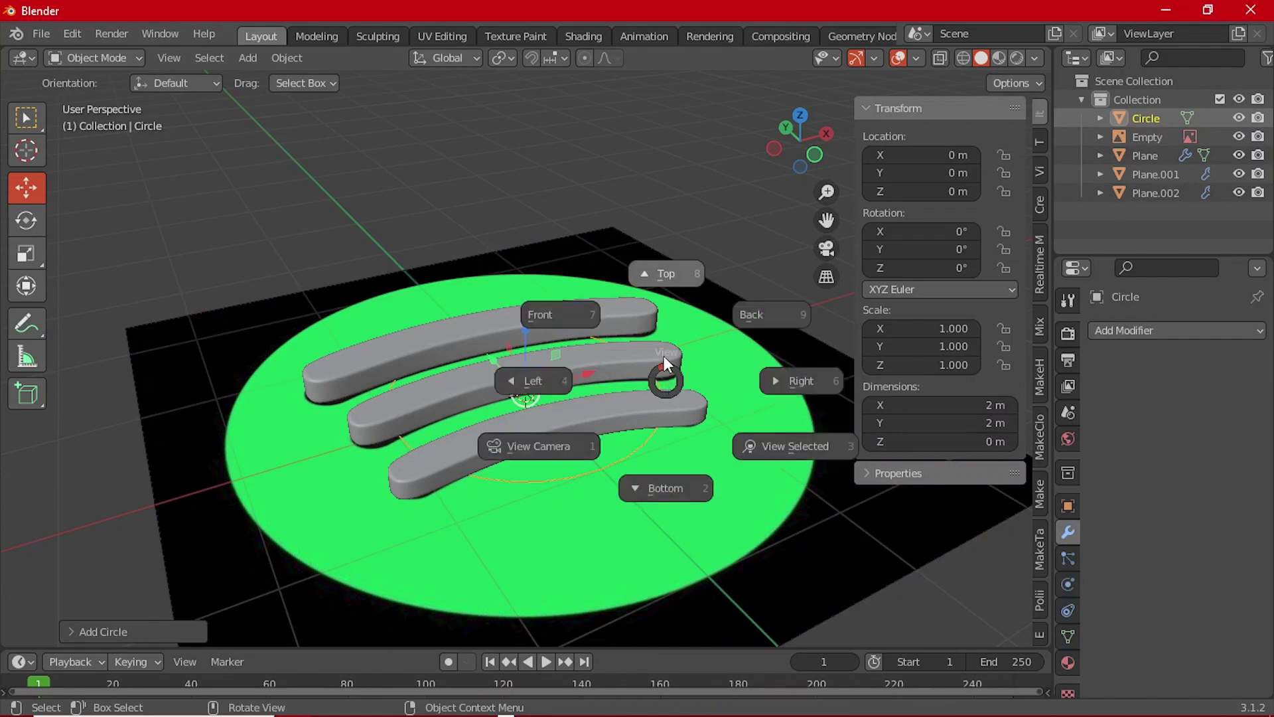
left_click(664, 303)
key("s")
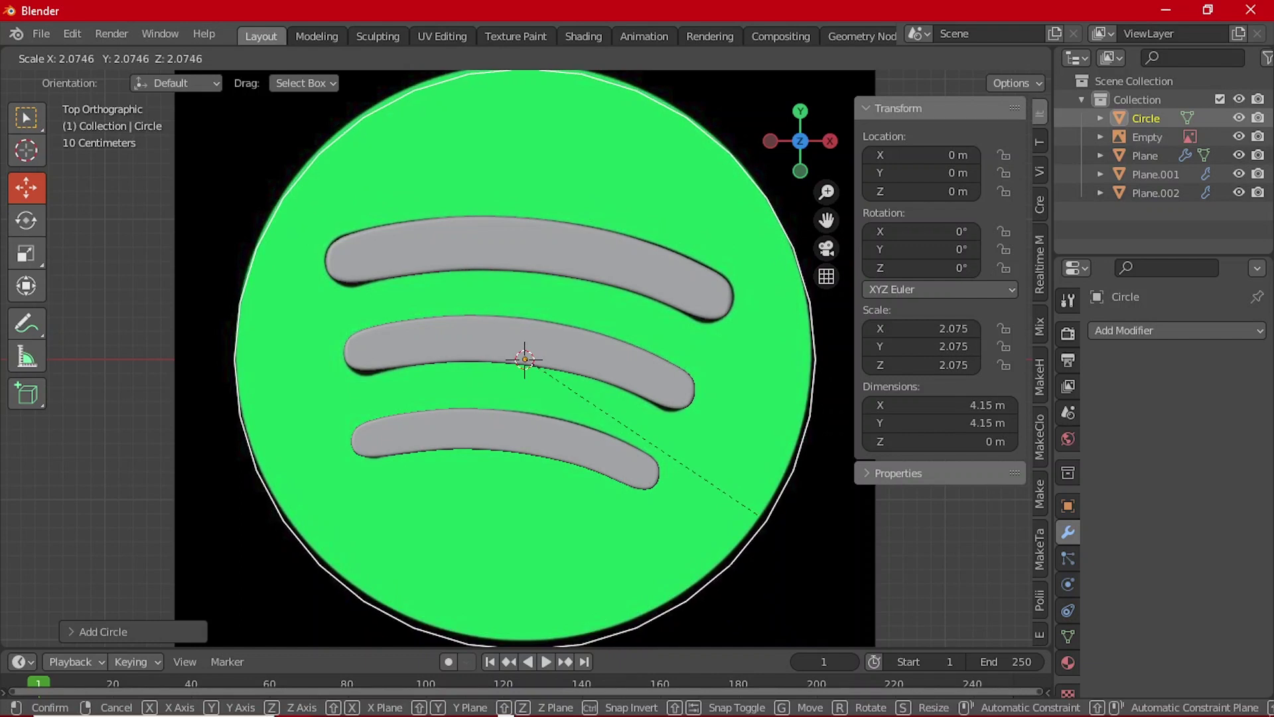
left_click(722, 483)
- Align the circle with the green disc's outline by moving it to about X -0.011 m and Y 0.053 m
left_click(644, 278)
left_click(580, 362)
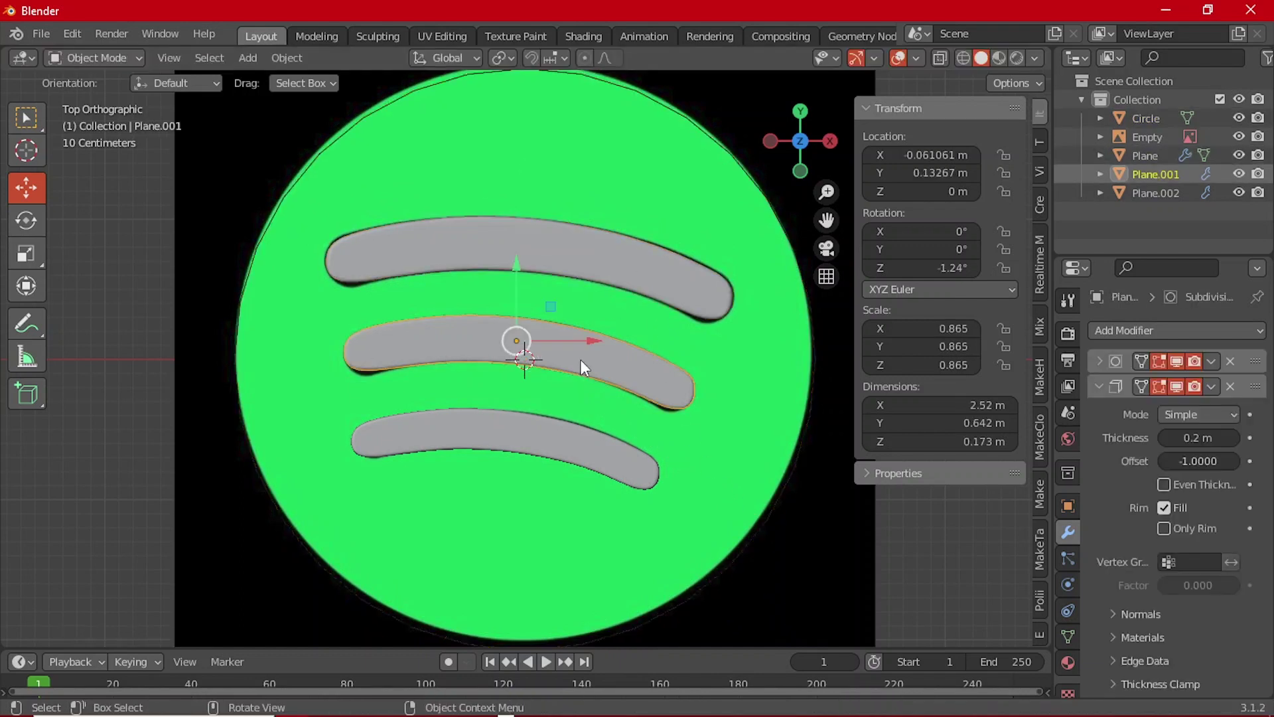
left_click(576, 441)
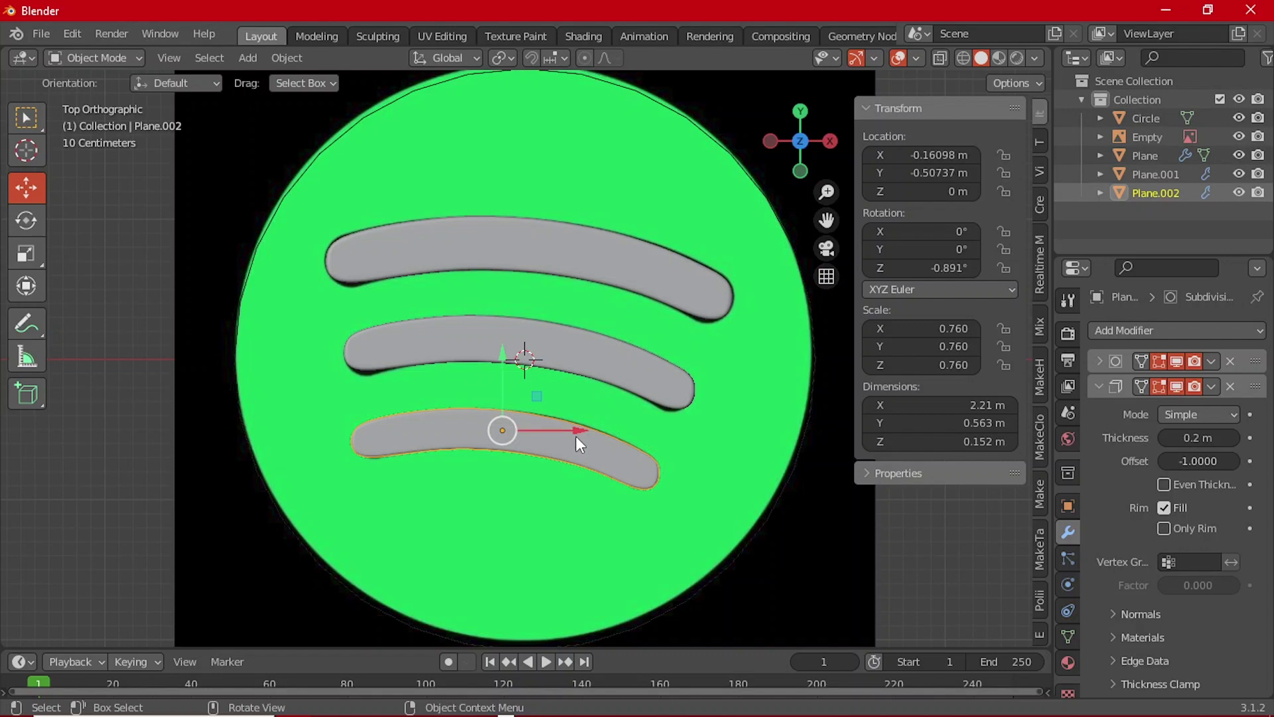
left_click(747, 519)
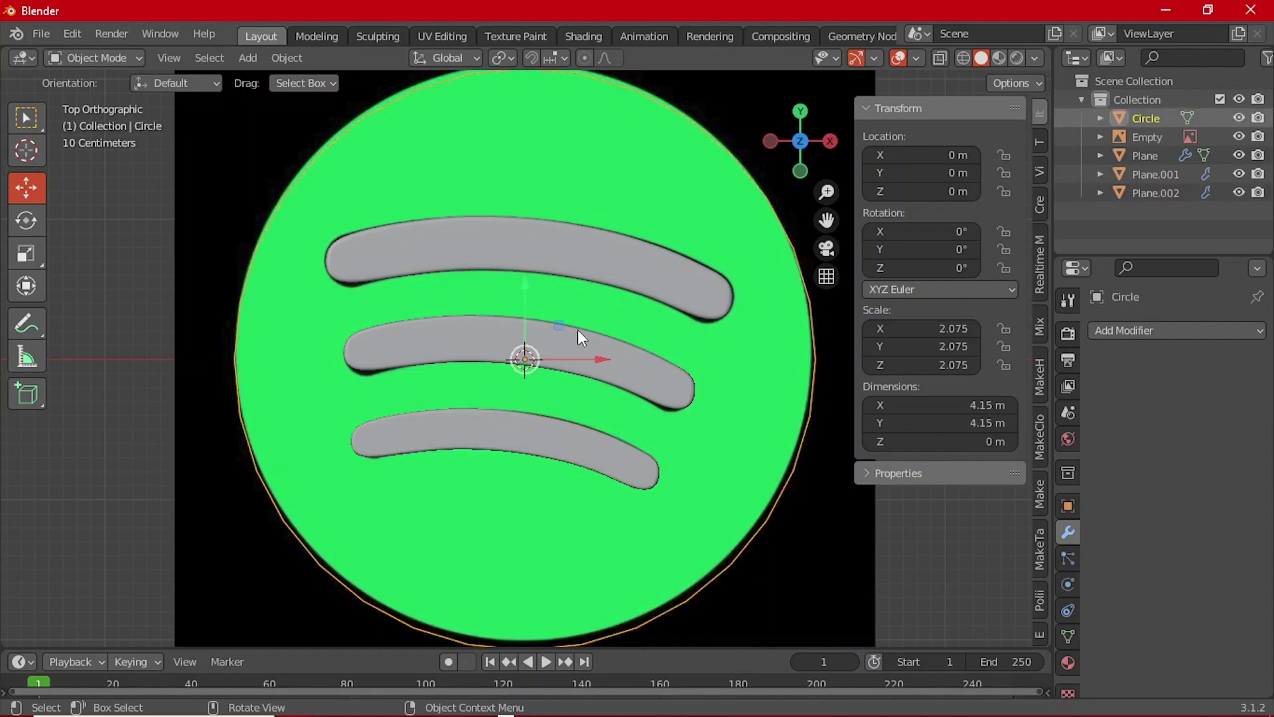
left_click_drag(524, 282, 518, 219)
left_click_drag(588, 351, 576, 345)
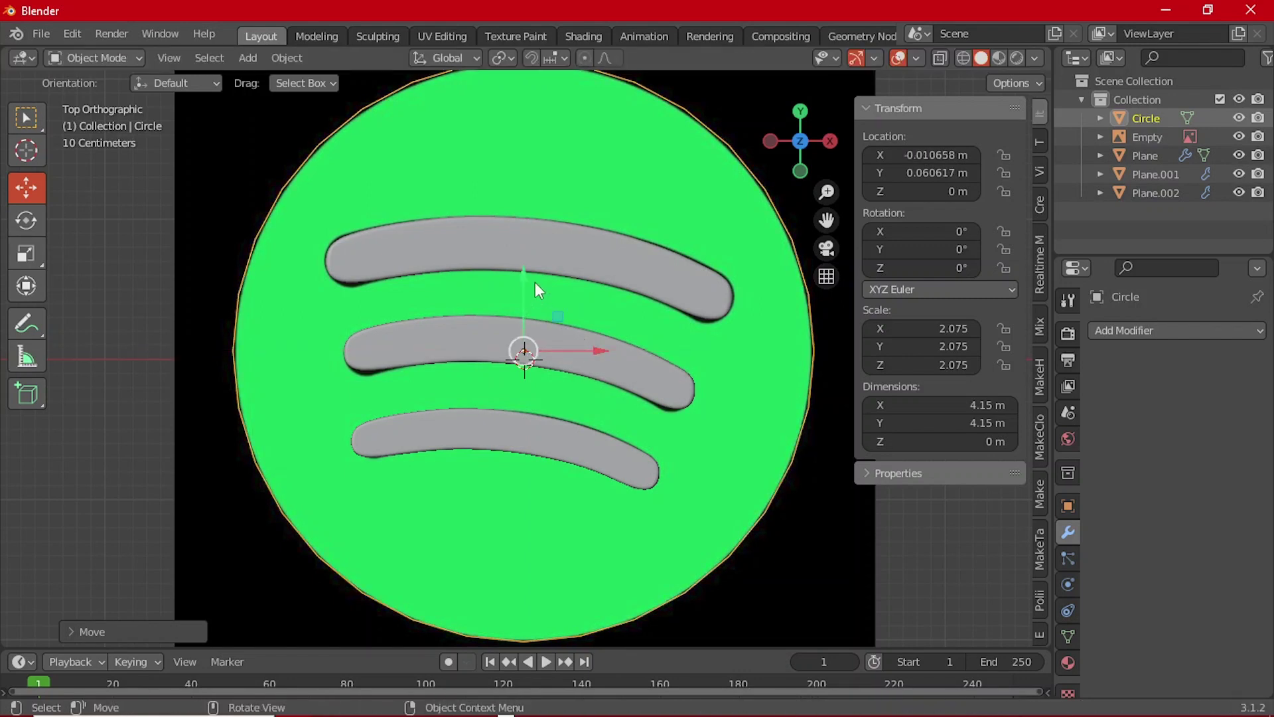
left_click_drag(525, 272, 531, 280)
- Add a Subdivision Surface modifier to the circle and fill its outline with a face
left_click(1115, 327)
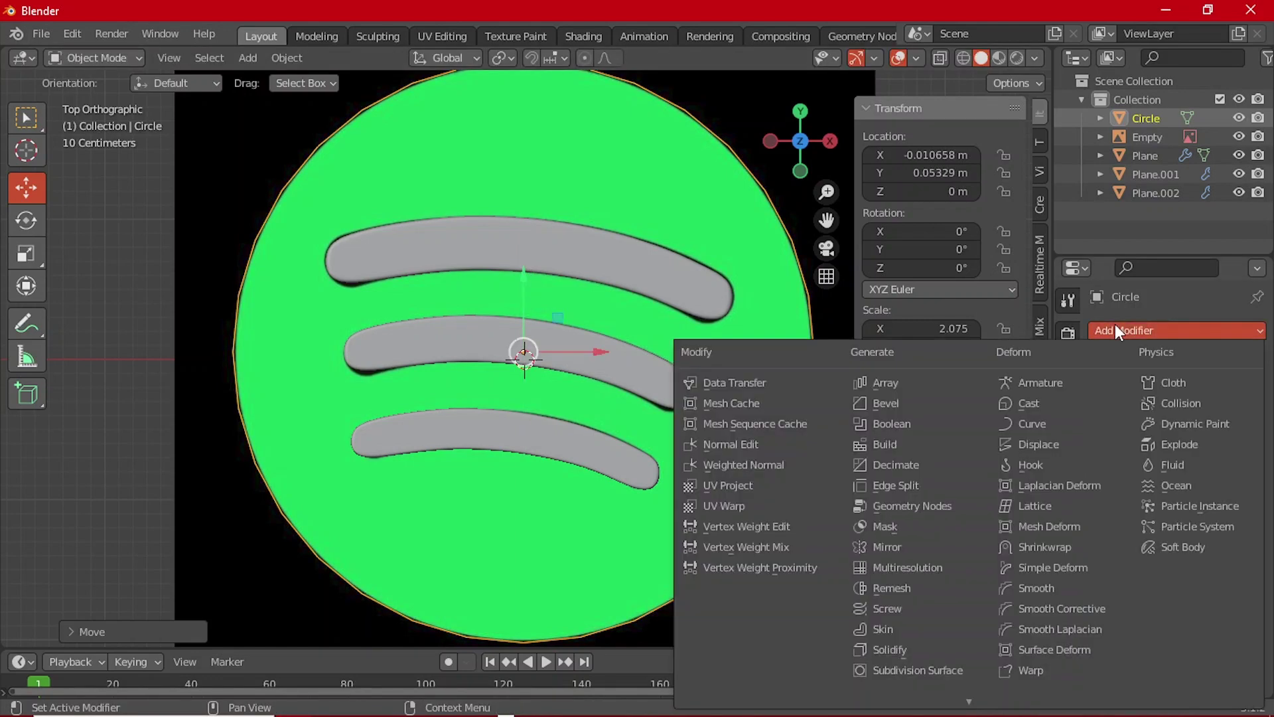
left_click(973, 669)
middle_click_drag(719, 444, 716, 358)
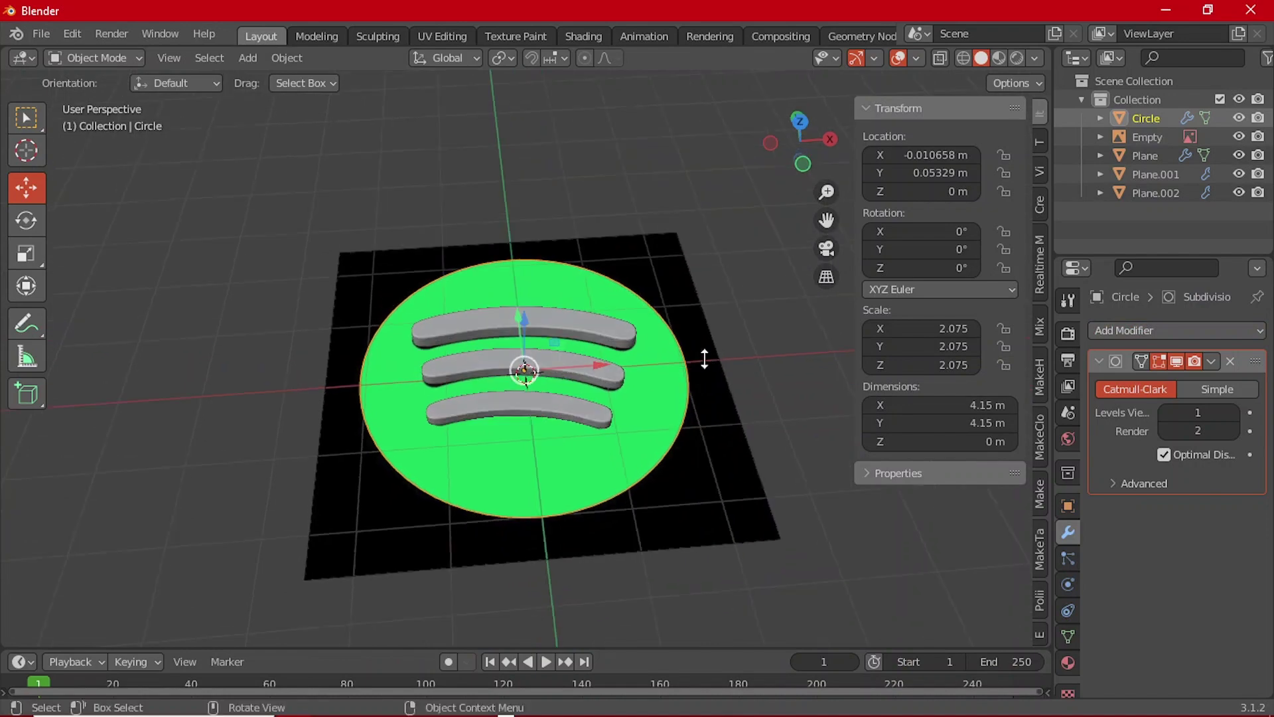
key("Tab")
key("f")
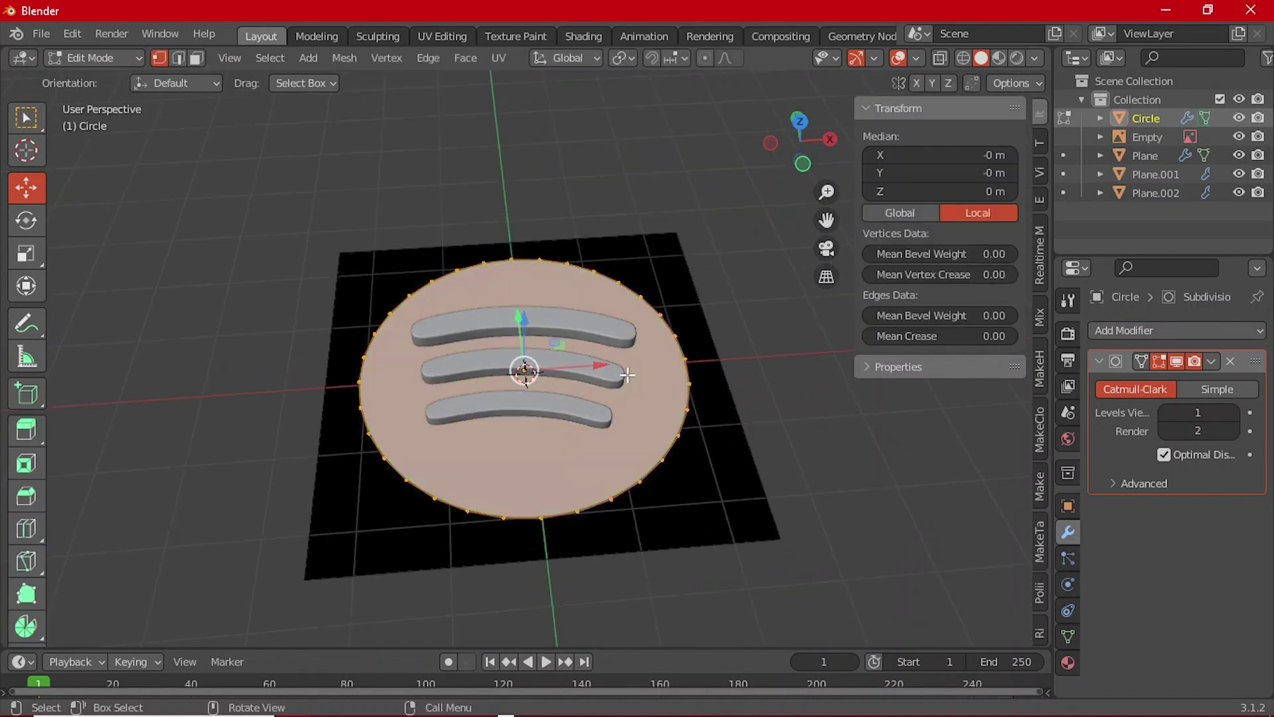
key("Tab")
- Lower the logo reference image below the model to about Z -1.27 m
middle_click_drag(616, 393, 594, 387)
left_click_drag(526, 308, 526, 390)
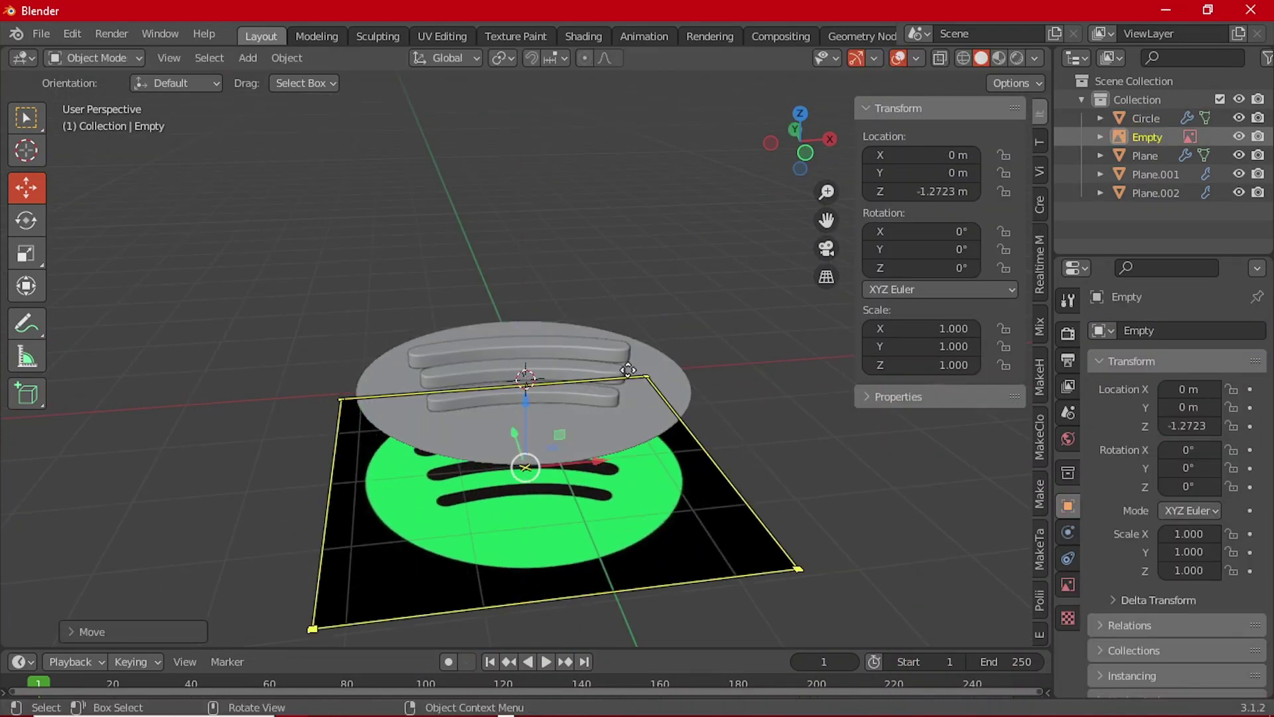
- Give the filled circle a Solidify modifier with a thickness of 0.17 m
left_click(661, 363)
scroll(727, 425, "up", 2)
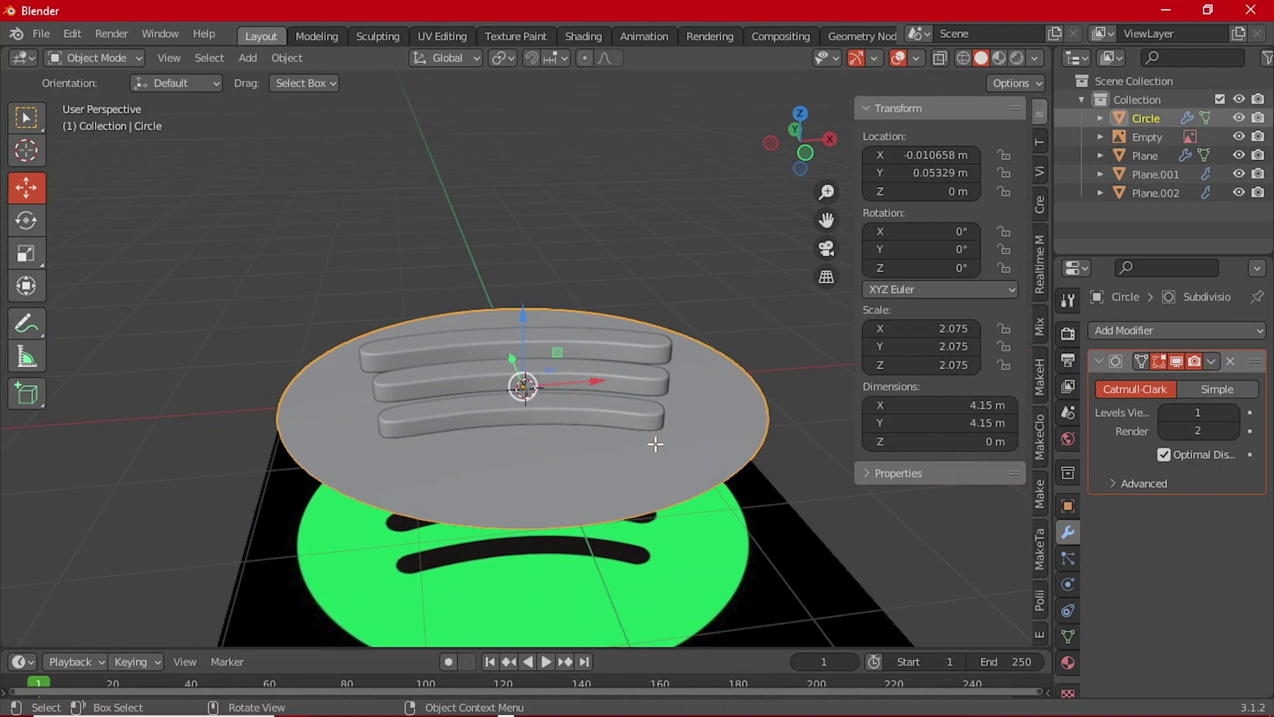
key("Tab")
key("Tab")
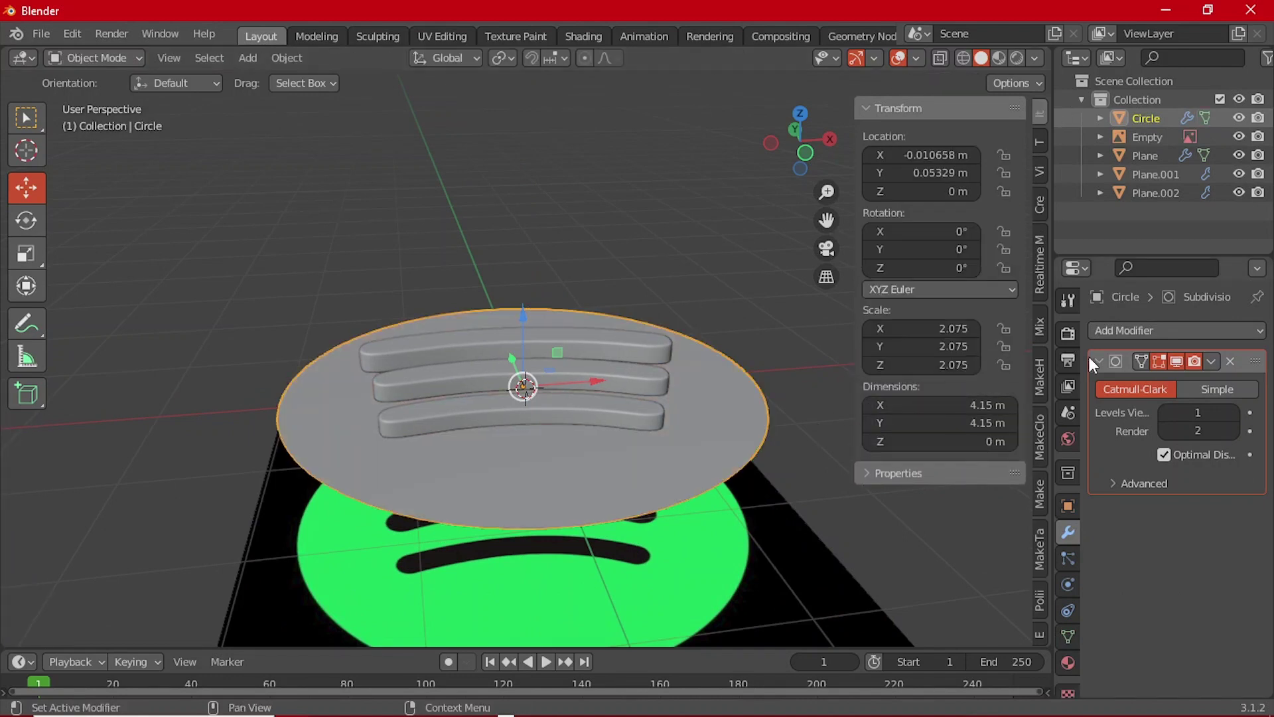
left_click(1121, 332)
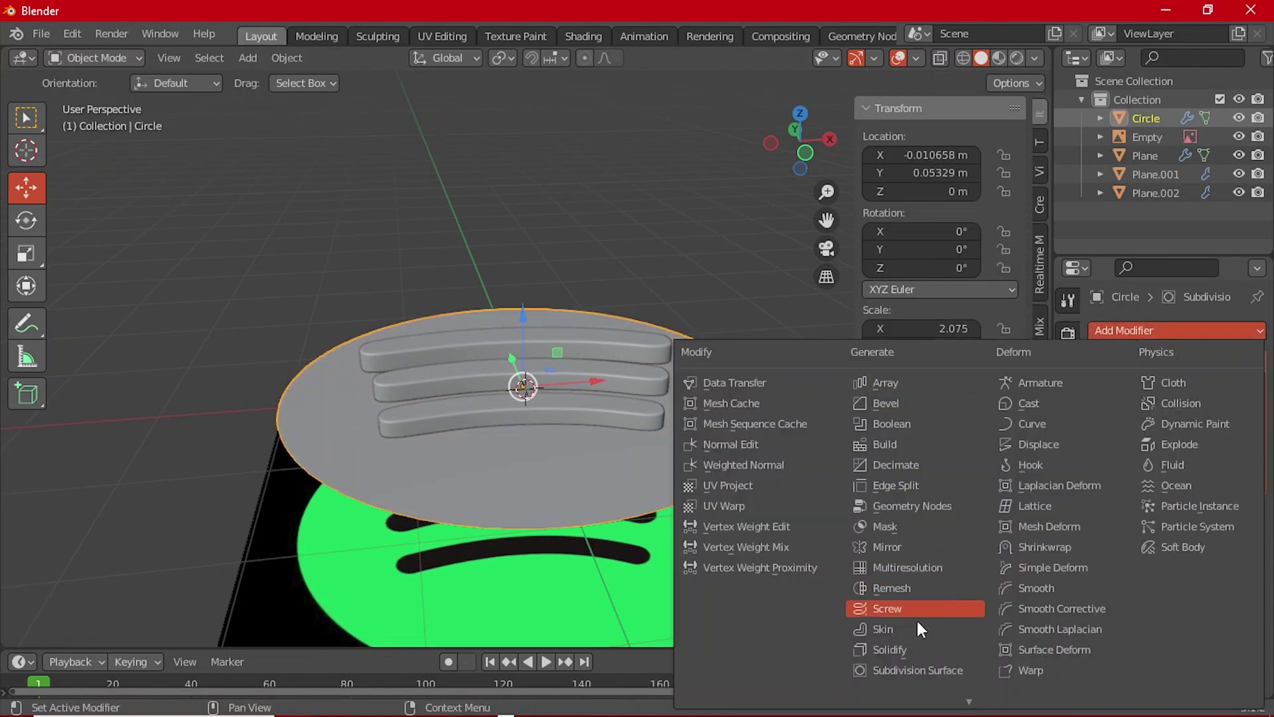
left_click(917, 647)
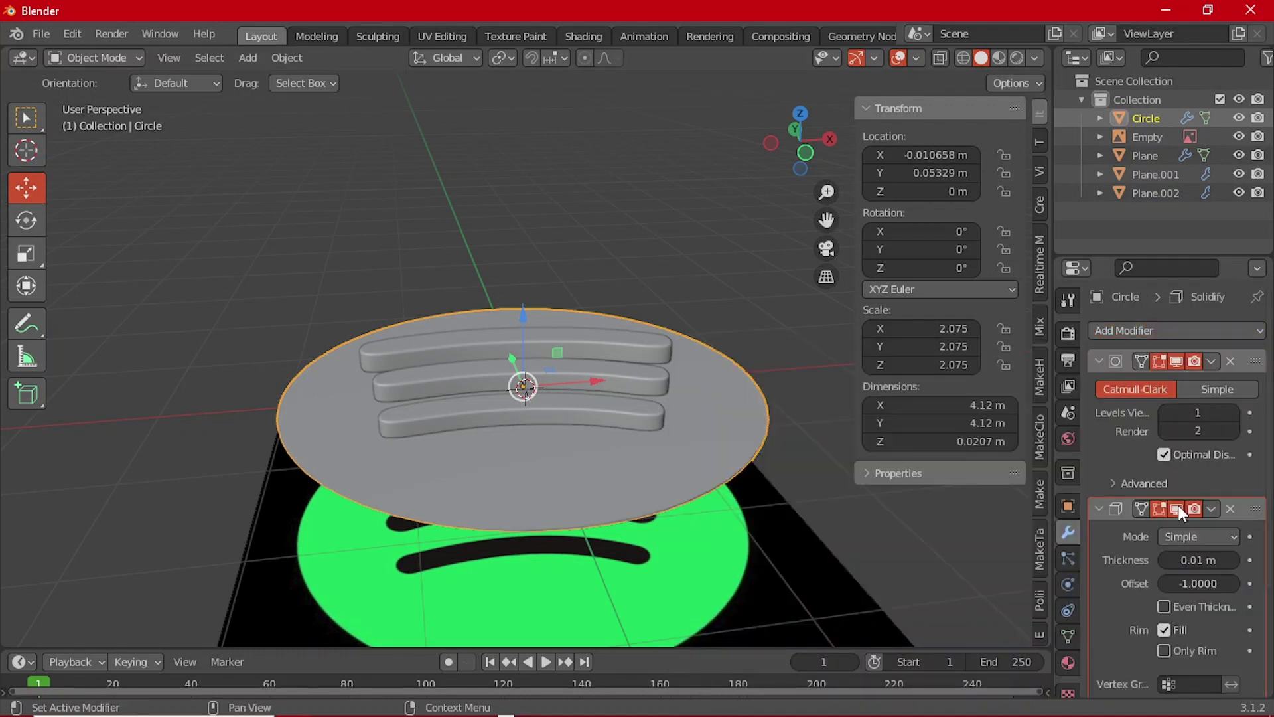
left_click(1097, 363)
left_click_drag(1195, 438, 1252, 437)
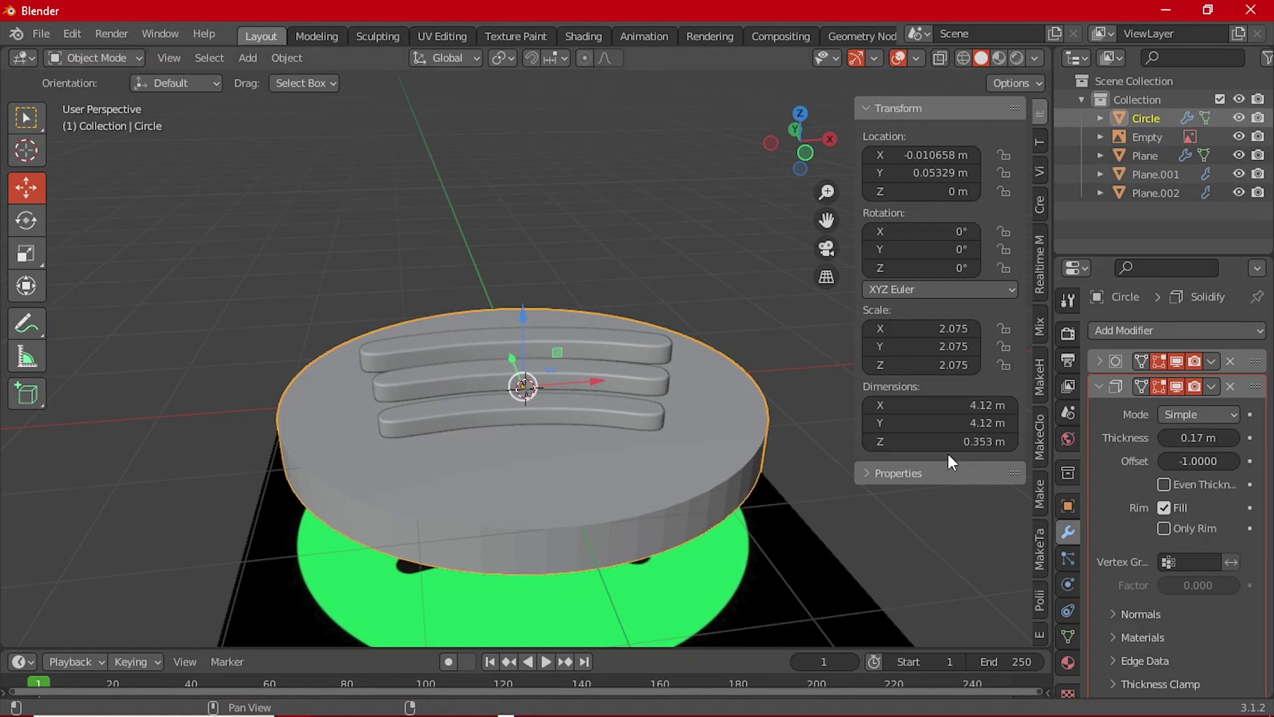
- Round the disc's edges with a Bevel modifier using an amount of 0.03 m and 6 segments
left_click(1136, 330)
left_click(937, 403)
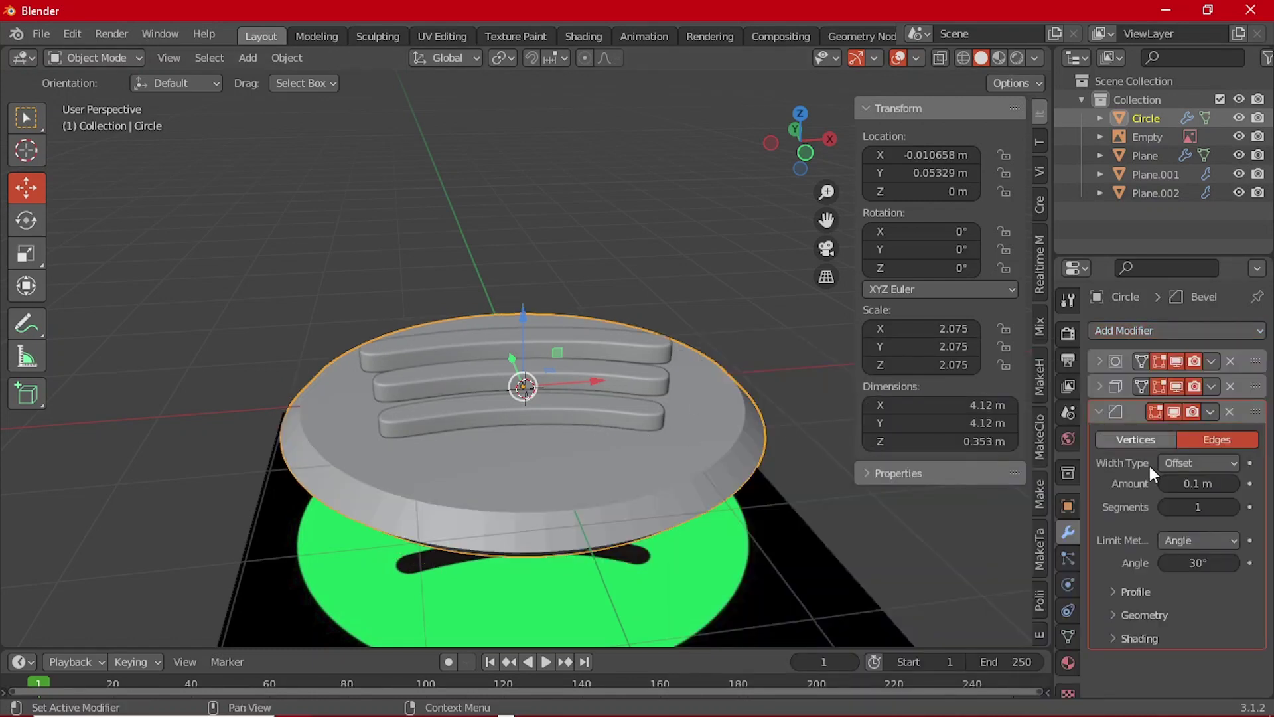
mouse_move(1188, 483)
left_mouse_down()
mouse_move(1203, 484)
mouse_move(1171, 483)
left_mouse_up()
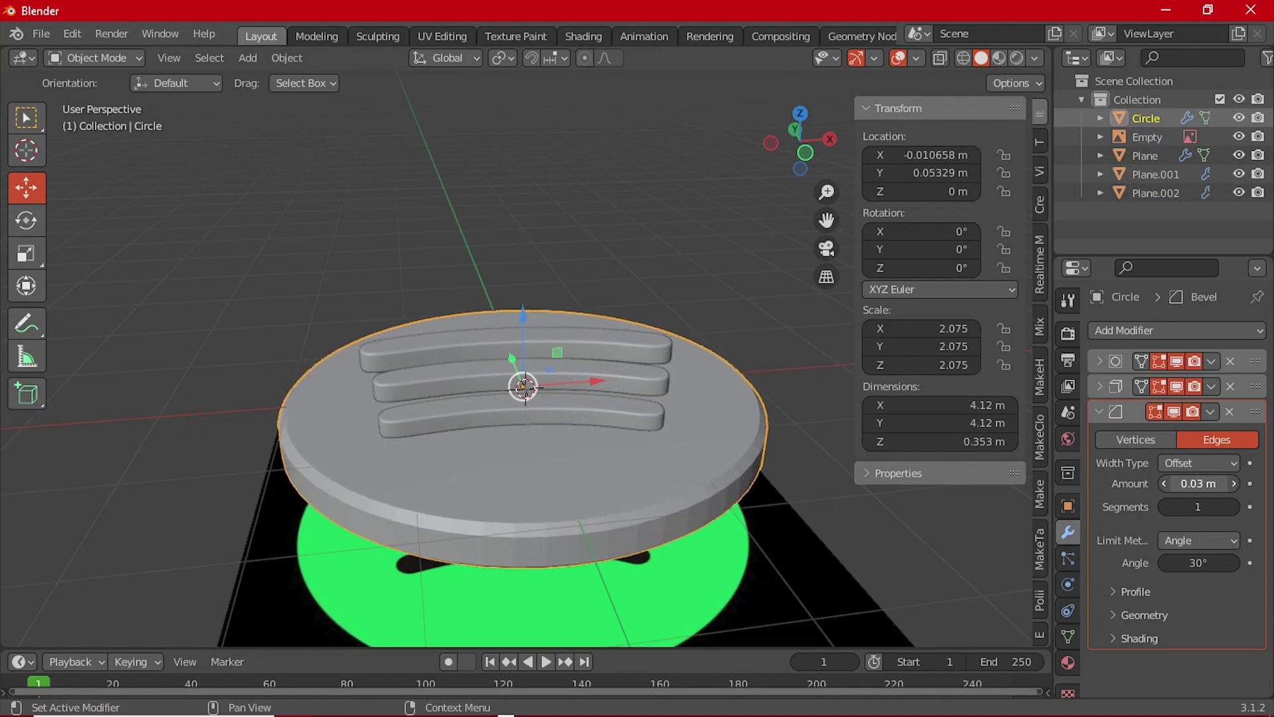
left_click(1238, 509)
left_click(1238, 509)
left_click(1238, 509)
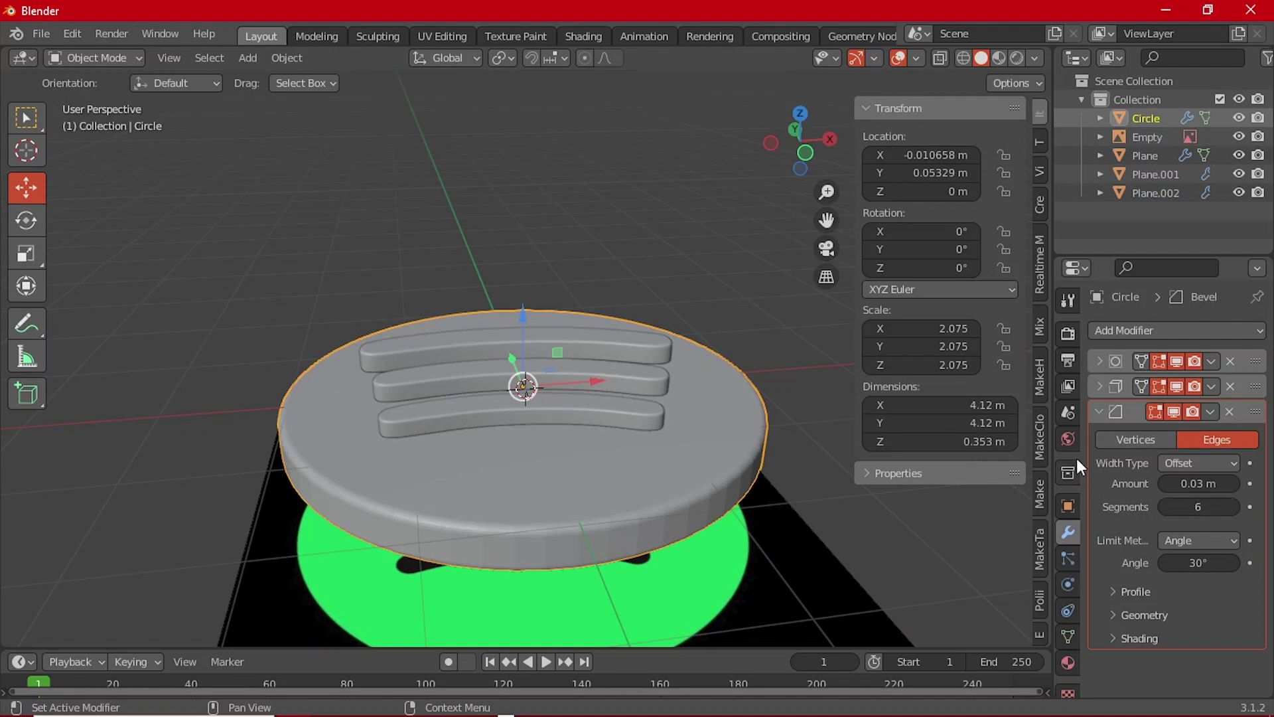
left_click(1100, 411)
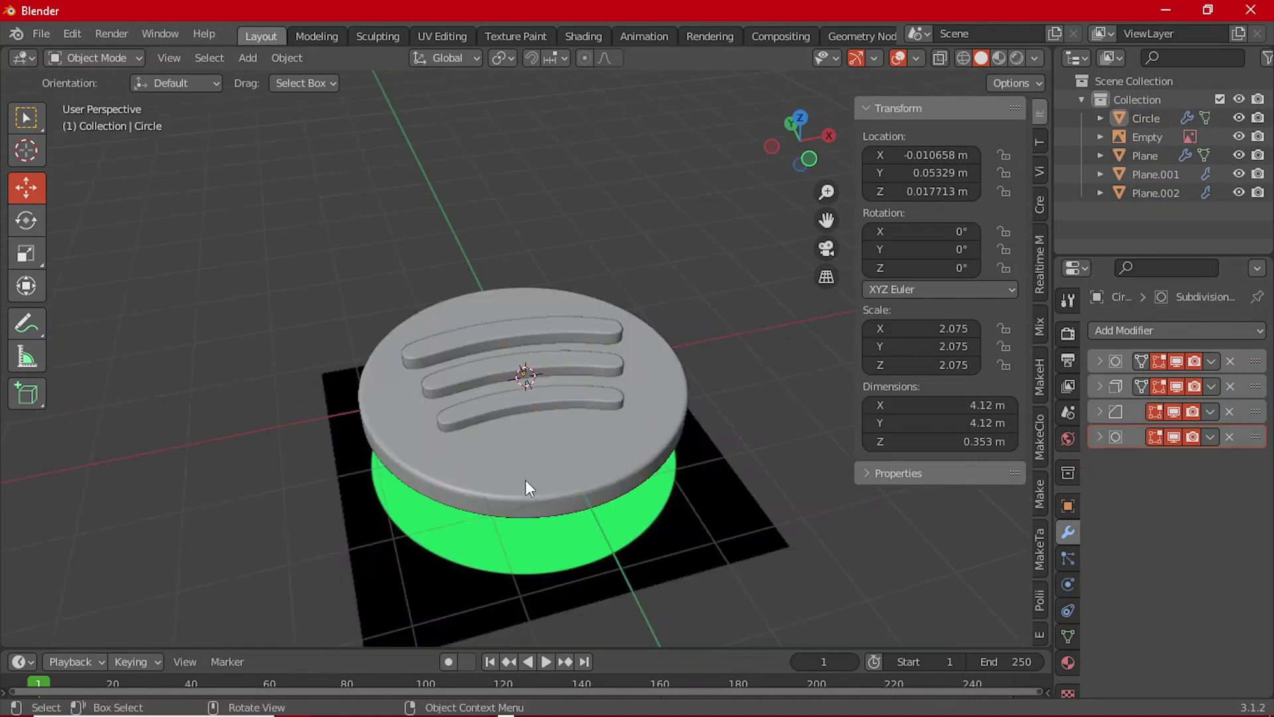
- Set the disc's Solidify thickness to 0.35 m
middle_click_drag(526, 488, 546, 419)
left_click(546, 420)
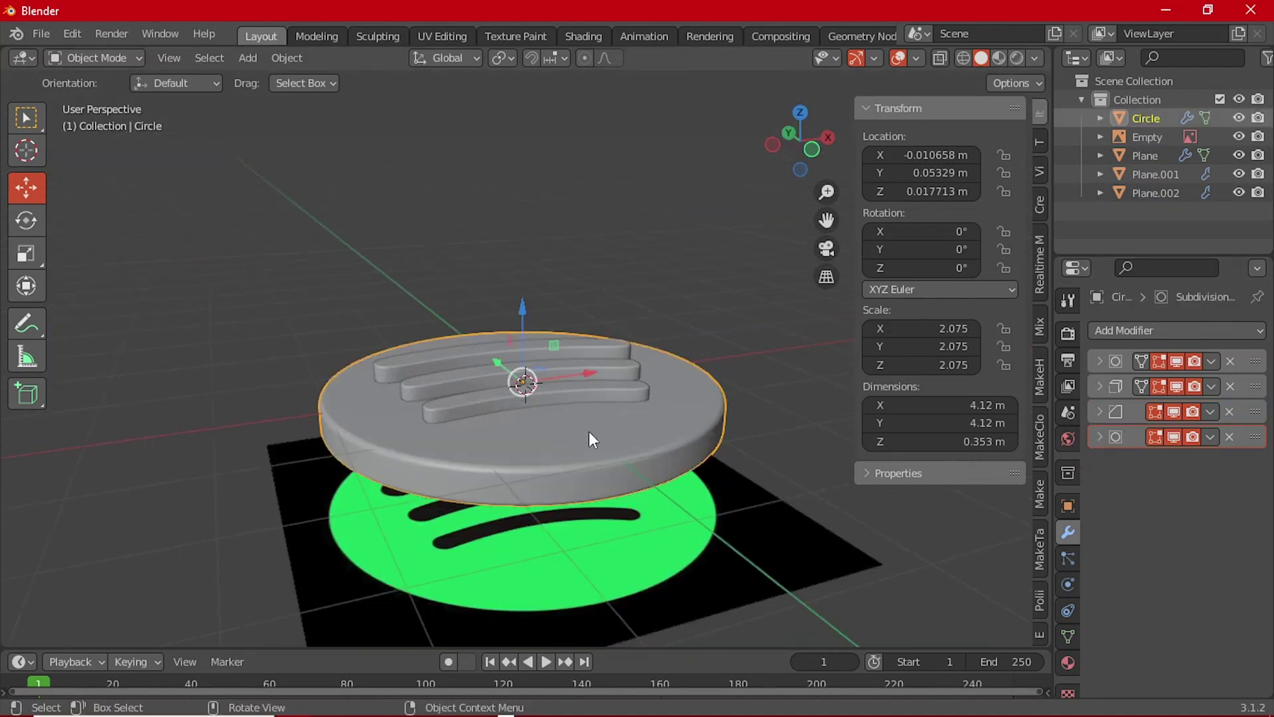
left_click(1099, 386)
left_click_drag(1197, 438, 1266, 438)
left_click(1198, 439)
key("BackSpace")
key("BackSpace")
key("BackSpace")
key("BackSpace")
key("BackSpace")
key("BackSpace")
type("0.35")
key("Return")
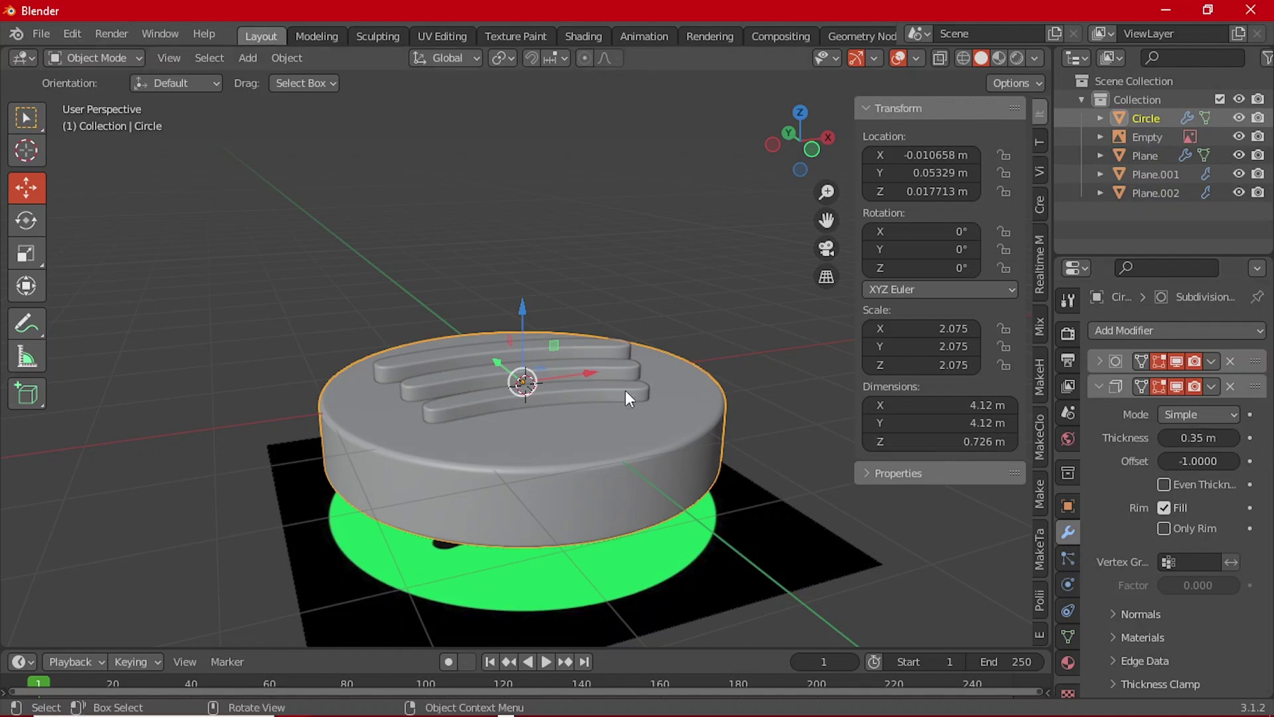
- Raise the three bars together to about Z 0.07 m, just above the disc's upper face
left_click(626, 391)
left_click(605, 344)
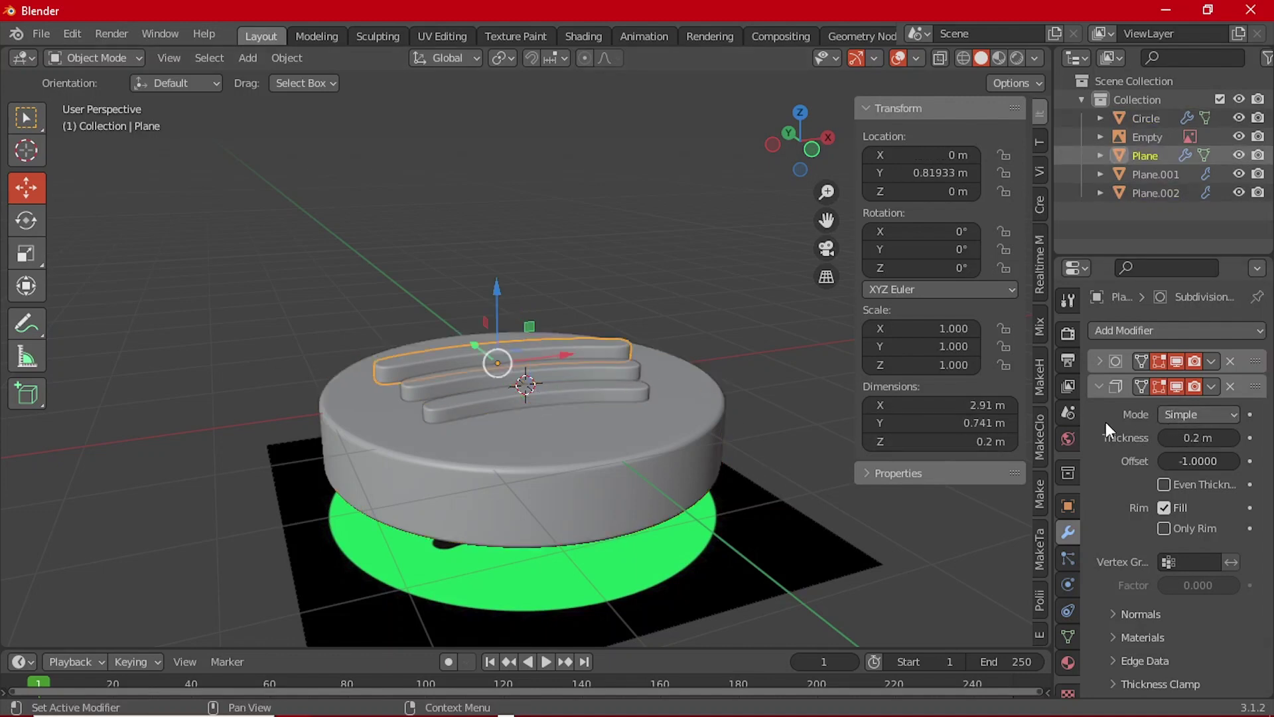
scroll(471, 344, "up", 3)
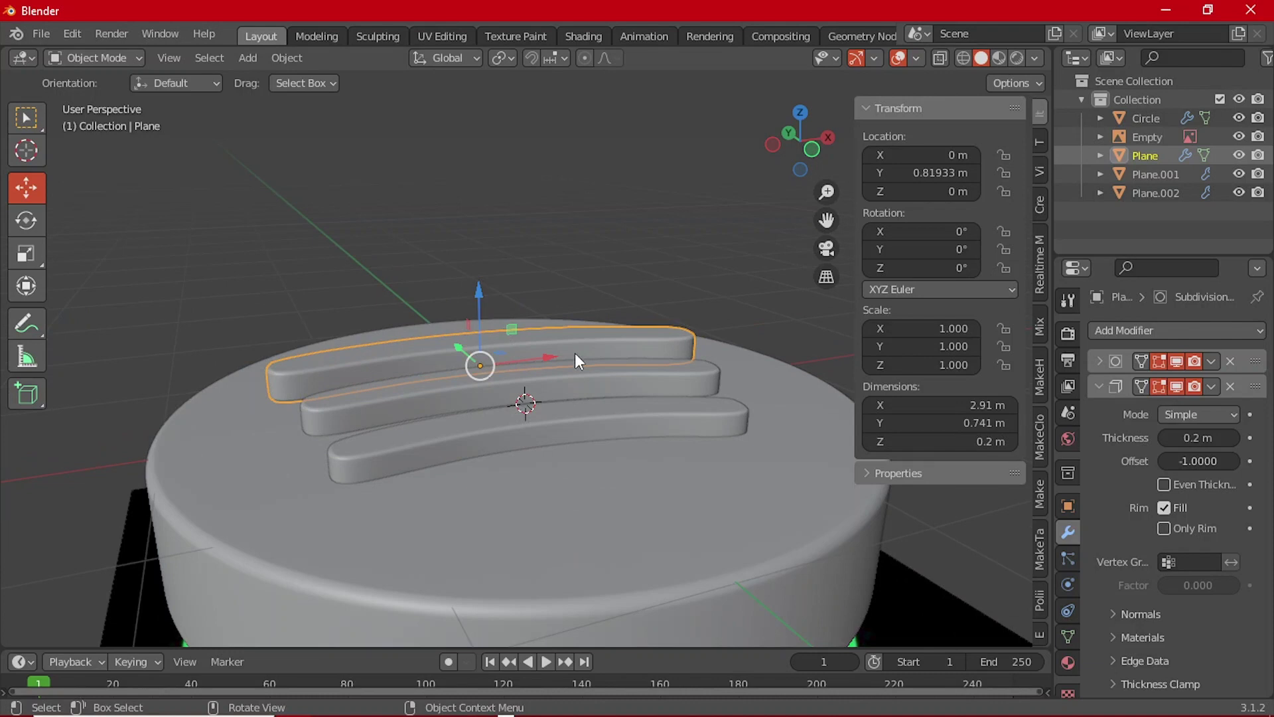
left_click(640, 371, "shift")
left_click(637, 441, "shift")
left_click_drag(507, 321, 507, 312)
key("grave")
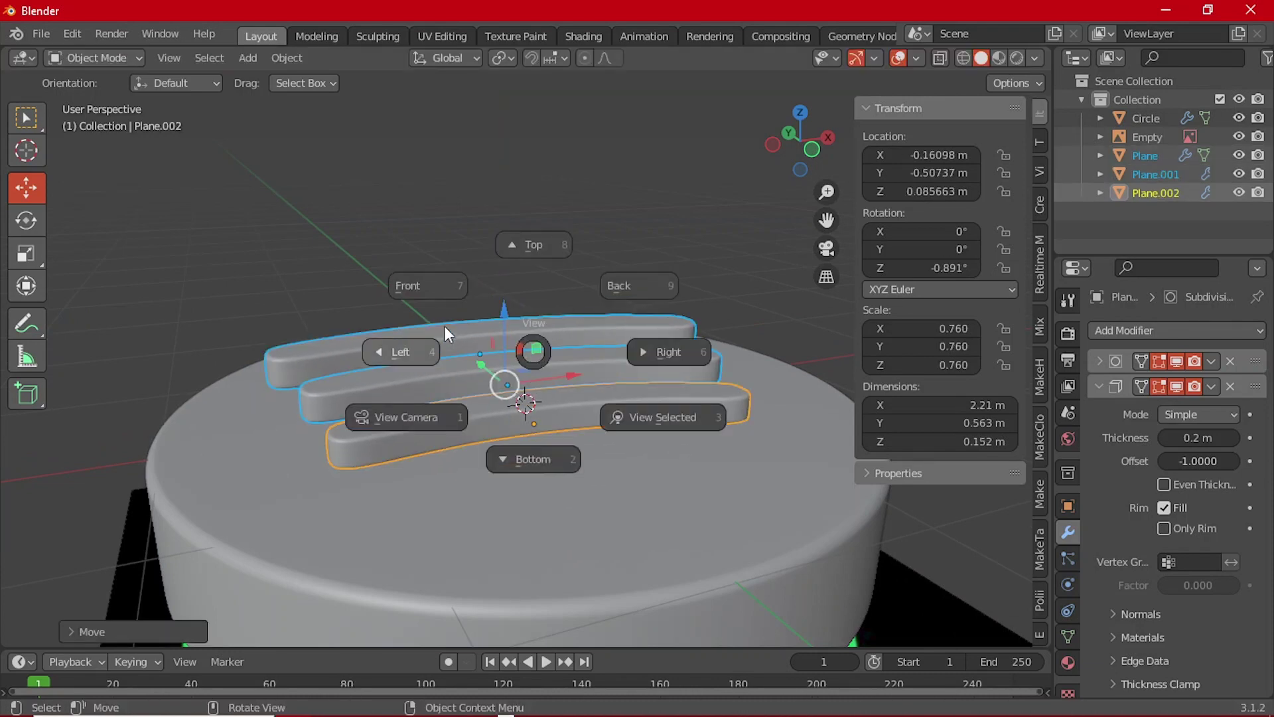
left_click(444, 301)
left_click_drag(506, 332, 505, 338)
scroll(257, 401, "up", 1)
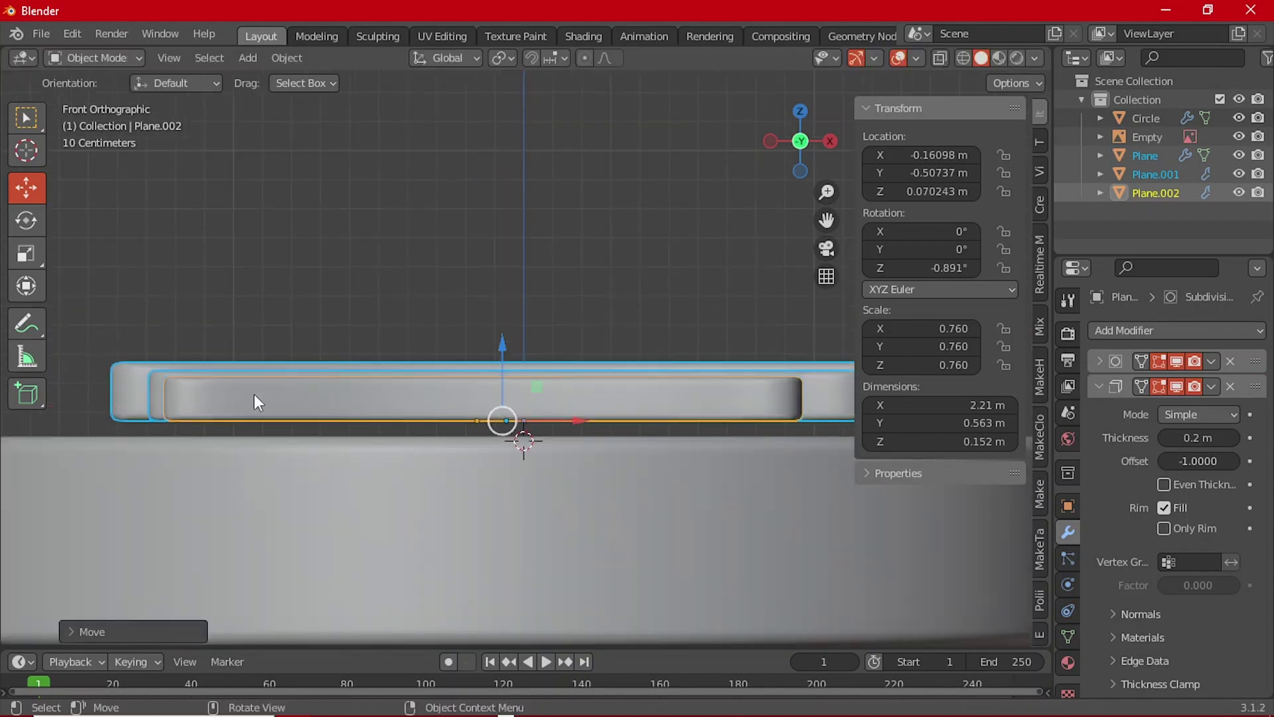
- Try to level the bars' upper faces by raising the middle bar to about Z 0.095 m and the bottom bar to about Z 0.115 m
left_click(158, 374)
scroll(497, 352, "up", 5)
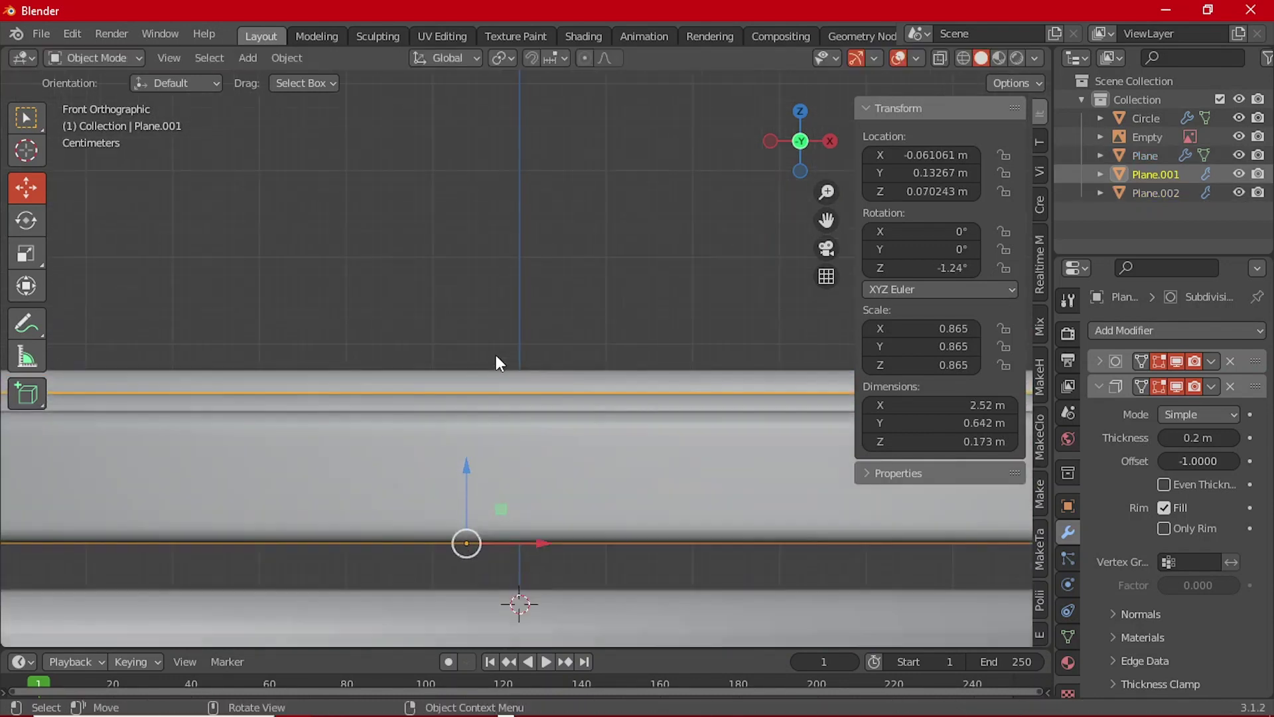
left_click_drag(468, 464, 474, 412)
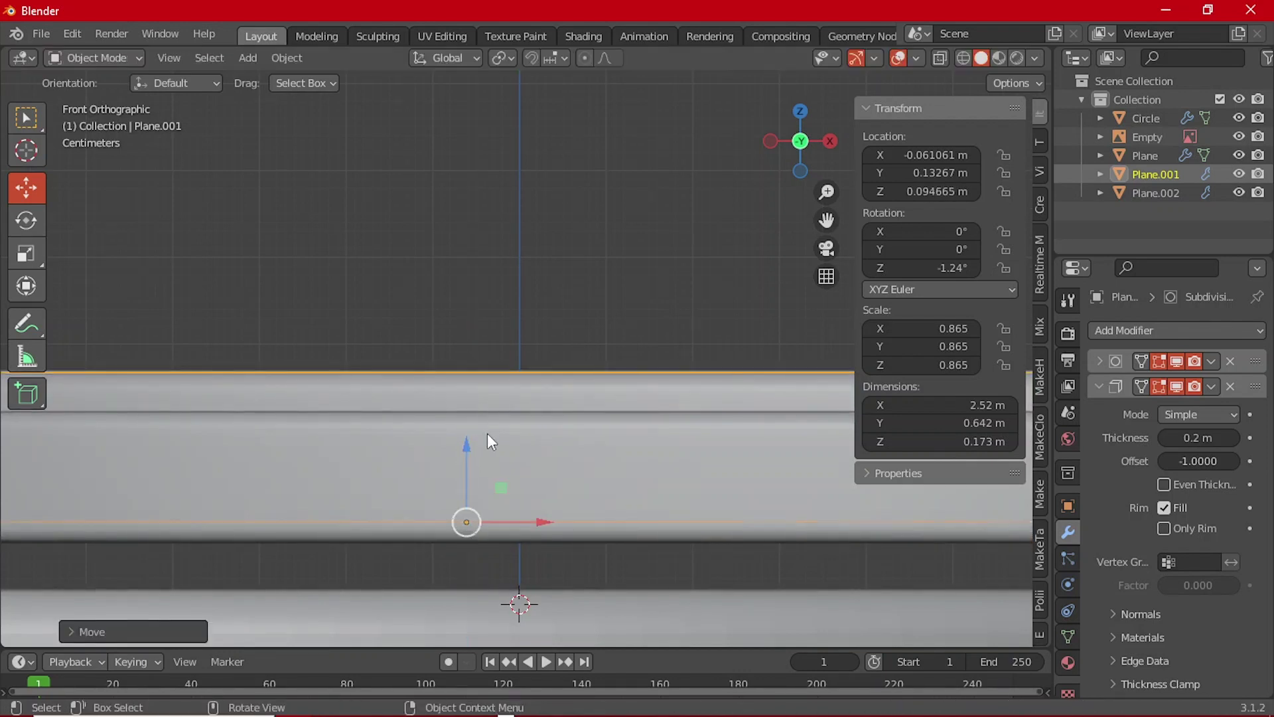
left_click(421, 434)
left_click_drag(379, 471, 395, 397)
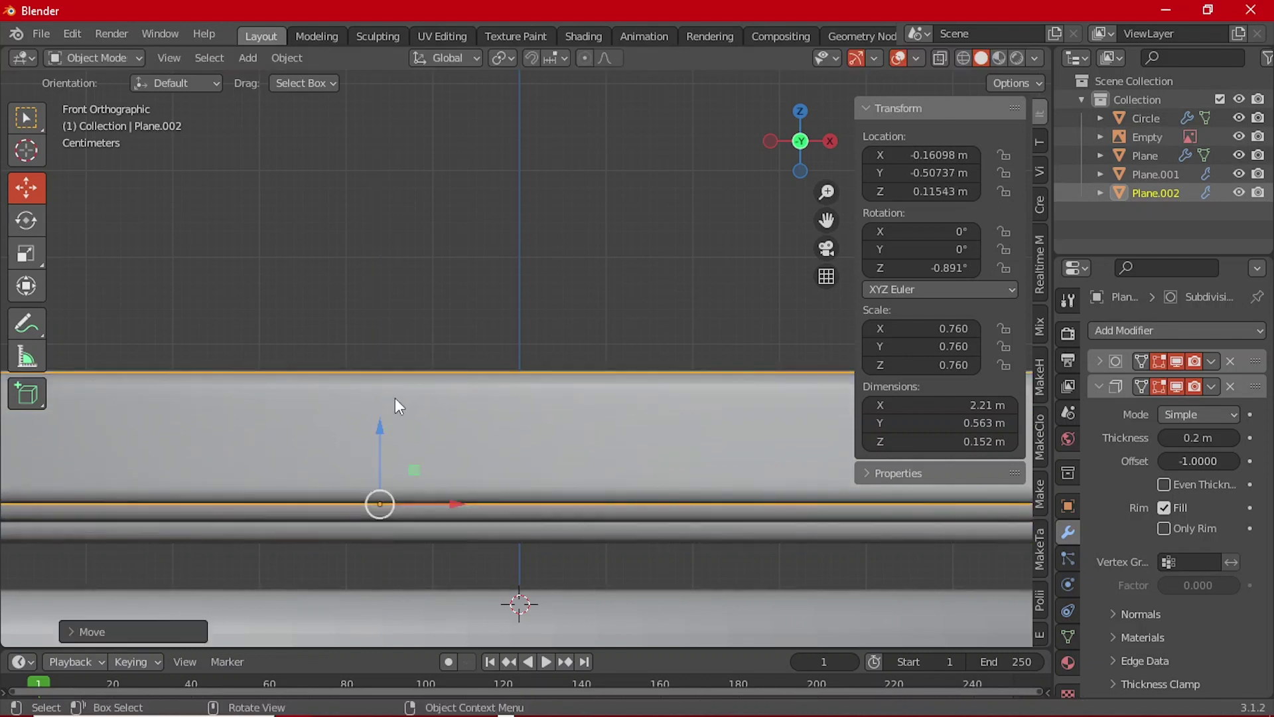
scroll(425, 472, "down", 3)
- Try a thickness of 0.27 m on the top bar, and undo it along with the separate height changes of the other bars
left_click(441, 472)
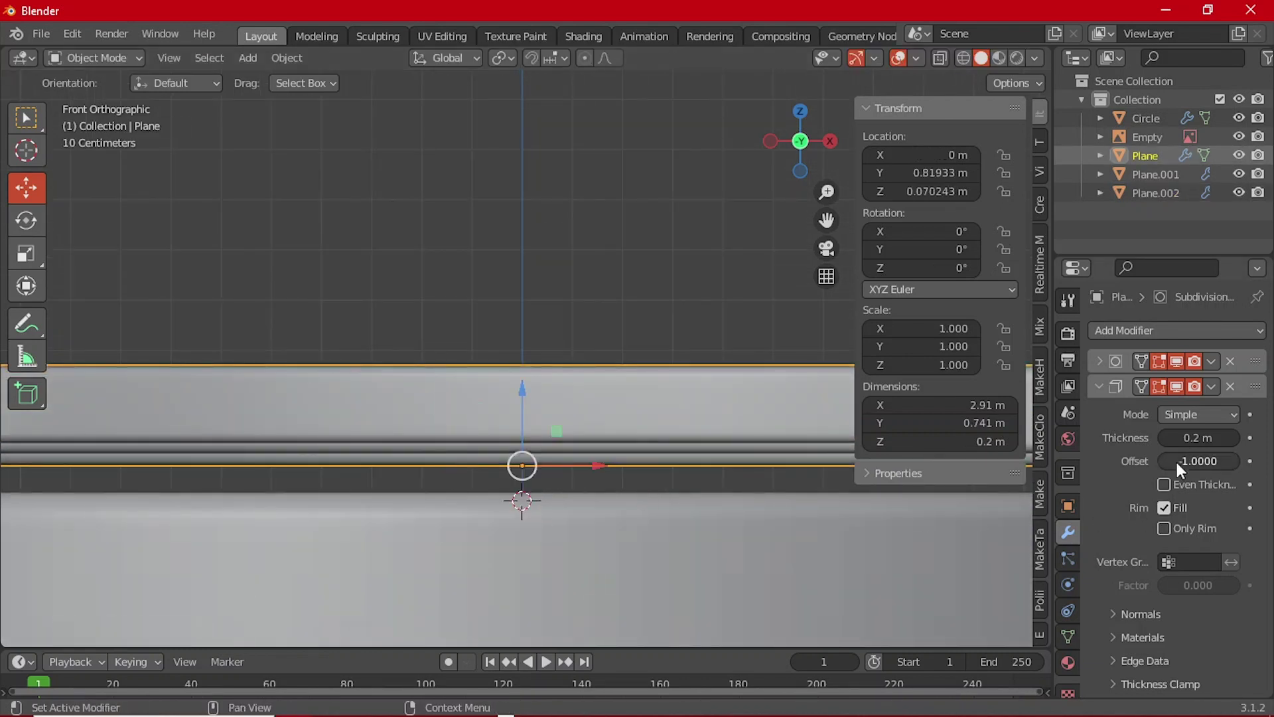
left_click_drag(1194, 439, 1216, 439)
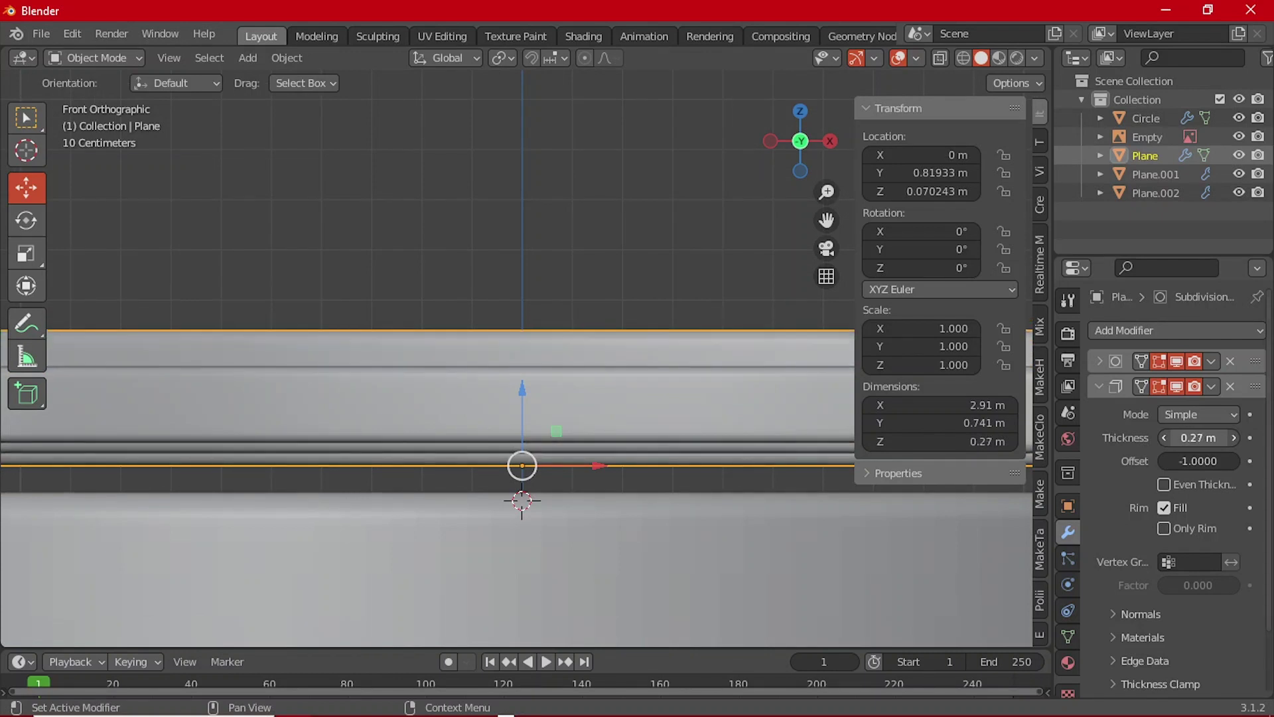
left_click(643, 453)
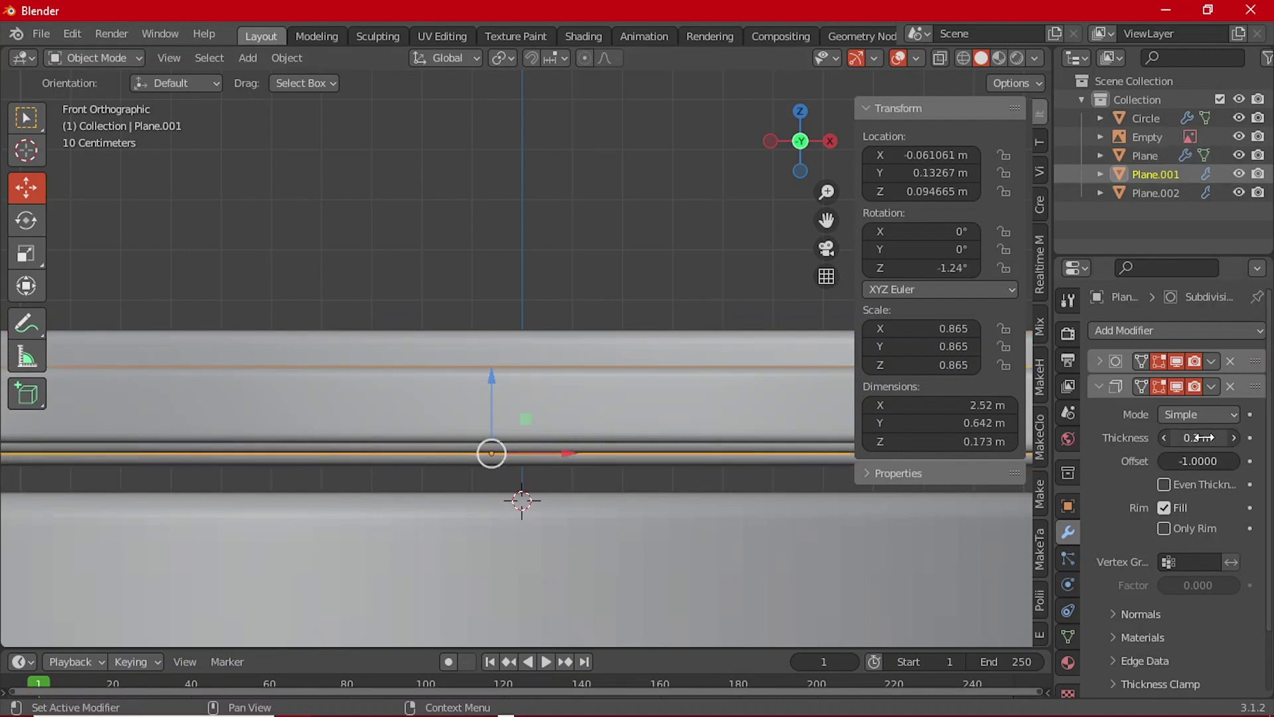
left_click(694, 451, "ctrl")
left_click(694, 452)
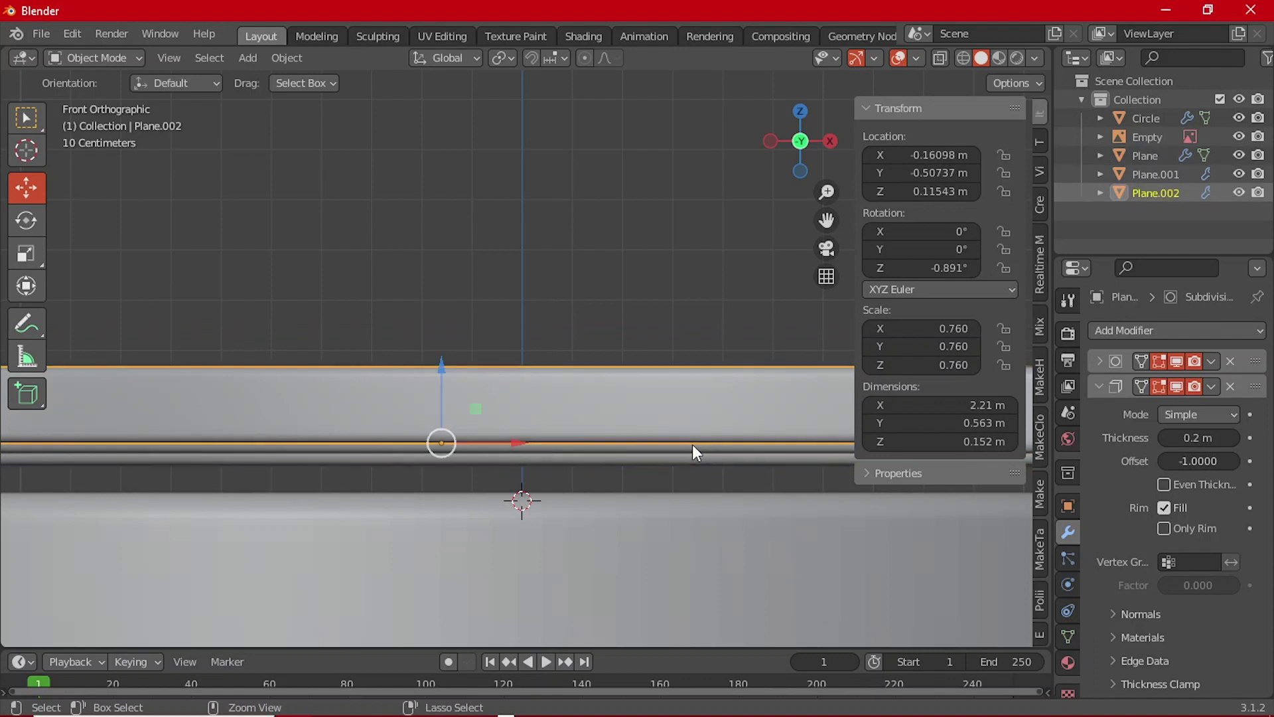
left_click(689, 446)
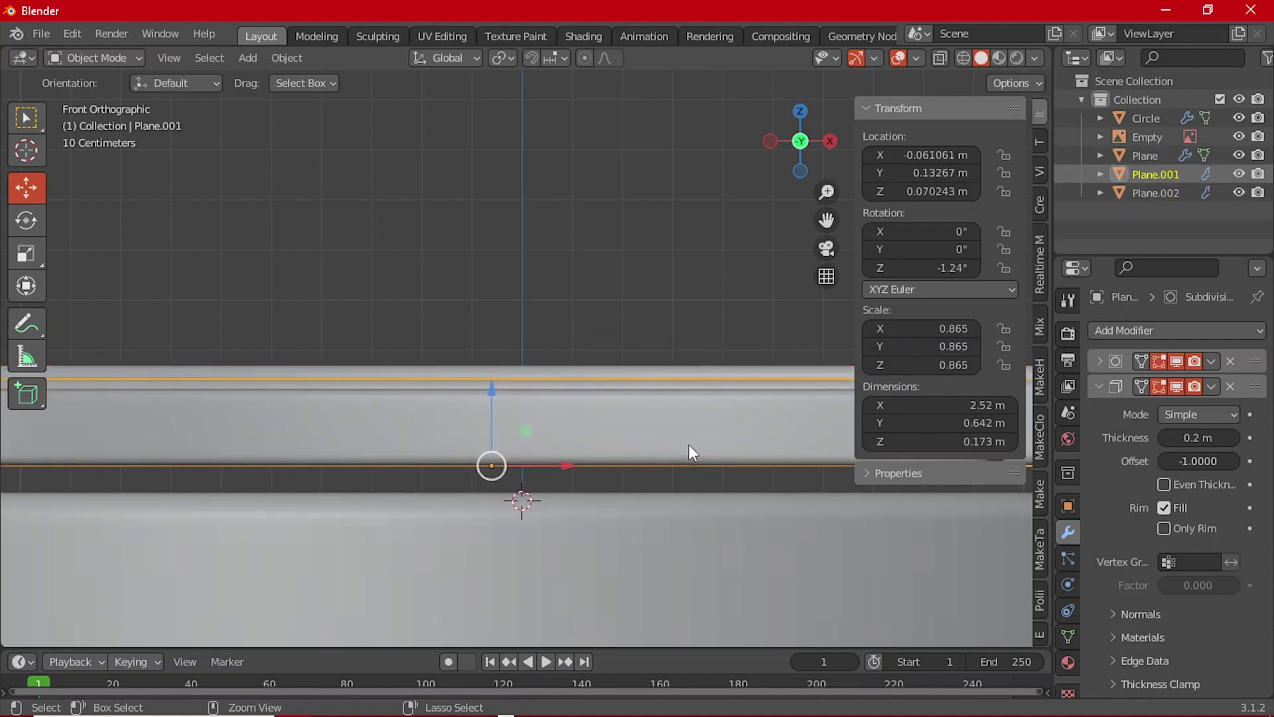
- Set the top bar's Solidify thickness to 0.3 m
left_click(568, 370)
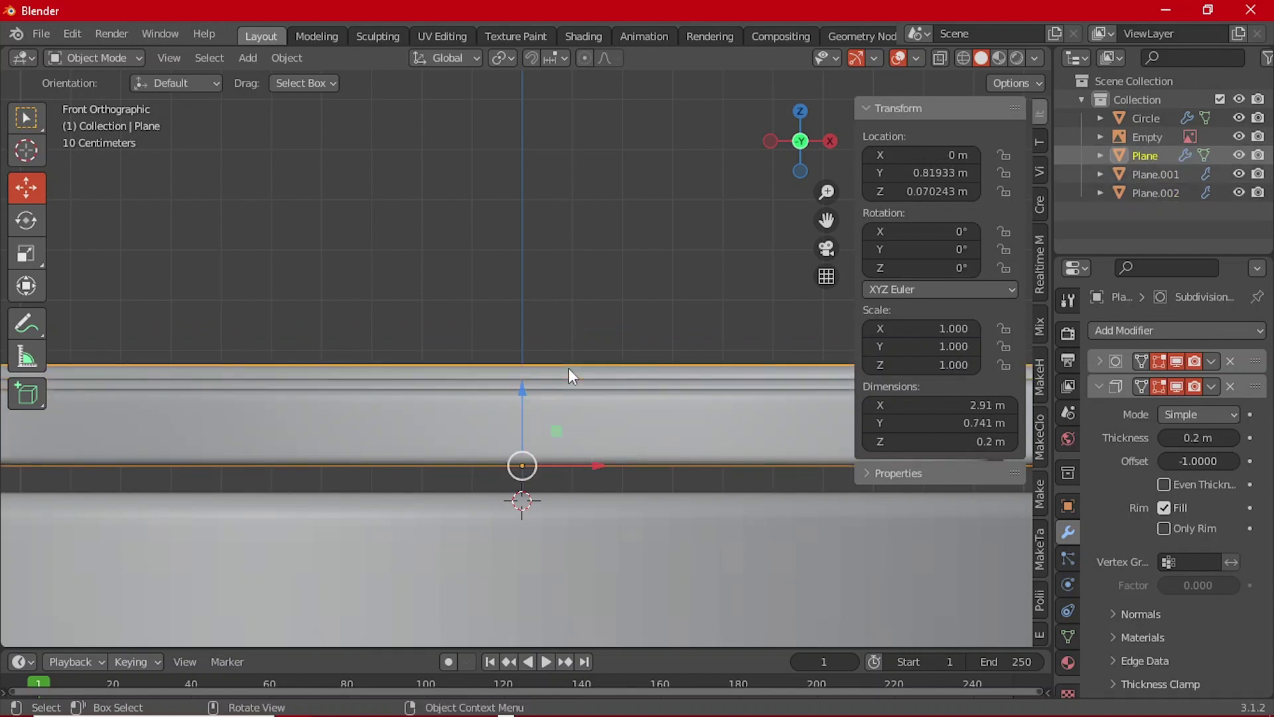
left_click_drag(1193, 435, 1223, 435)
left_click(1195, 438)
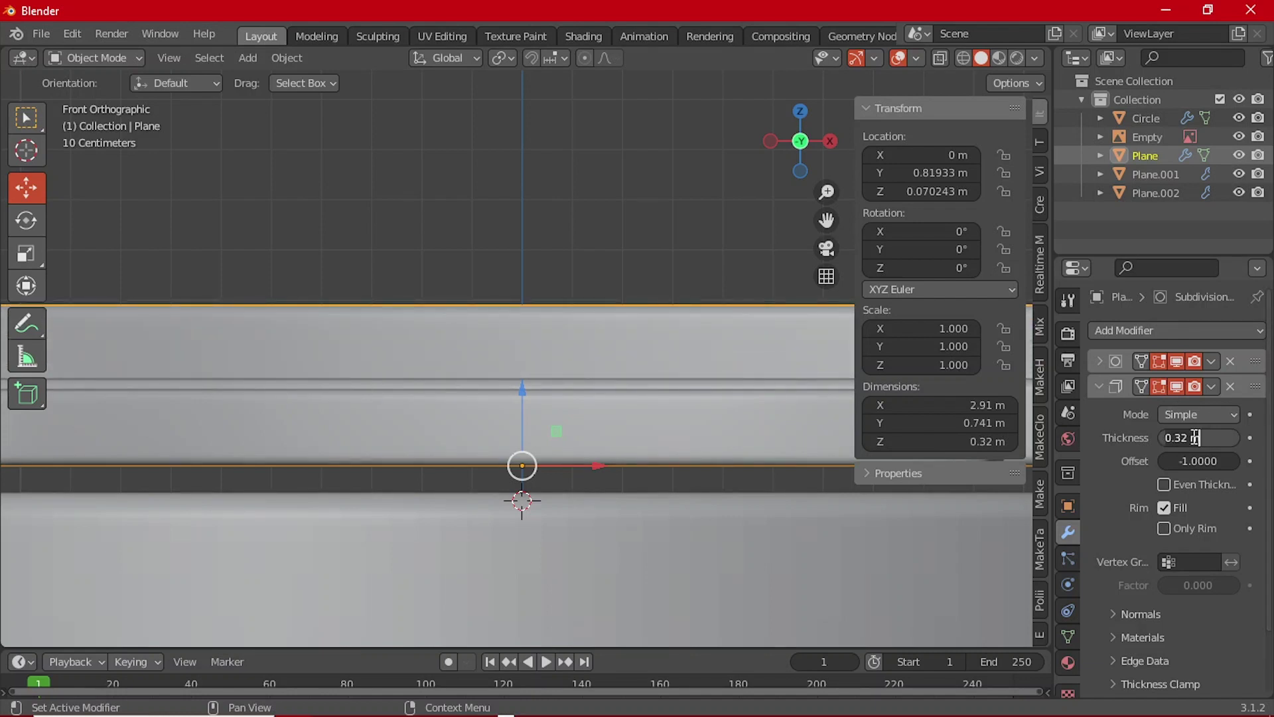
key("ctrl+a")
type("0.3")
key("Return")
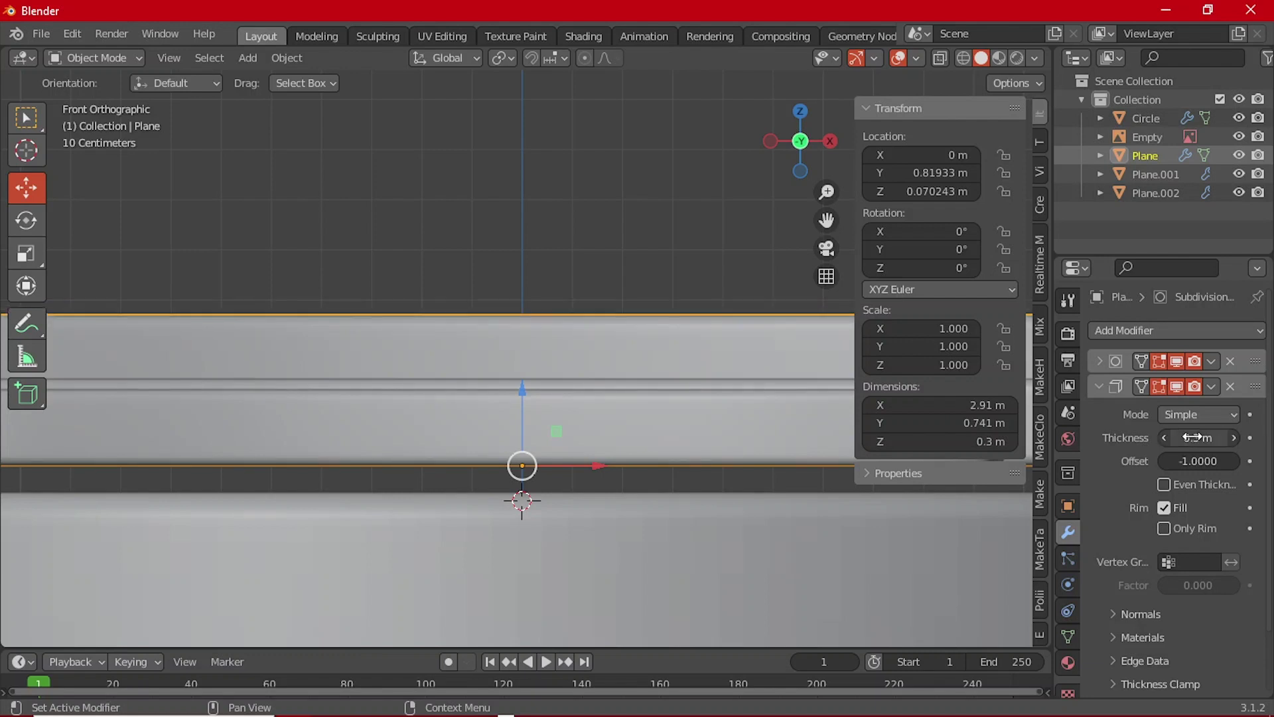
- Set the middle bar's Solidify thickness to 0.18 m and turn on X-ray display to compare it with the top bar
left_click(591, 382)
mouse_move(1199, 437)
left_mouse_down()
mouse_move(1251, 438)
mouse_move(1195, 438)
left_mouse_up()
key("alt+z")
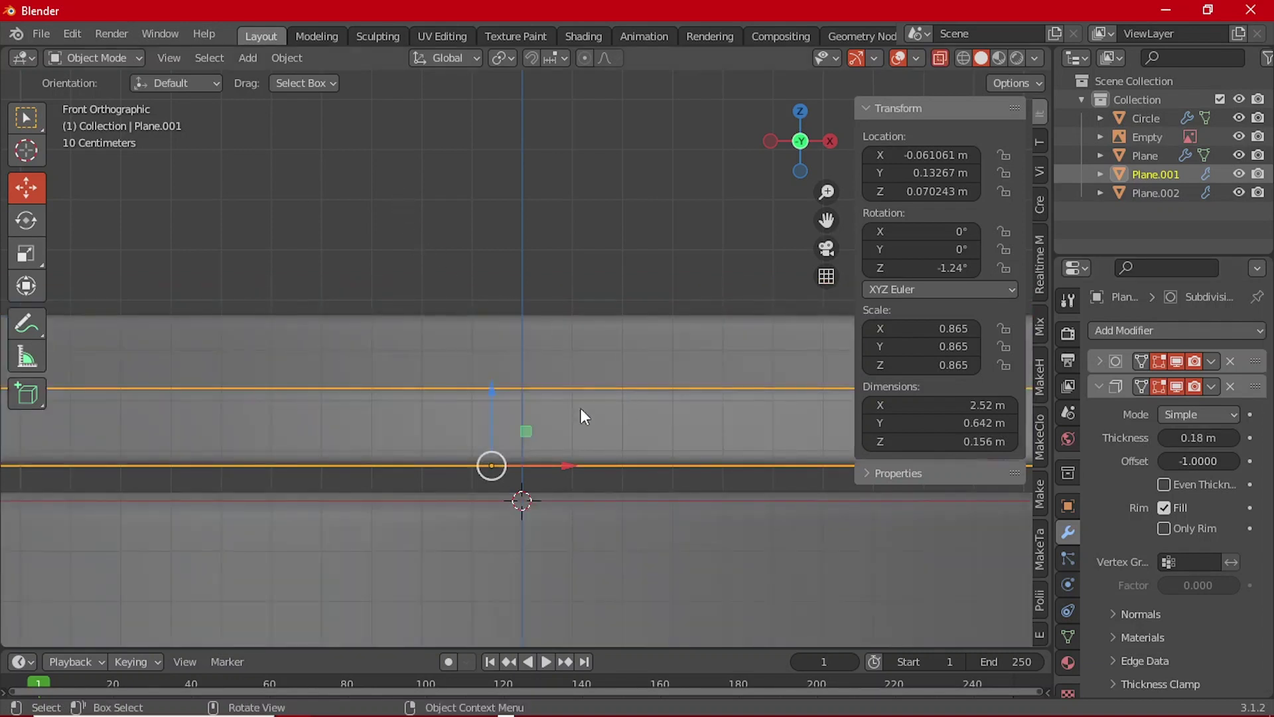
left_click(582, 356)
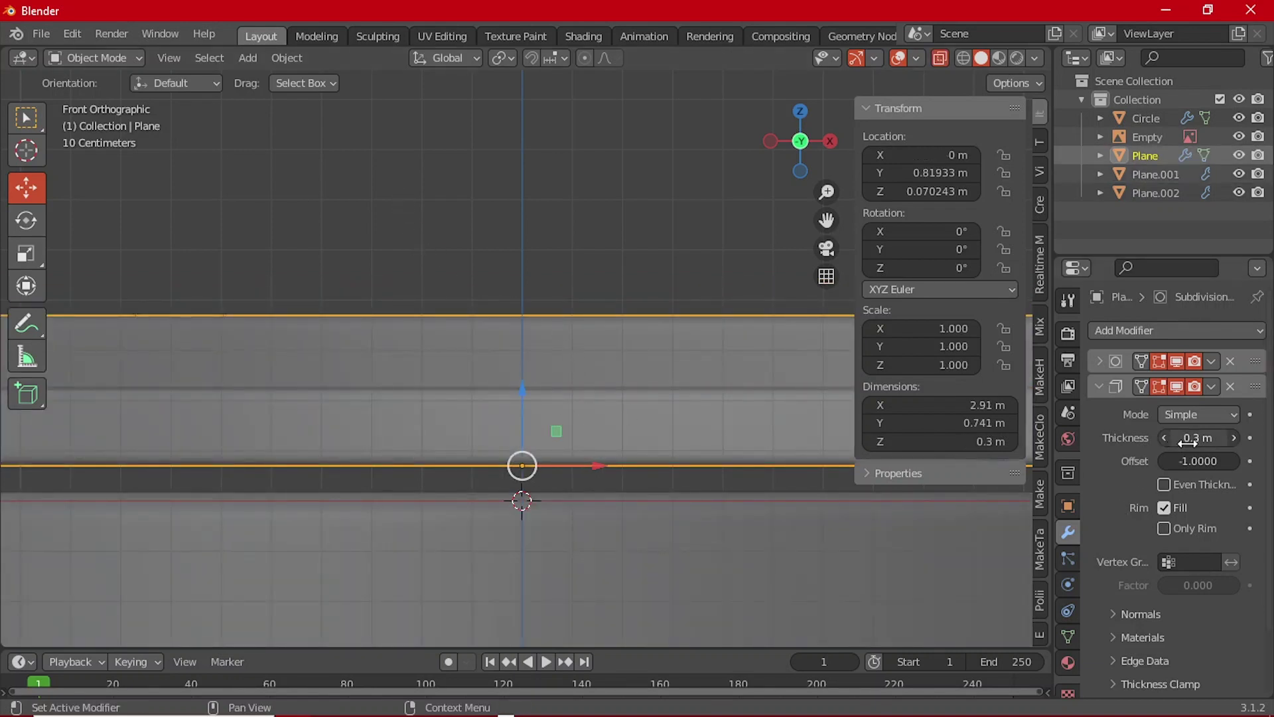
- In the front view, set the middle bar's Solidify thickness to 0.35 m to bring its upper face level with the top bar
middle_click_drag(589, 372, 528, 384)
left_click(528, 384)
key("alt+z")
key("grave")
left_click(462, 331)
scroll(481, 341, "up", 2)
scroll(484, 345, "down", 3)
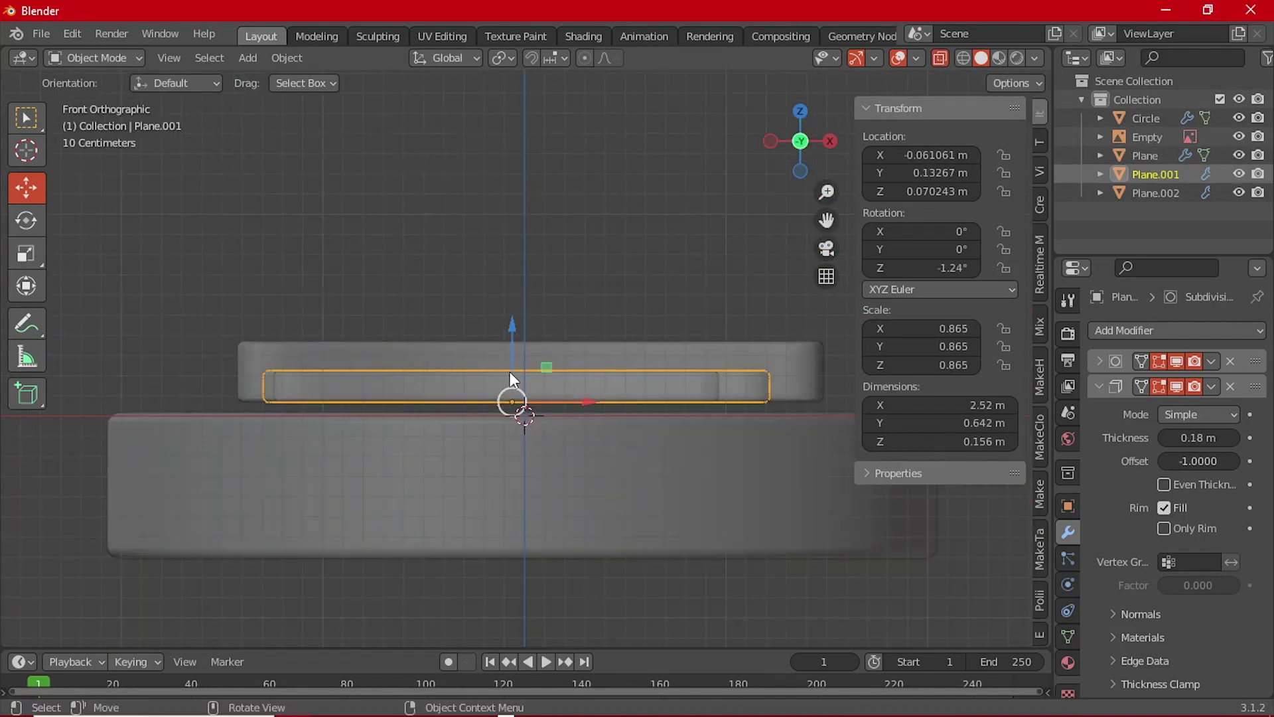
scroll(501, 368, "up", 3)
left_click_drag(1198, 437, 1229, 437)
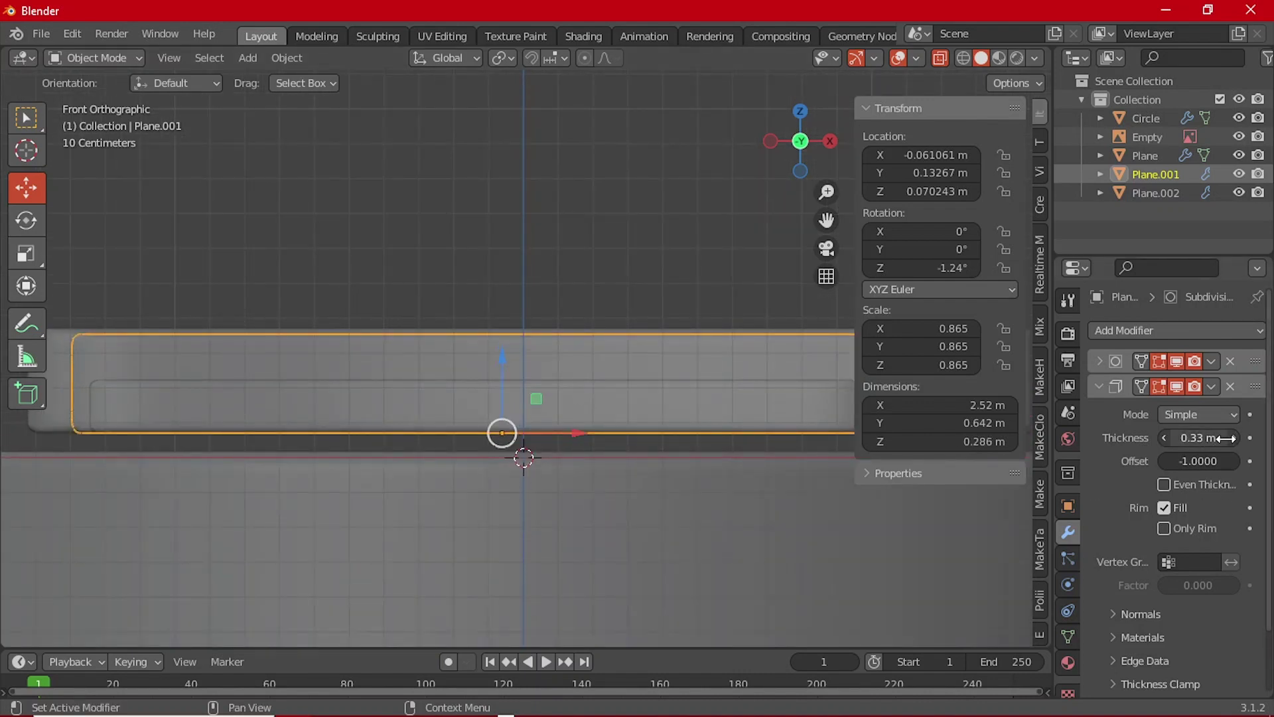
left_click(1234, 439)
left_click(1233, 439)
scroll(497, 352, "up", 3)
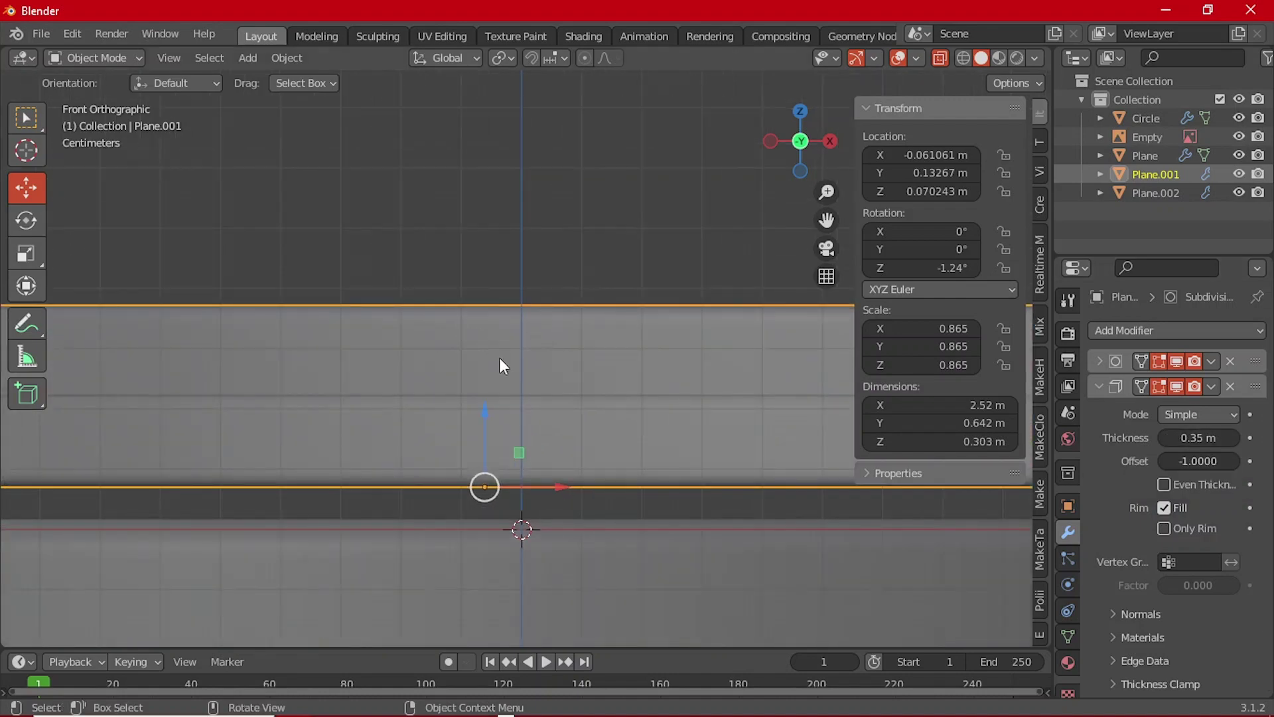
- In the front view, set the lowest bar's Solidify thickness to 0.39 m to bring its upper face level with the other bars
middle_click_drag(616, 436, 686, 506)
left_click(679, 440)
key("alt+z")
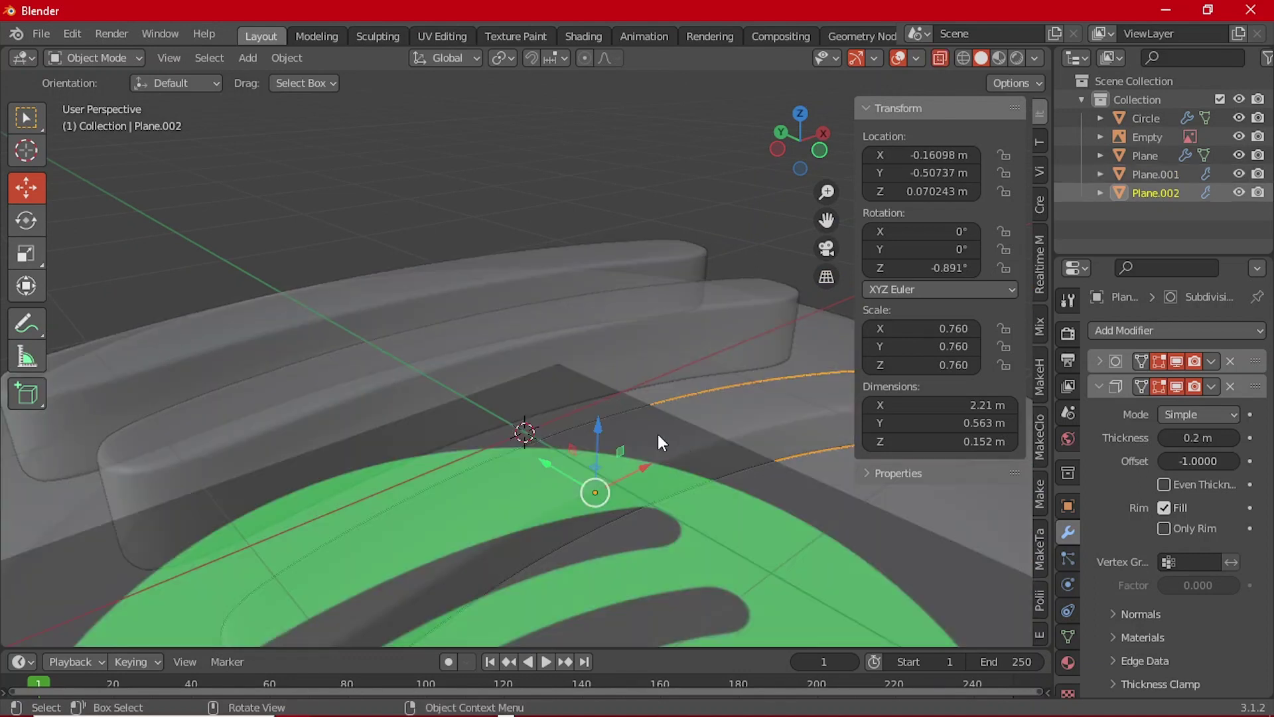
key("grave")
left_click(544, 384)
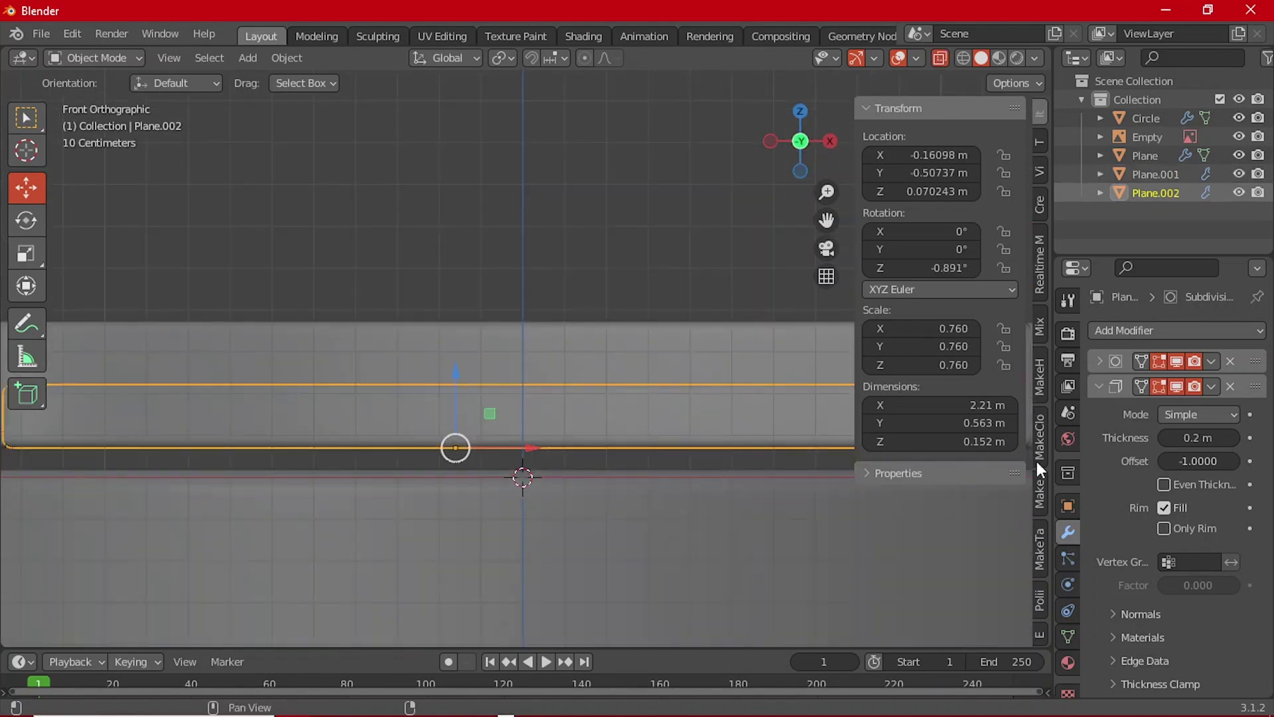
mouse_move(1173, 438)
left_mouse_down()
mouse_move(1192, 438)
mouse_move(1172, 438)
left_mouse_up()
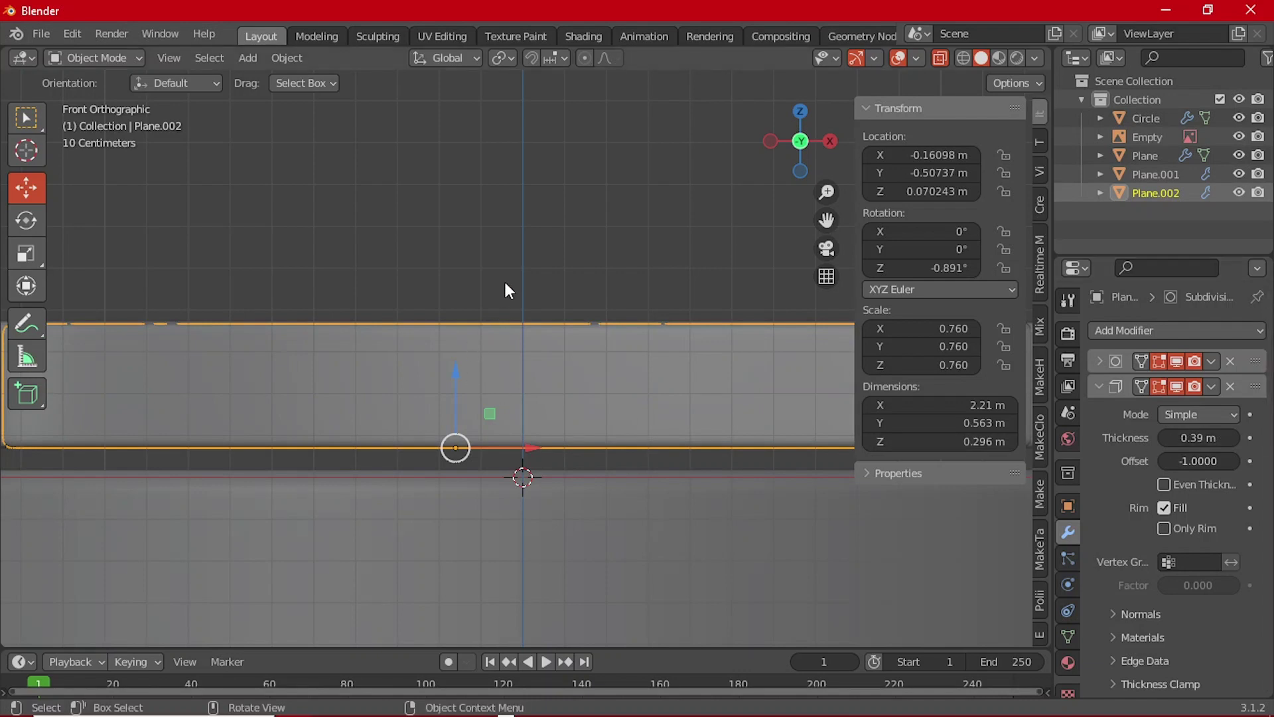
- Select all three bars and lower them together in the front view until they sink into the disc, at Z about -0.027 m
middle_click_drag(504, 279, 474, 342)
left_click(474, 341, "shift")
left_click(465, 292, "shift")
key("grave")
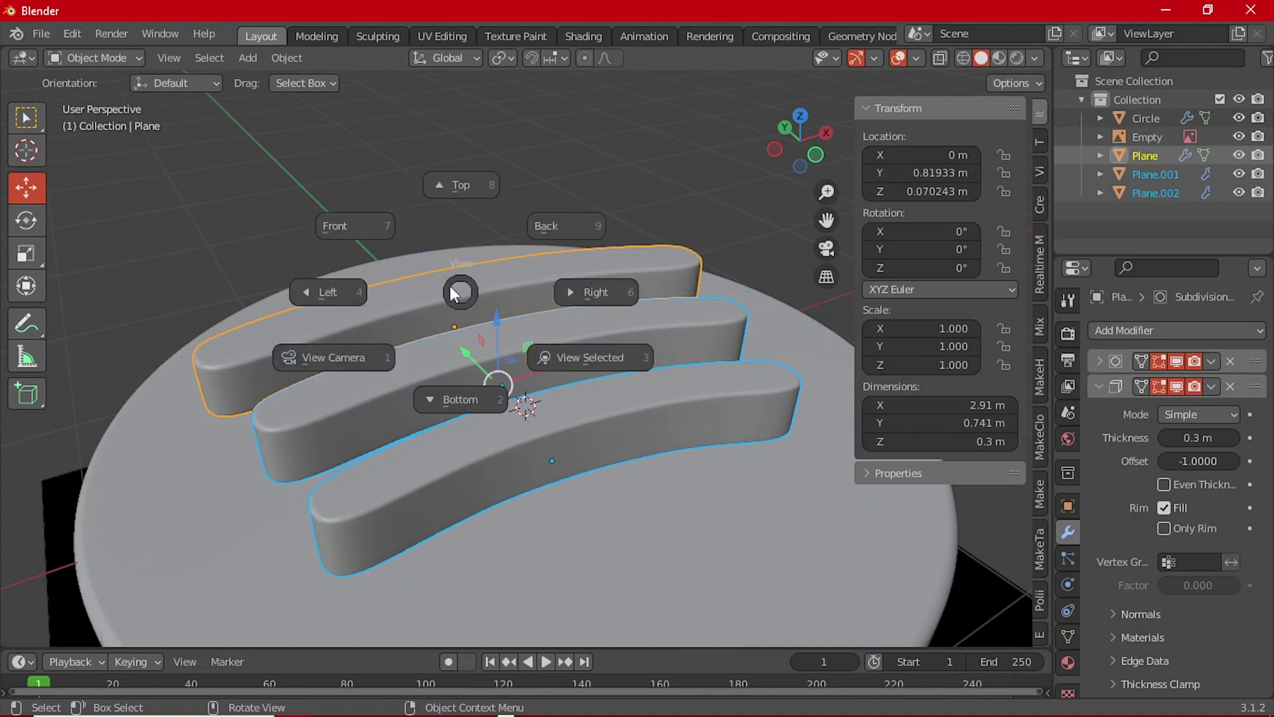
left_click(346, 237)
left_click_drag(508, 330, 537, 339)
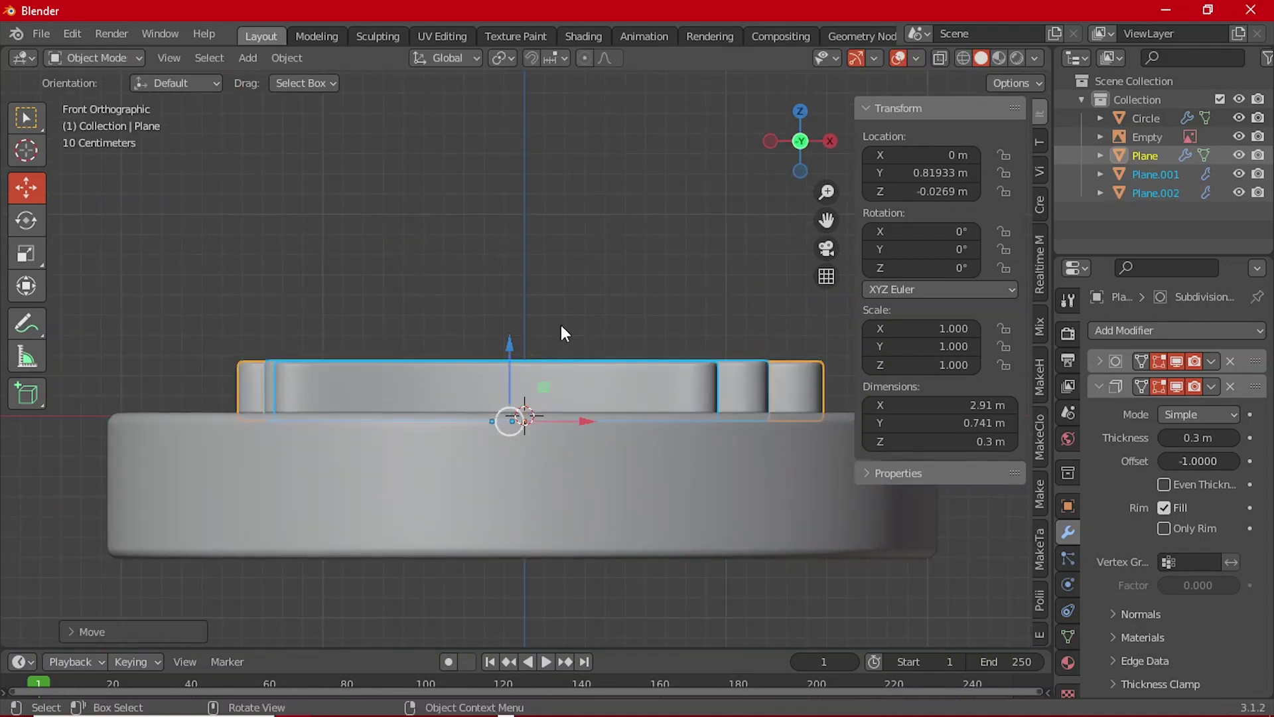
middle_click_drag(568, 272, 678, 385)
left_click(722, 200)
- Delete the logo reference image beneath the disc
middle_click_drag(722, 201, 683, 484)
left_click(683, 485)
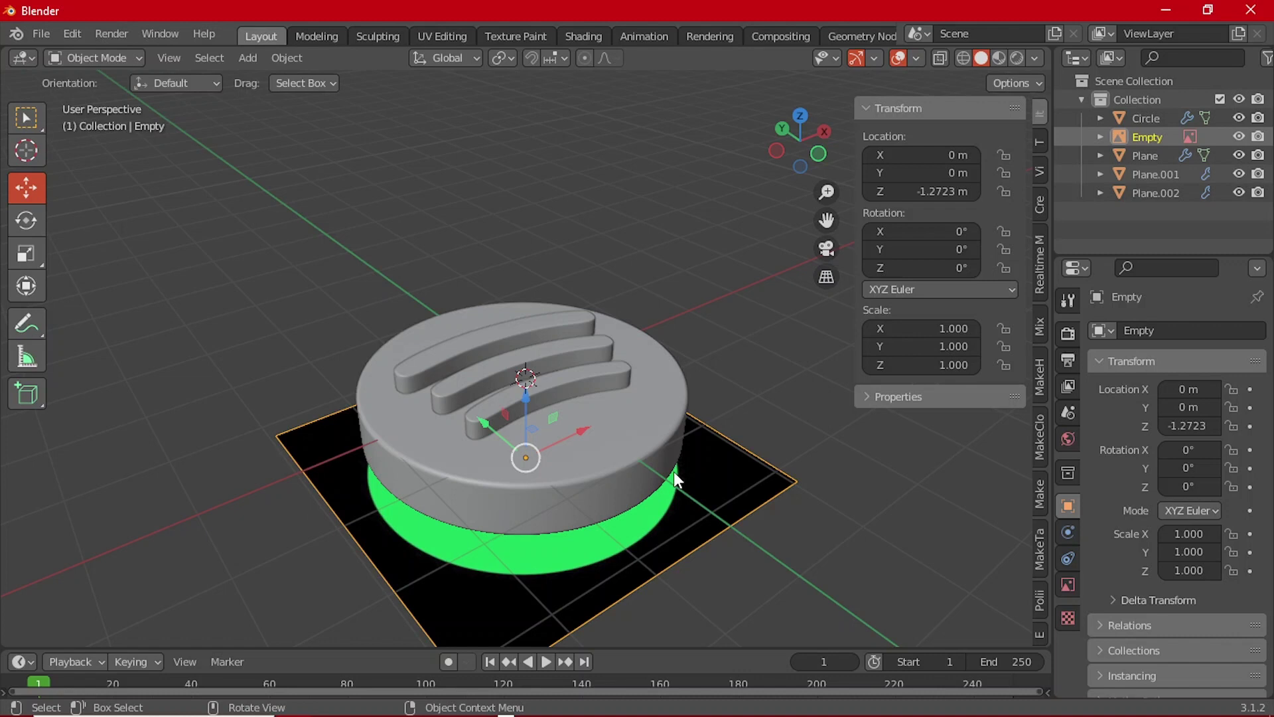
key("x")
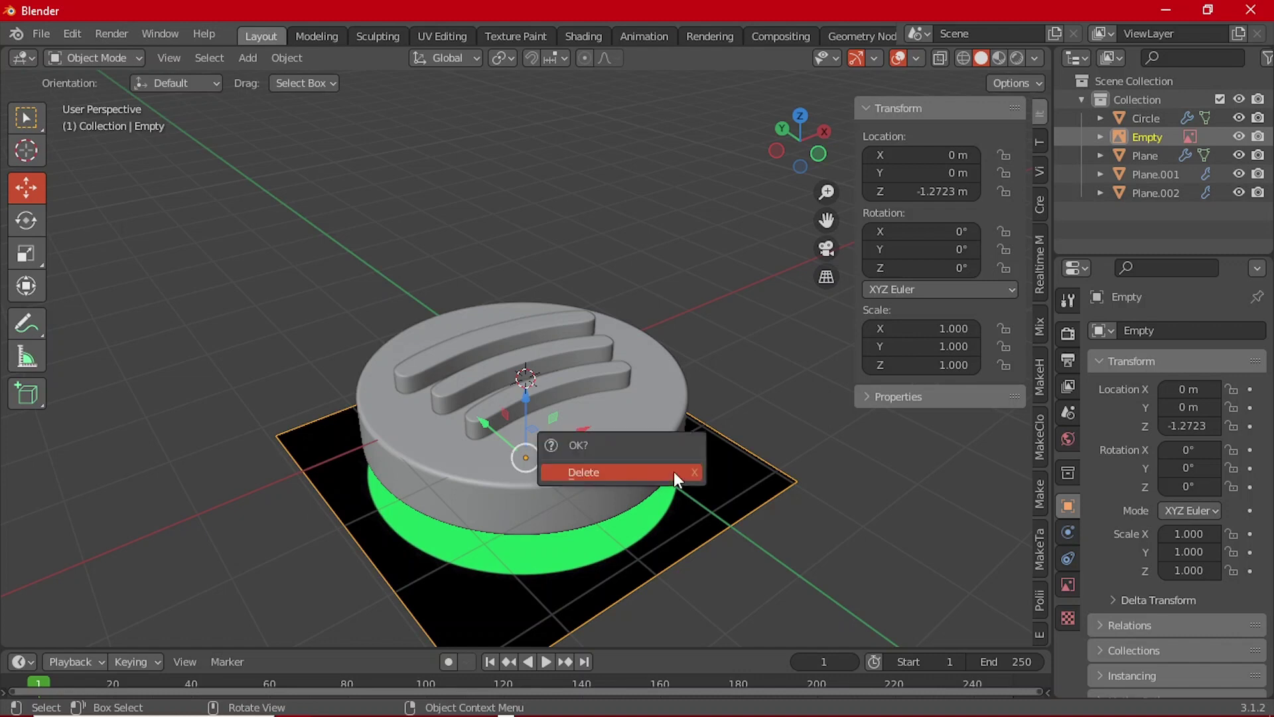
left_click(618, 468)
- Add a cube-shaped empty at the origin and flatten it along Z to a scale of about 0.52
key("shift+a")
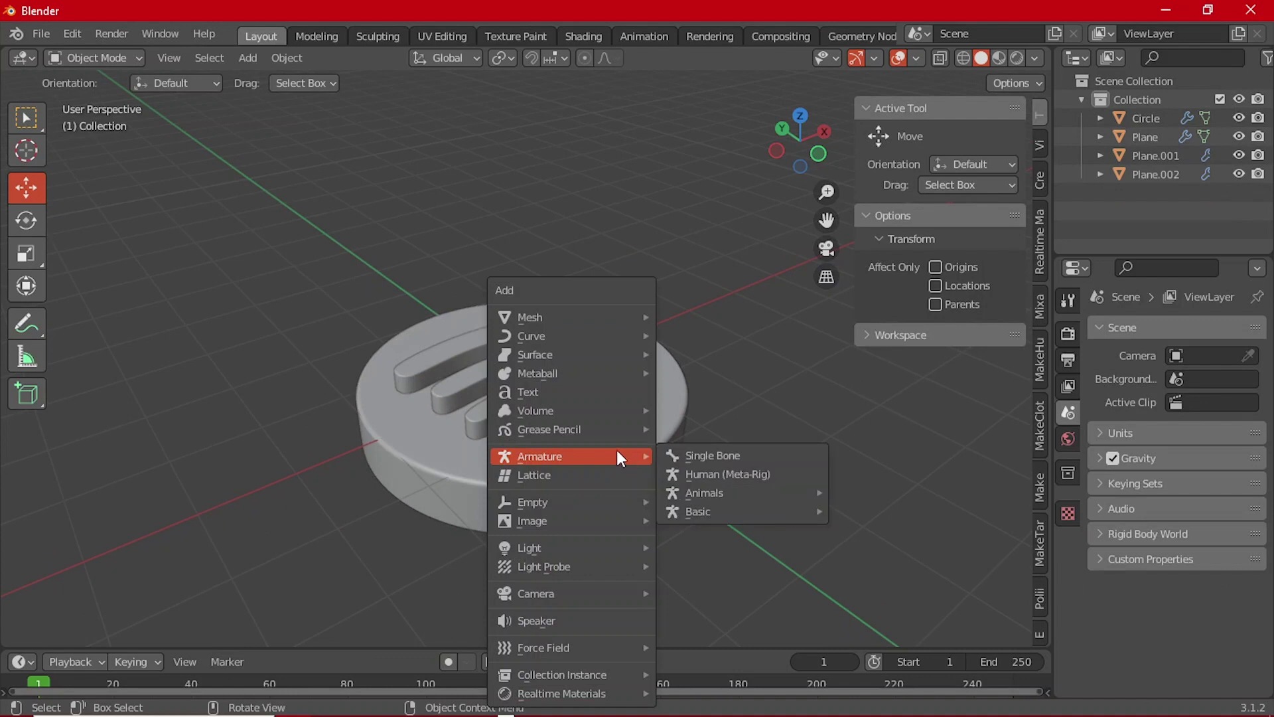
mouse_move(614, 503)
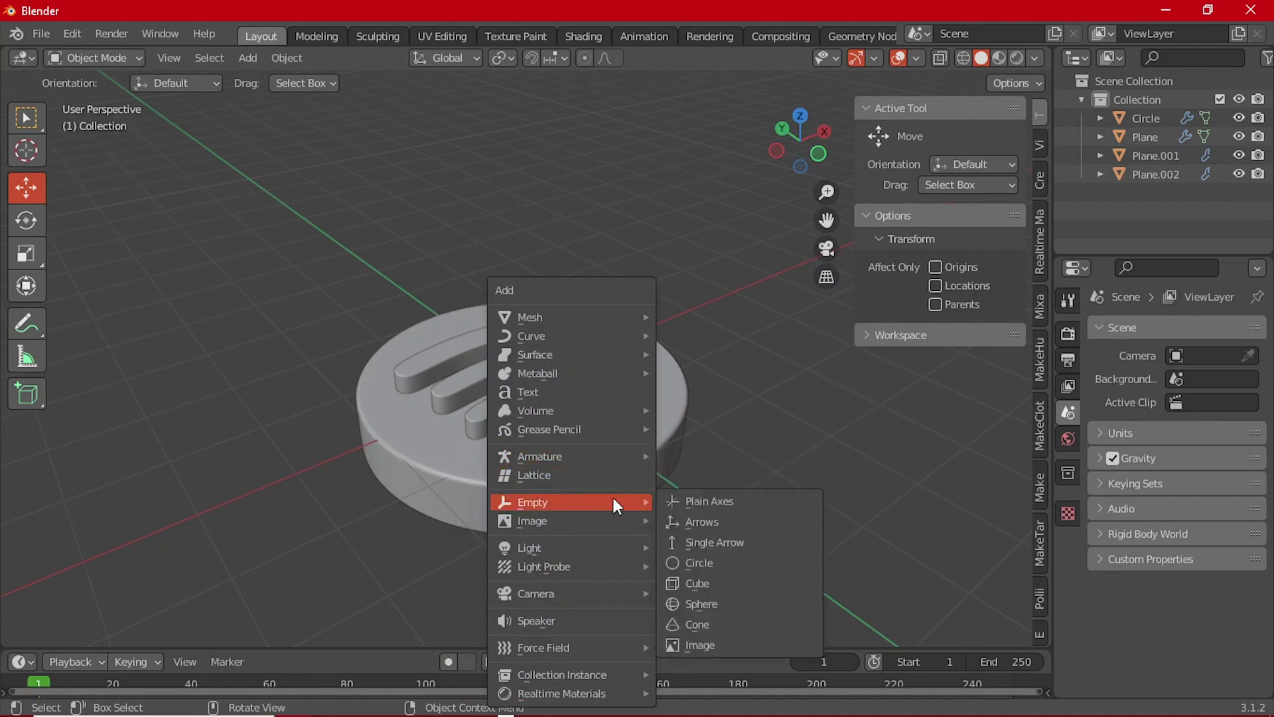
left_click(703, 582)
key("grave")
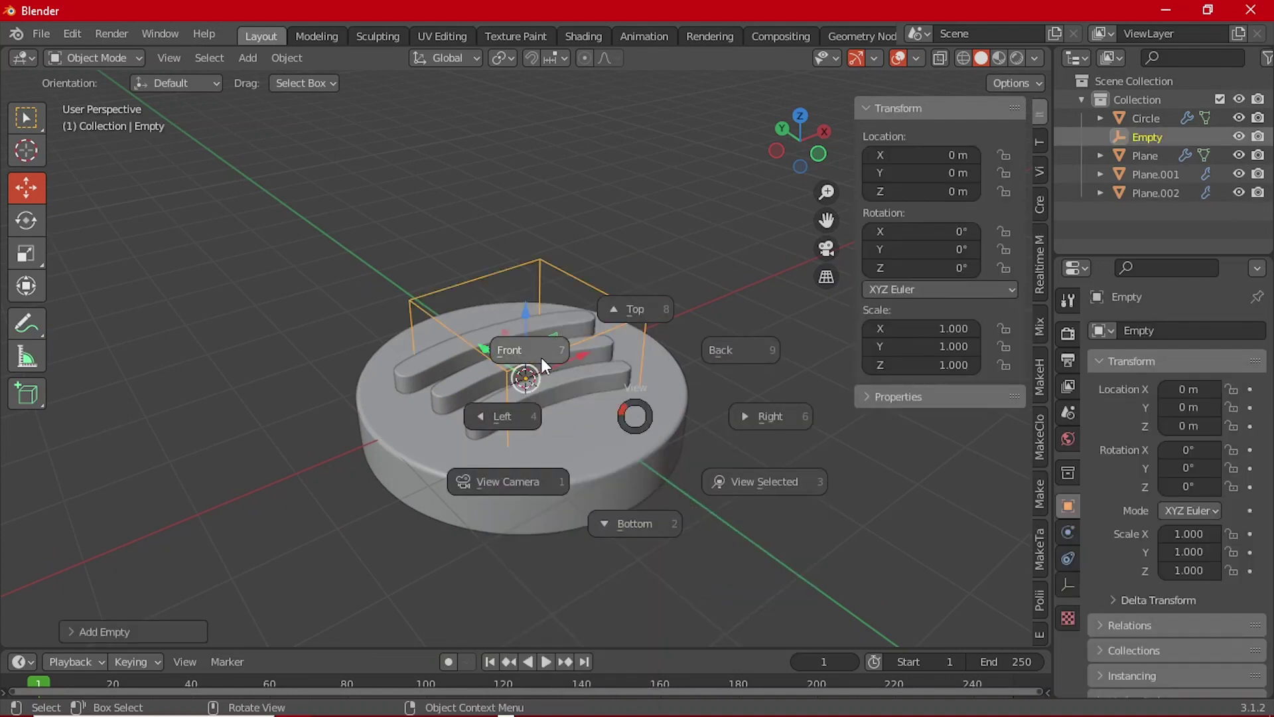
left_click(540, 357)
key("s")
key("z")
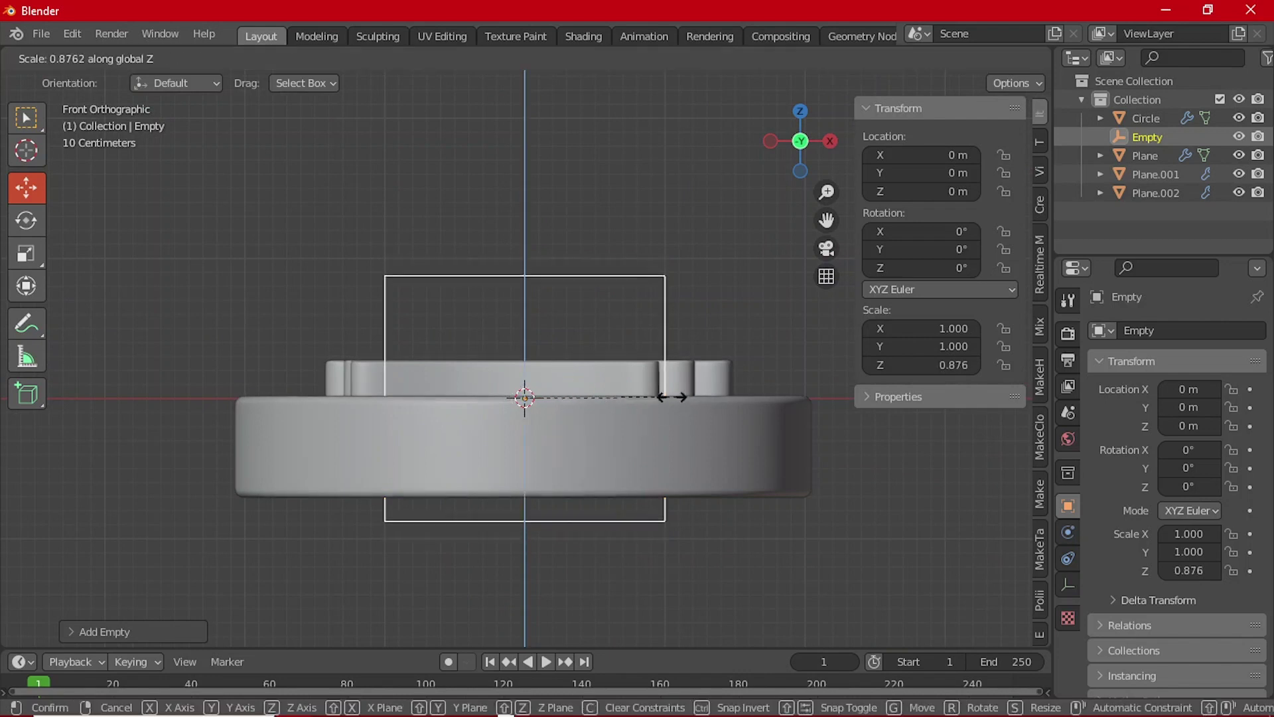
left_click(614, 384)
- With X-ray display on, lower the empty to Z about -0.213 m and enlarge it to the disc's width, about 2.08 scale in X and Y
key("alt+z")
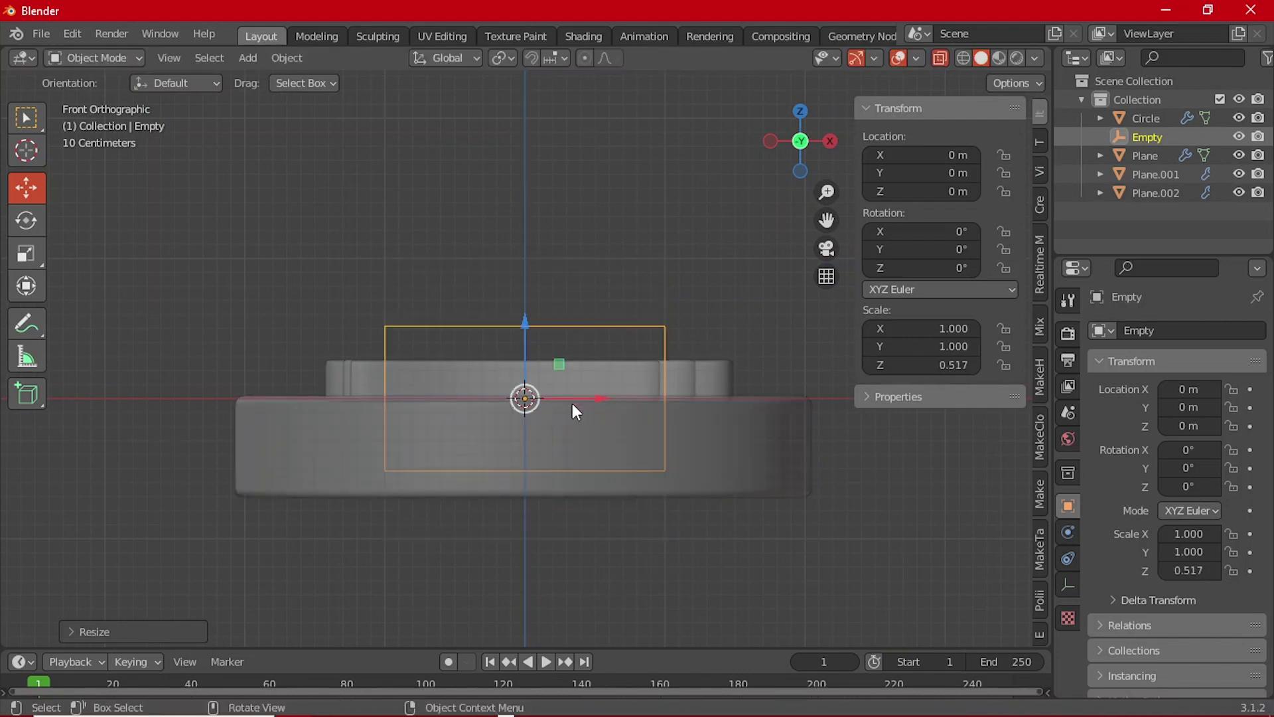
left_click(598, 442)
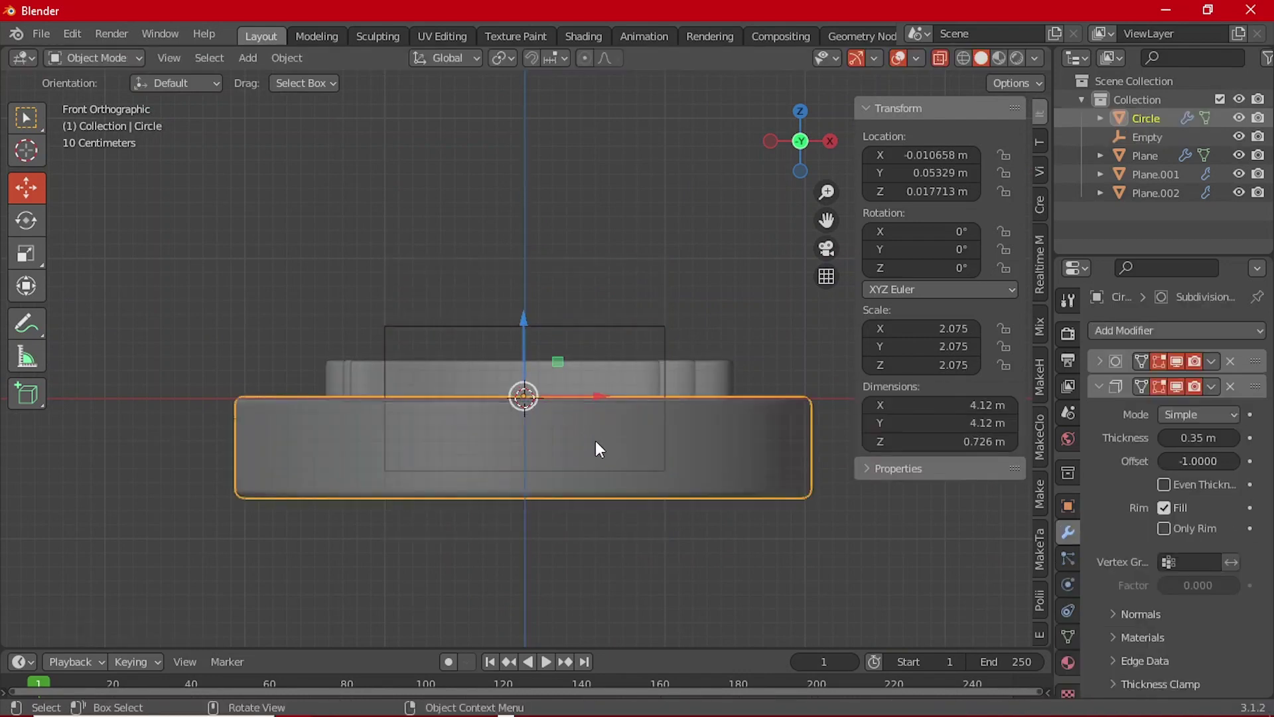
left_click(568, 325)
left_click_drag(524, 321, 526, 357)
key("s")
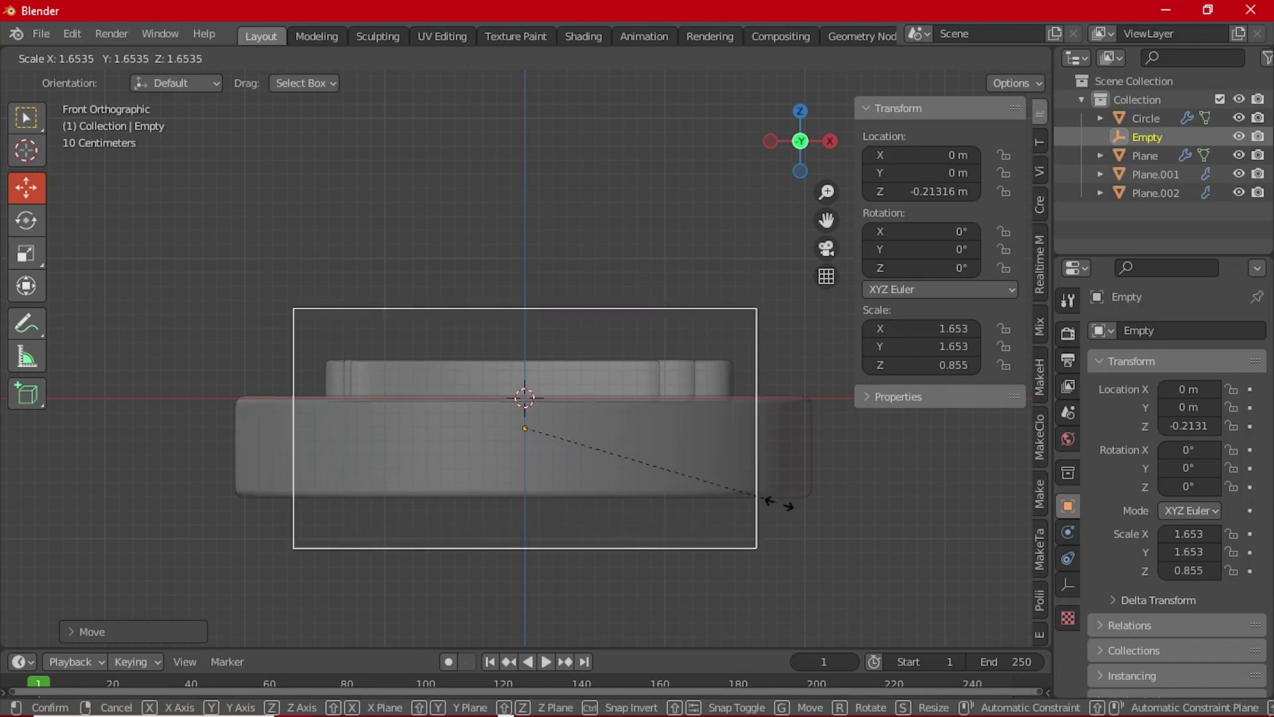
left_click(835, 543)
- Scale the empty along Z to about 0.508 so it closely encloses the disc and the bars
left_click(636, 489)
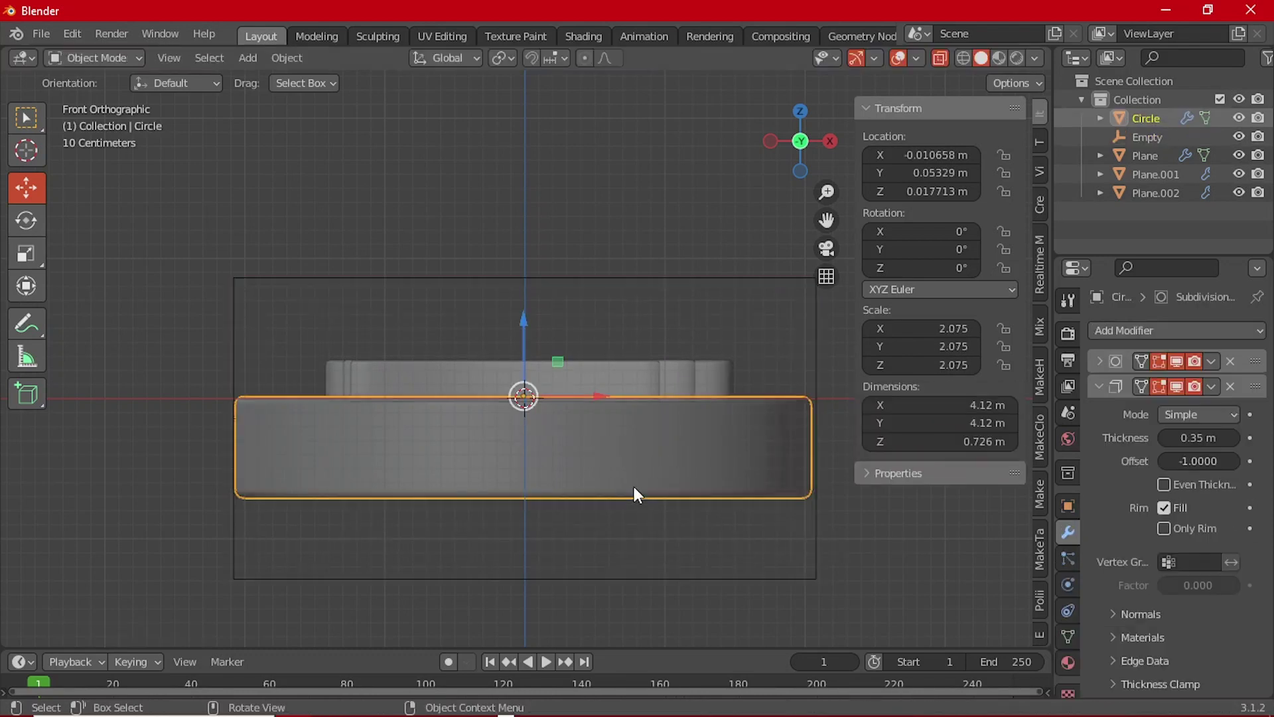
left_click(716, 273)
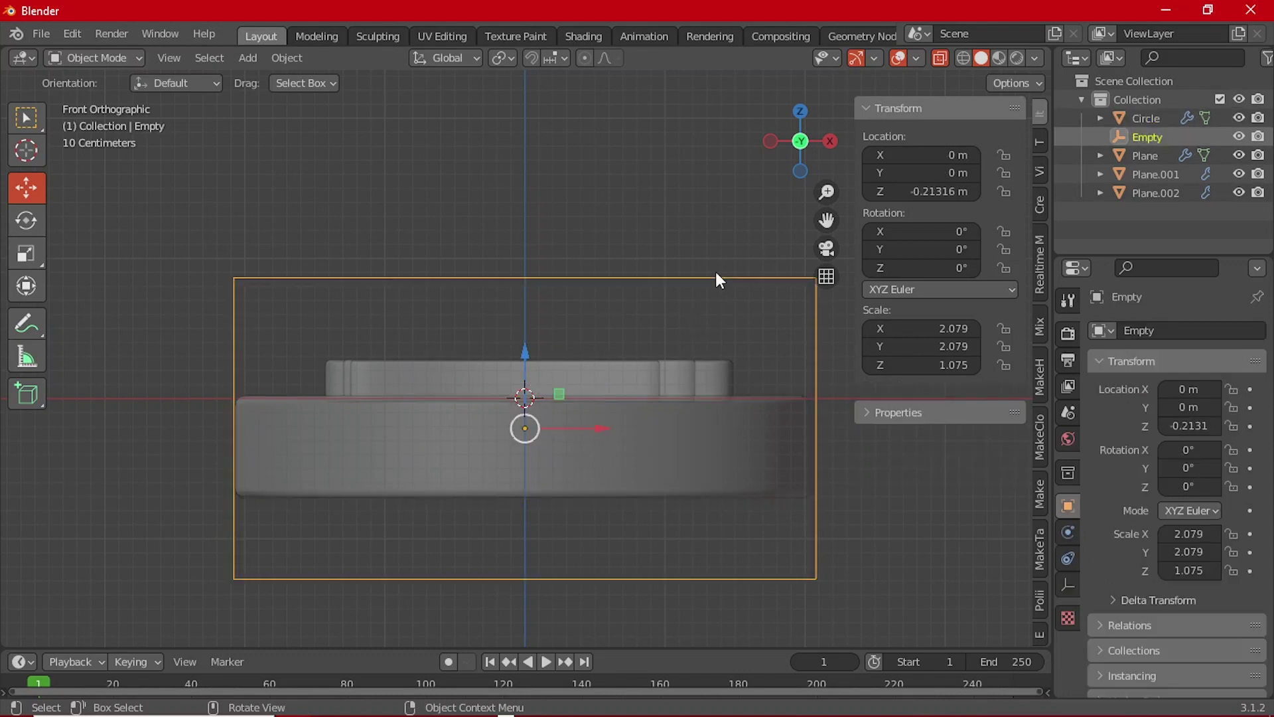
scroll(642, 489, "up", 2)
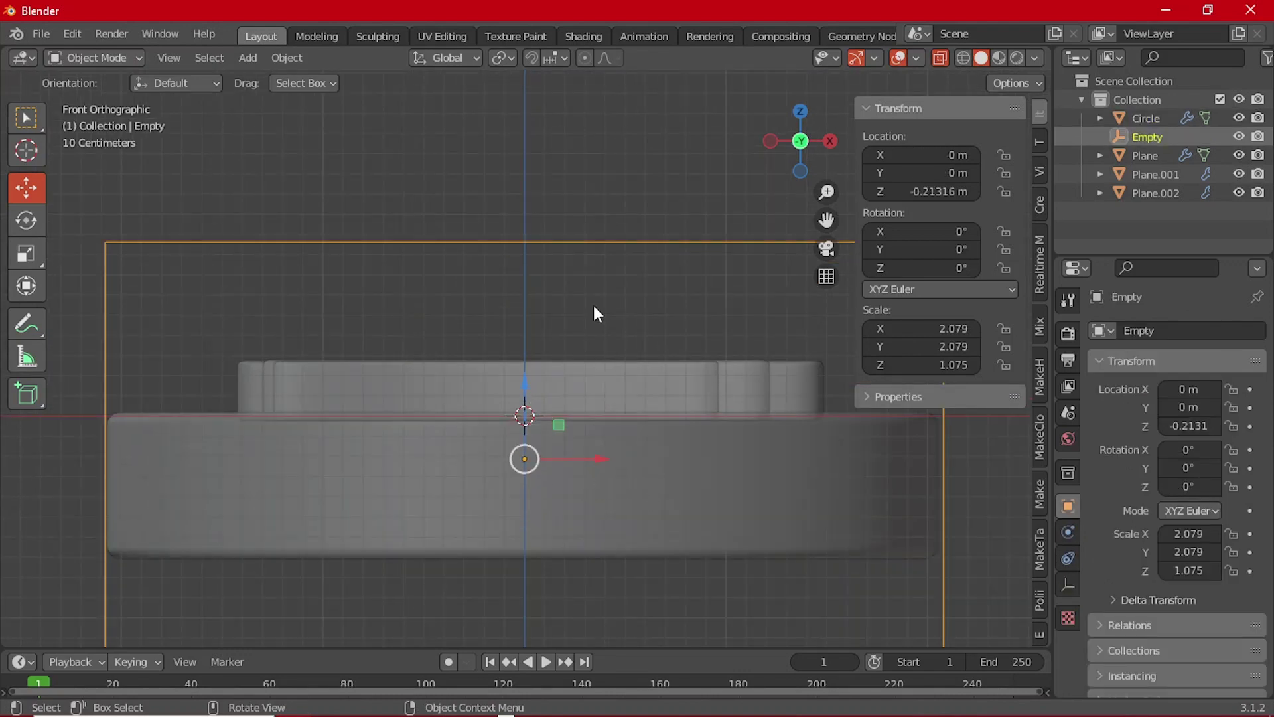
key("s")
key("z")
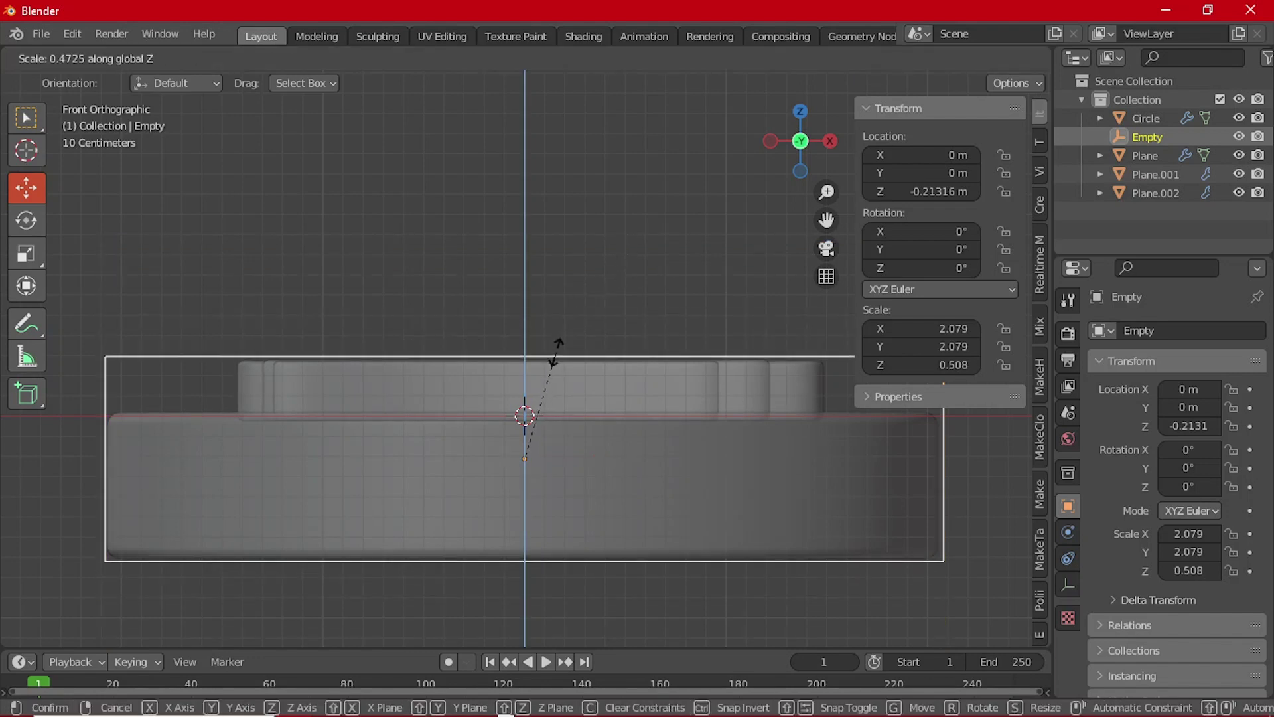
left_click(556, 355)
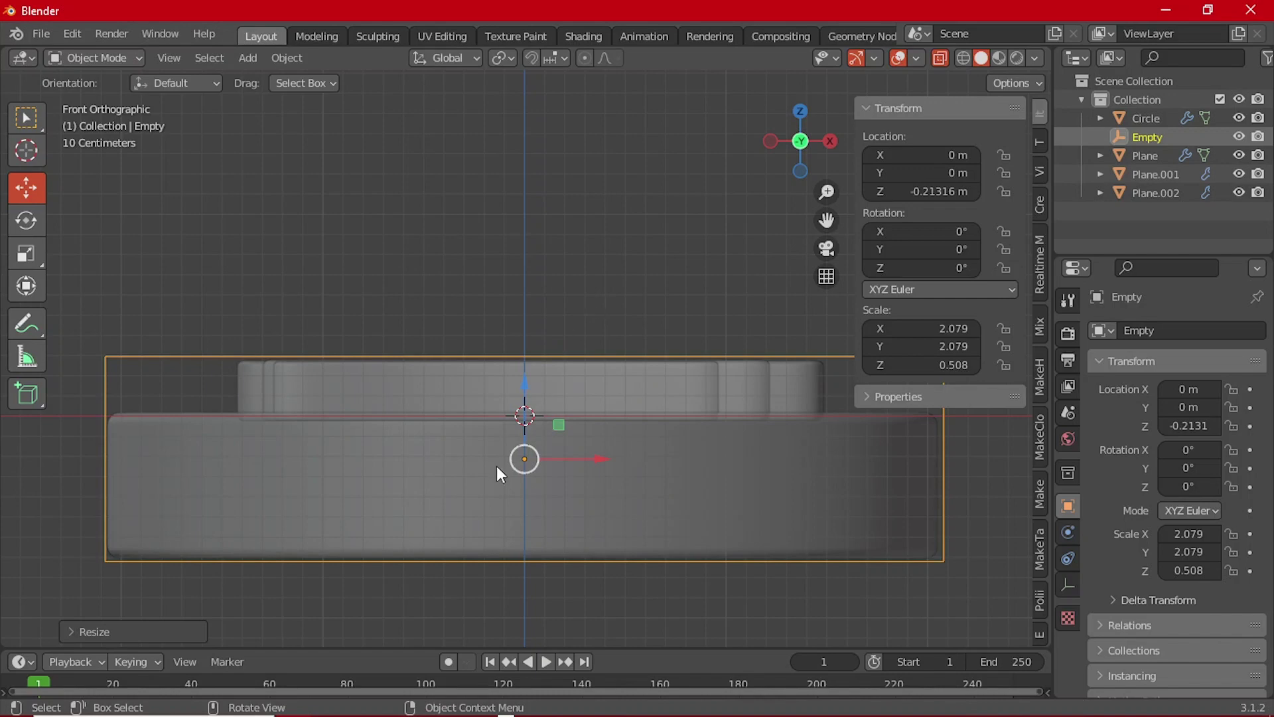
- Parent the disc and the three bars to the cube empty using Object (Keep Transform)
middle_click_drag(518, 339, 452, 504)
scroll(506, 468, "down", 4)
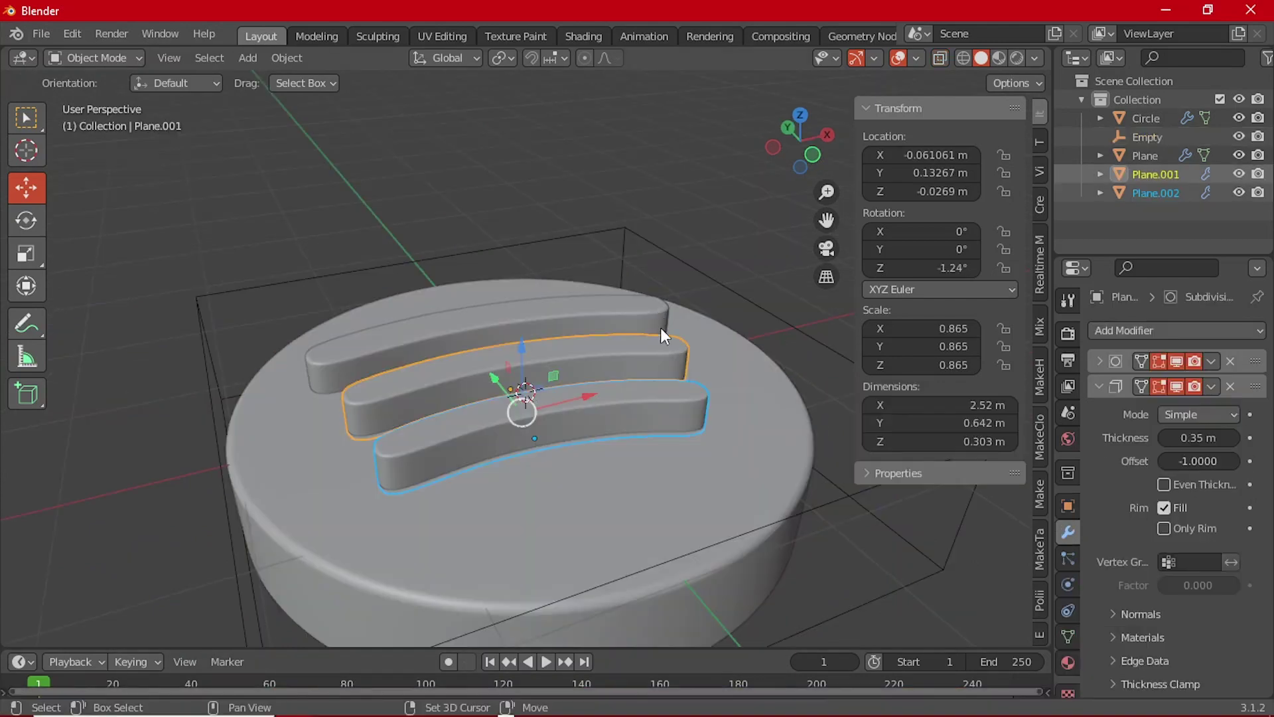
left_click(661, 326, "shift")
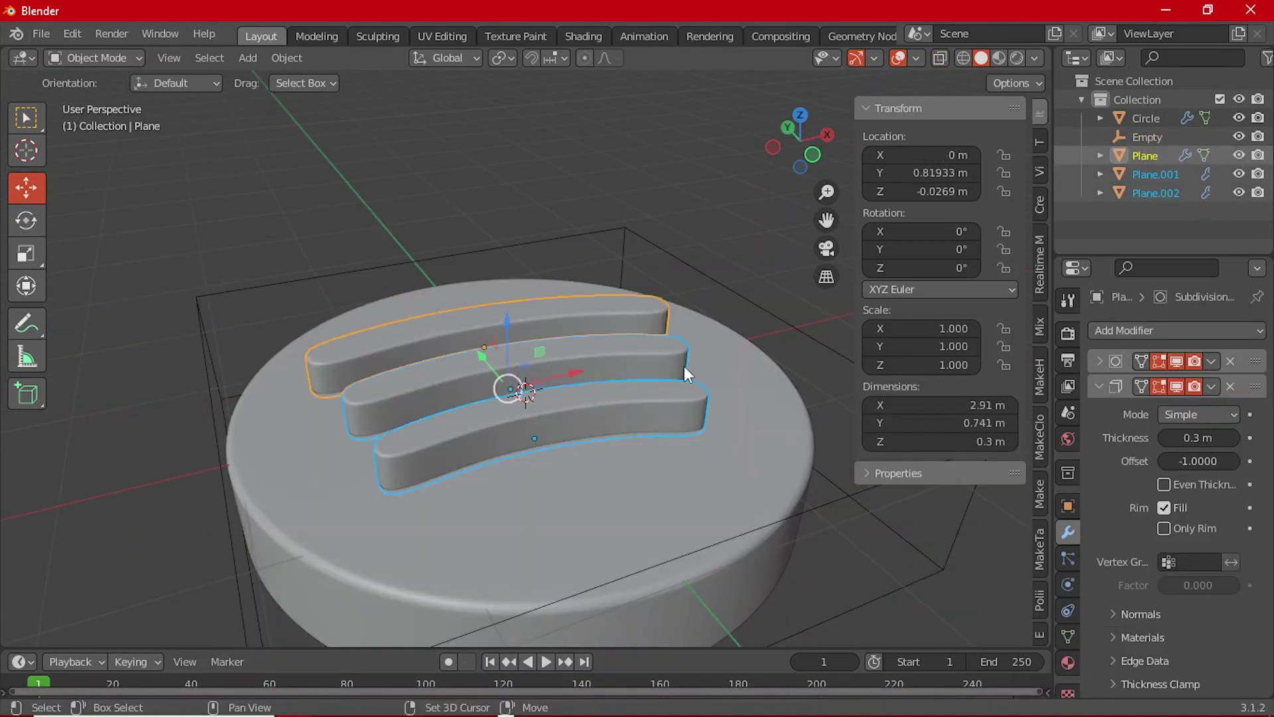
left_click(747, 421, "shift")
left_click(764, 308, "shift")
key("ctrl+p")
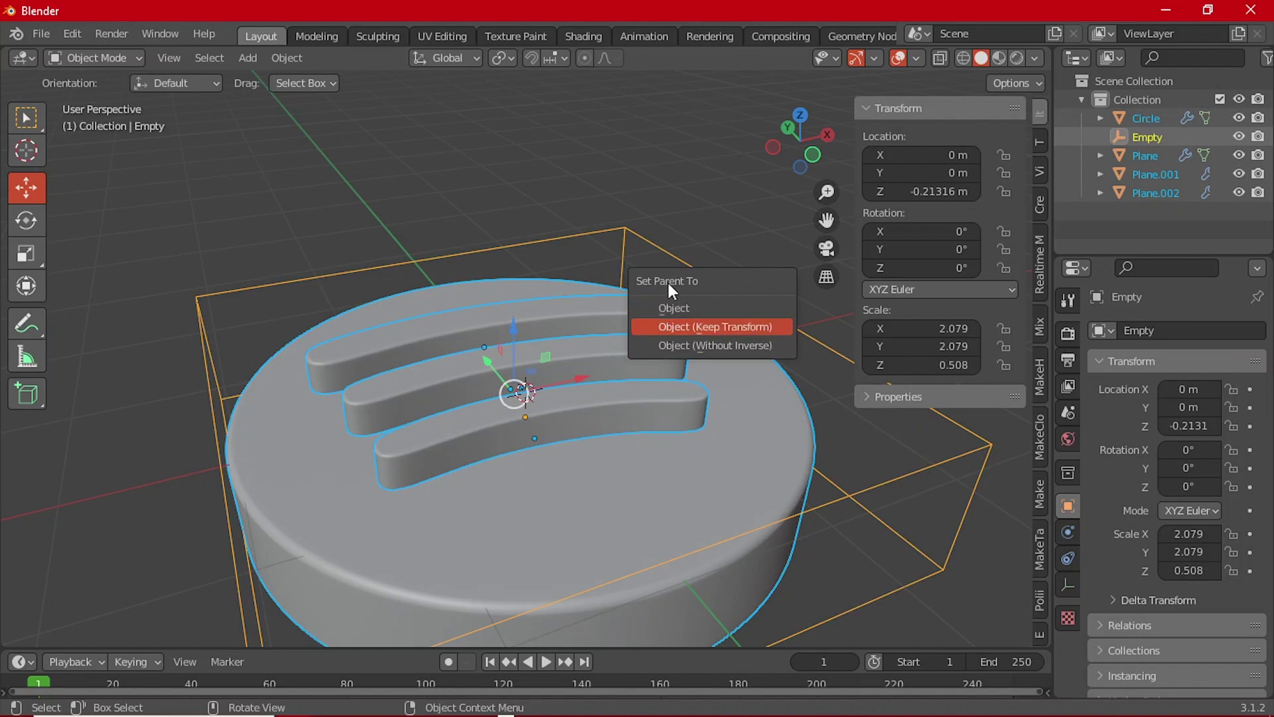
left_click(758, 322)
left_click(577, 142)
- Select the empty and rotate the whole logo in the left view to 45° about X
scroll(557, 237, "down", 3)
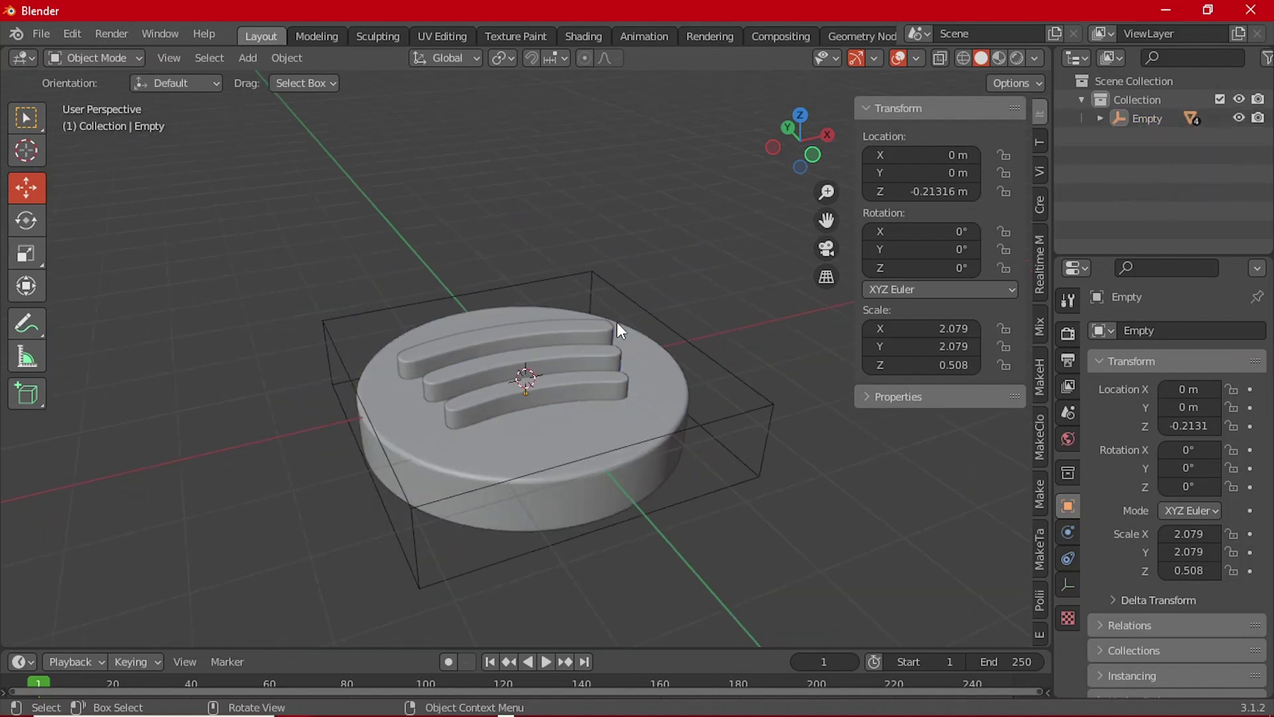
left_click(727, 376)
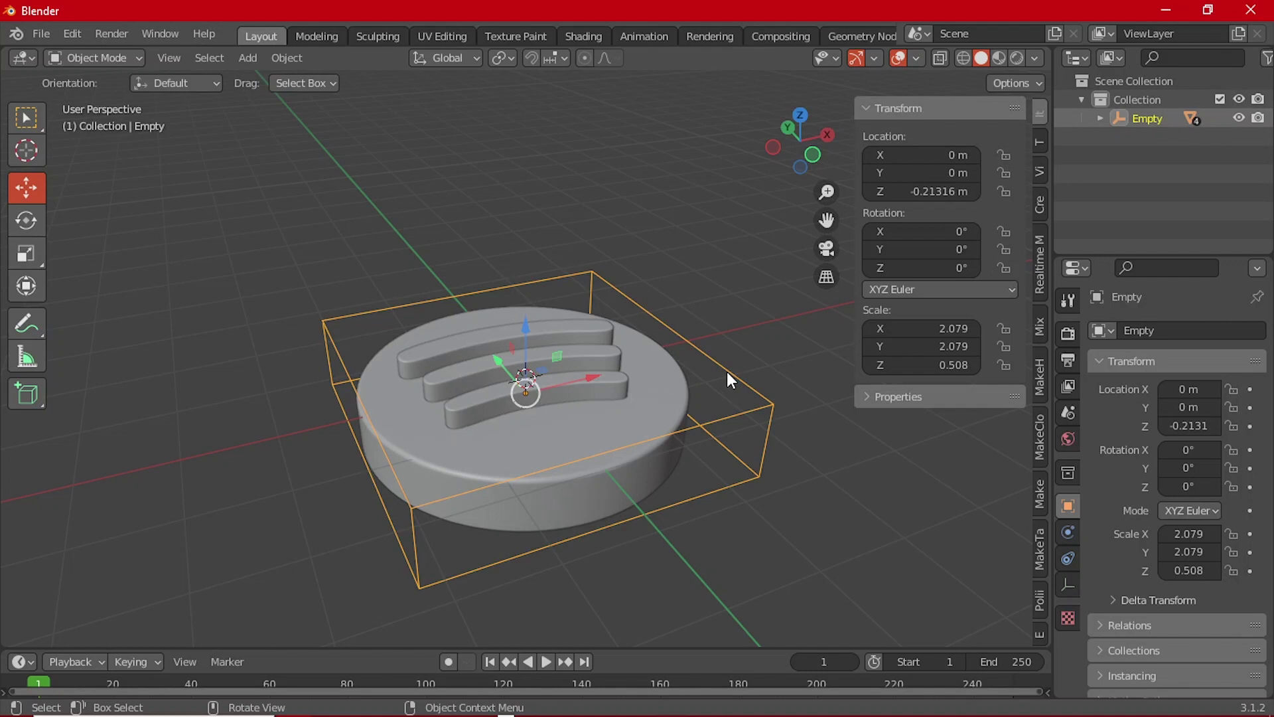
key("grave")
left_click(597, 370)
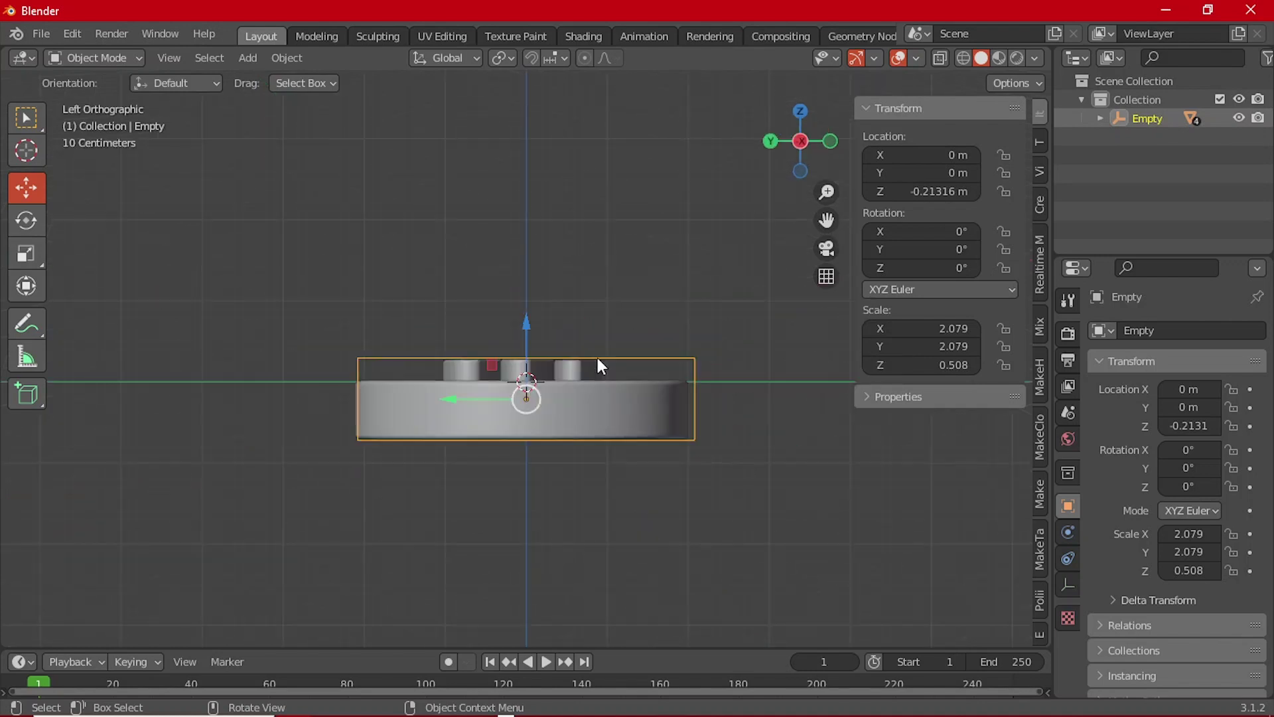
key("r")
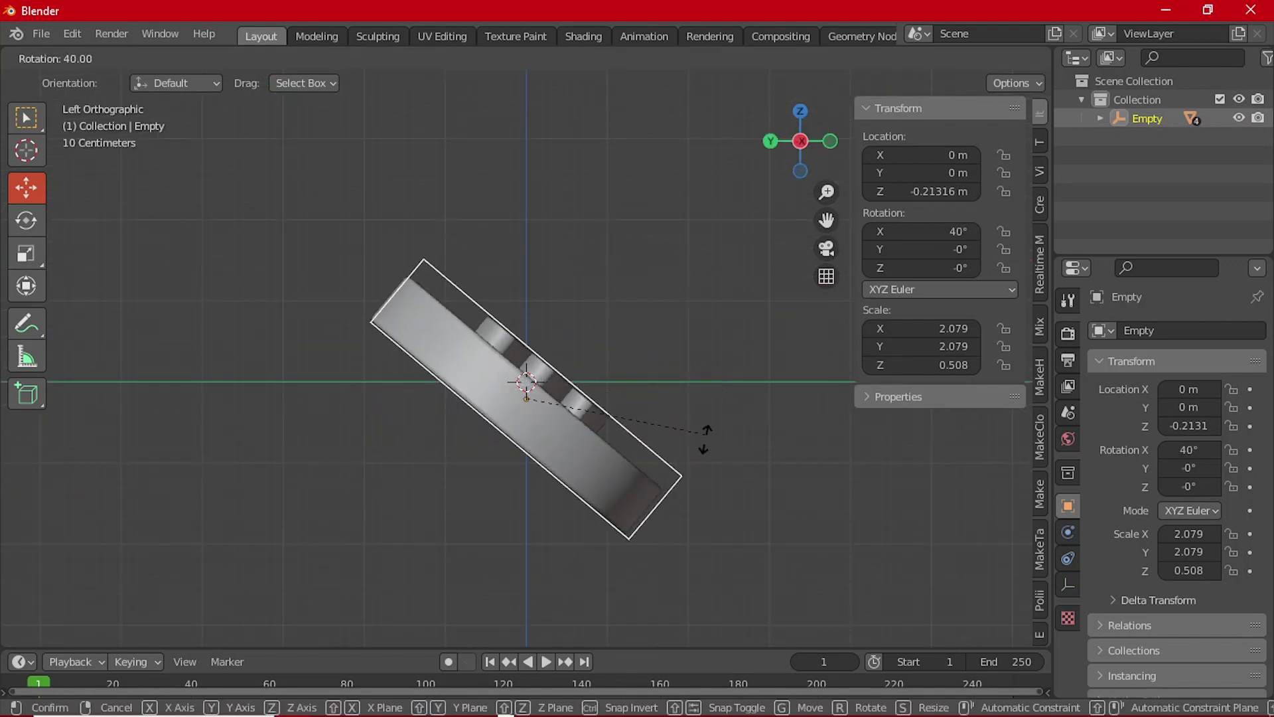
left_click(704, 448)
- Rotate the empty in the top view to about 28.8° about Z
key("grave")
left_click(678, 326)
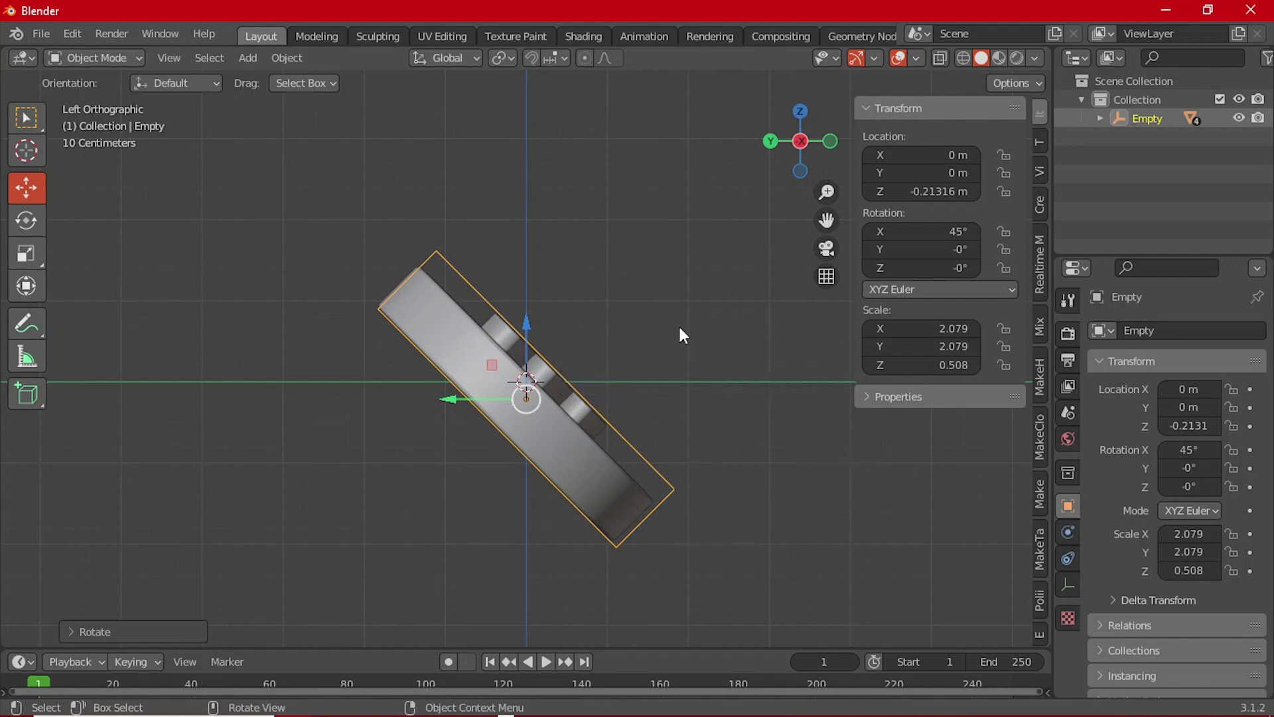
key("r")
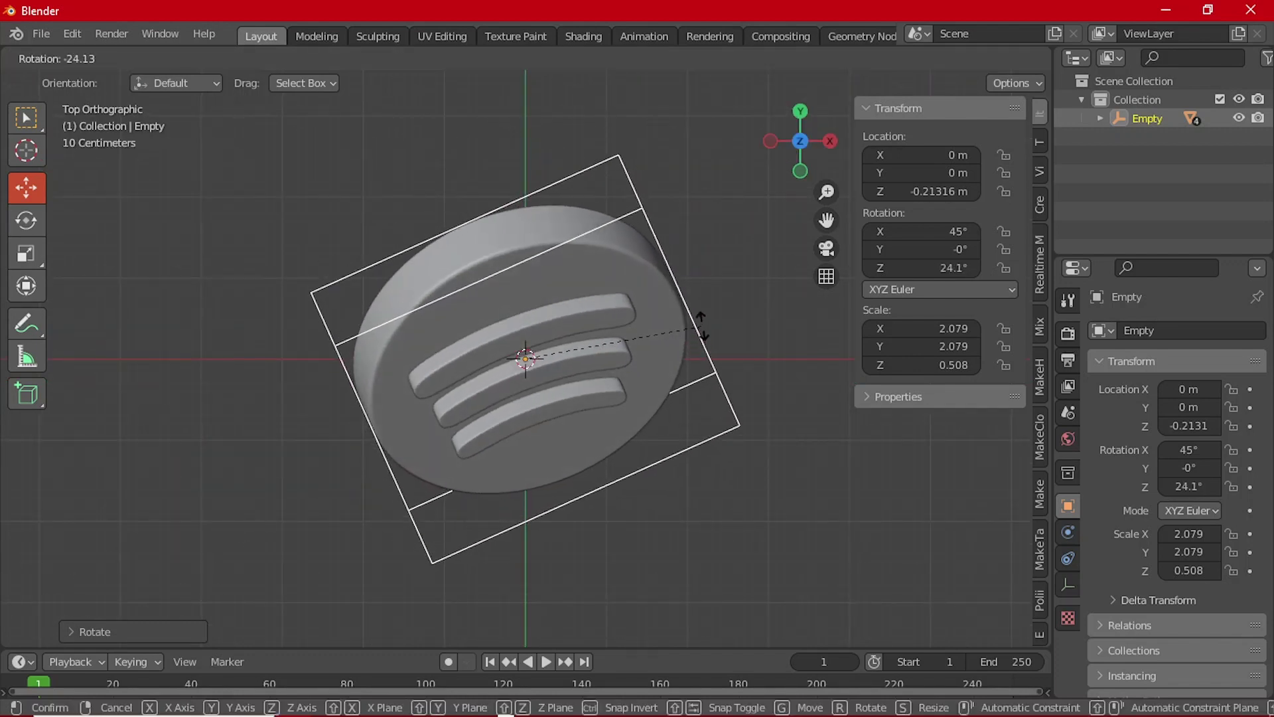
left_click(700, 310)
middle_click_drag(674, 393, 671, 364)
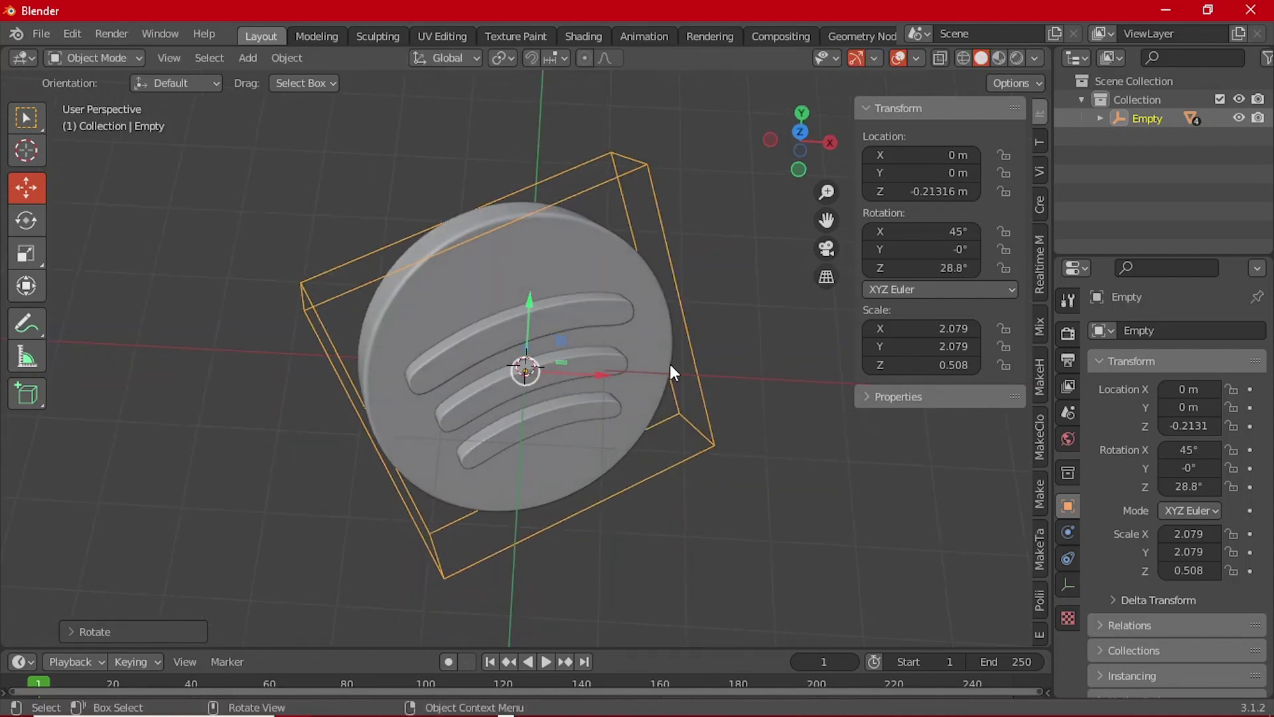
- Rotate the empty slightly in the front view, to about 46.9° X, 3.4° Y and 28.9° Z
key("grave")
left_click(607, 308)
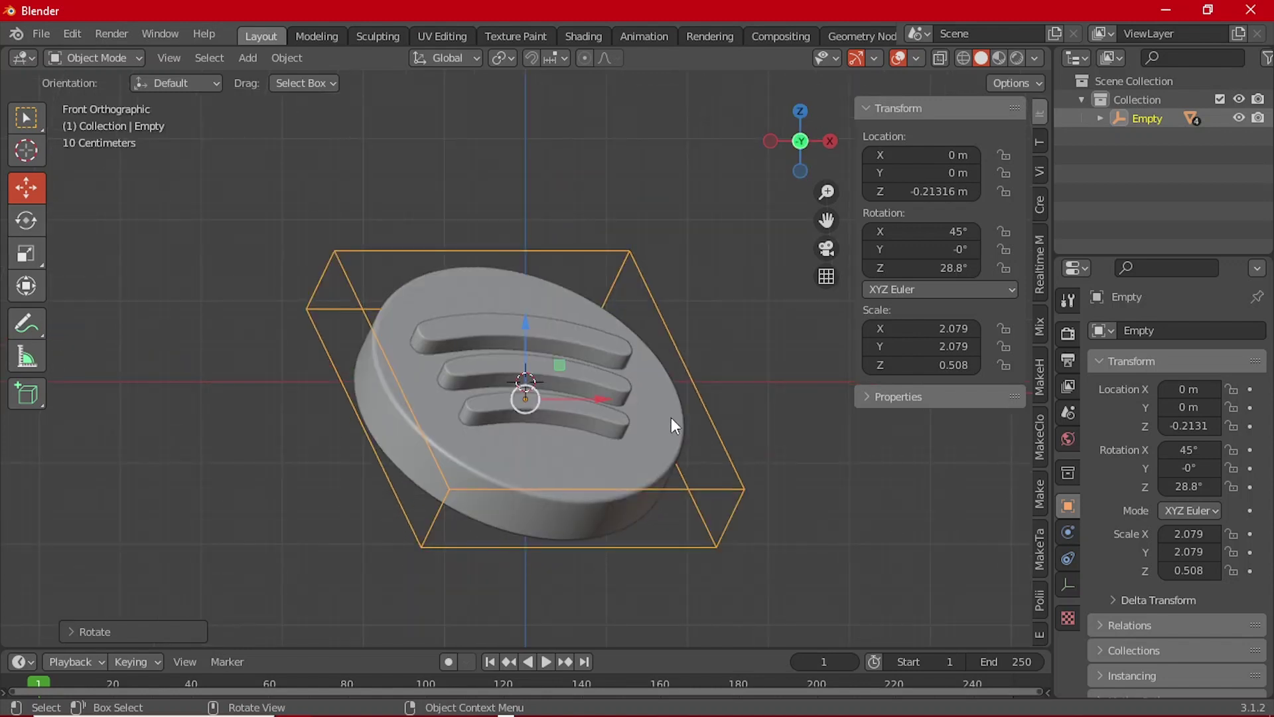
key("r")
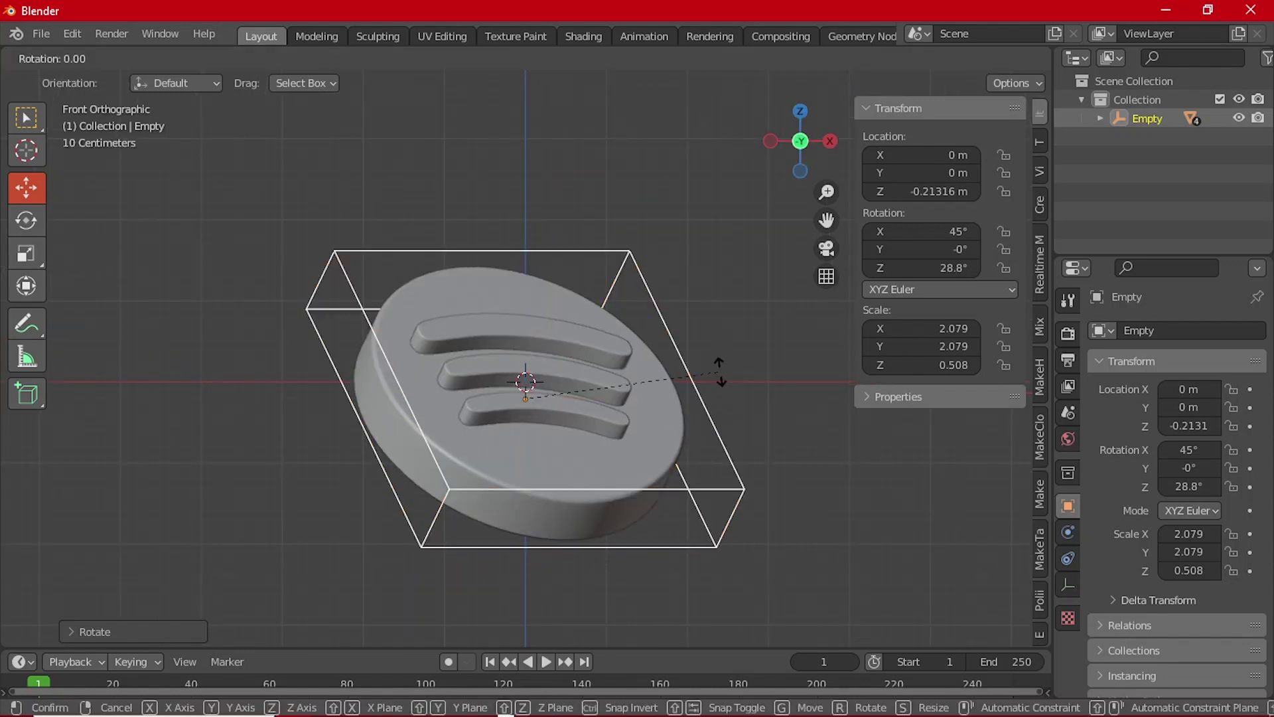
left_click(721, 383)
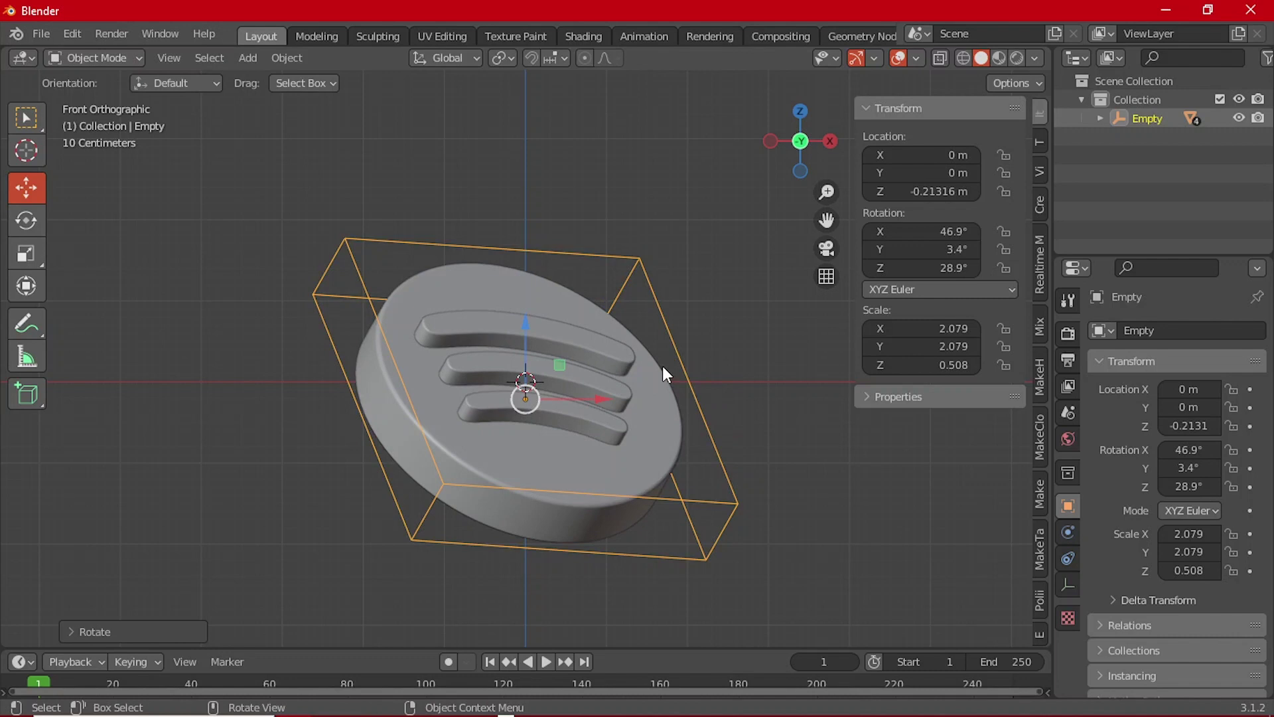
- Rotate the empty by about 10.75° in the left view, to about 56.3° X, -1.82° Y and 29° Z, and return to the front view
key("grave")
left_click(536, 366)
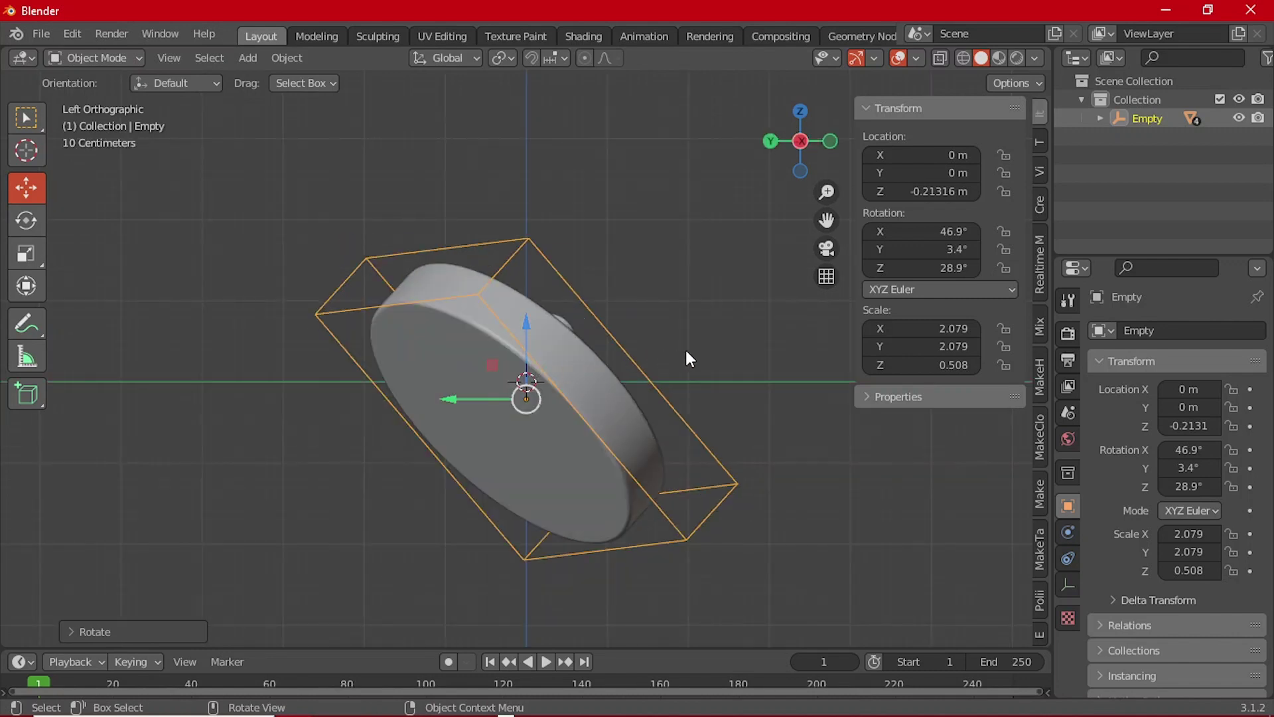
key("r")
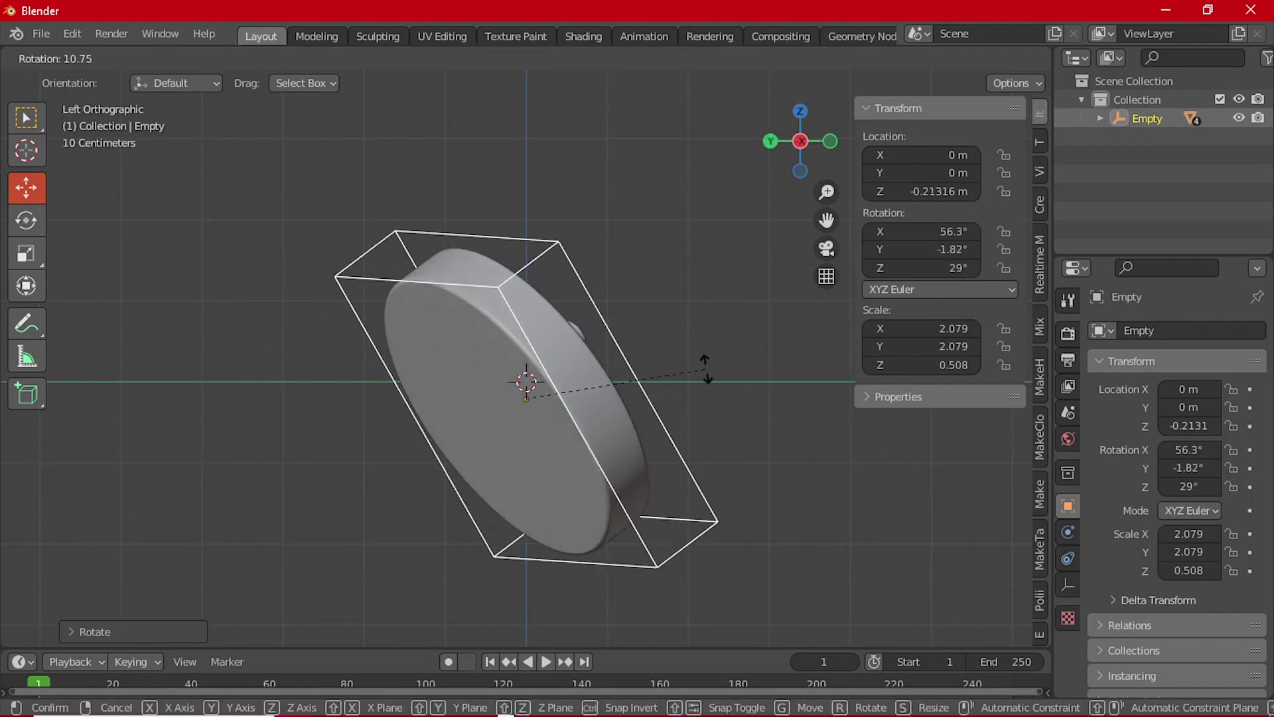
left_click(705, 368)
key("grave")
left_click(616, 324)
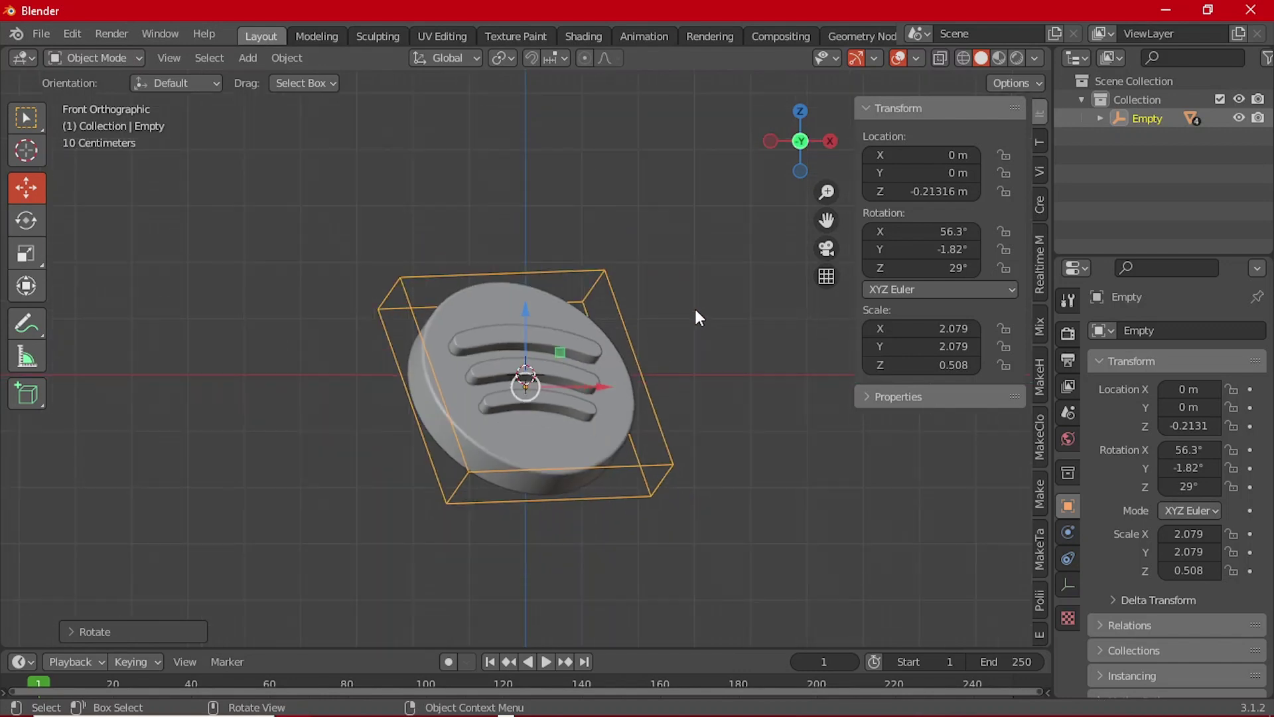
- Add a camera to the scene and move it in front of the logo to about -6.21 m on Y
left_click(690, 361)
scroll(678, 358, "down", 2)
key("shift+a")
mouse_move(625, 322)
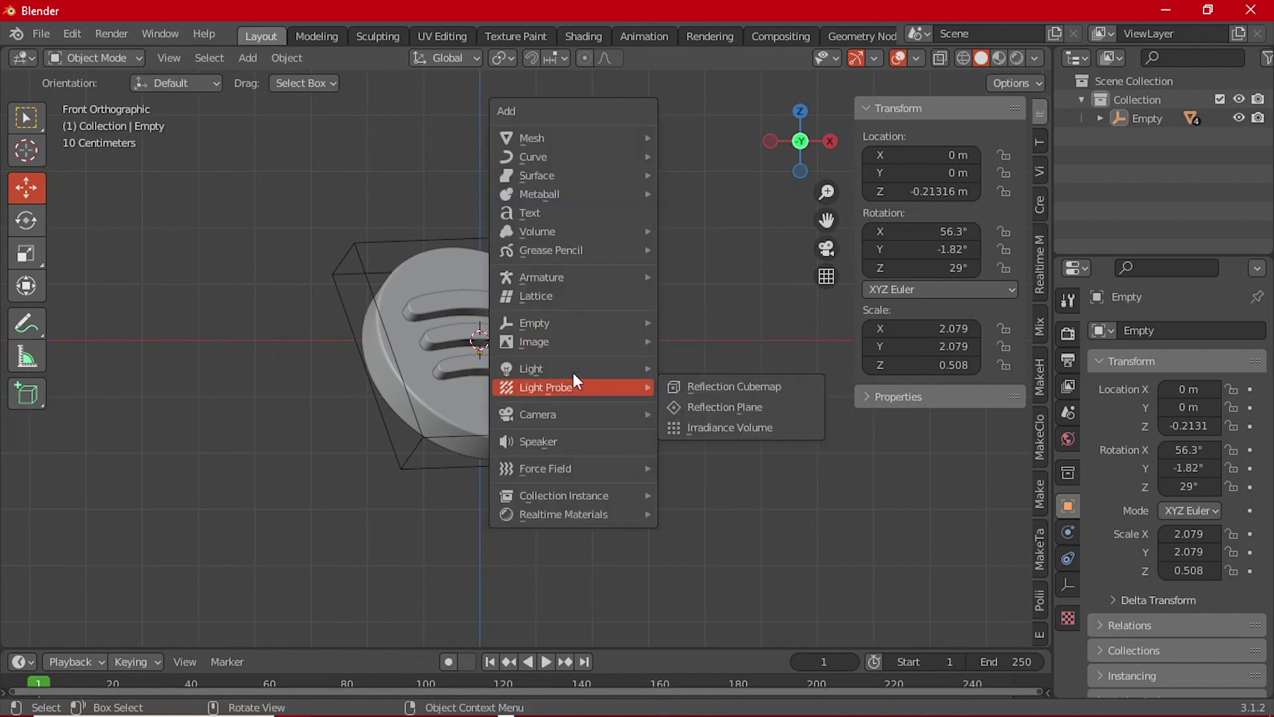
mouse_move(621, 414)
left_click(690, 413)
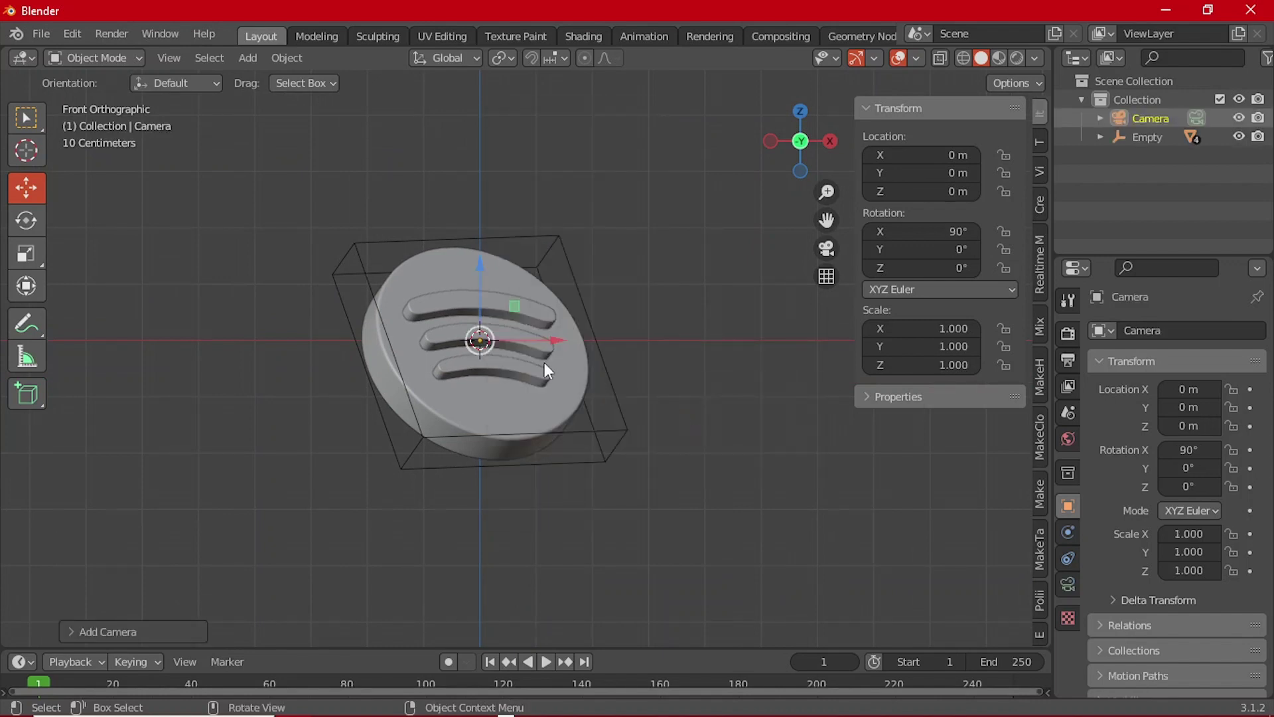
scroll(520, 356, "down", 3)
middle_click_drag(595, 358, 575, 375)
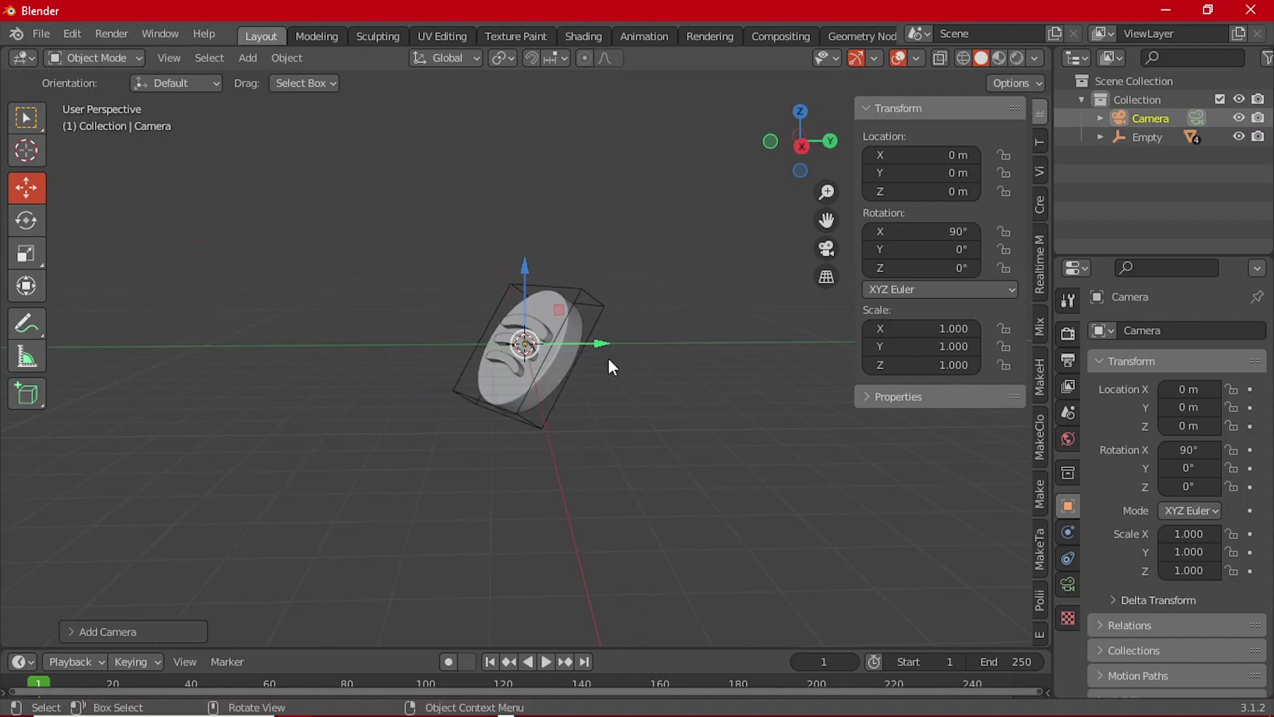
left_click_drag(590, 350, 392, 345)
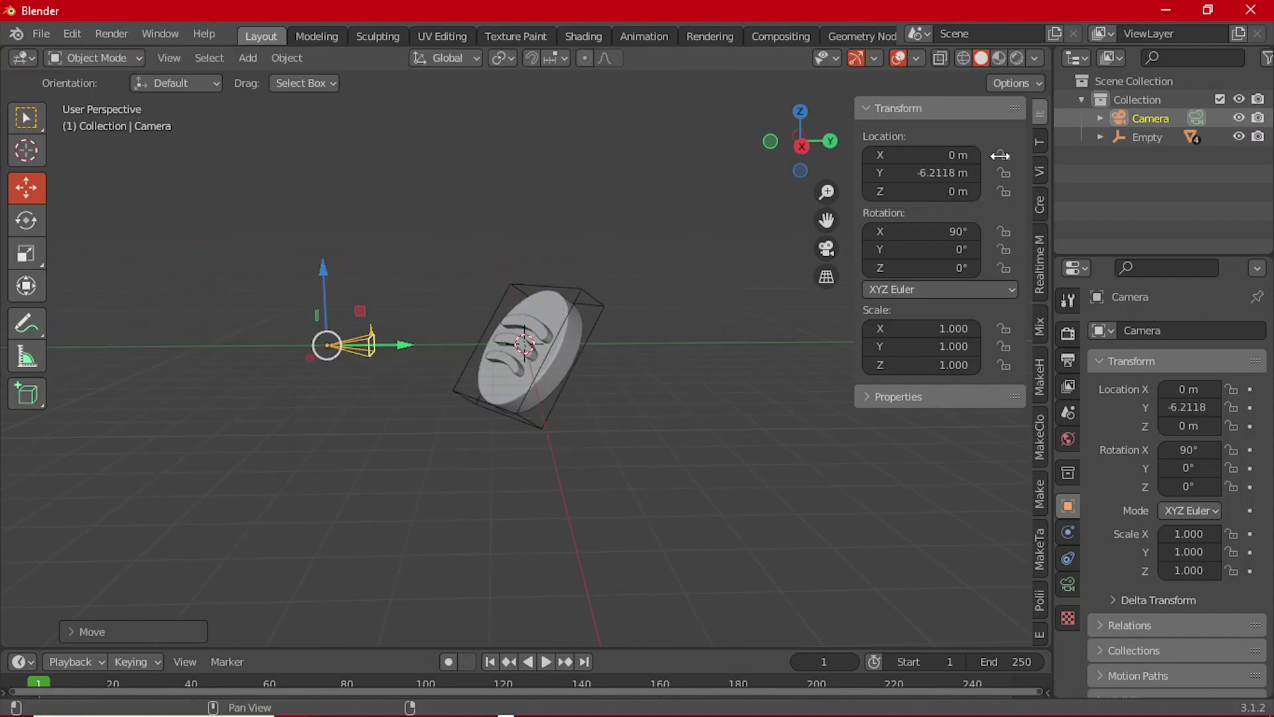
- Turn the Outliner area into a second 3D viewport that looks through the camera
left_click(1067, 61)
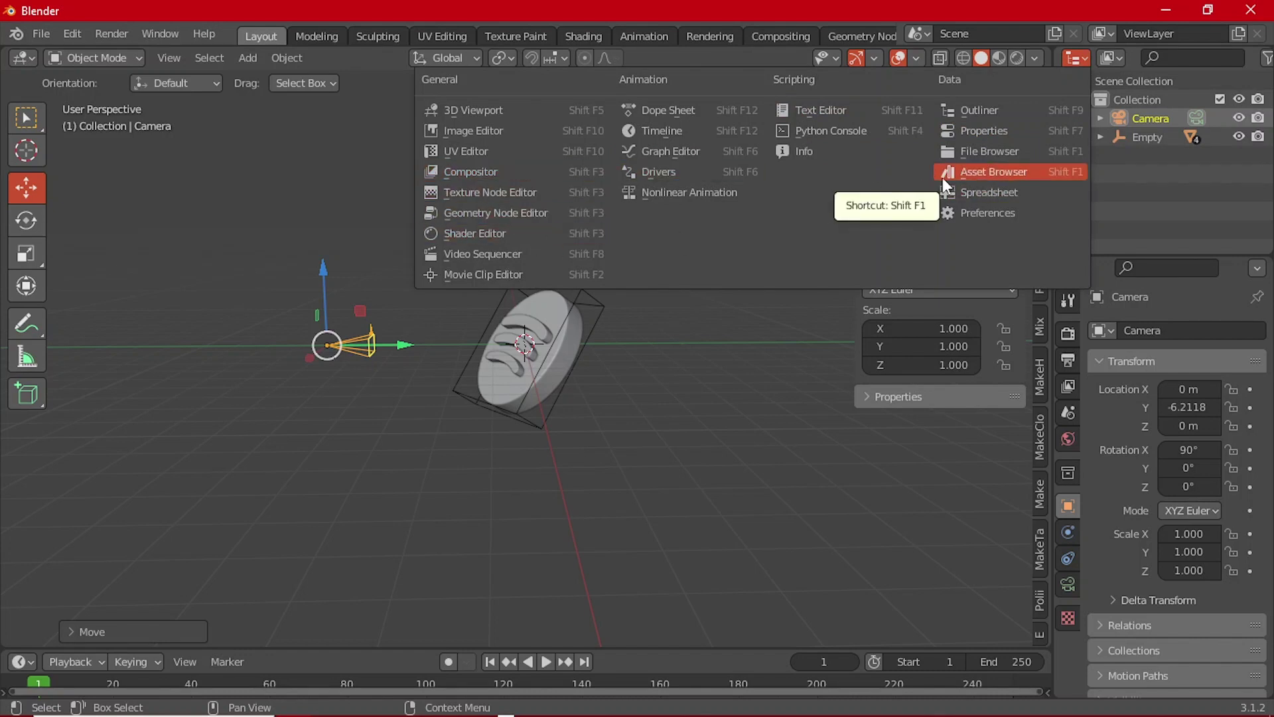
left_click(548, 110)
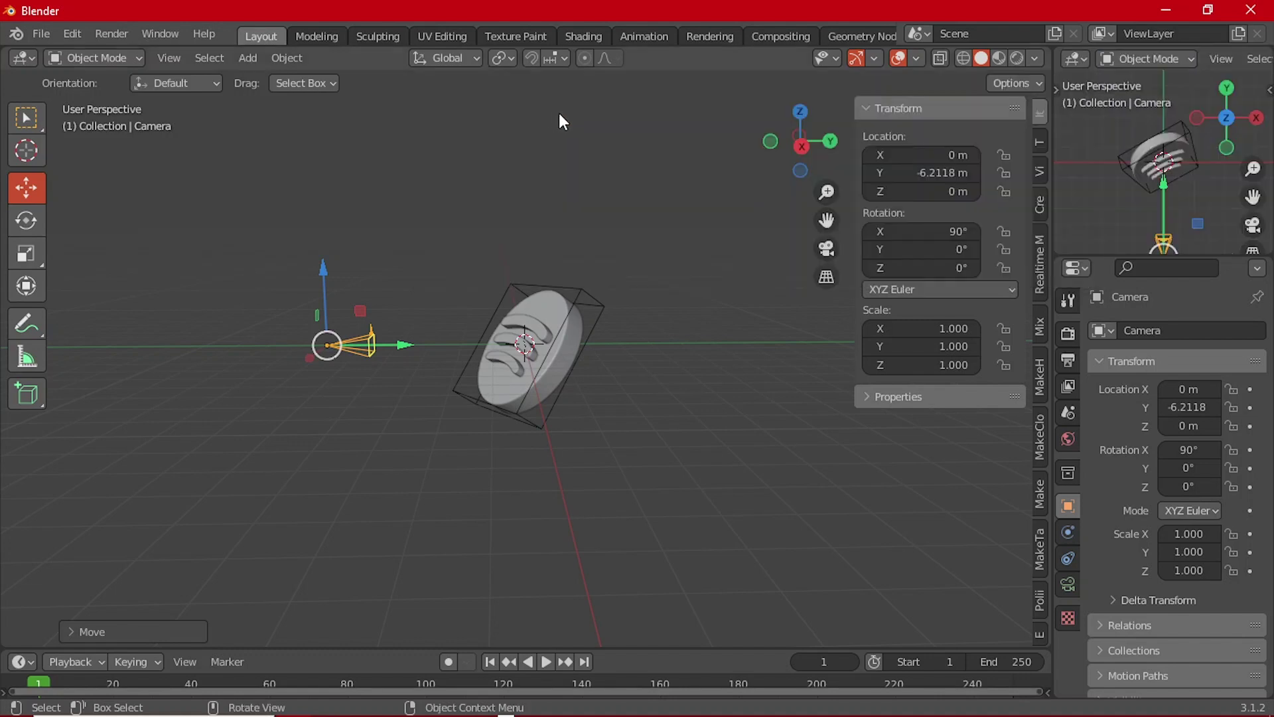
scroll(511, 263, "down", 2)
key("KP_0")
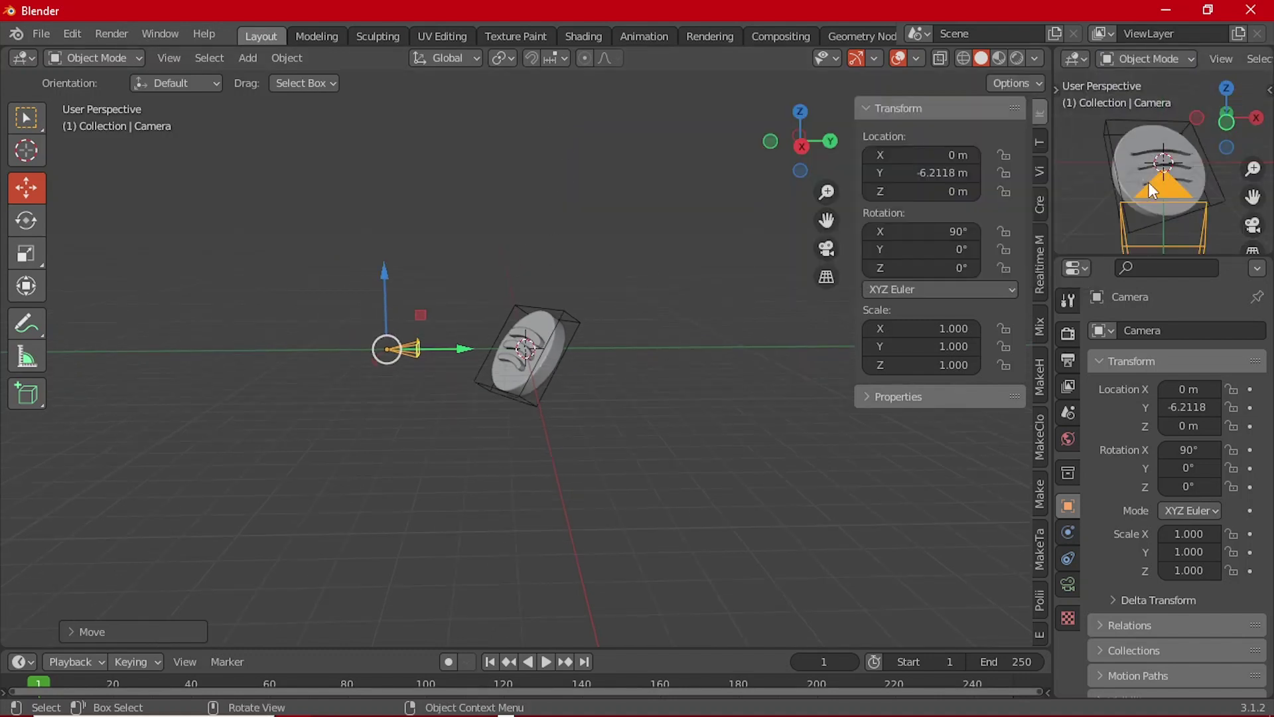
- Set the output resolution to 2000 × 2000 px
left_click(1073, 353)
double_click(1199, 355)
key("BackSpace")
key("BackSpace")
key("BackSpace")
key("BackSpace")
type("20")
key("Return")
double_click(1199, 373)
type("2")
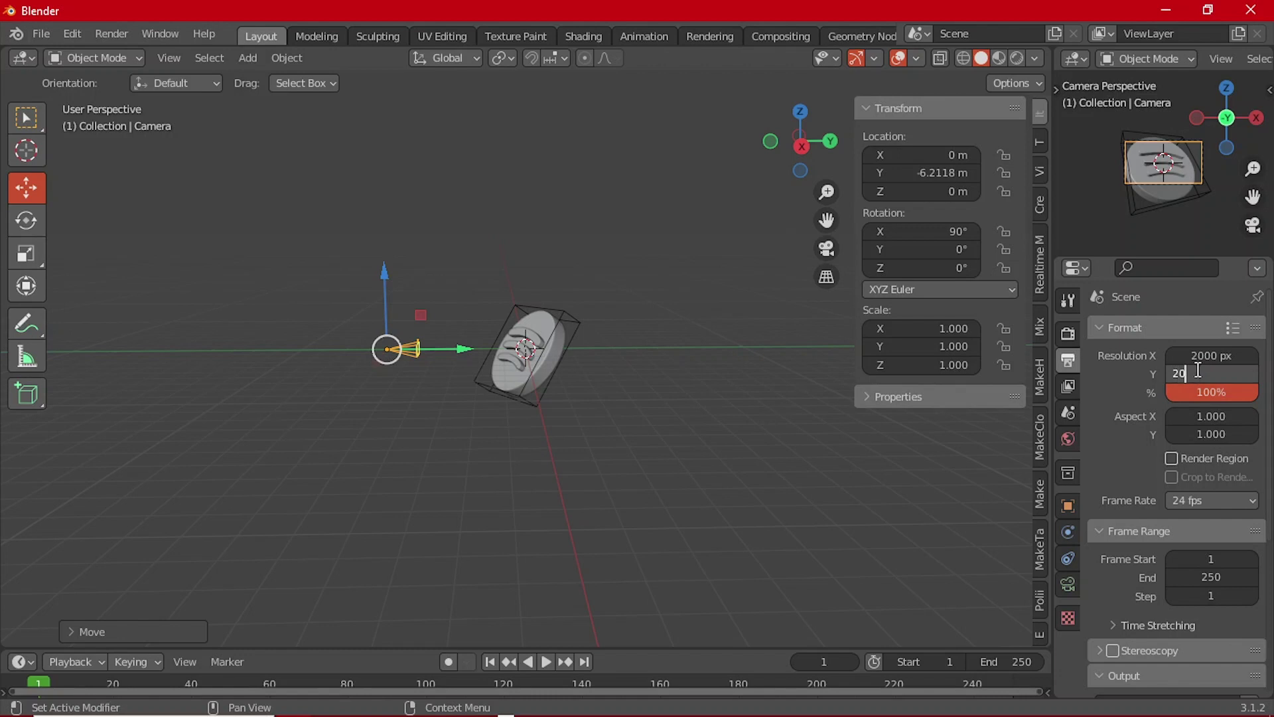
key("Return")
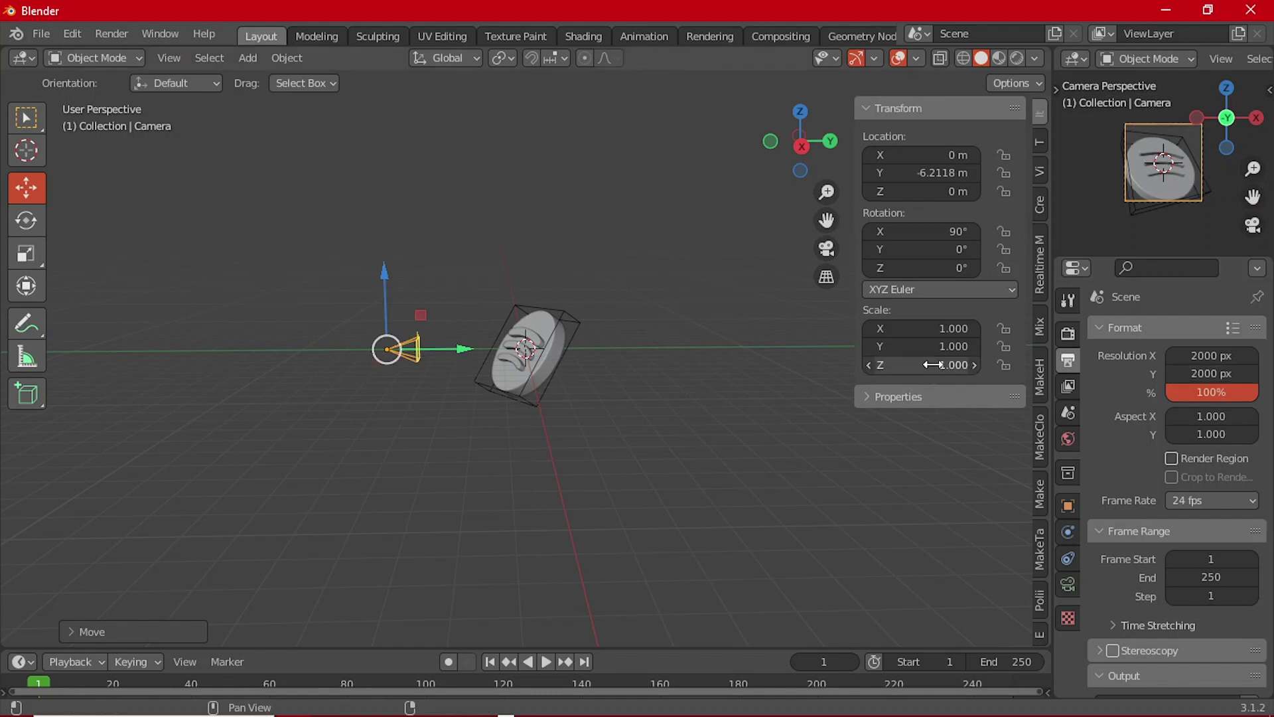
- Move the camera back to about -8.65 m on Y and lower it to about -0.039 m on Z
scroll(517, 350, "down", 2)
scroll(507, 372, "up", 1)
key("g")
key("y")
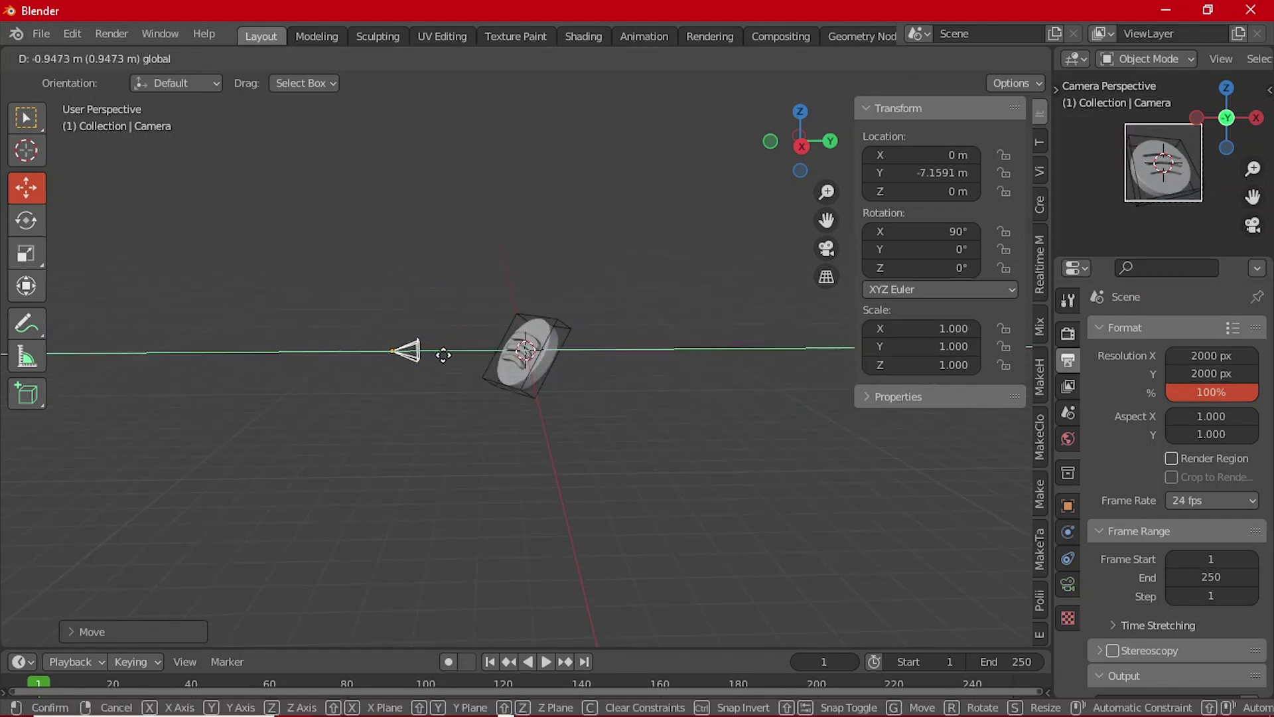
left_click(417, 357)
mouse_move(1163, 166)
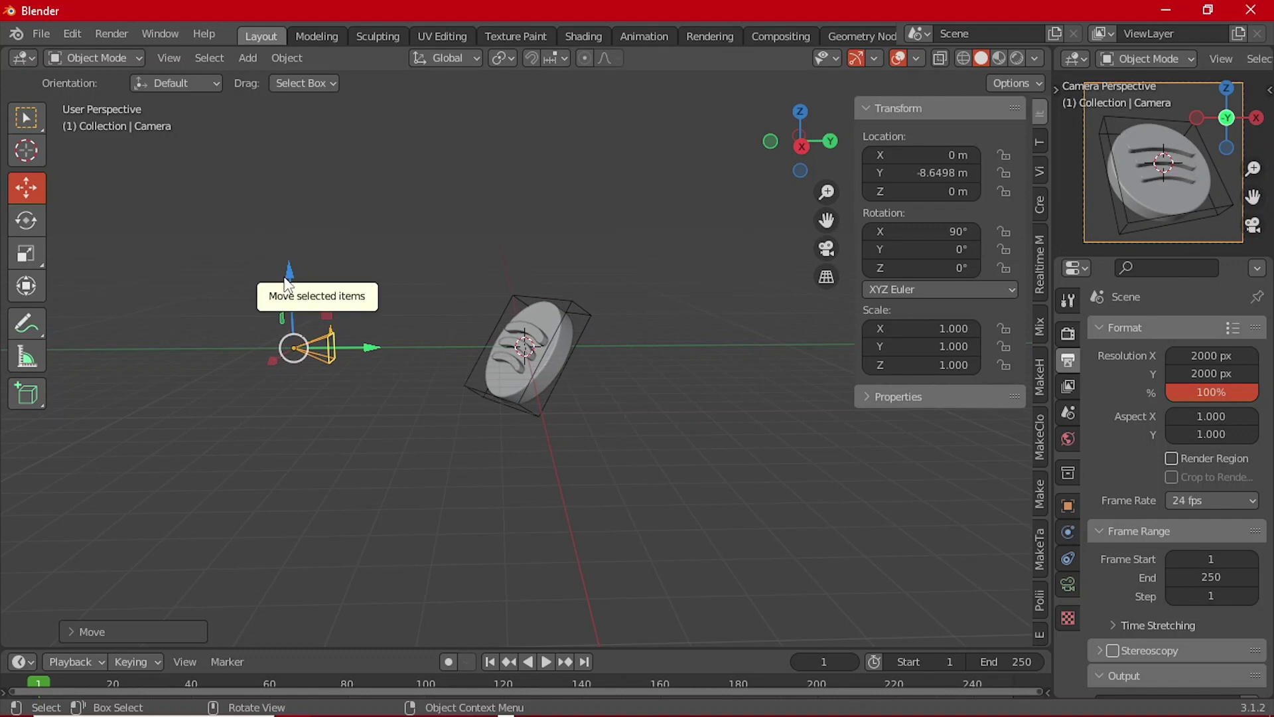
key("g")
key("z")
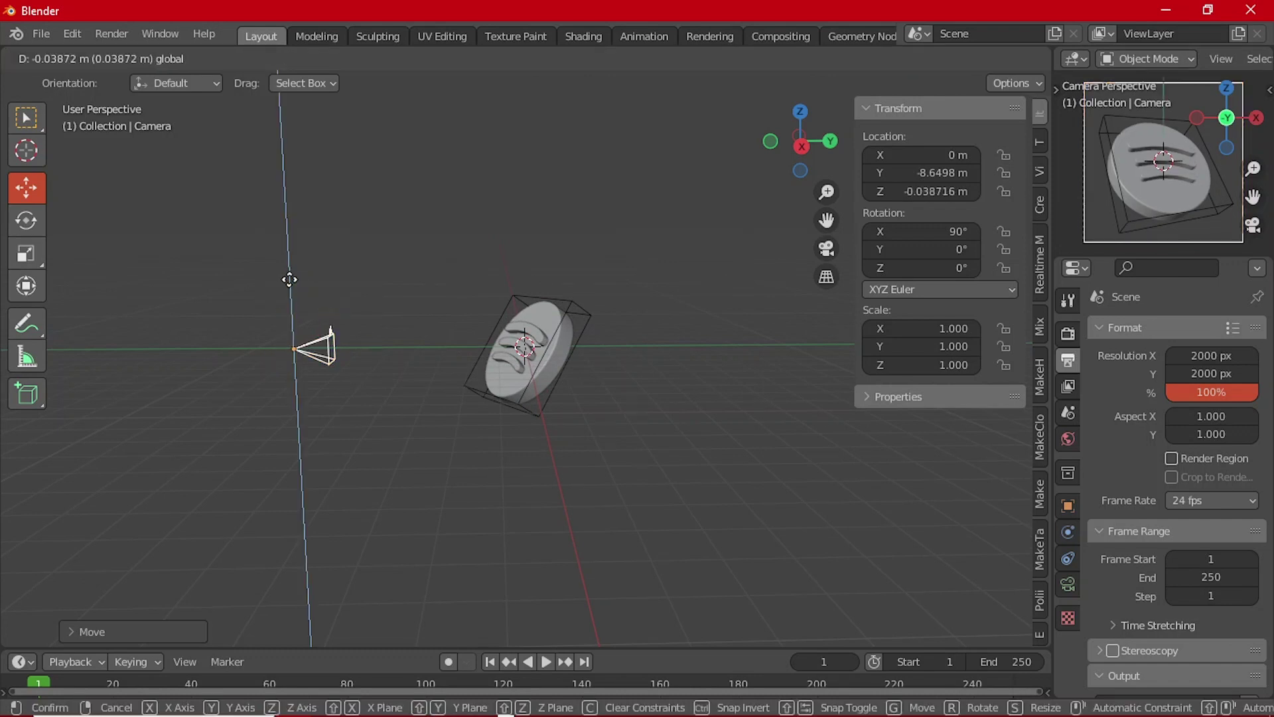
left_click(290, 280)
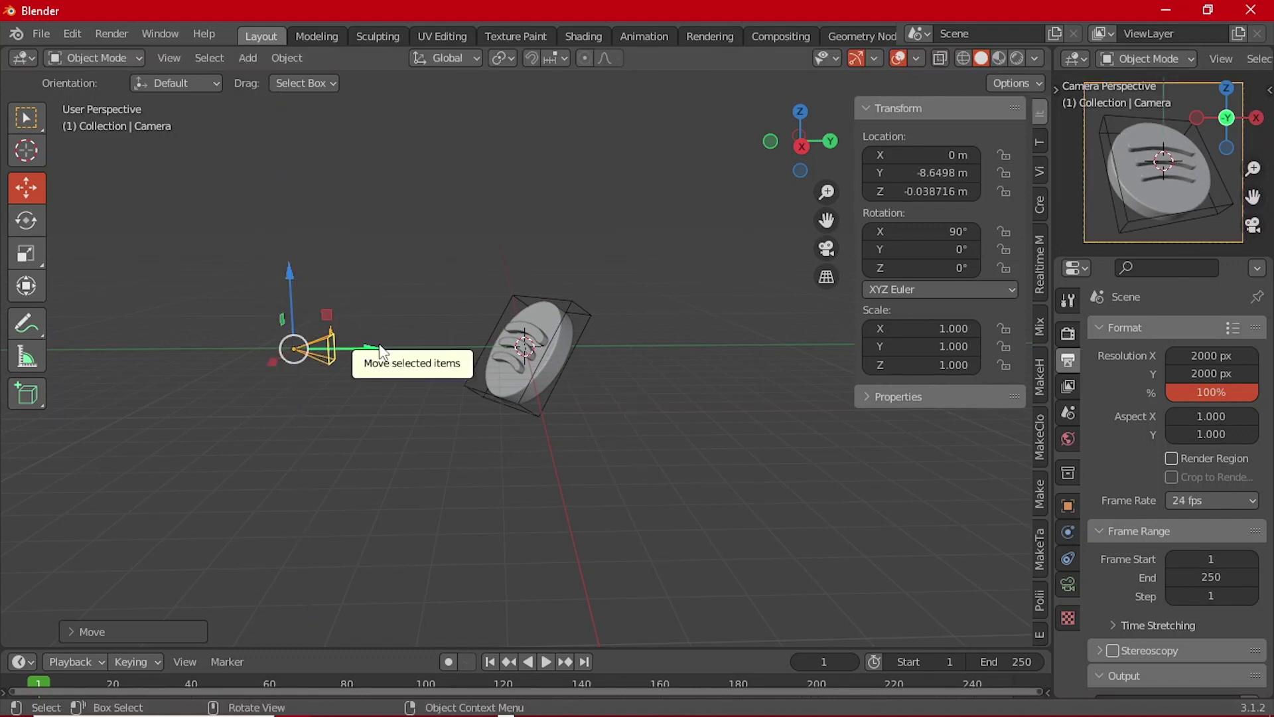
- Switch the main viewport to the camera view and hide the viewport overlays
key("grave")
left_click(308, 288)
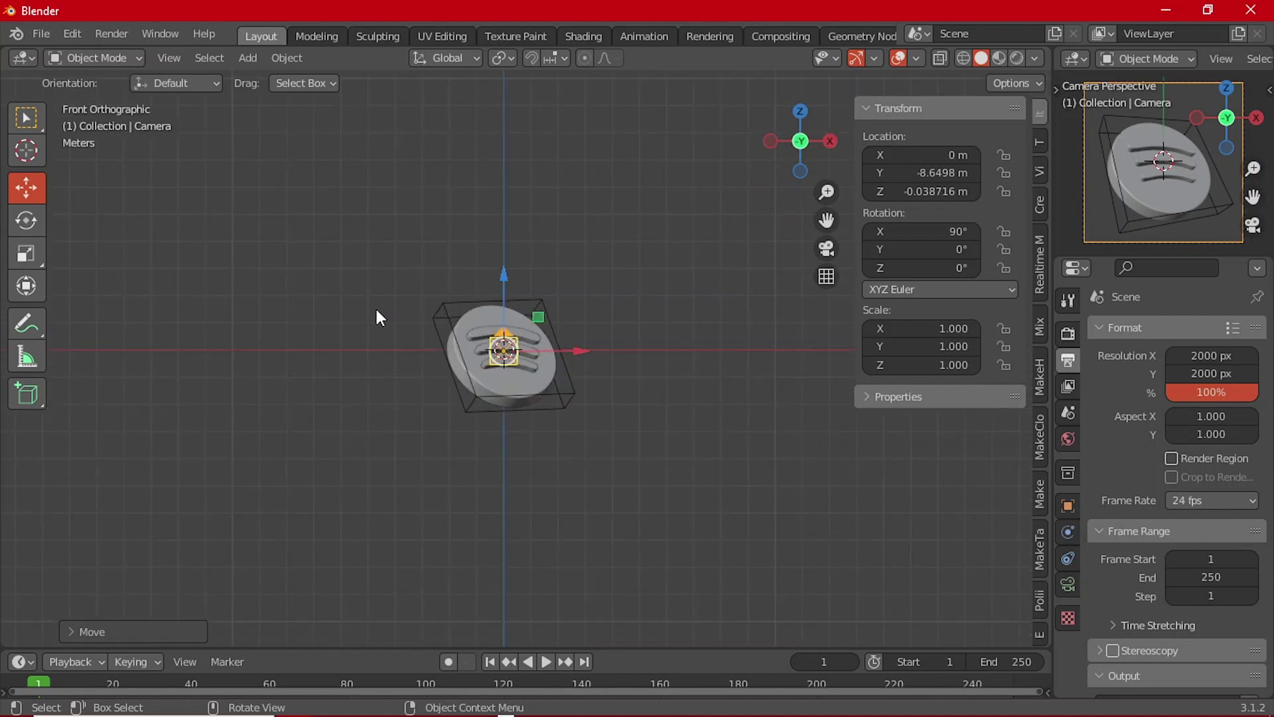
key("KP_0")
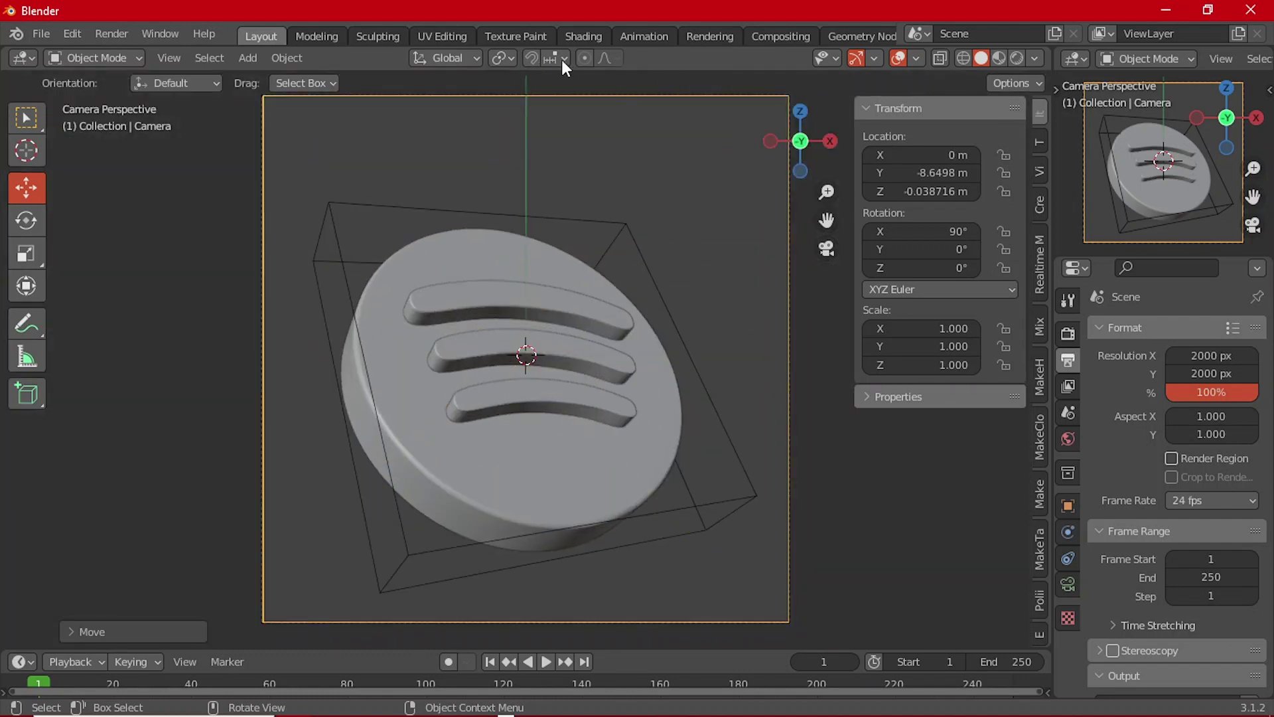
left_click(898, 58)
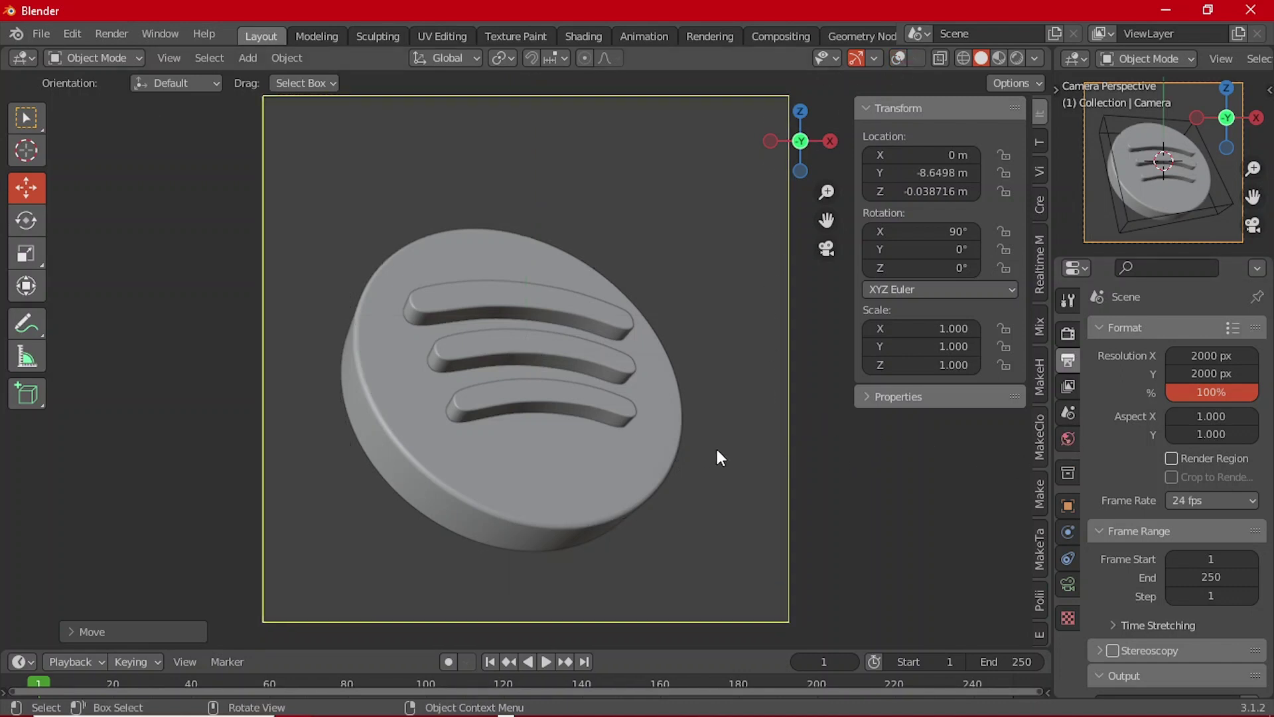
- Shift the camera to about -0.146 m on X and -0.207 m on Z to centre the logo in the frame
key("g")
key("x")
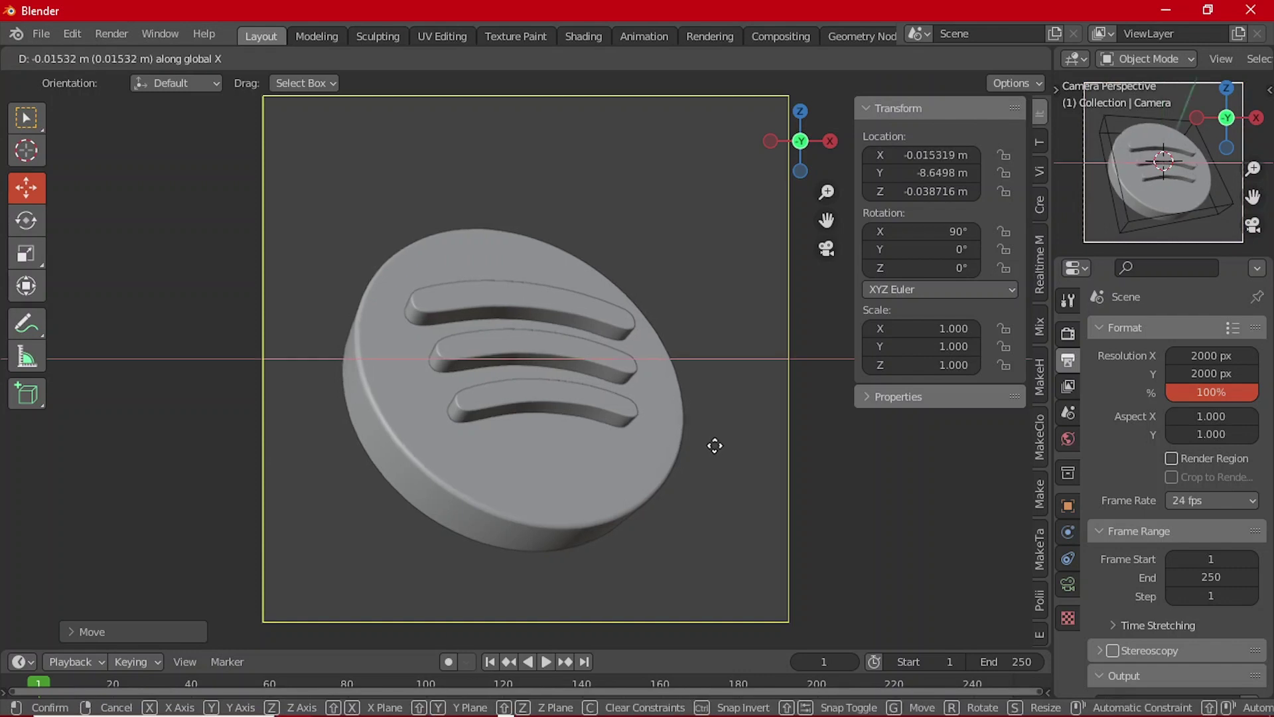
left_click(702, 446)
key("g")
key("y")
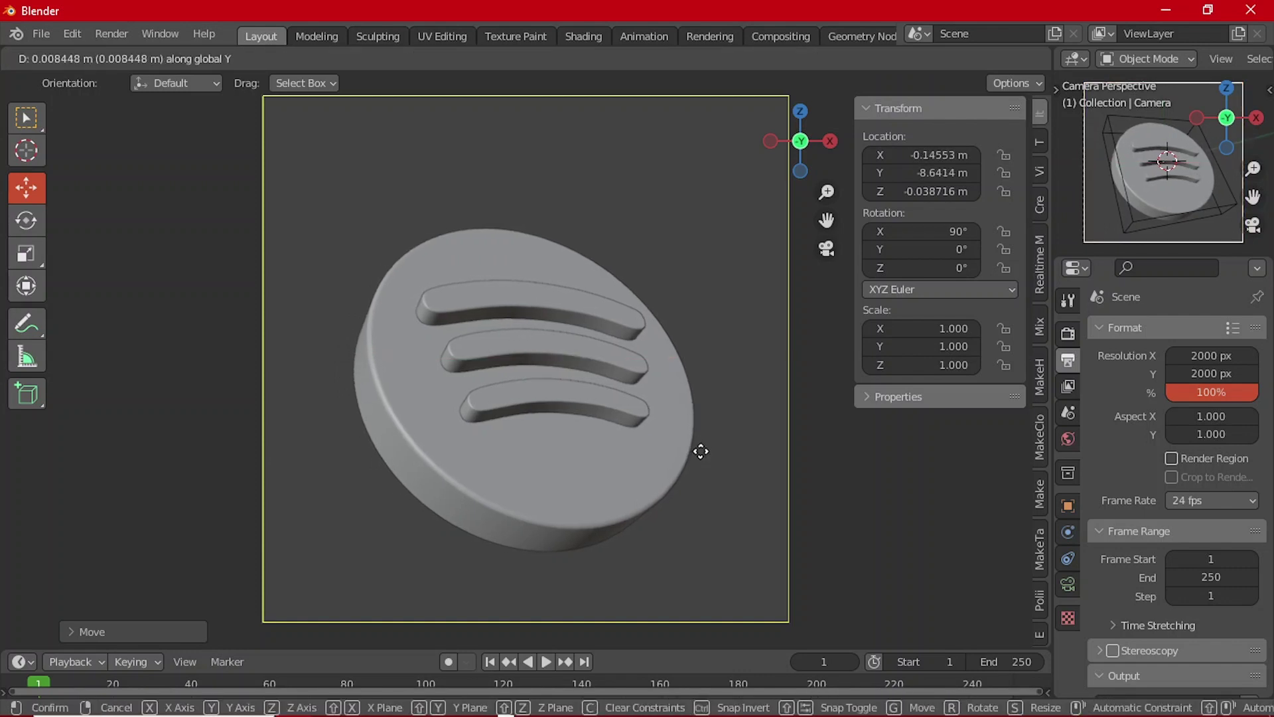
key("z")
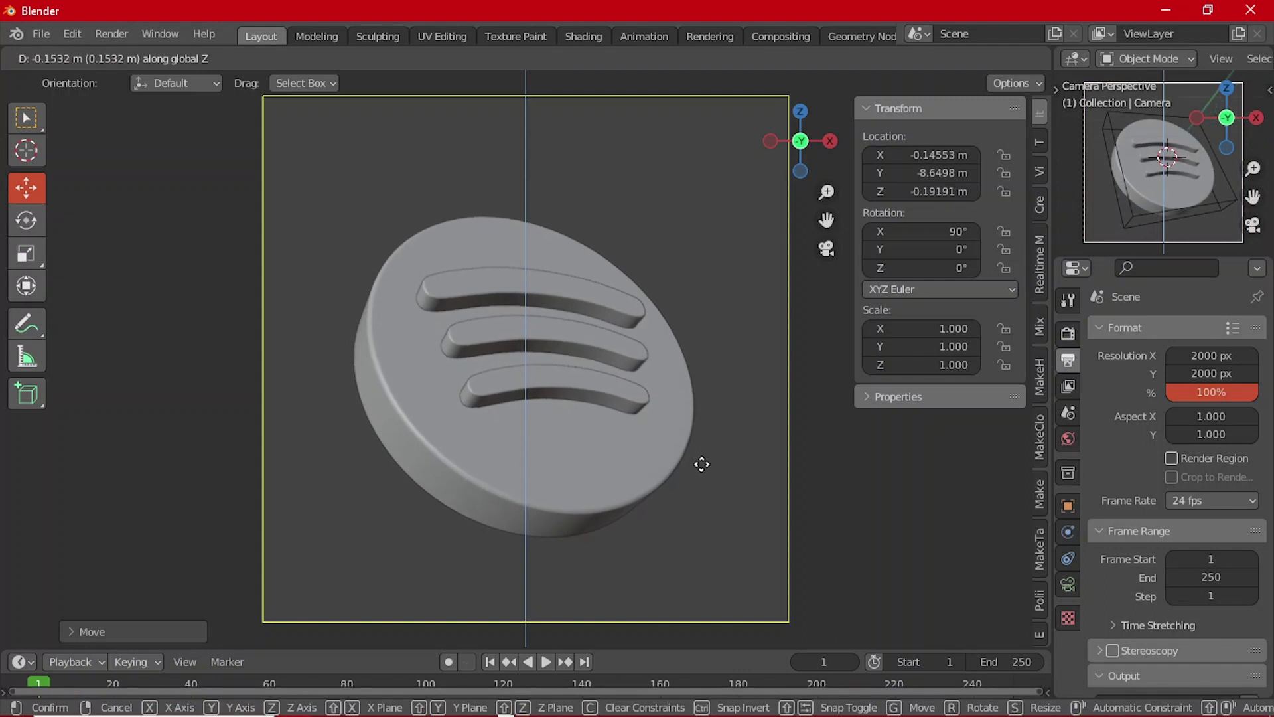
left_click(706, 474)
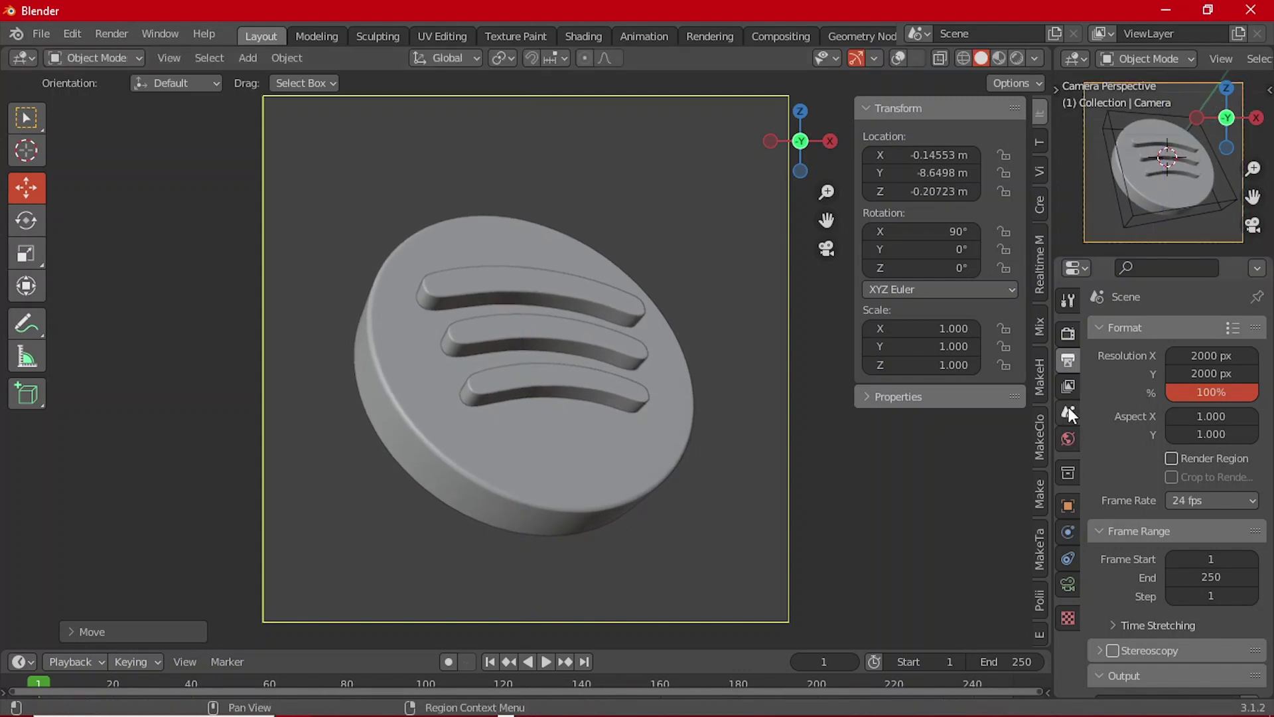
- Set the camera's focal length to 70 mm and lower the camera to about -0.355 m on Z
left_click(1068, 583)
left_click_drag(1198, 419, 1262, 420)
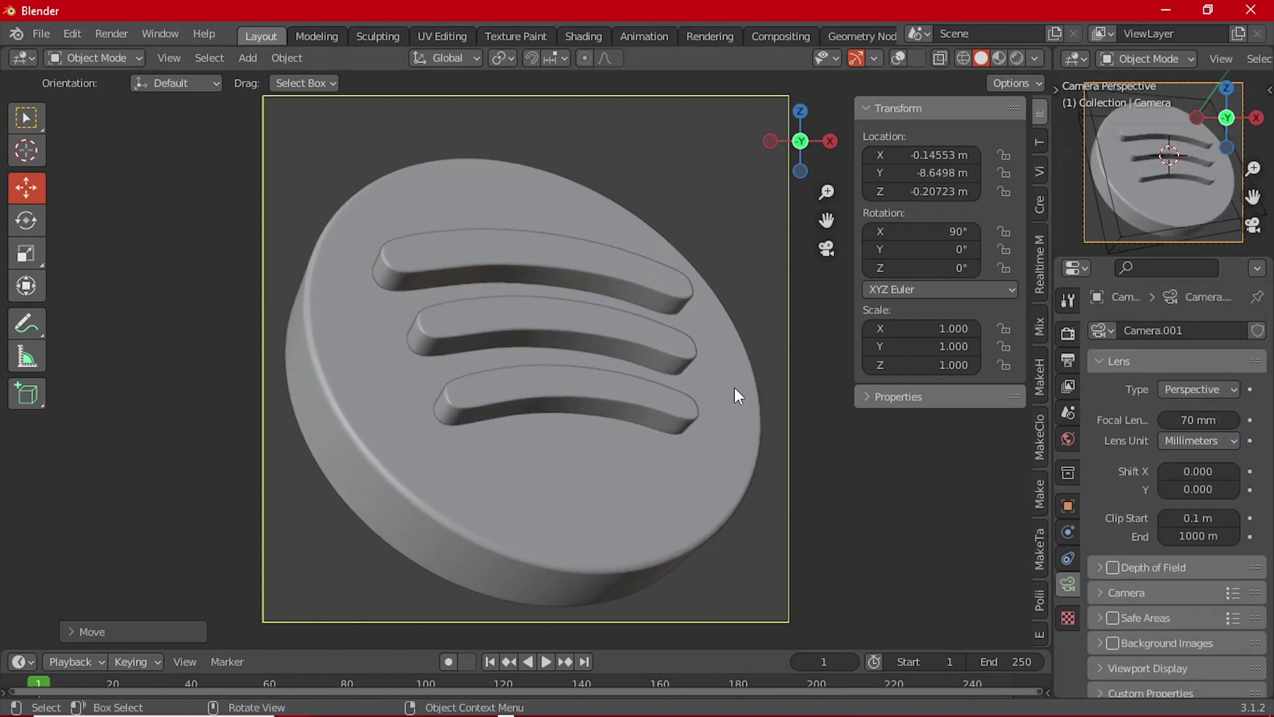
key("g")
key("y")
key("z")
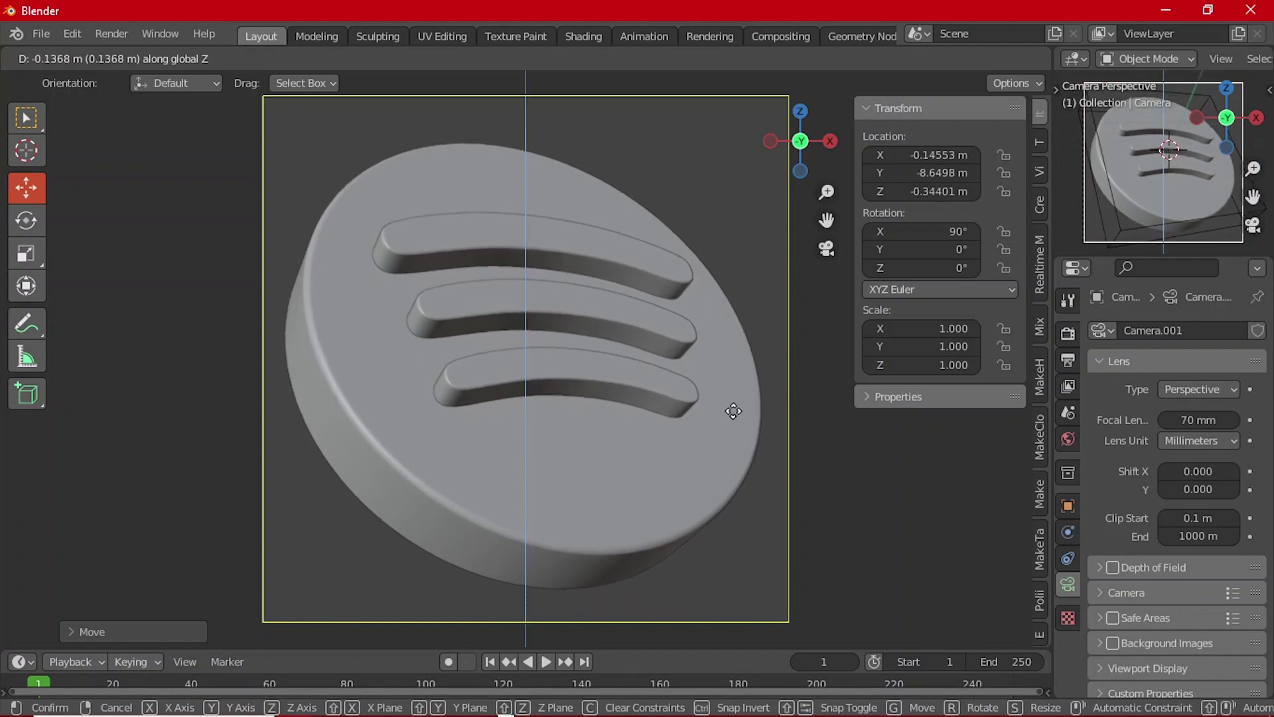
left_click(739, 421)
- Nudge the camera to about -0.184 m on X and -0.382 m on Z
key("g")
key("x")
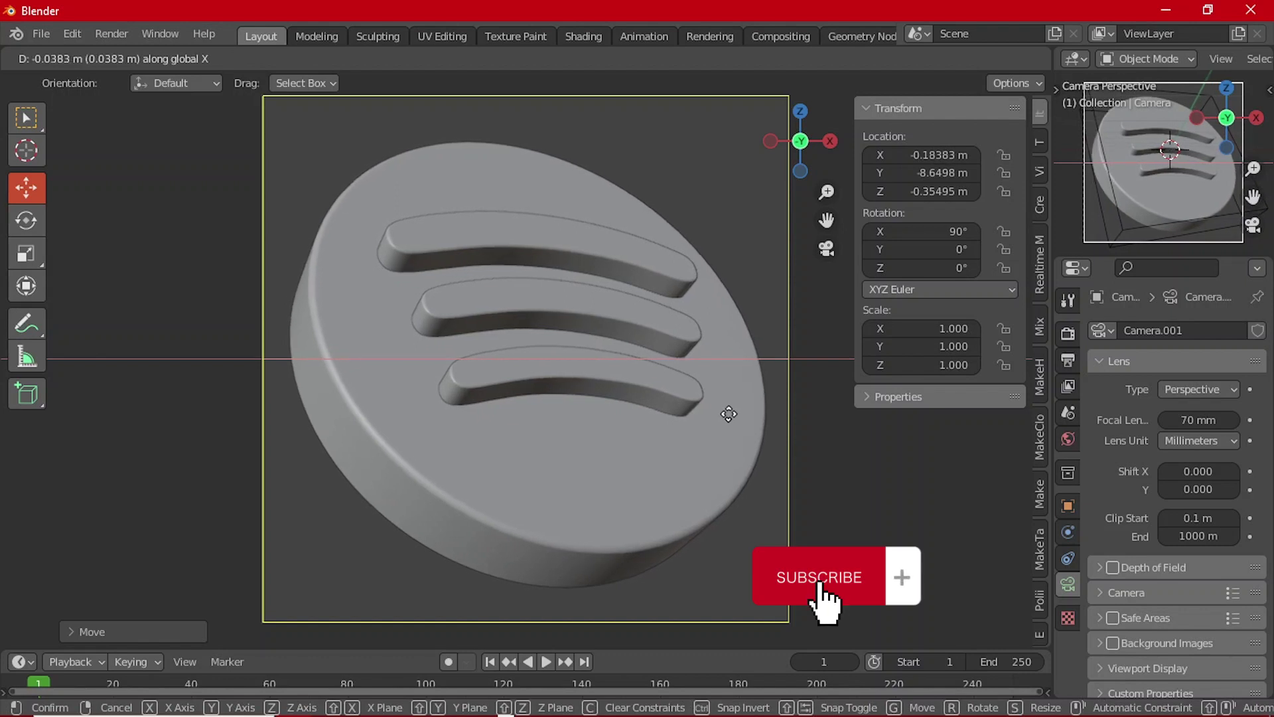
left_click(729, 414)
key("g")
key("z")
left_click(729, 418)
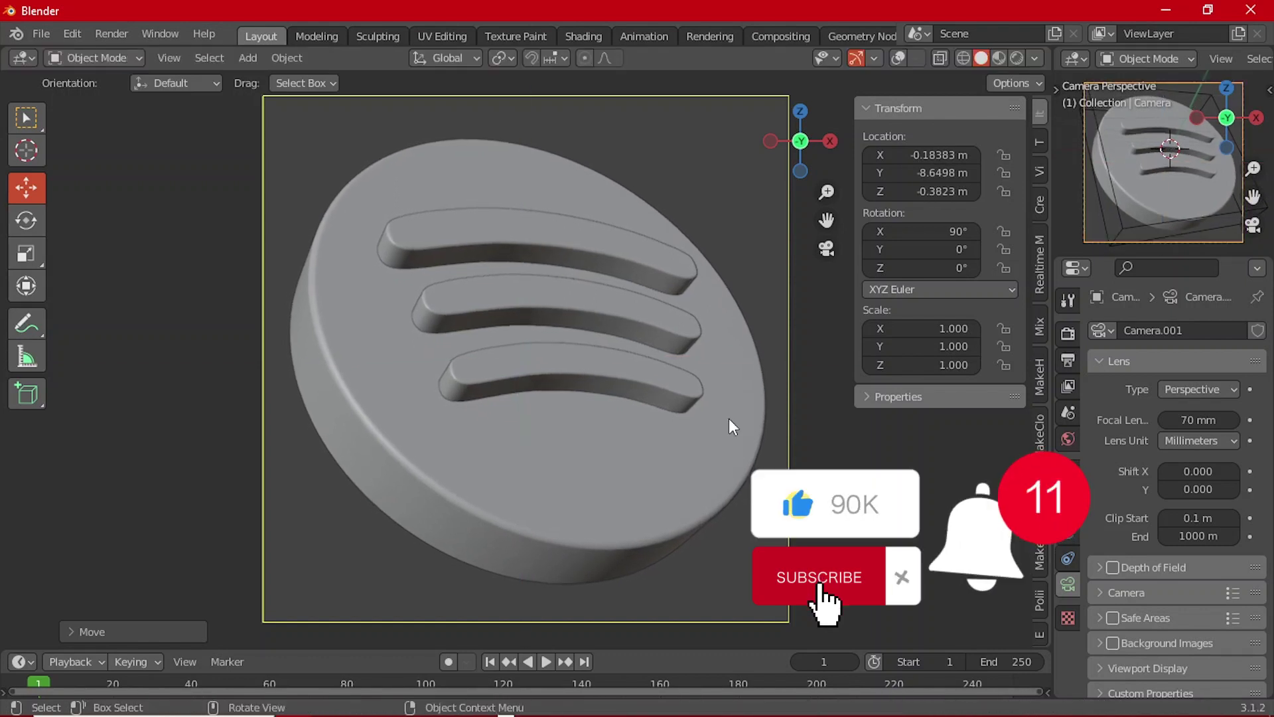
- Leave the camera view in the main viewport and show the viewport overlays again
scroll(722, 418, "down", 1)
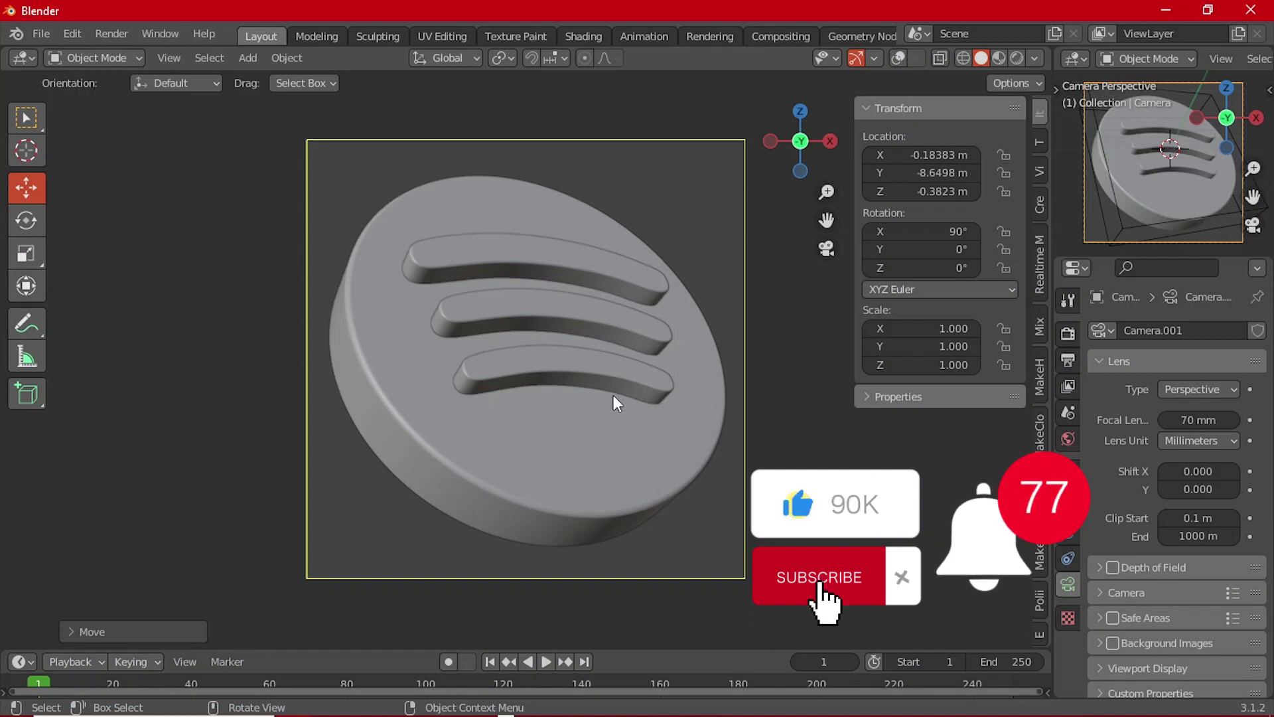
middle_click_drag(674, 353, 575, 387)
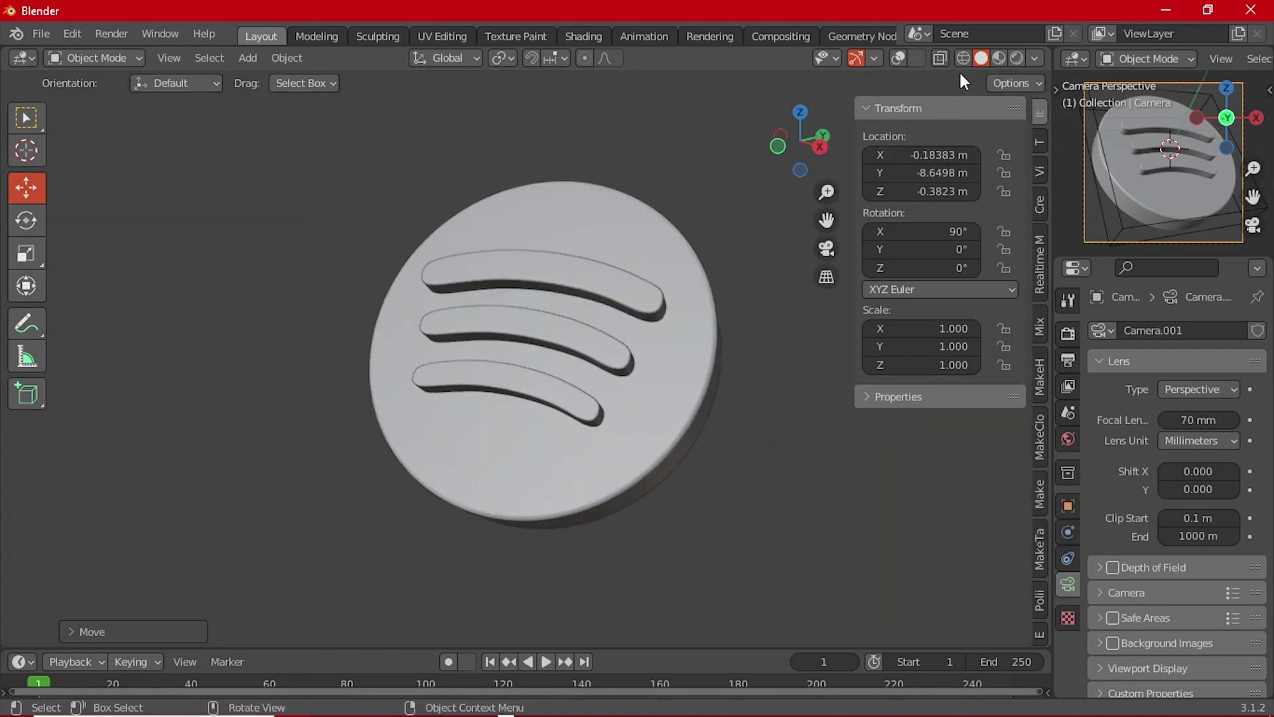
left_click(900, 60)
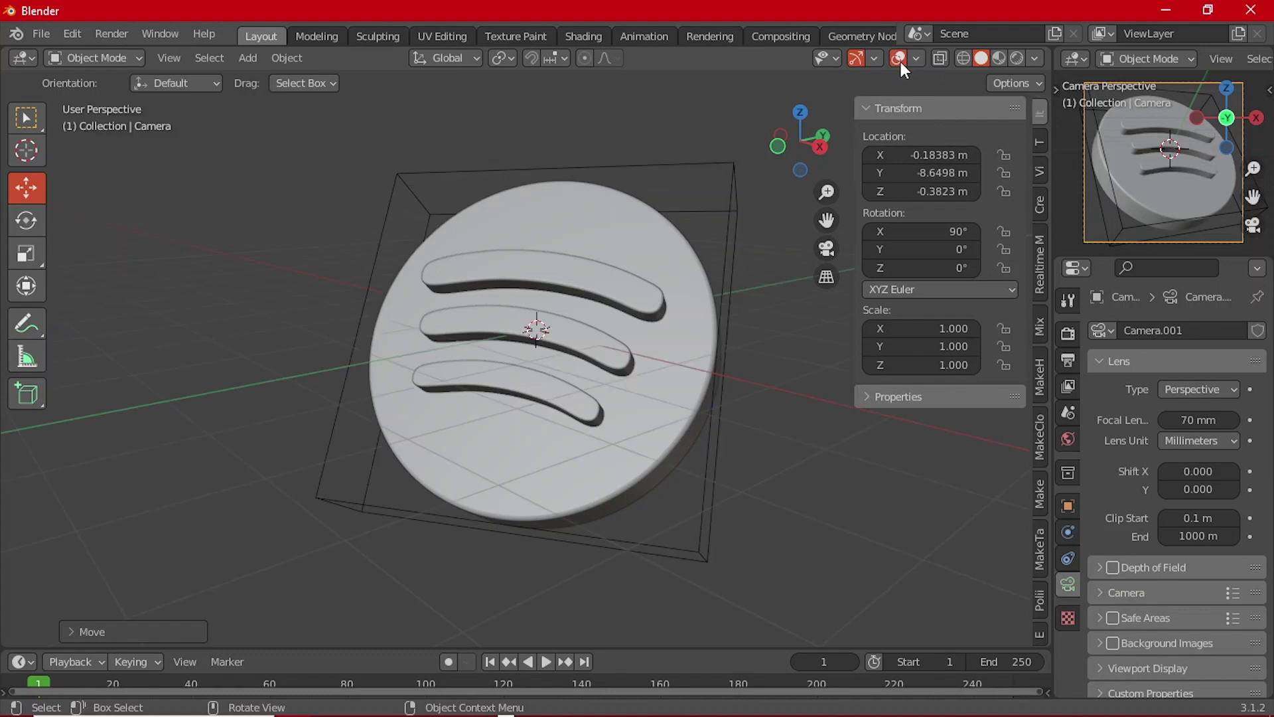
middle_click_drag(543, 291, 685, 289)
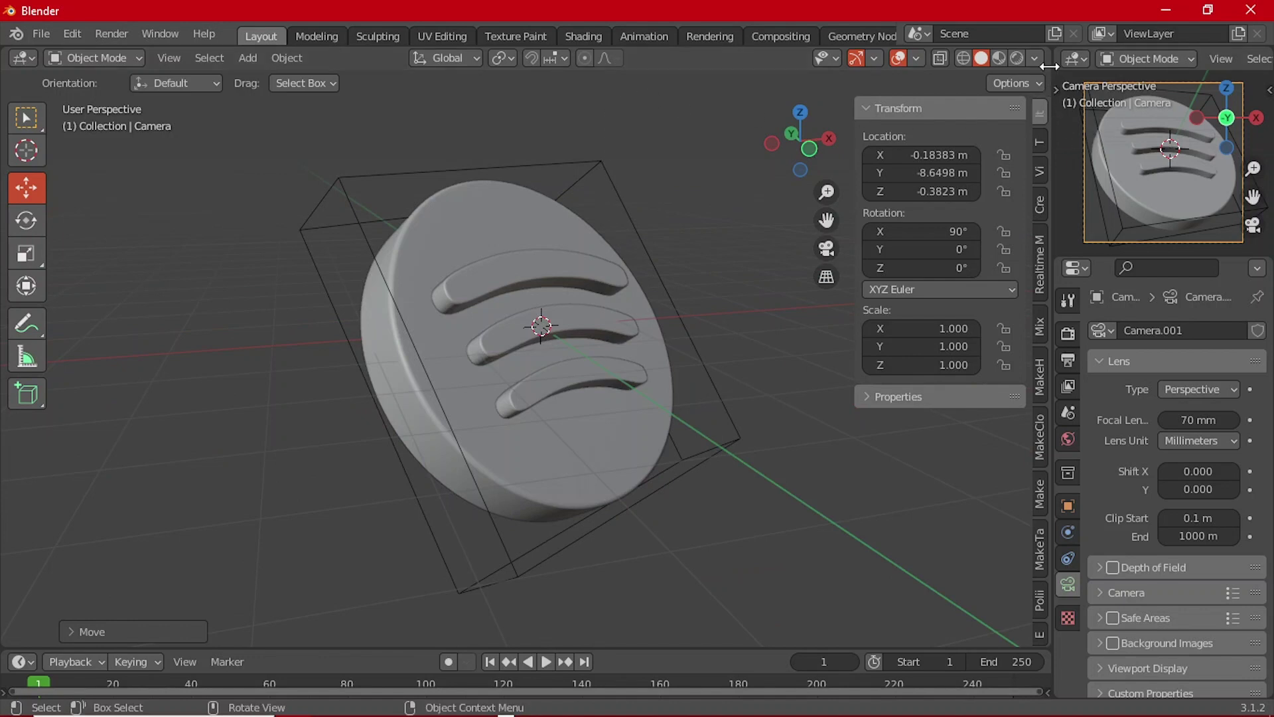
- Split the main viewport in two, then show the fitted camera view without its sidebar in one half
left_click_drag(1057, 49, 705, 73)
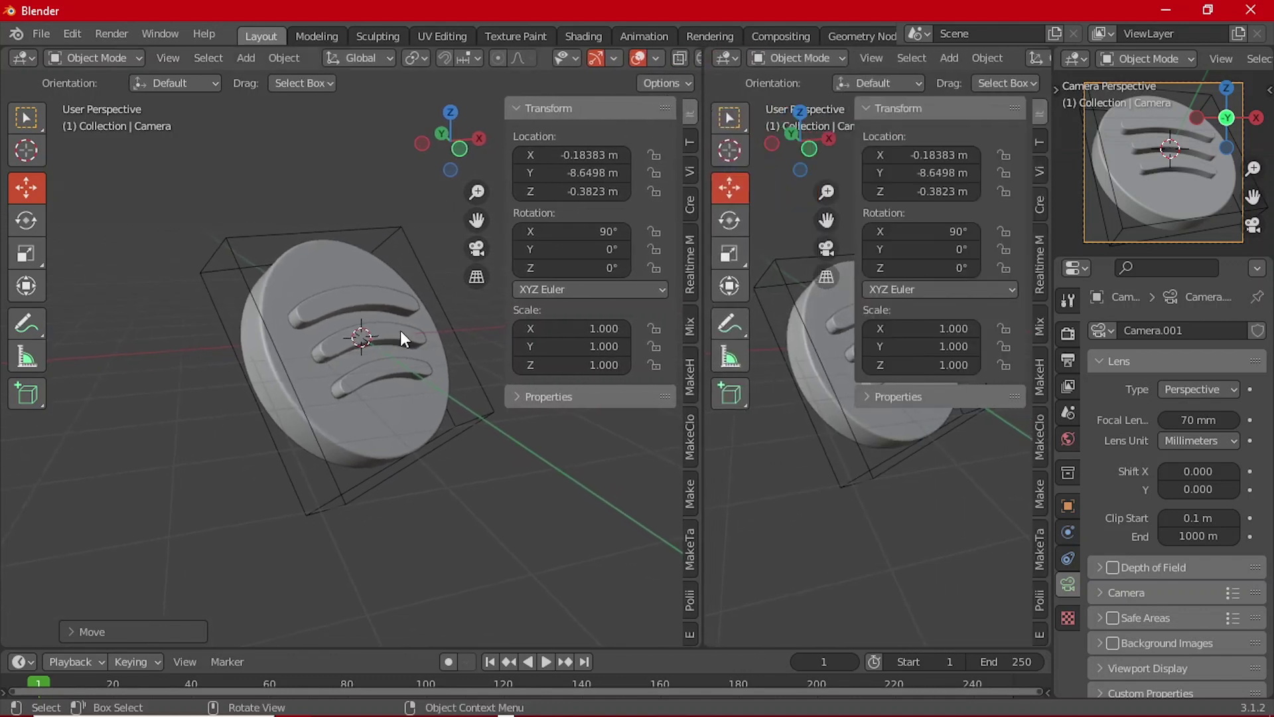
key("KP_0")
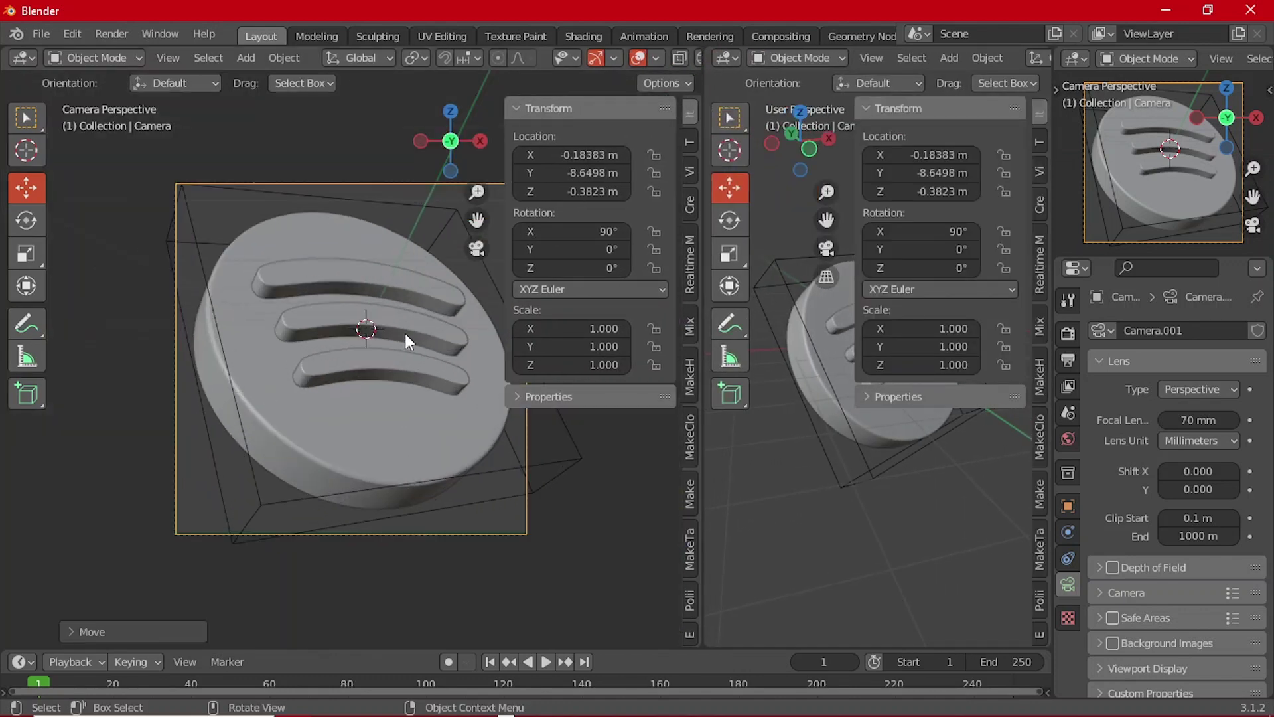
key("b")
key("Escape")
key("n")
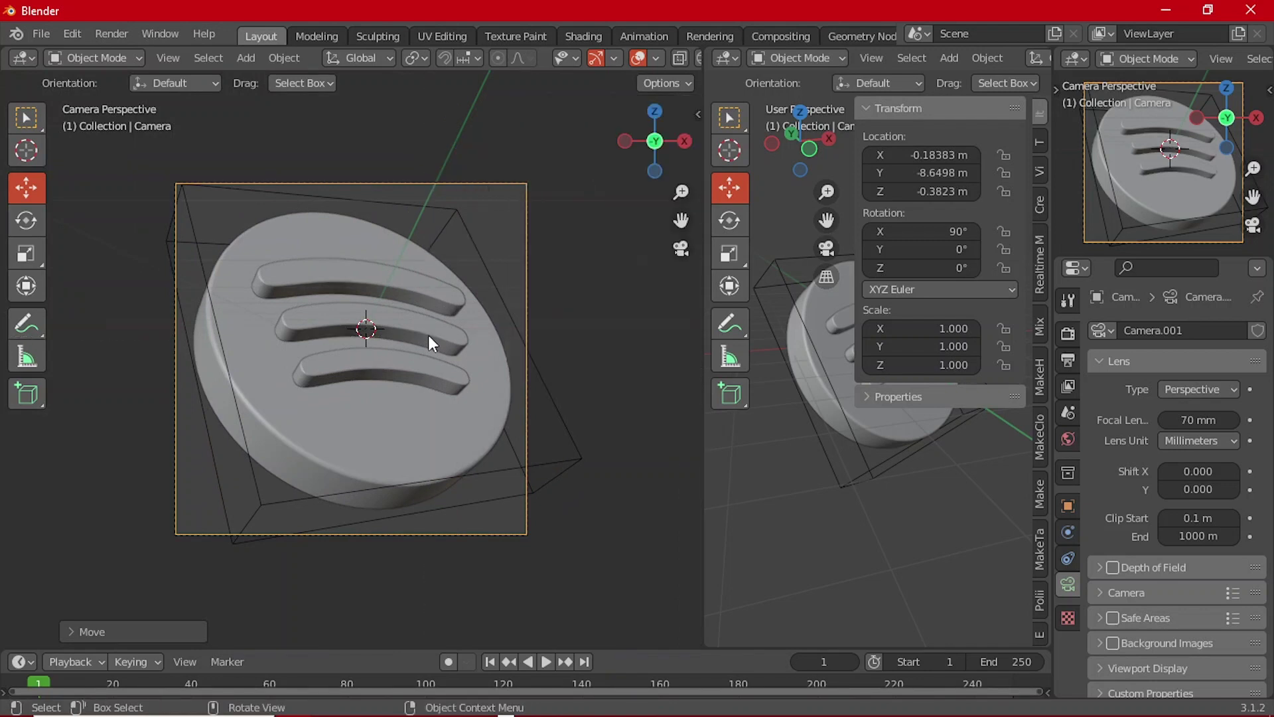
key("Home")
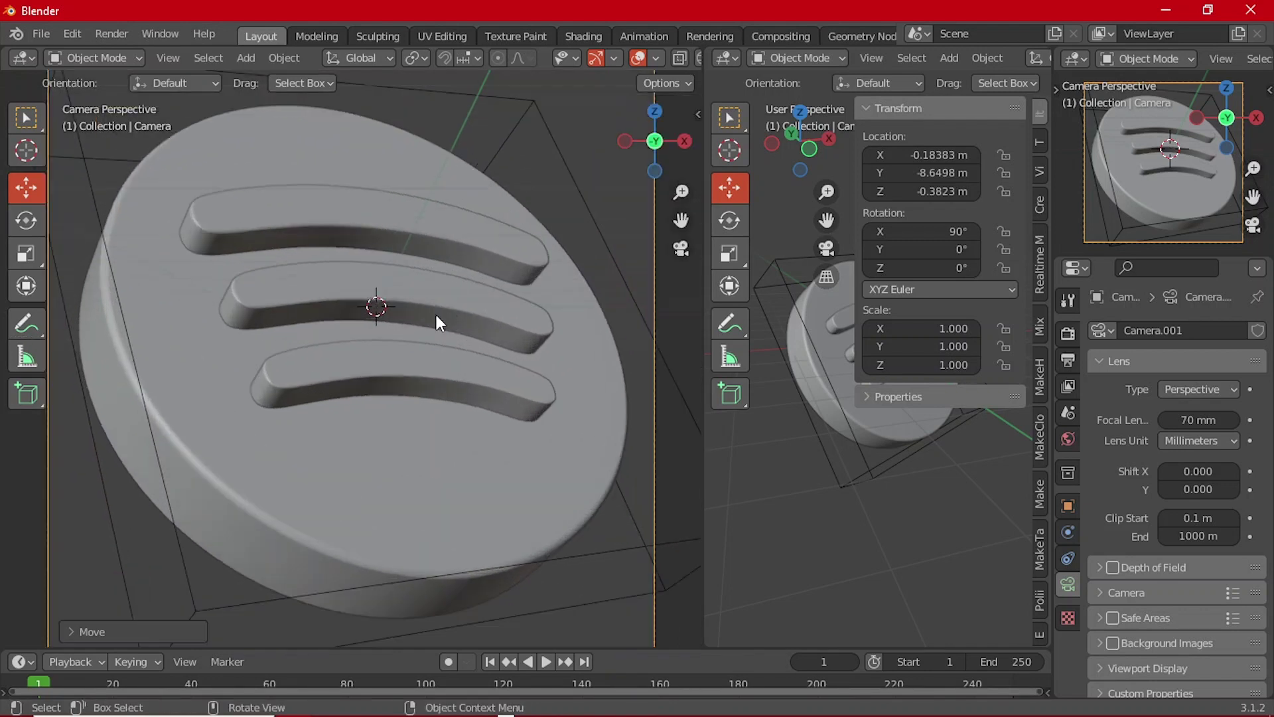
key("Home")
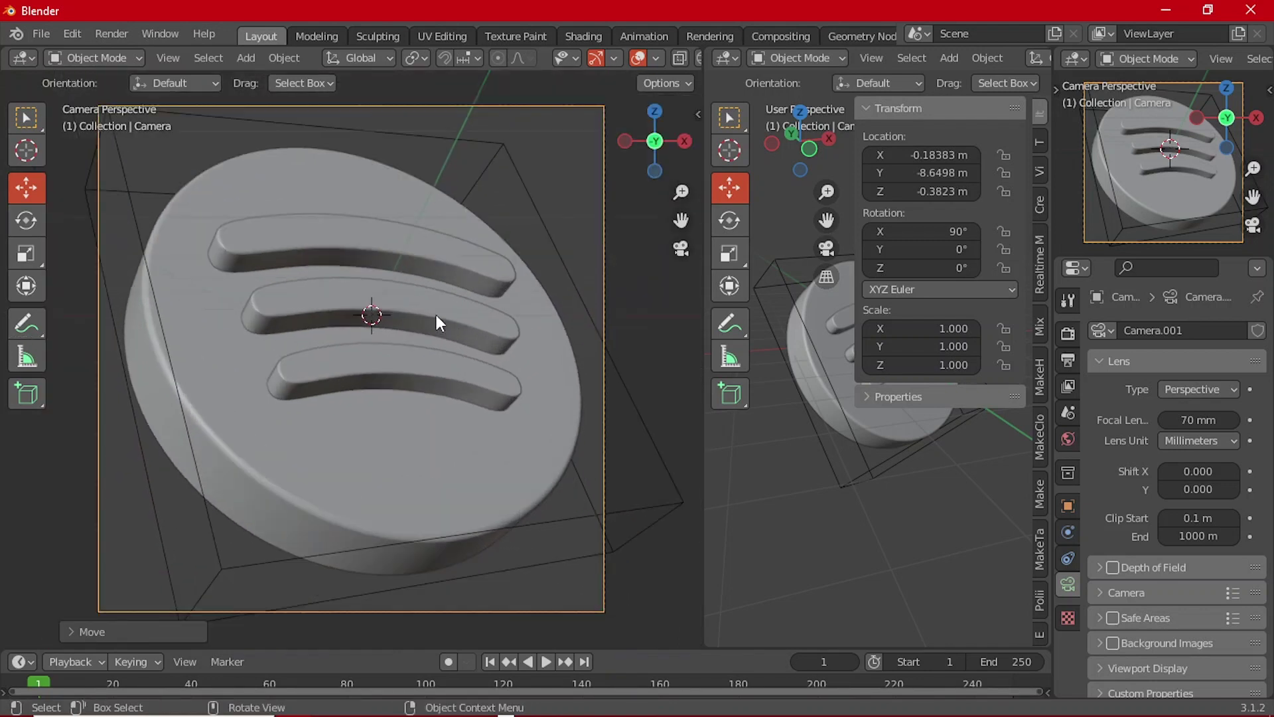
- Turn the other half of the split viewport into a Shader Editor and shrink its sidebar
left_click(728, 58)
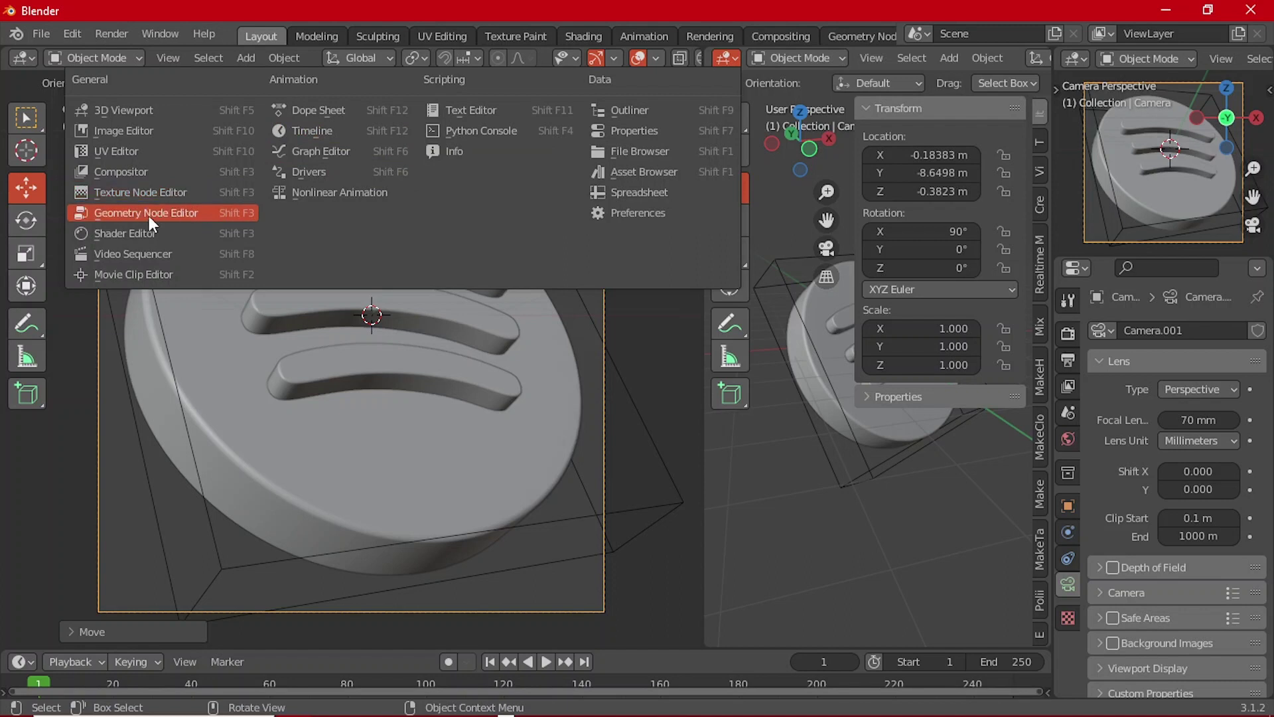
left_click(148, 233)
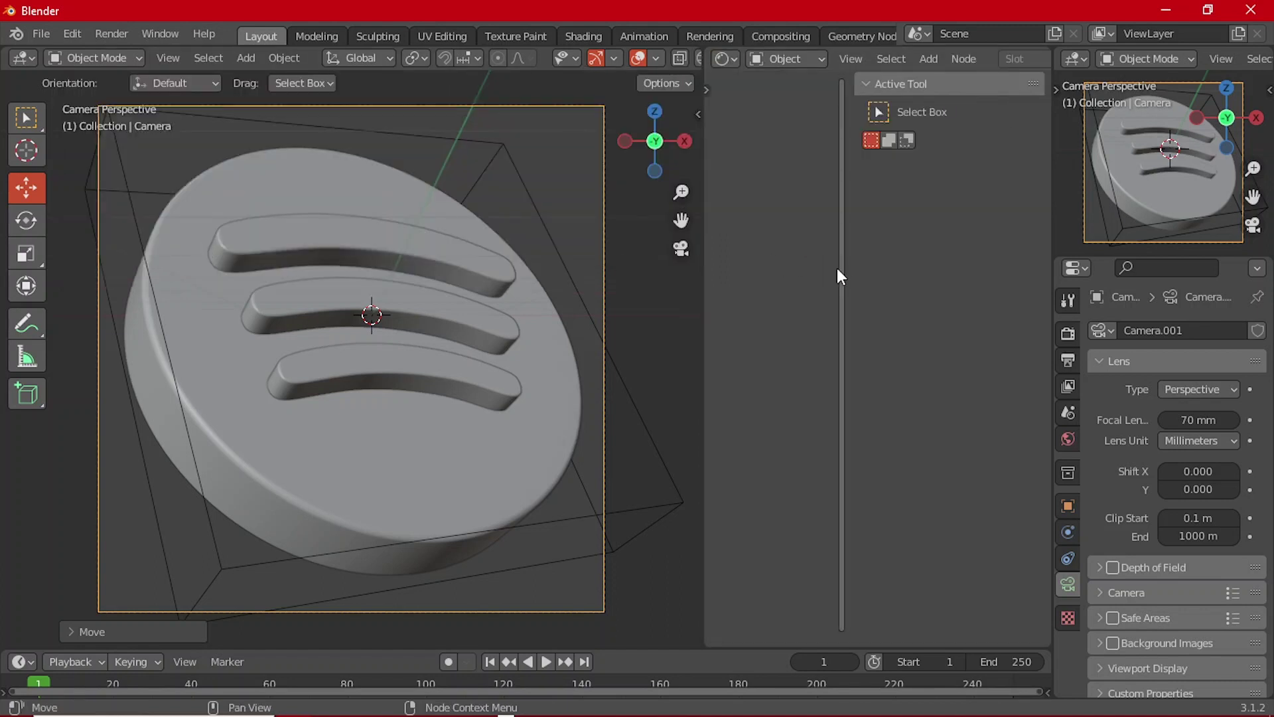
left_click_drag(847, 272, 1010, 293)
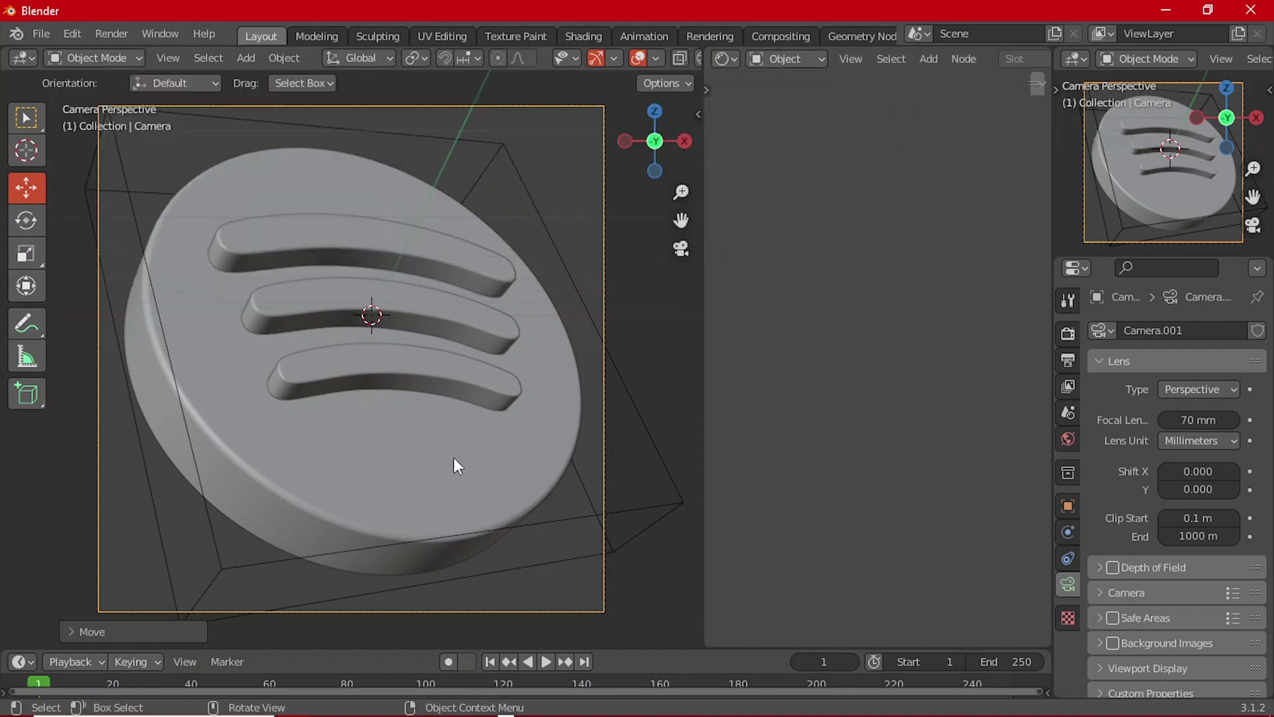
- Select the logo's disc and open its material properties
left_click(435, 488)
left_click(1068, 663)
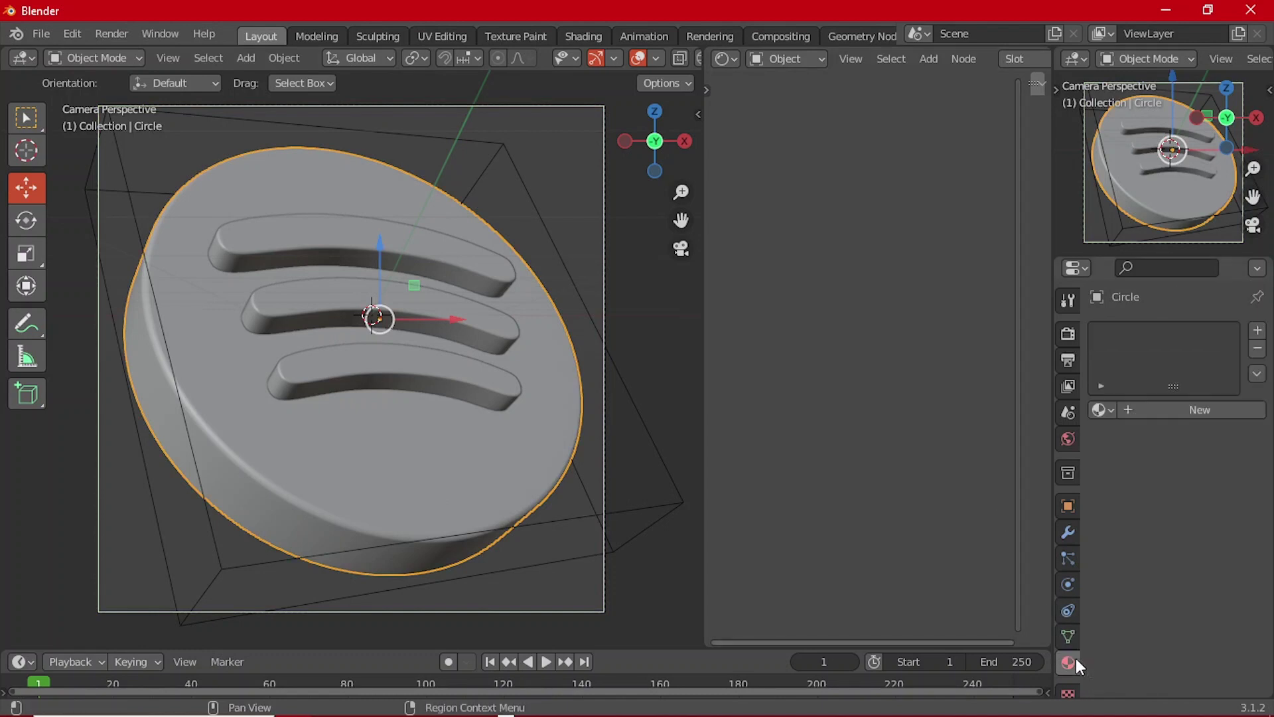
- Turn off the overlays and gizmos in the small camera preview viewport and enlarge that viewport
scroll(219, 302, "down", 4)
key("shift+a")
mouse_move(253, 297)
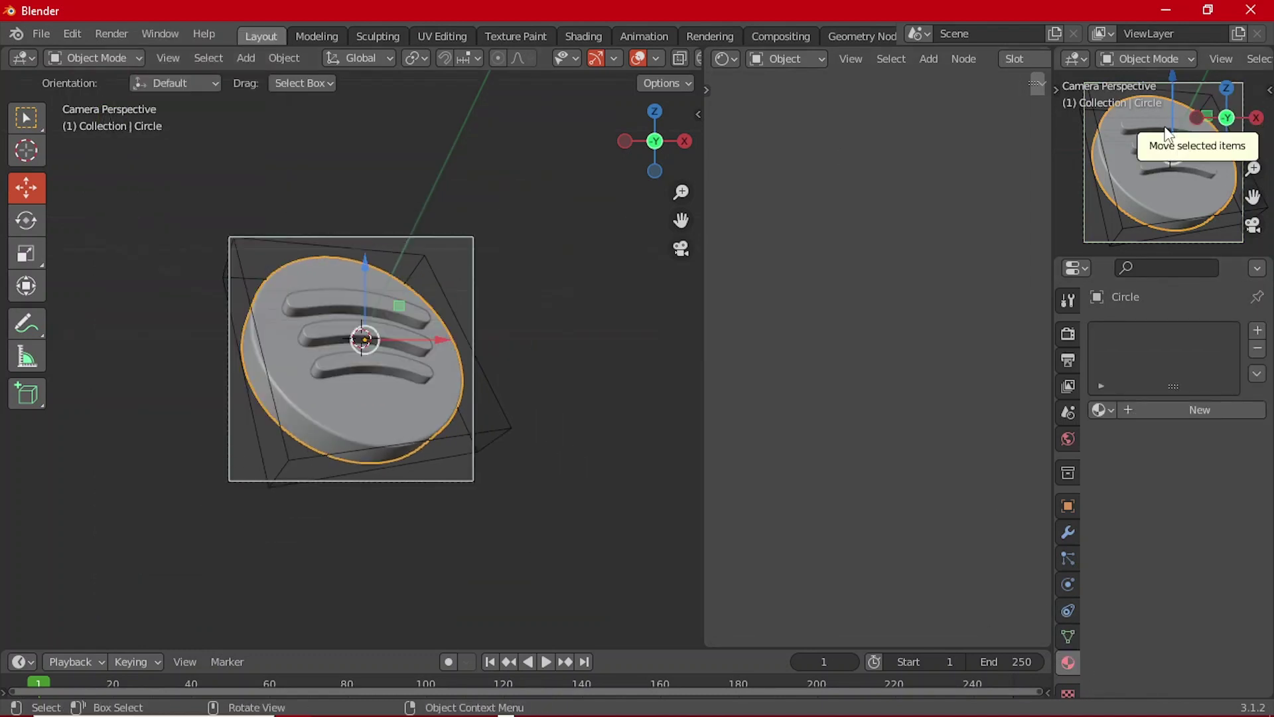
scroll(1185, 60, "down", 5)
scroll(1183, 60, "down", 5)
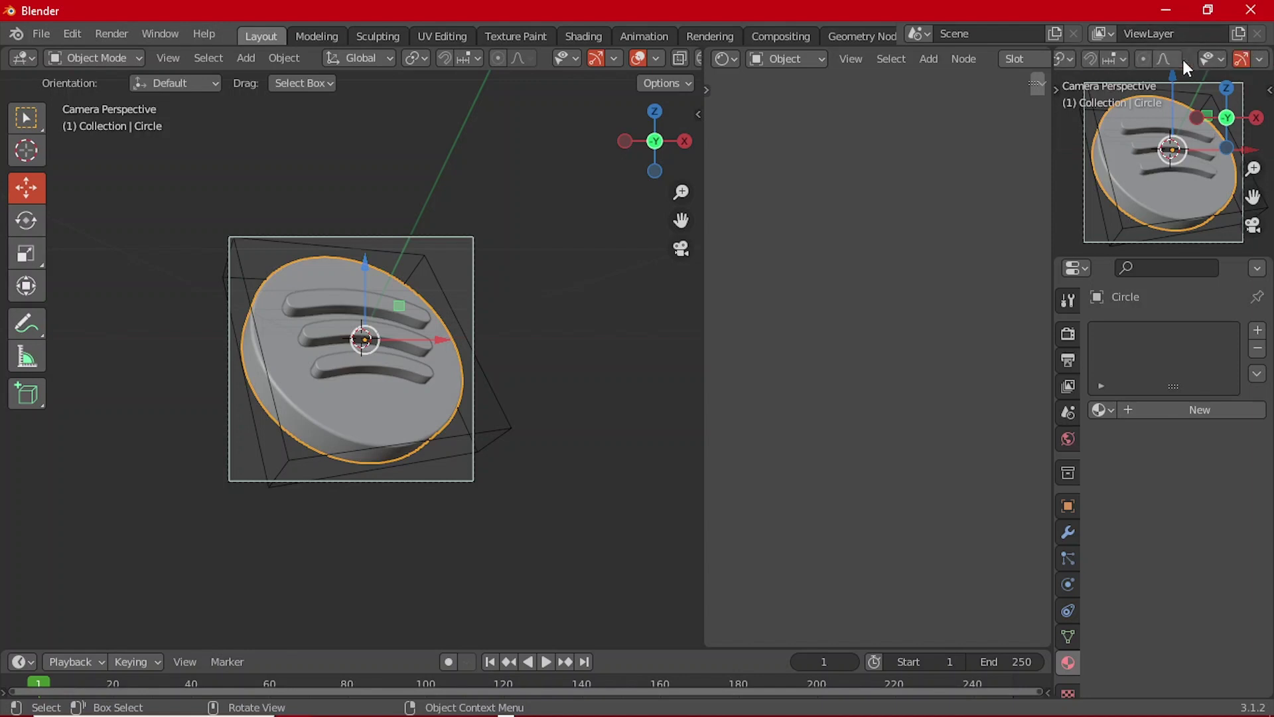
scroll(1188, 61, "down", 2)
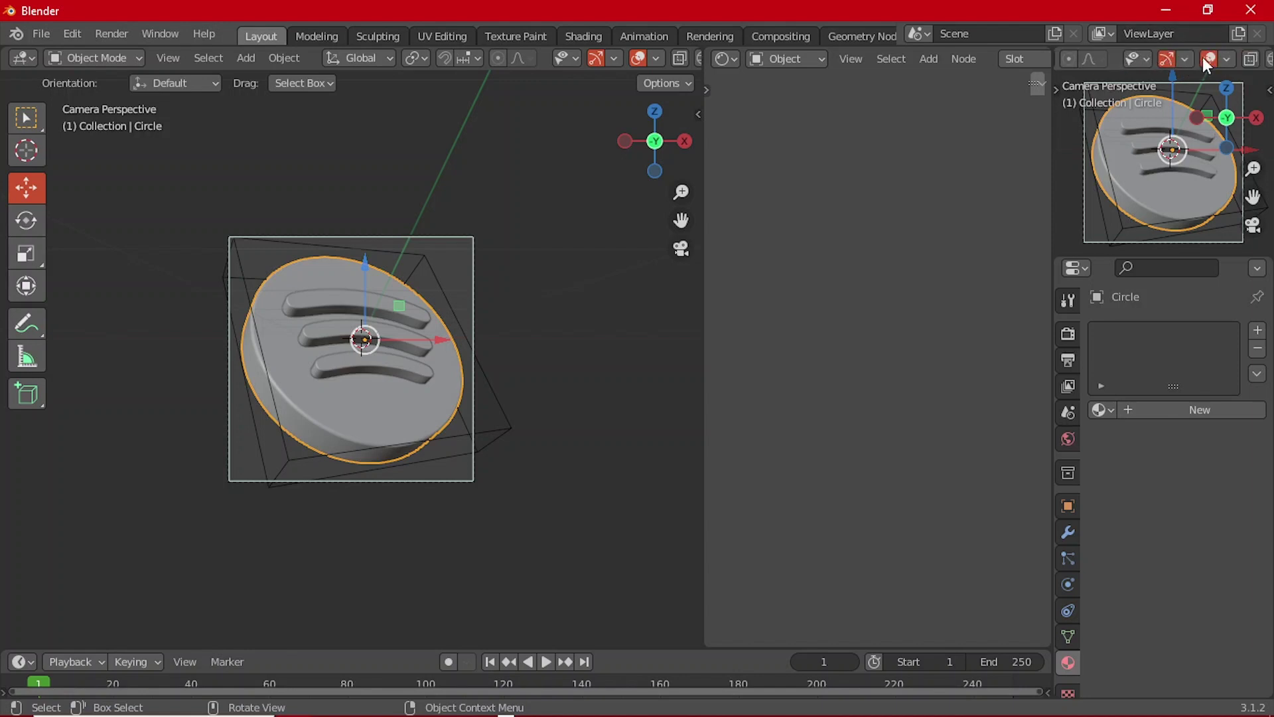
left_click(1207, 58)
left_click(1170, 58)
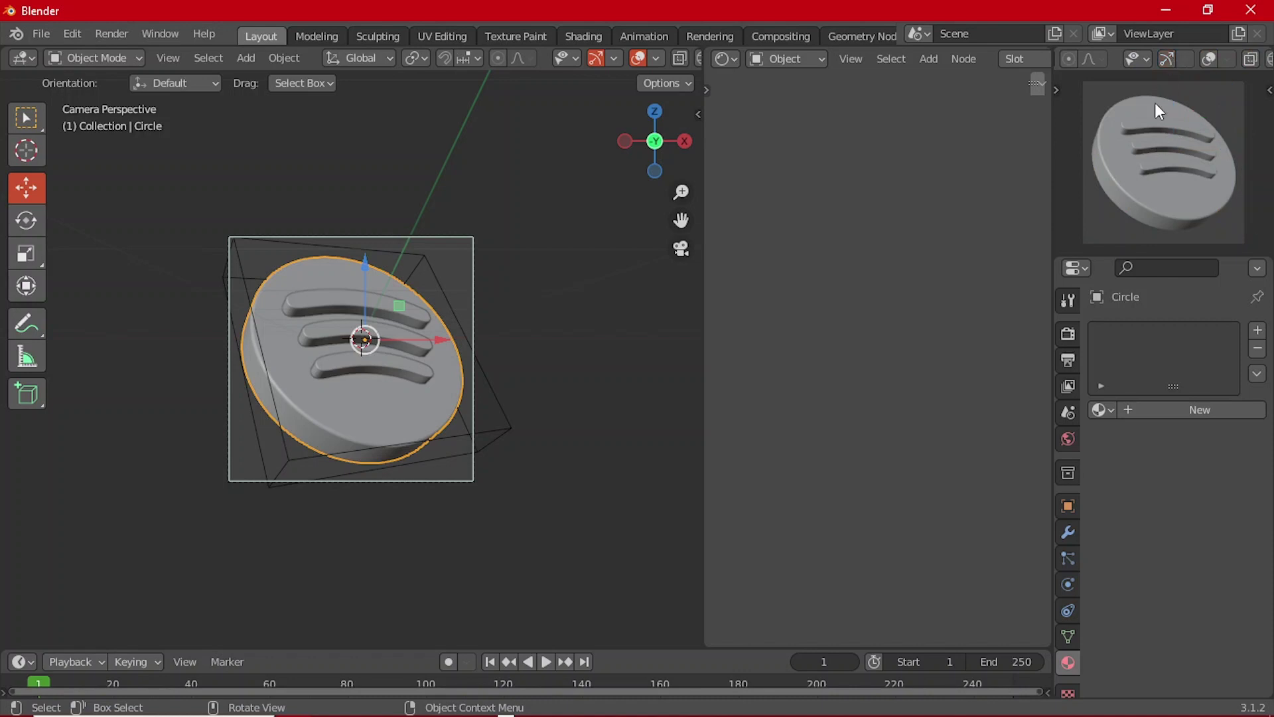
left_click_drag(1206, 253, 1208, 326)
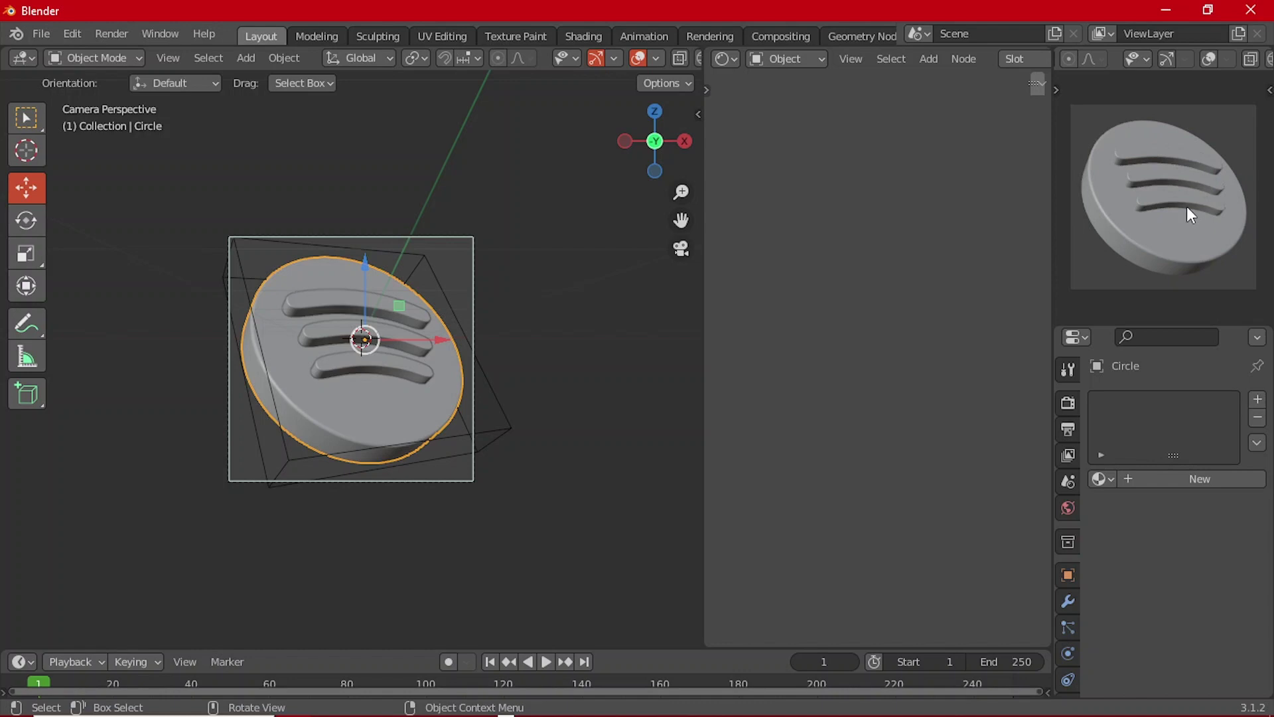
- Switch the render engine to Cycles and show the small preview viewport in rendered shading
left_click(1071, 400)
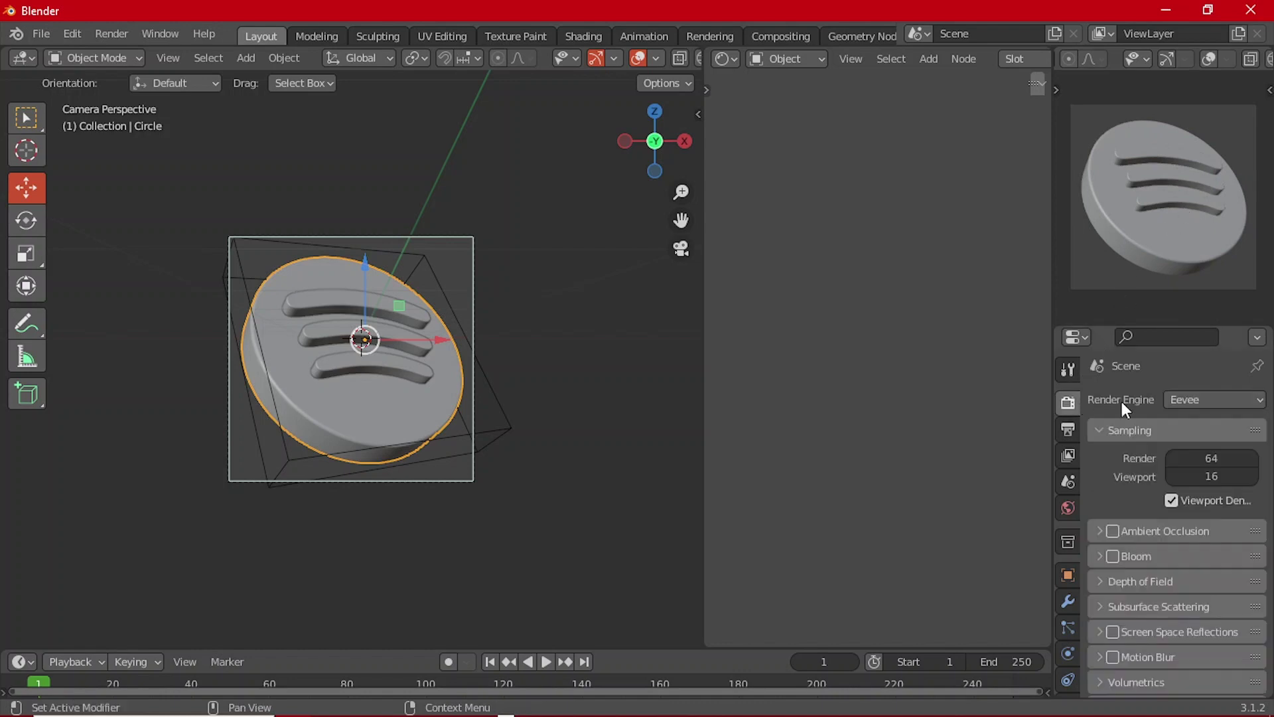
left_click(1207, 401)
left_click(1199, 461)
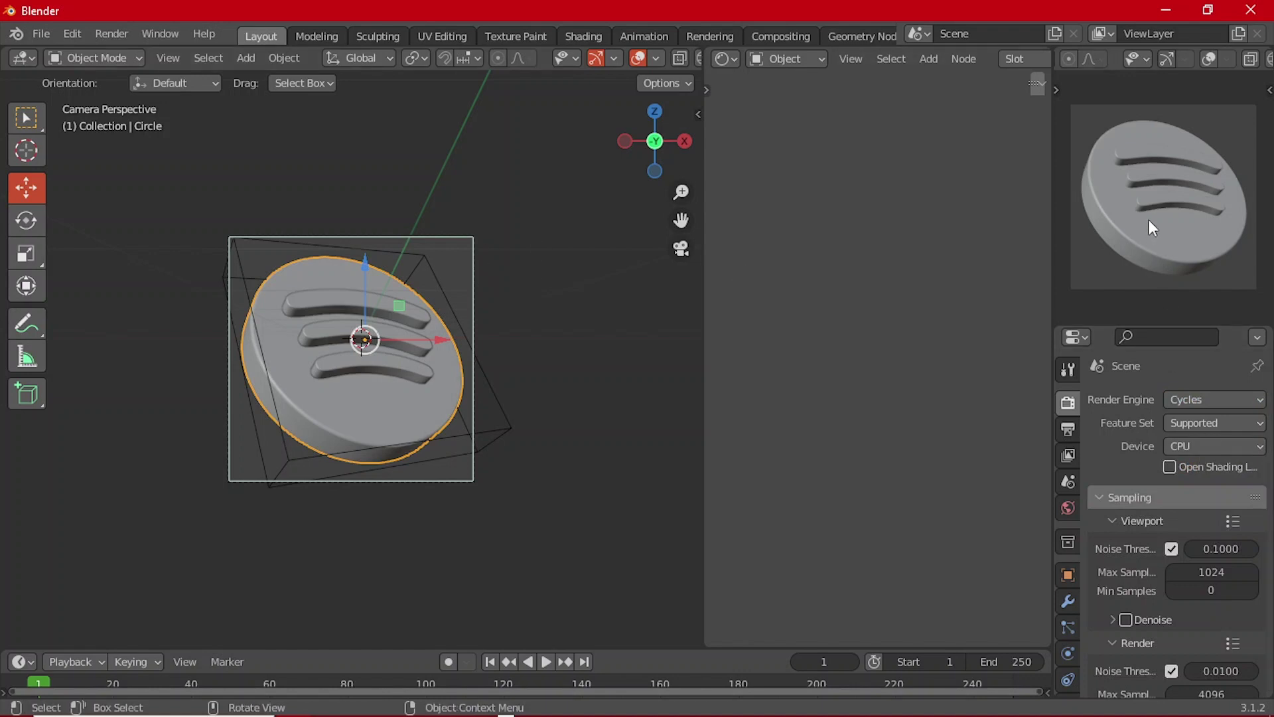
key("z")
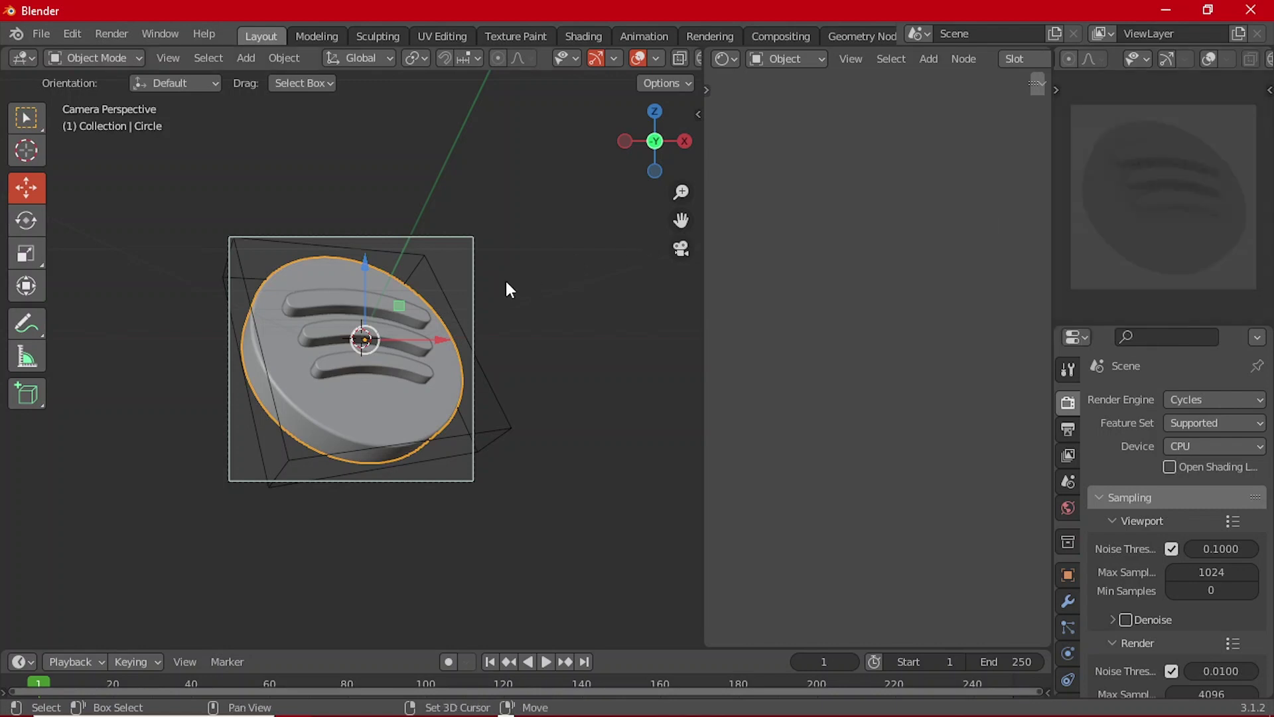
- Add an area light and move it straight up above the logo
key("shift+a")
mouse_move(474, 75)
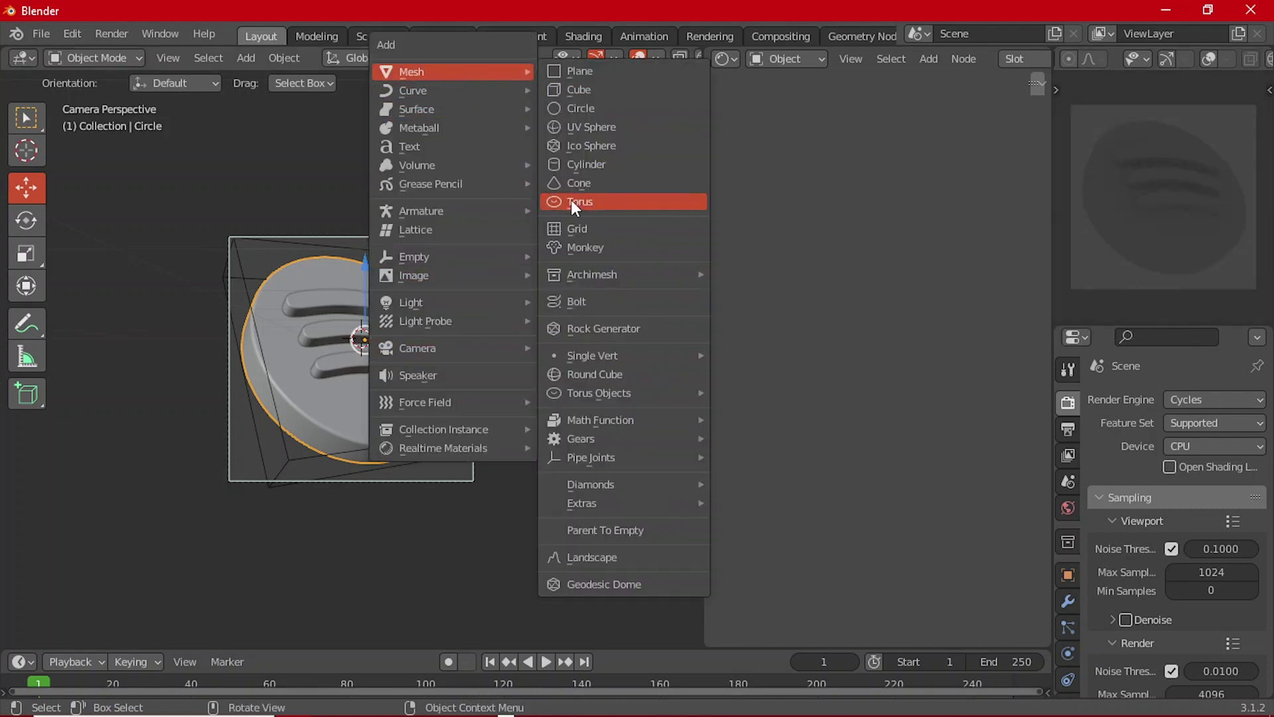
mouse_move(440, 302)
left_click(619, 356)
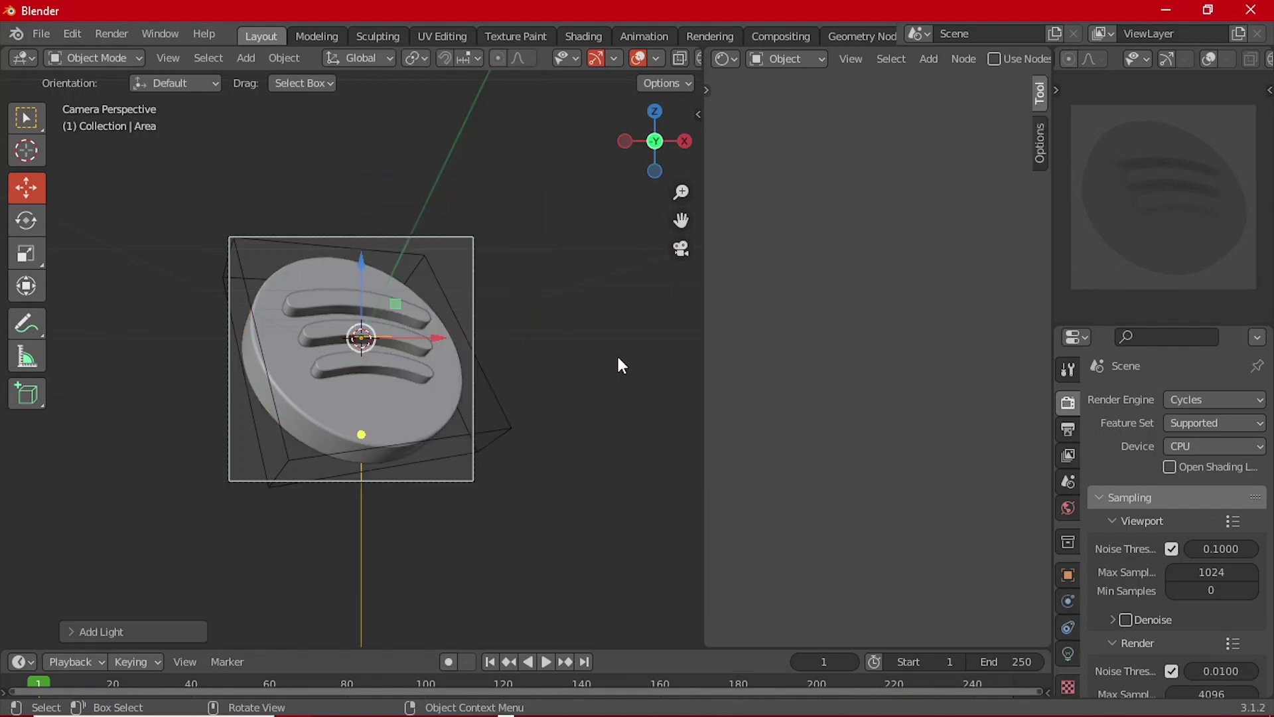
scroll(356, 285, "down", 2)
key("g")
left_click(354, 172)
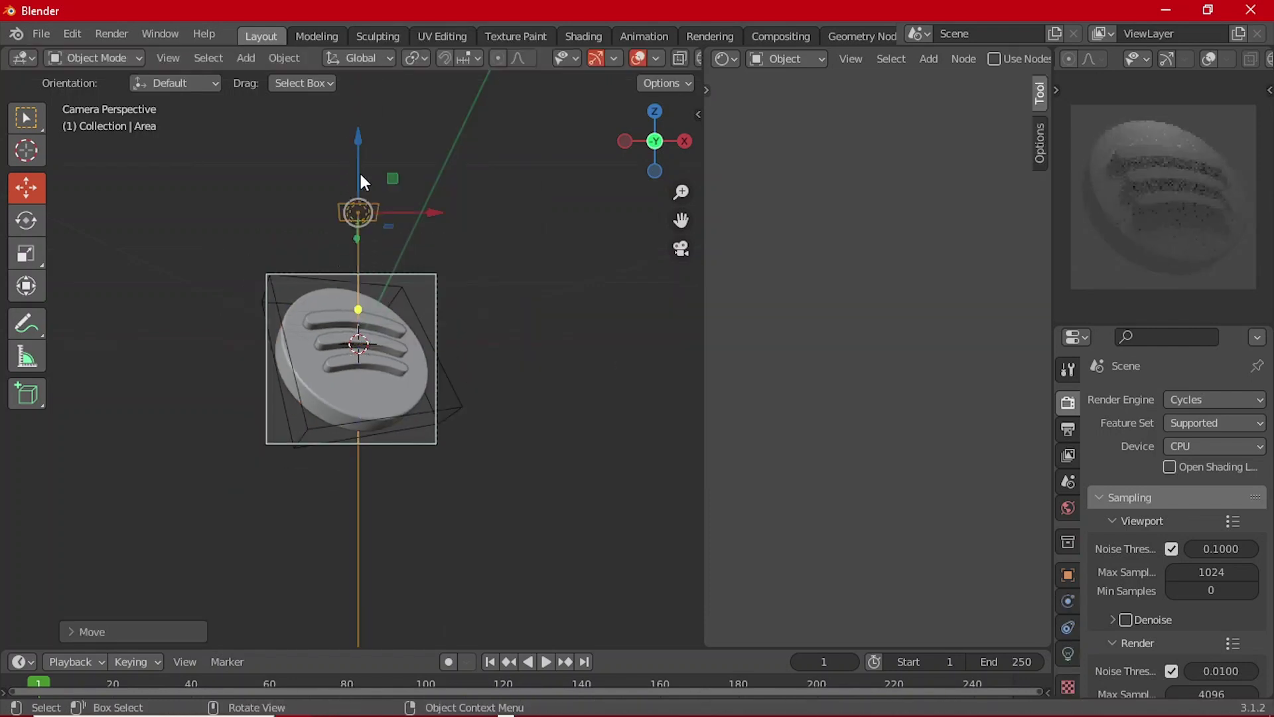
- Scale the area light to more than twice the logo's width and raise it further above the logo in front view
scroll(412, 265, "down", 2)
key("s")
left_click(521, 487)
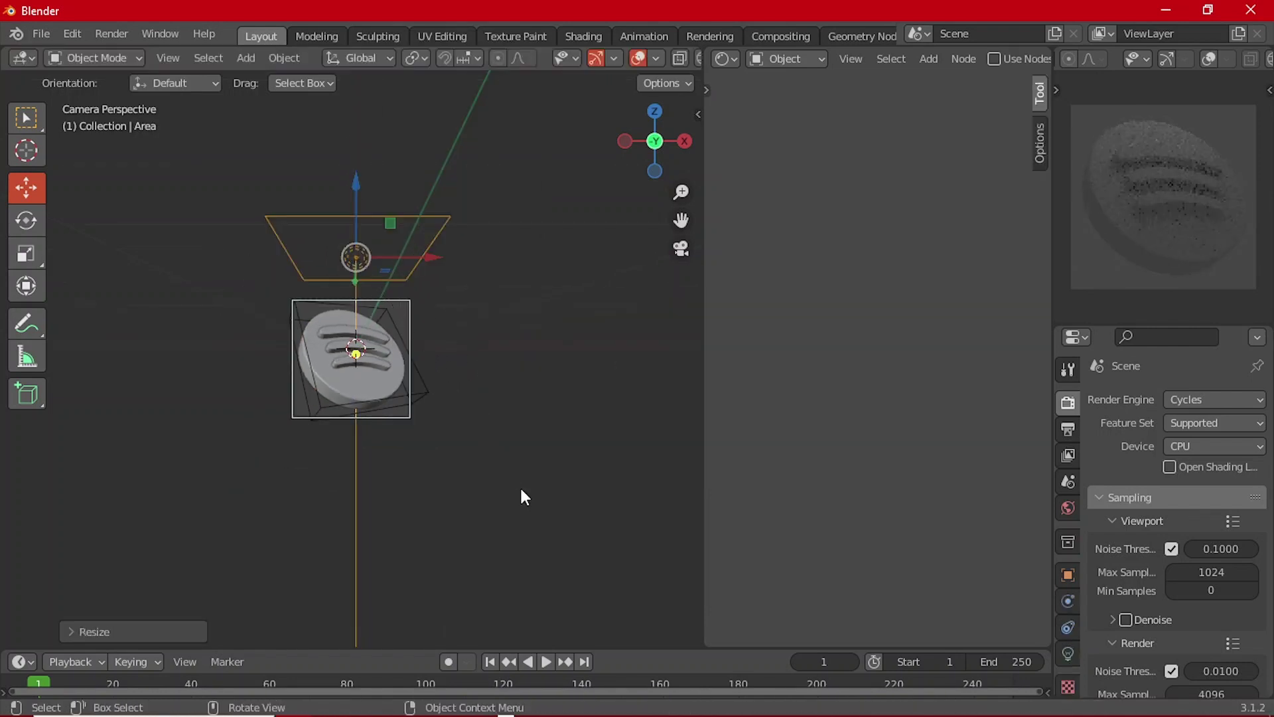
scroll(345, 254, "up", 3)
key("grave")
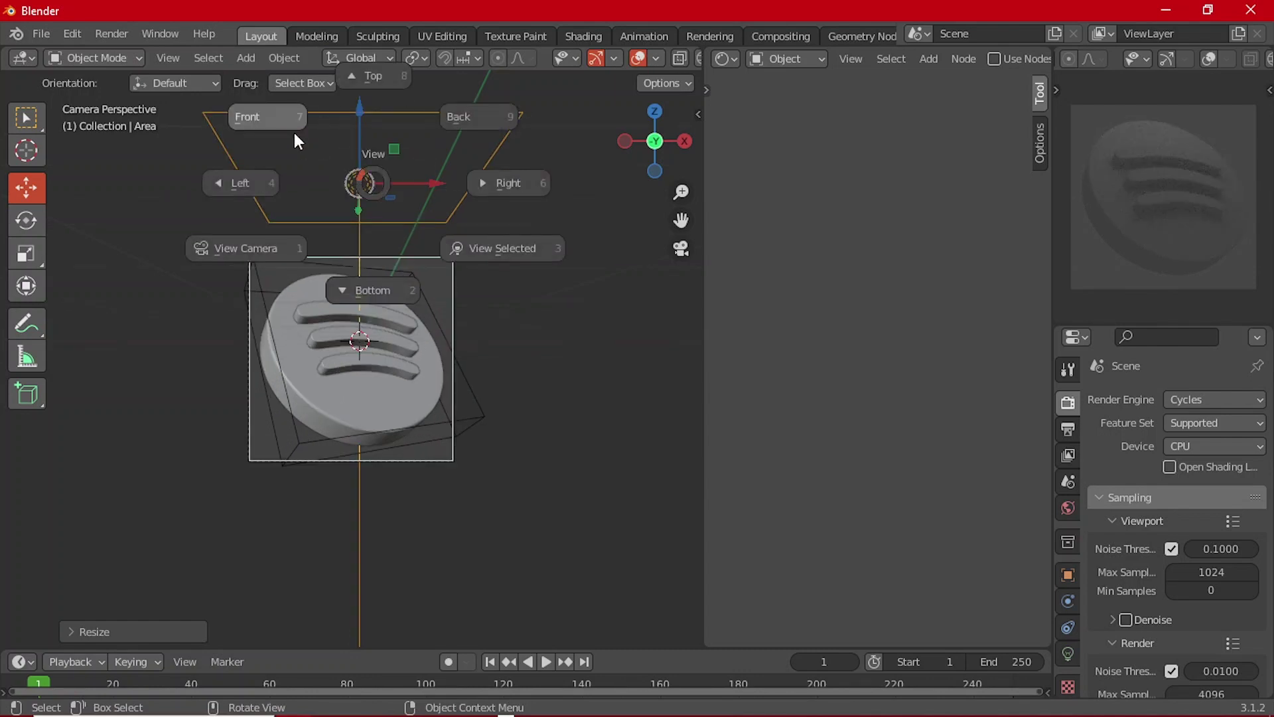
left_click(292, 129)
middle_click_drag(374, 209, 409, 254, "shift")
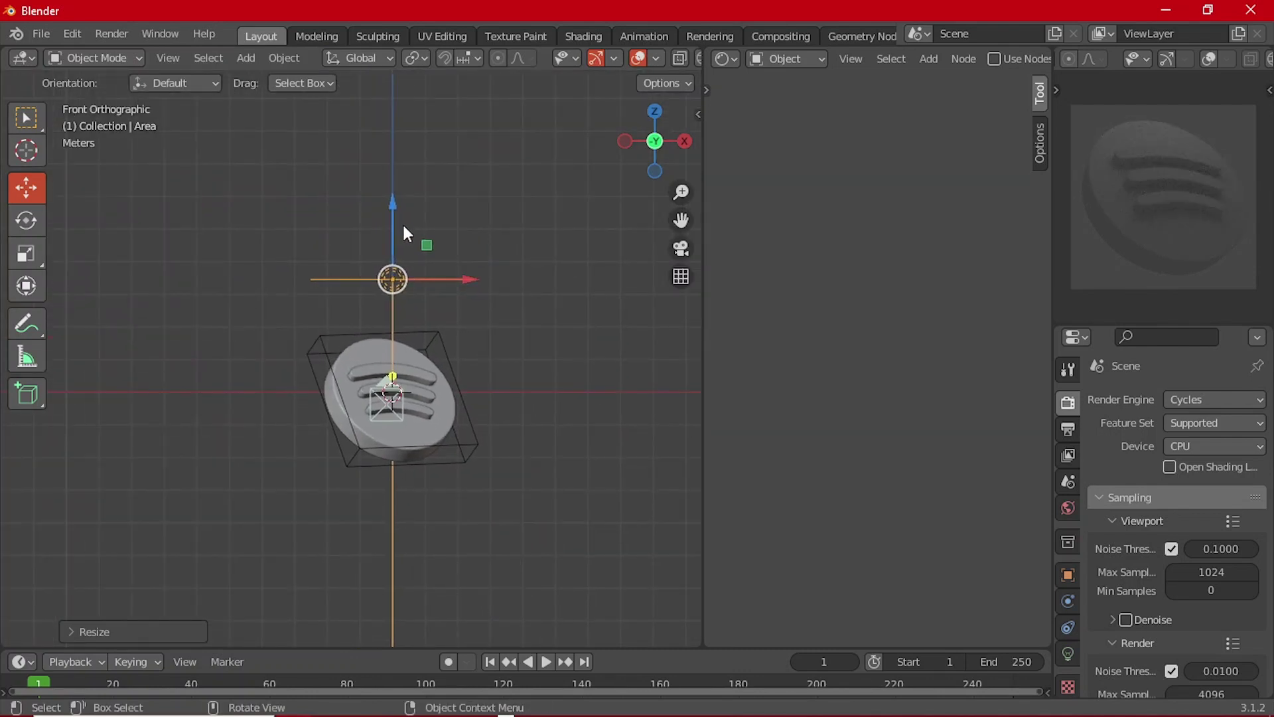
left_click_drag(399, 224, 400, 197)
key("s")
left_click(508, 355)
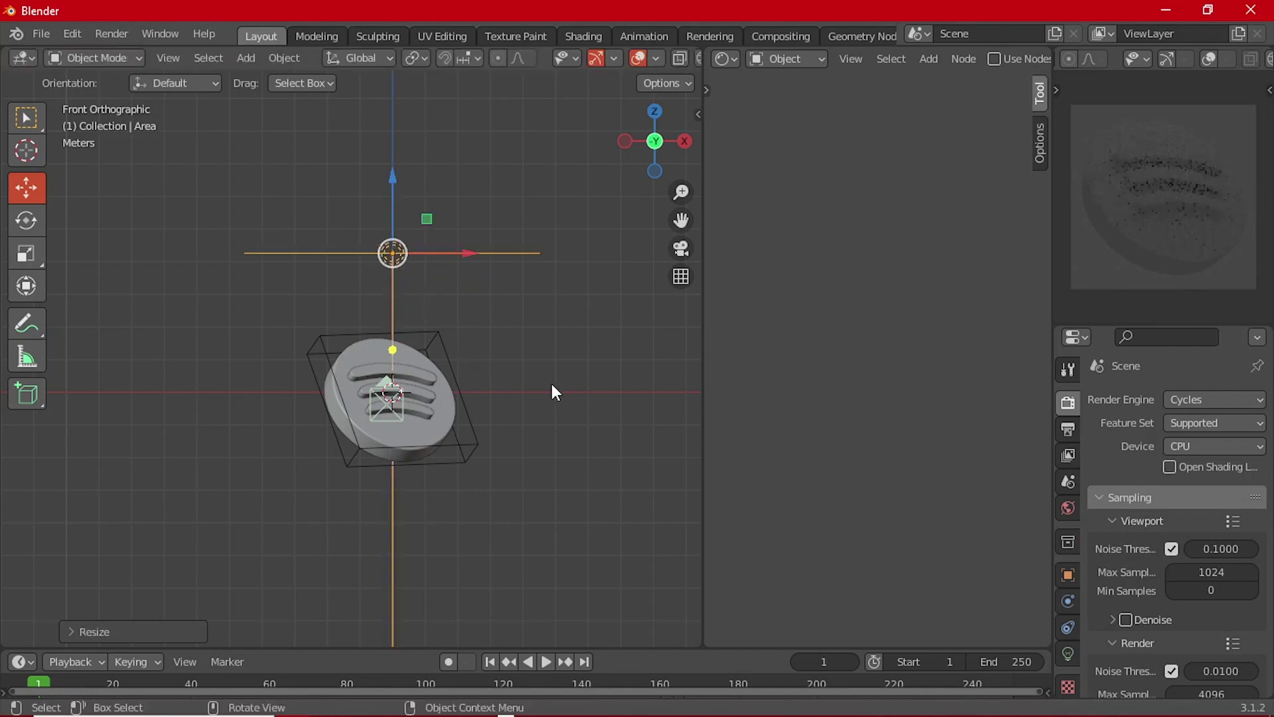
- Try the area light's power at 100 W and at 500 W
left_click(1068, 654)
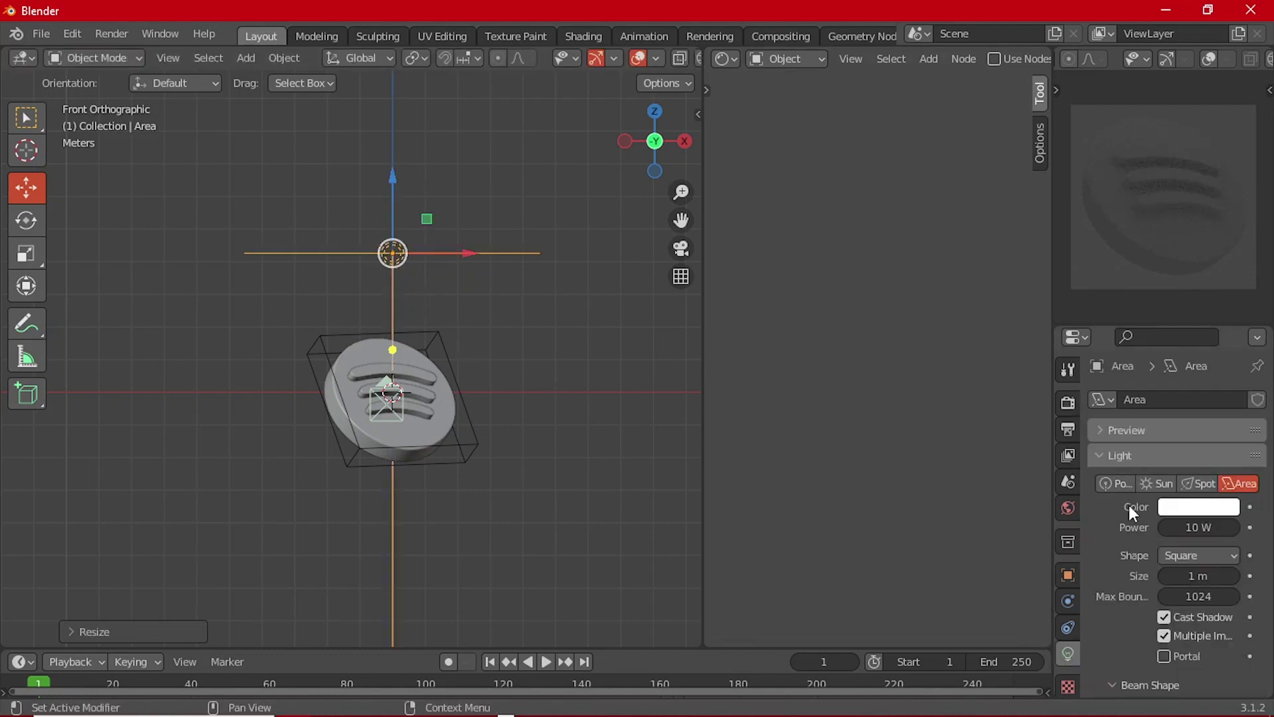
left_click(1201, 529)
key("Return")
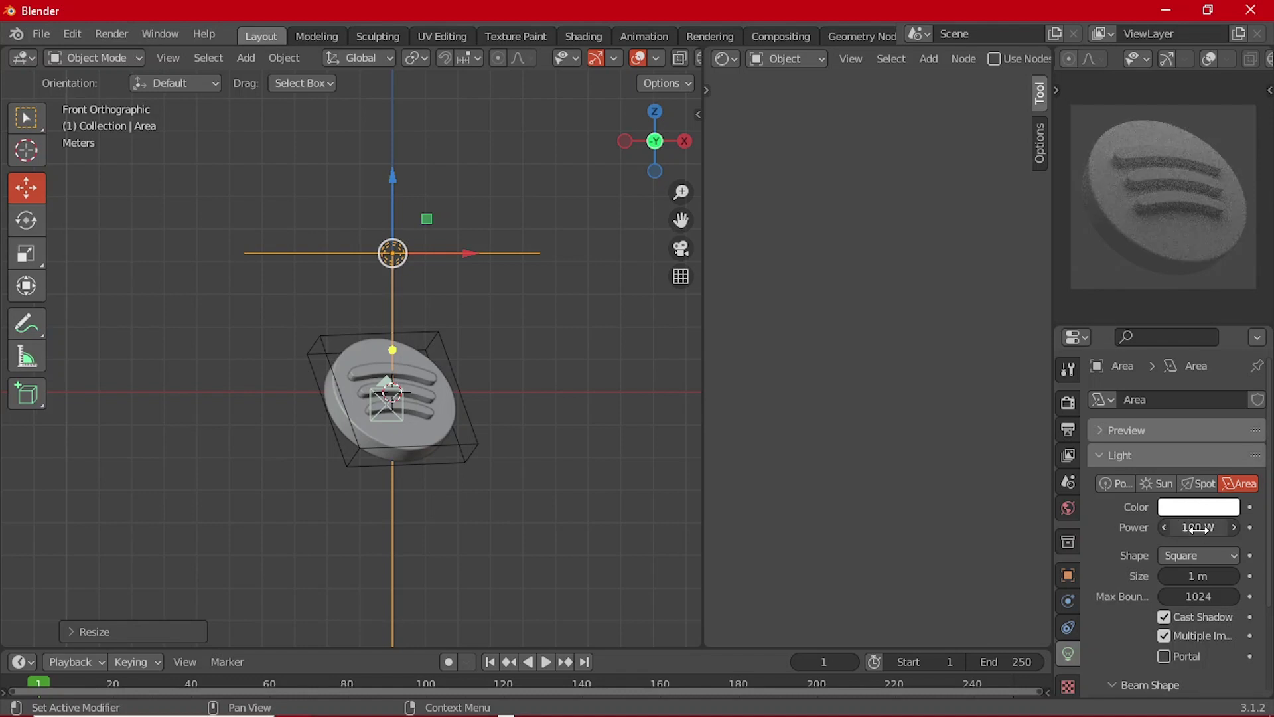
left_click(1198, 528)
type("500")
key("Return")
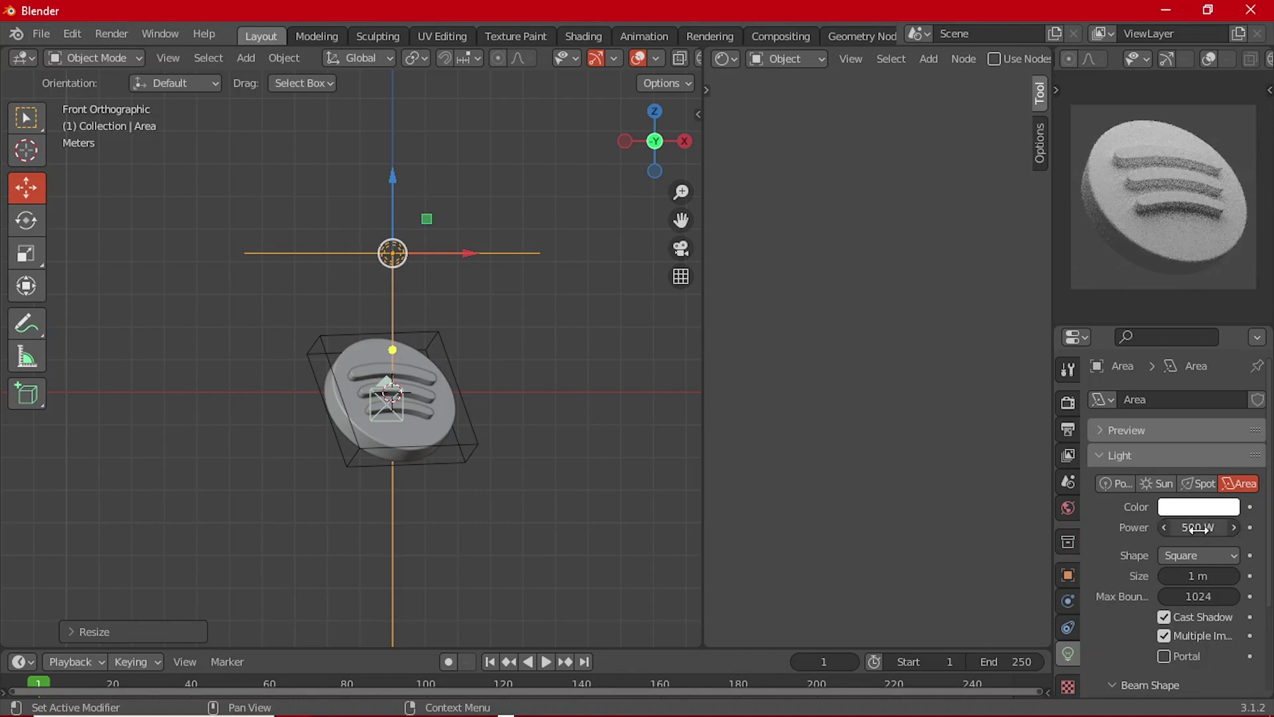
- Raise the area light a little further above the logo and, after trying 700 W, set its power to 1000 W
left_click_drag(392, 178, 389, 146)
left_click(1208, 528)
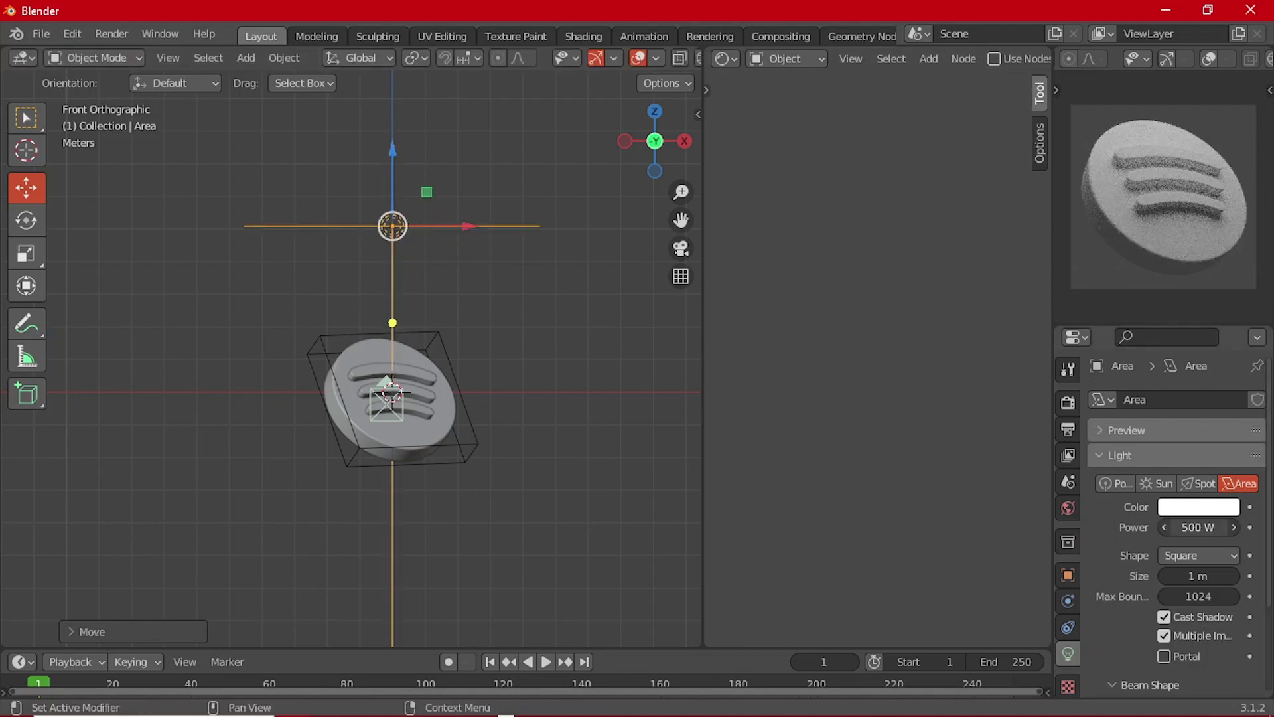
type("700")
key("Return")
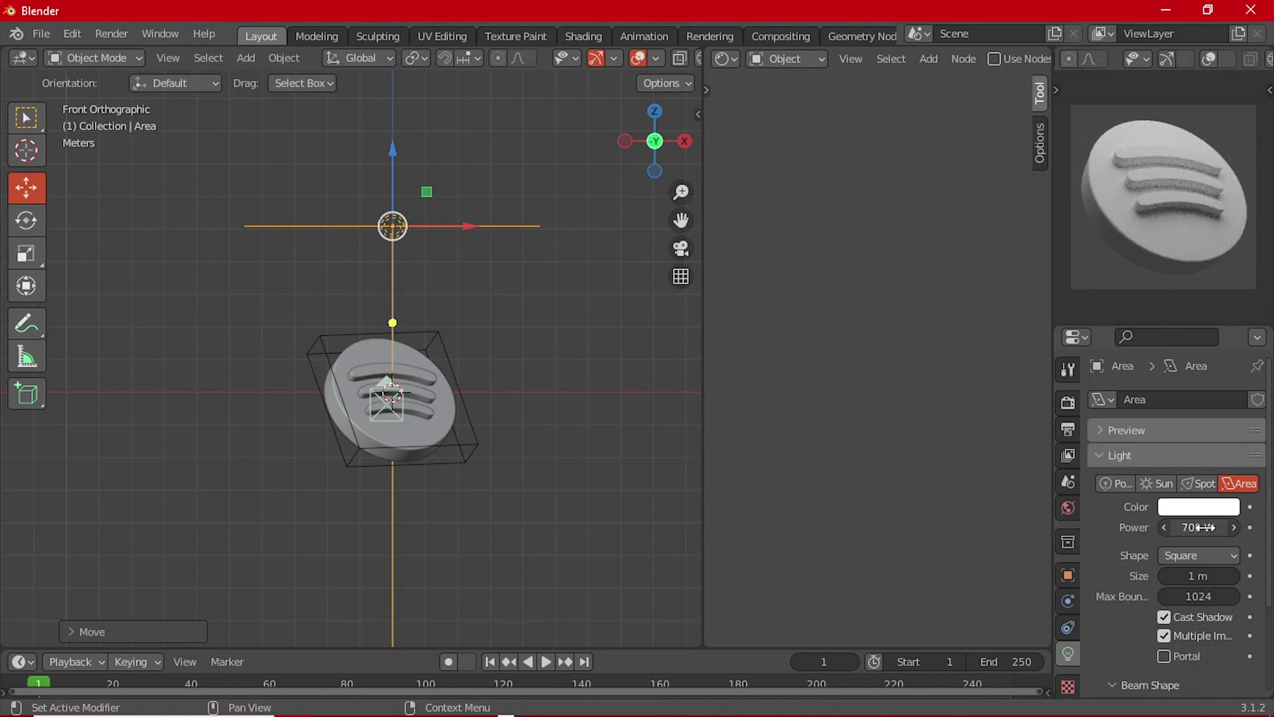
left_click(1207, 529)
type("1000")
key("Return")
- Duplicate the area light straight down below the logo along Z and rotate the copy to face upward at it
scroll(255, 273, "down", 1)
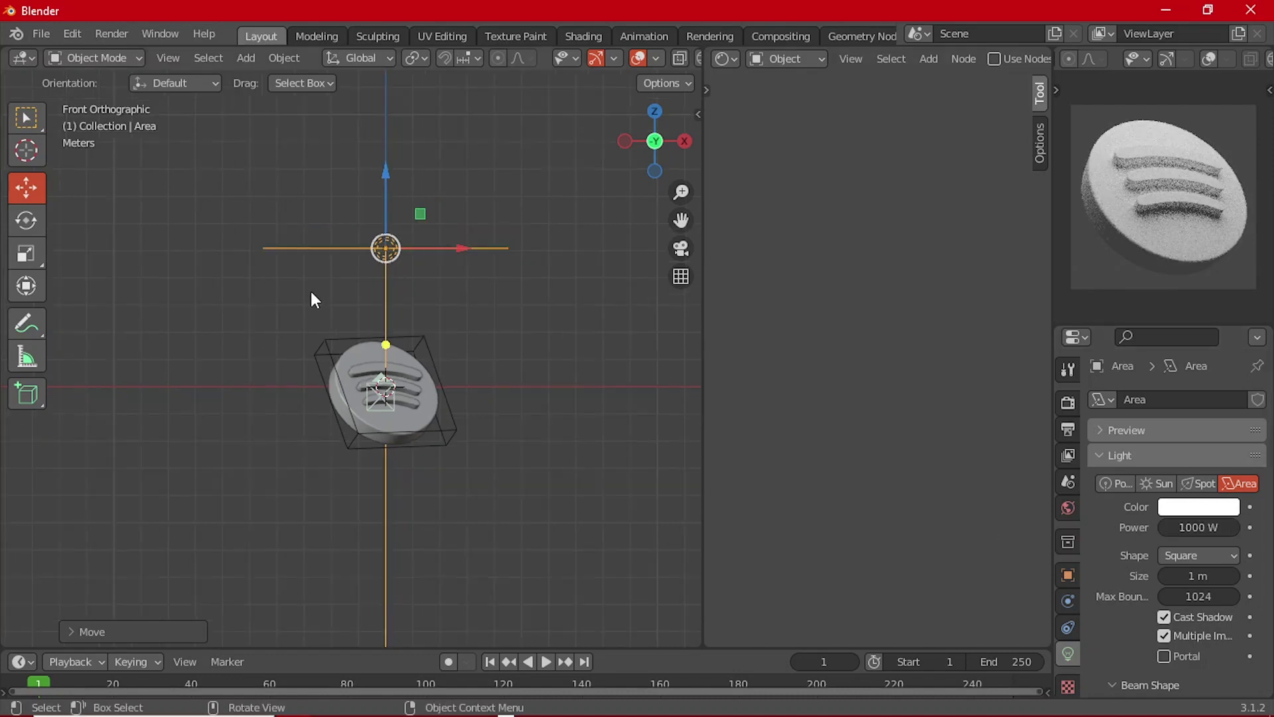
scroll(368, 326, "down", 1)
key("shift+d")
key("z")
left_click(442, 539)
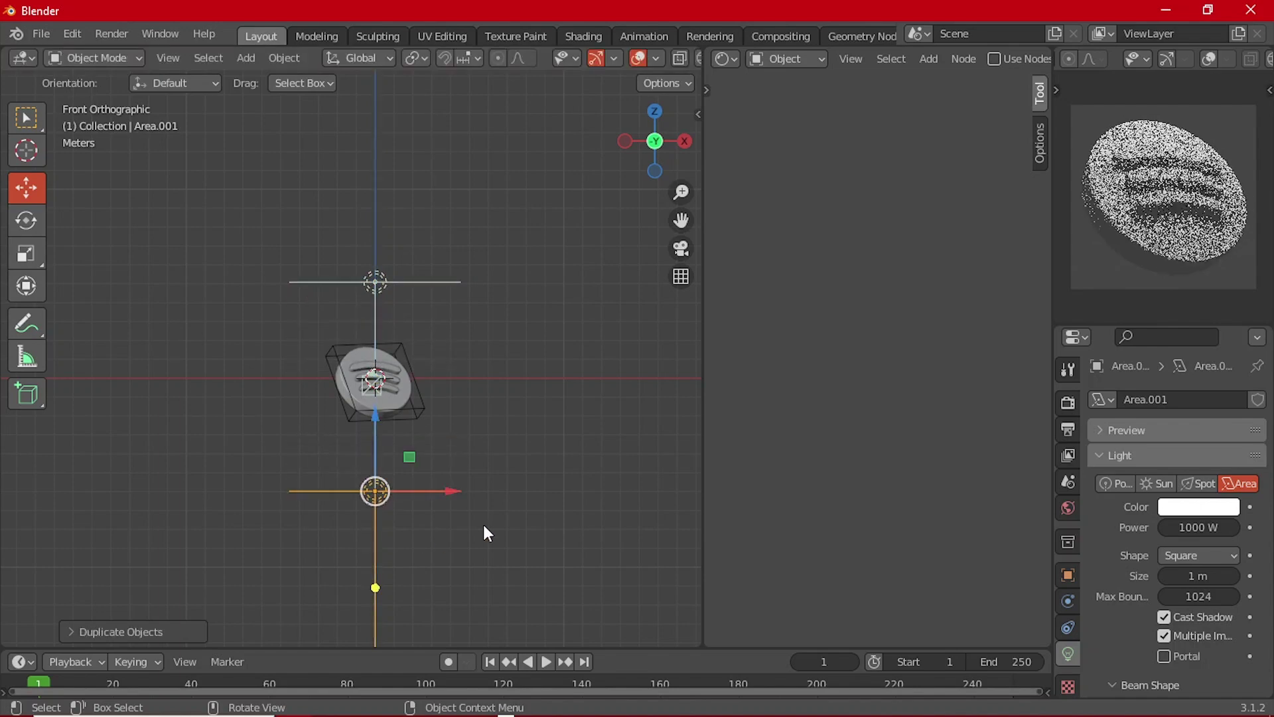
key("r")
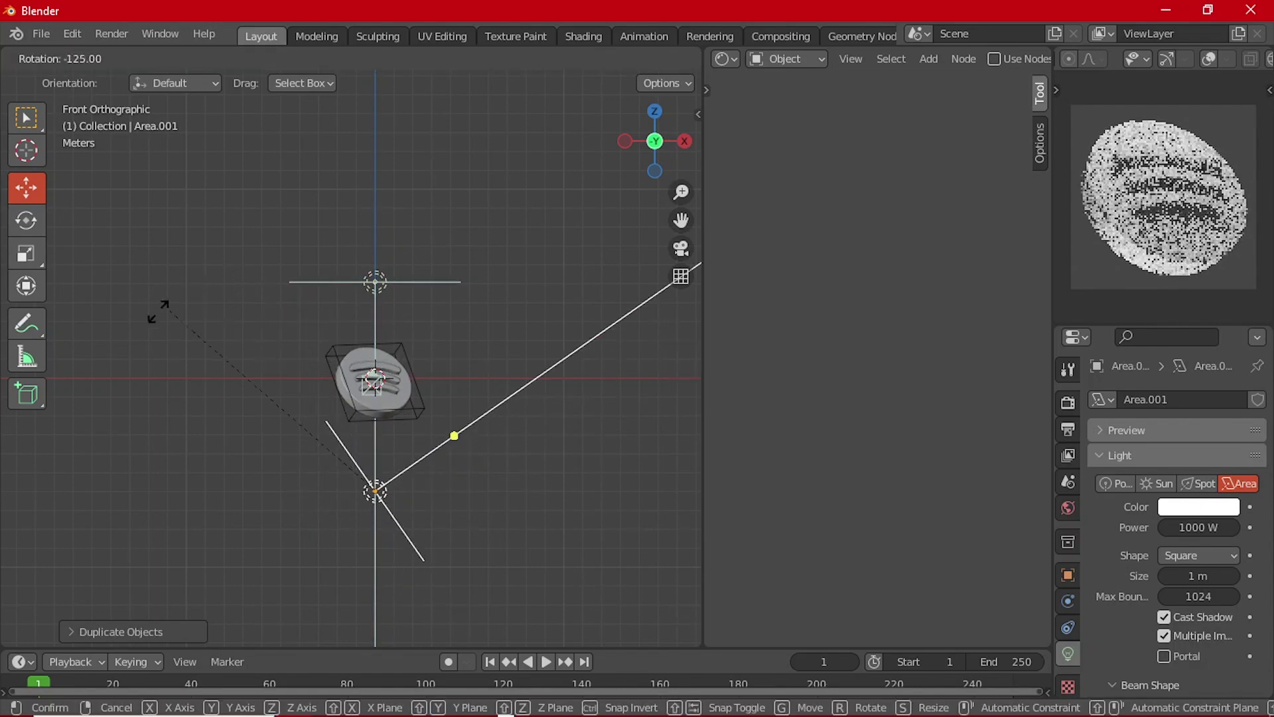
left_click(127, 543)
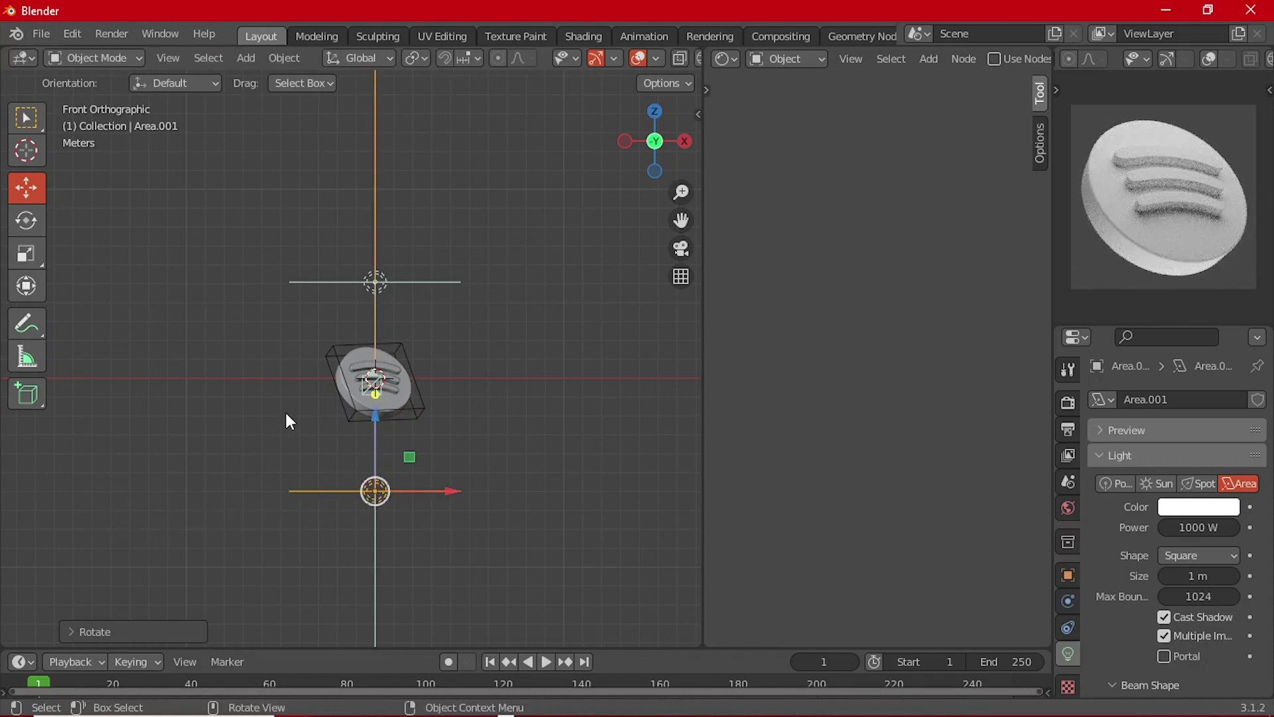
- Duplicate the lower area light in top view and place the copy beside the logo on the negative X side
key("grave")
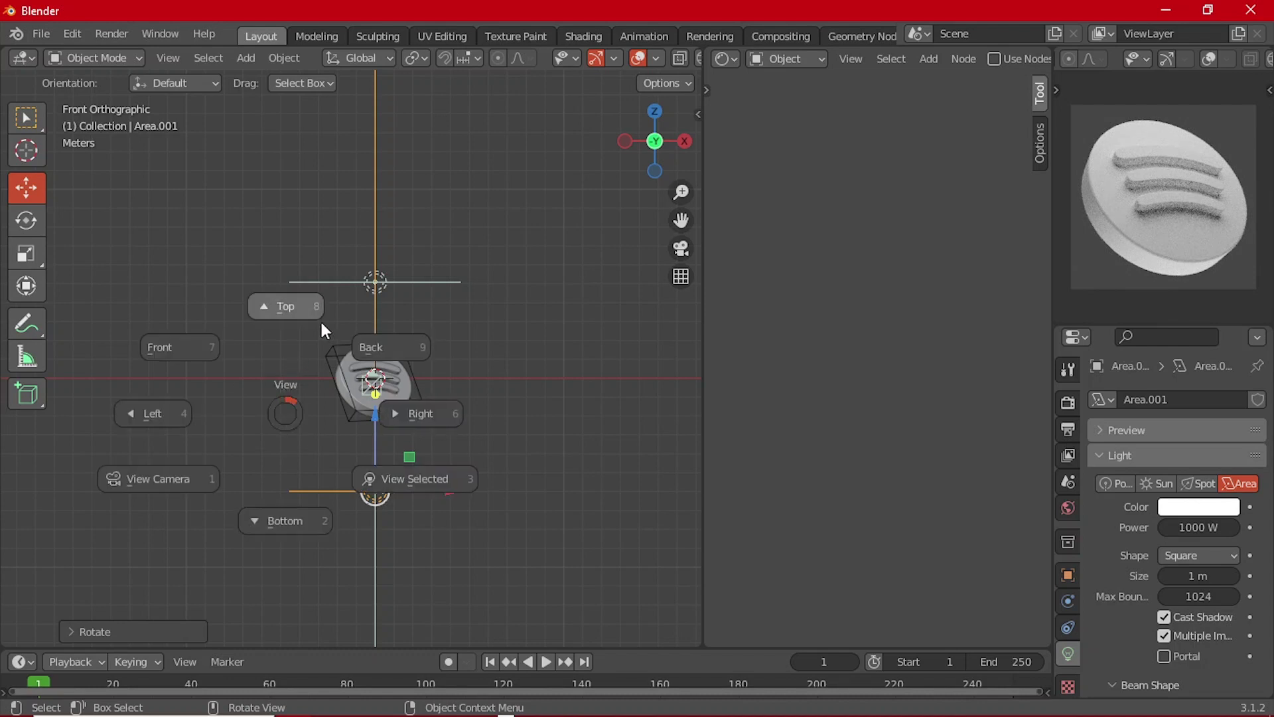
left_click(320, 321)
key("grave")
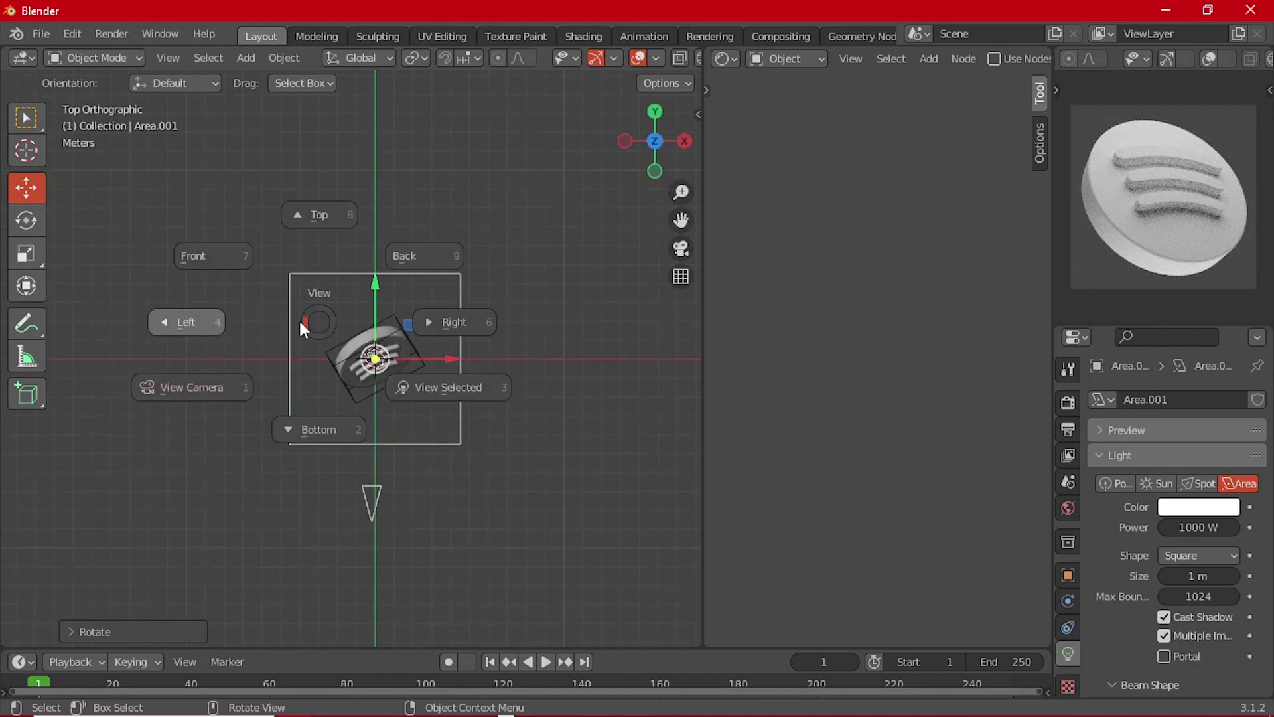
left_click(324, 268)
key("grave")
left_click(303, 190)
scroll(332, 407, "up", 3)
scroll(379, 405, "down", 3)
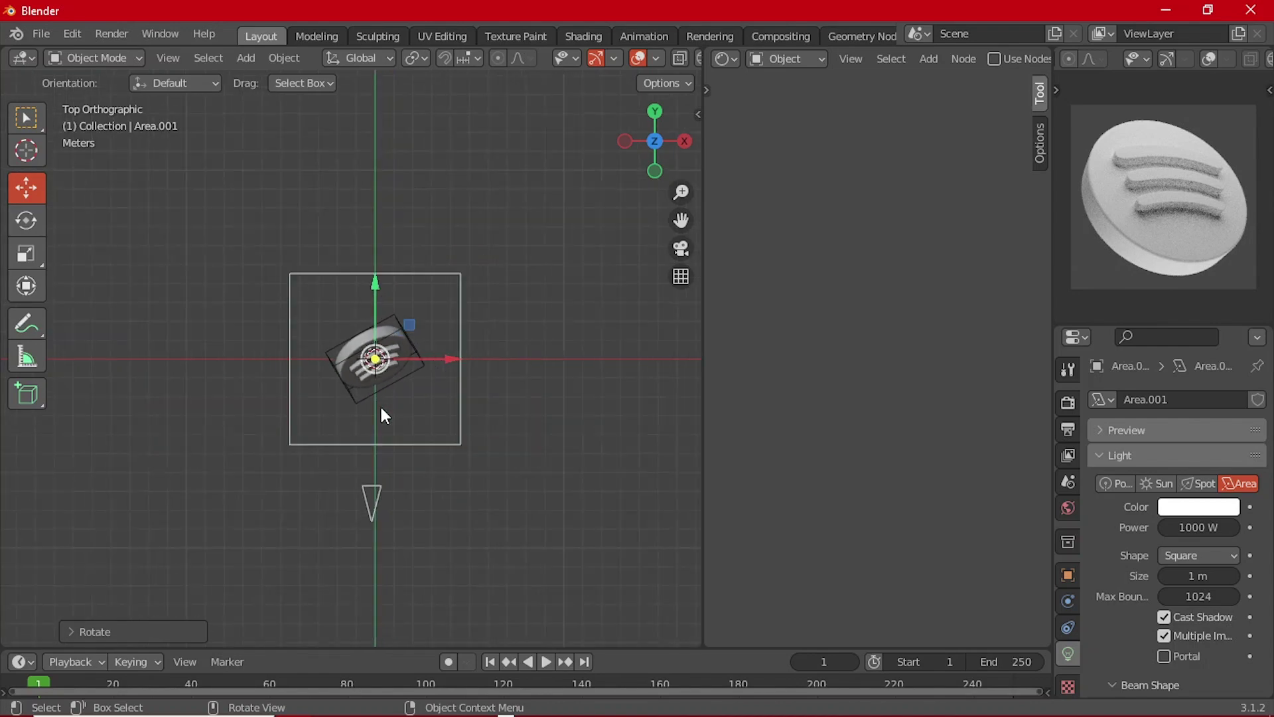
key("shift+d")
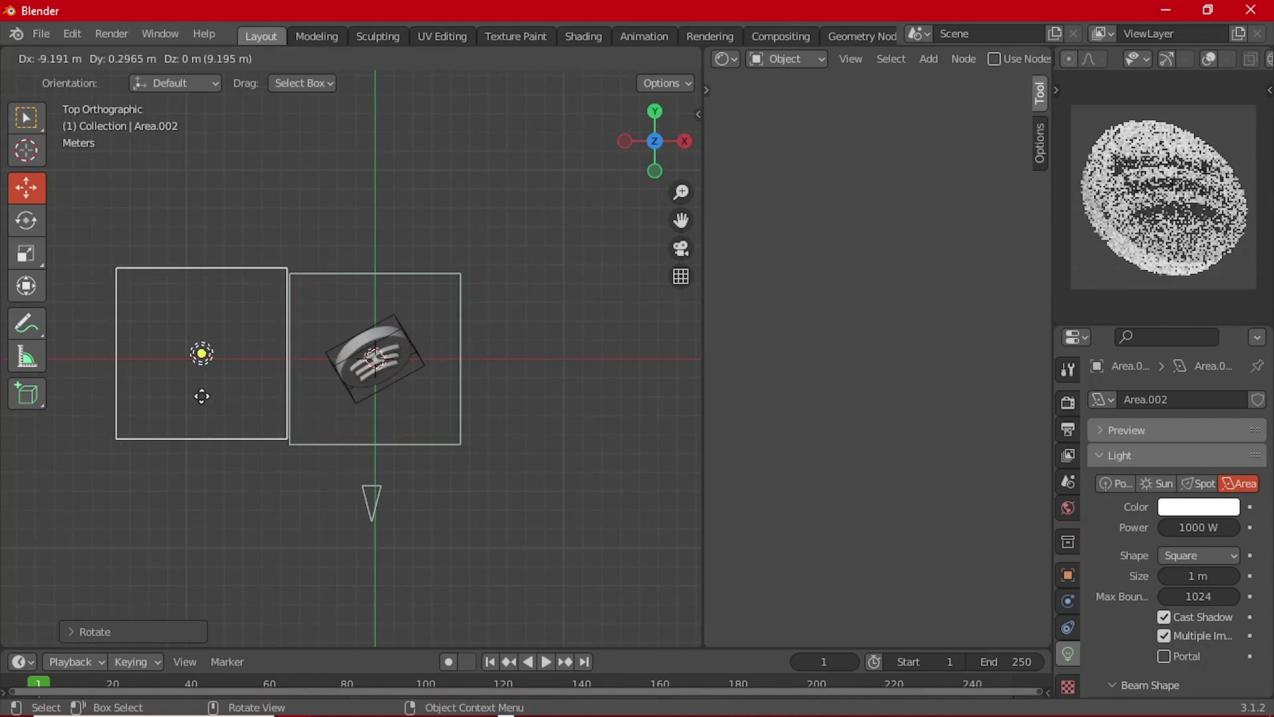
left_click(160, 407)
- Raise the side light along Z to the logo's height in front view and rotate it to face the logo
key("grave")
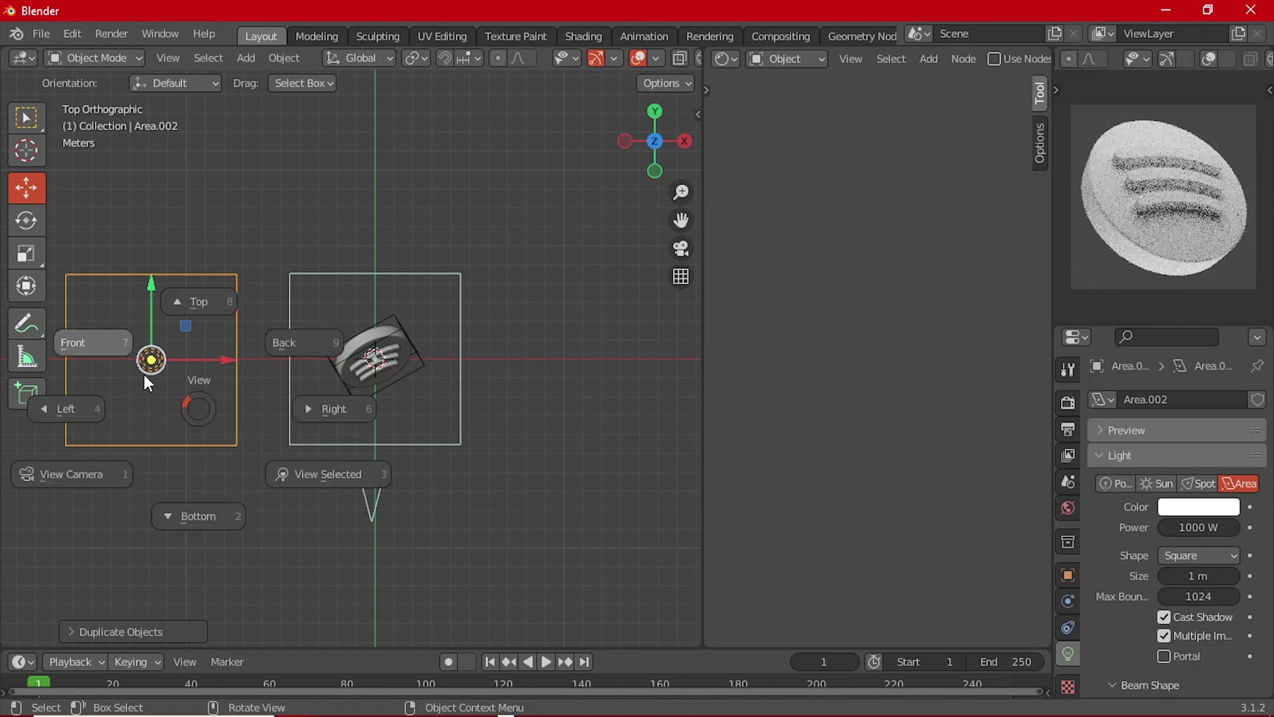
left_click(124, 346)
key("g")
key("z")
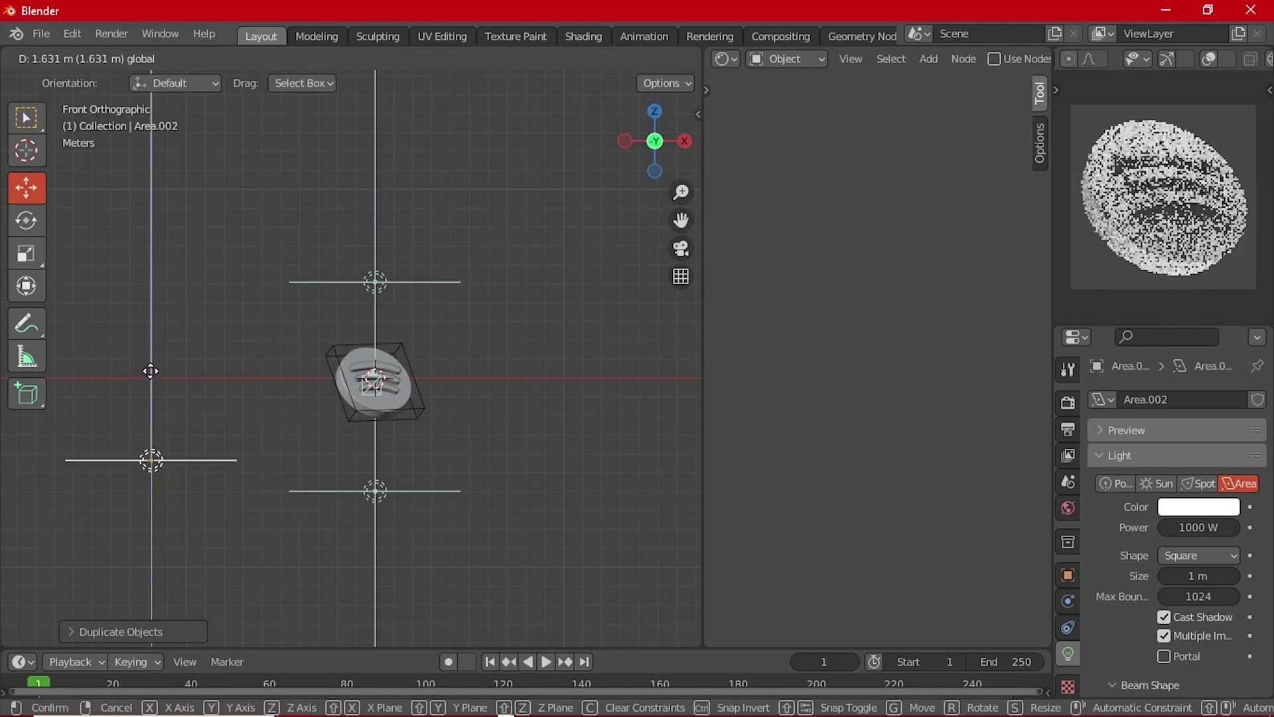
left_click(164, 309)
key("r")
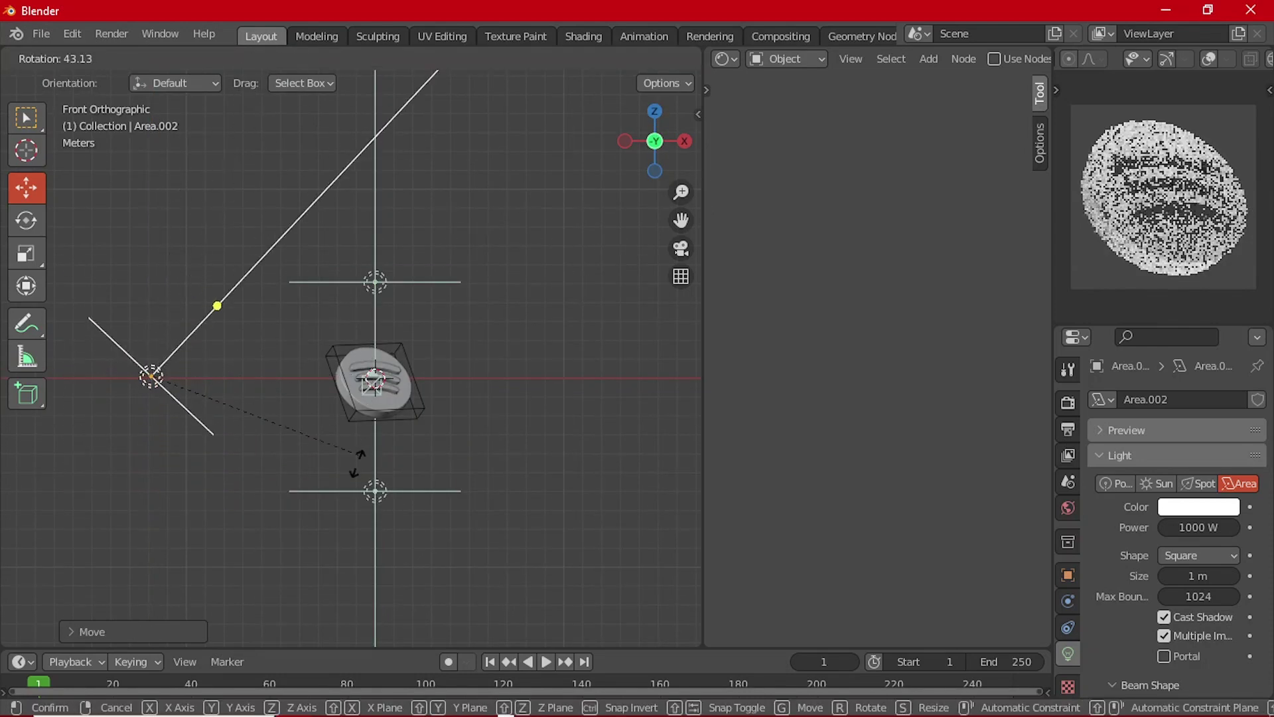
left_click(239, 598)
- Shift the side light back along positive Y in top view and rotate it to aim at the logo
key("grave")
left_click(317, 373)
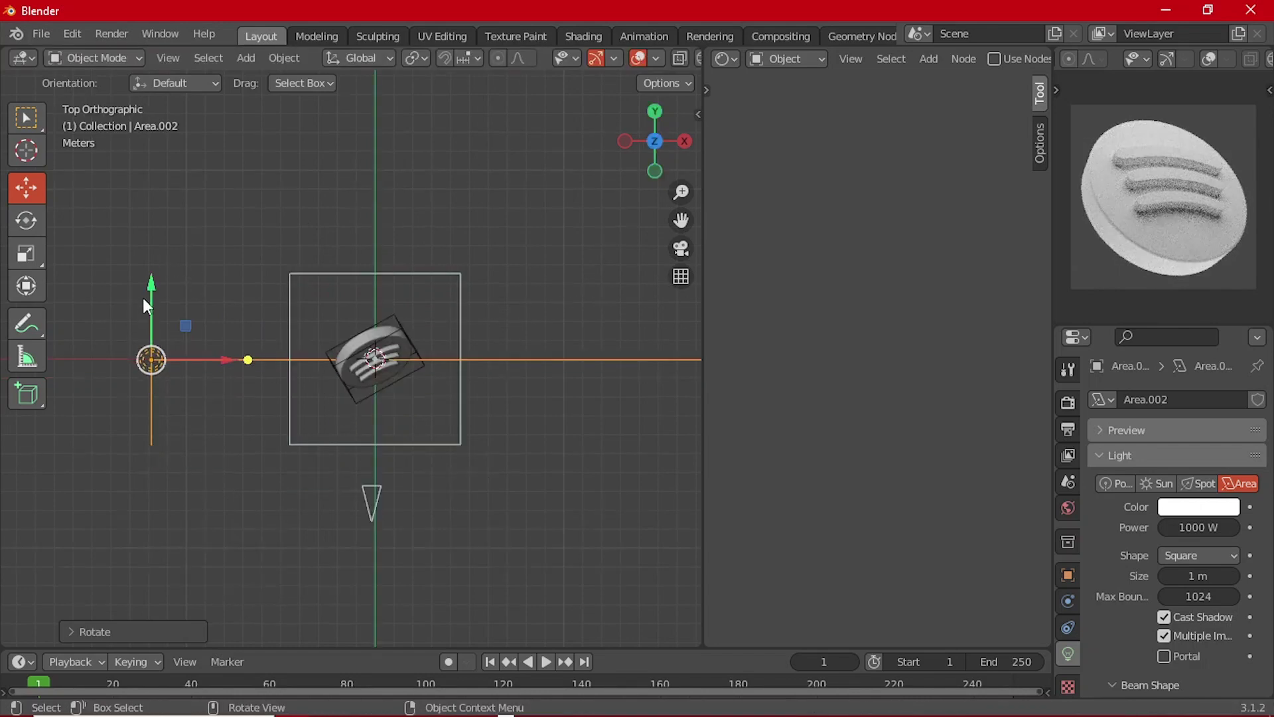
key("g")
left_click(162, 199)
key("r")
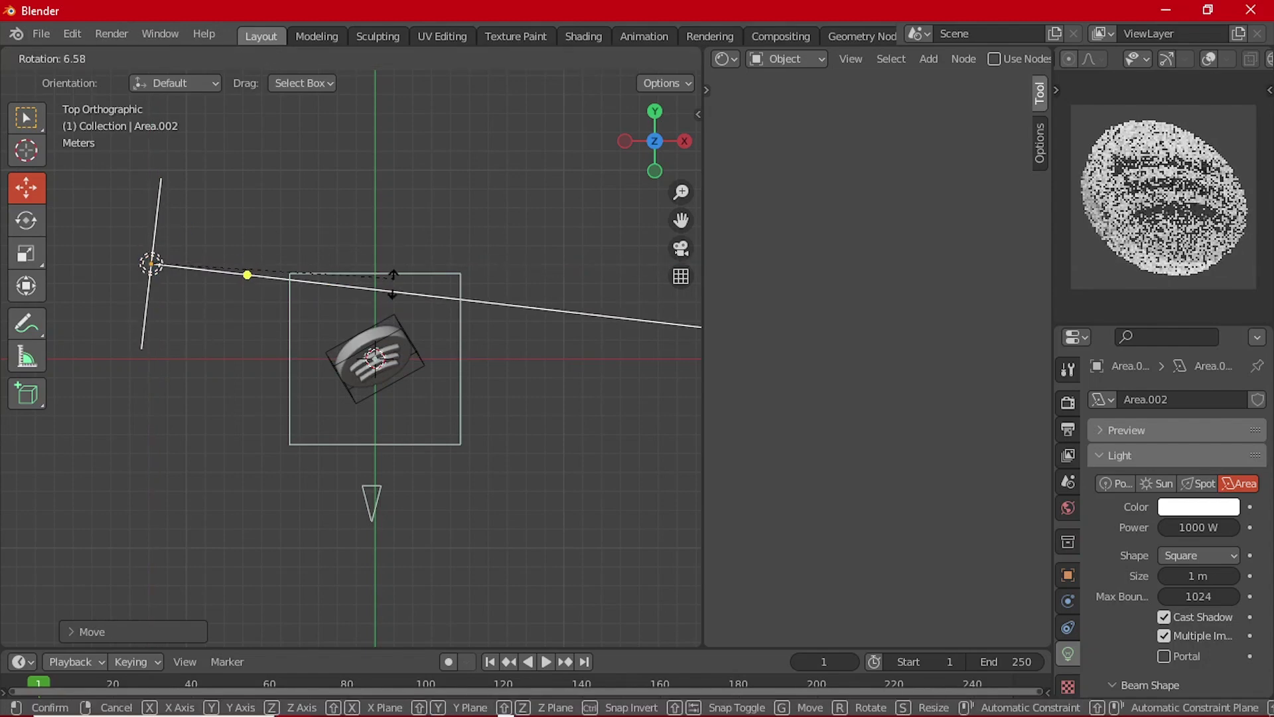
left_click(348, 338)
- Convert the side area light behind the logo to a Spot light and set its power to 10000 W
left_click(1206, 485)
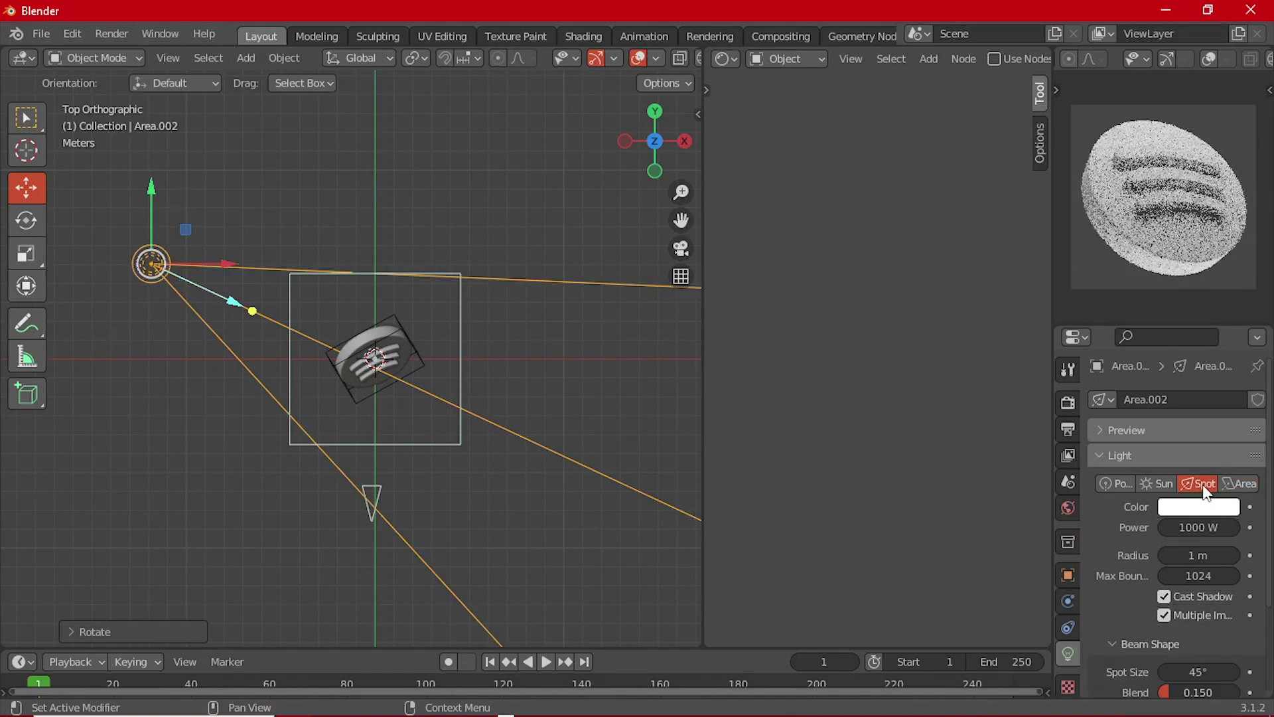
left_click(1178, 529)
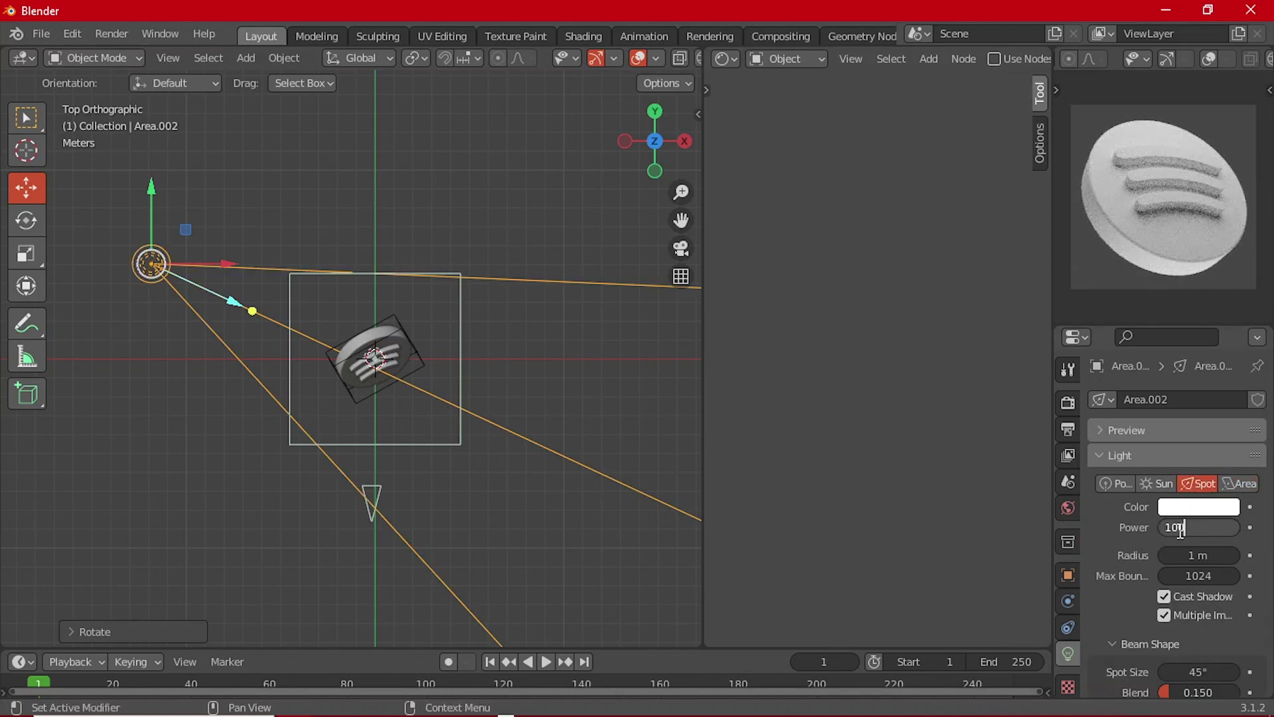
key("Return")
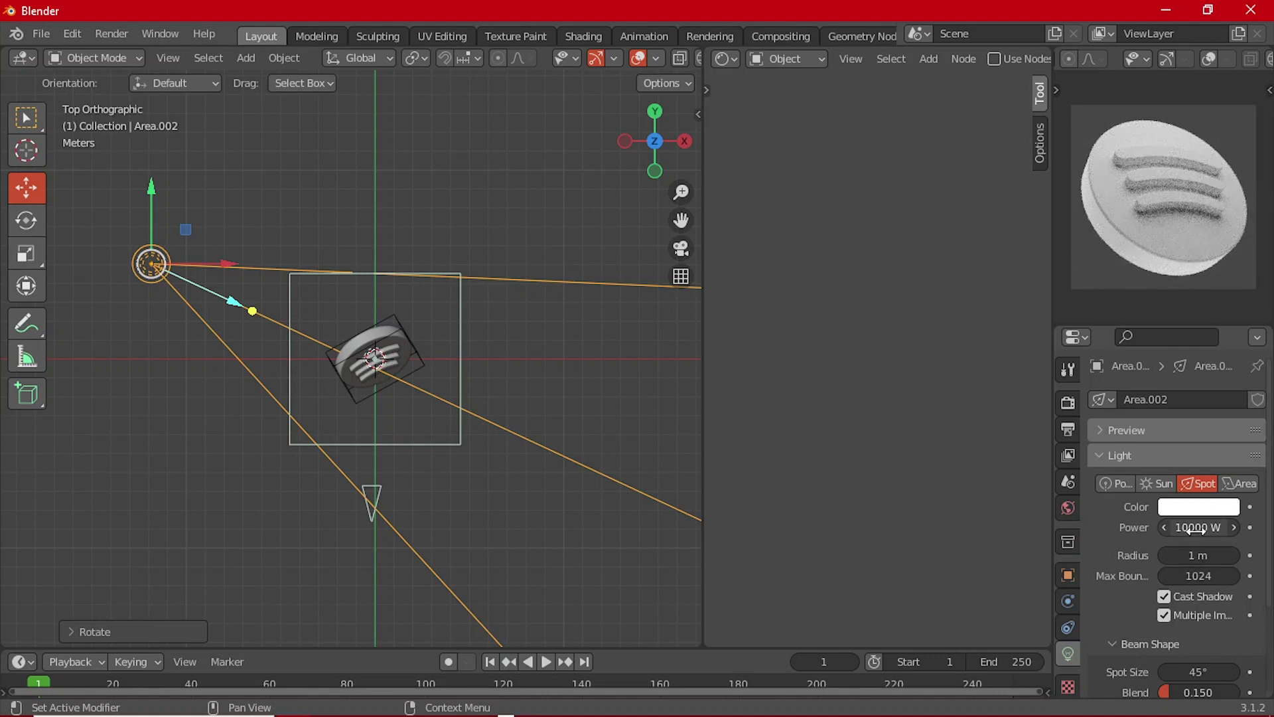
- Set the spot light's radius to 1.43 m and narrow its spot size to 17.8°
scroll(1177, 568, "down", 2)
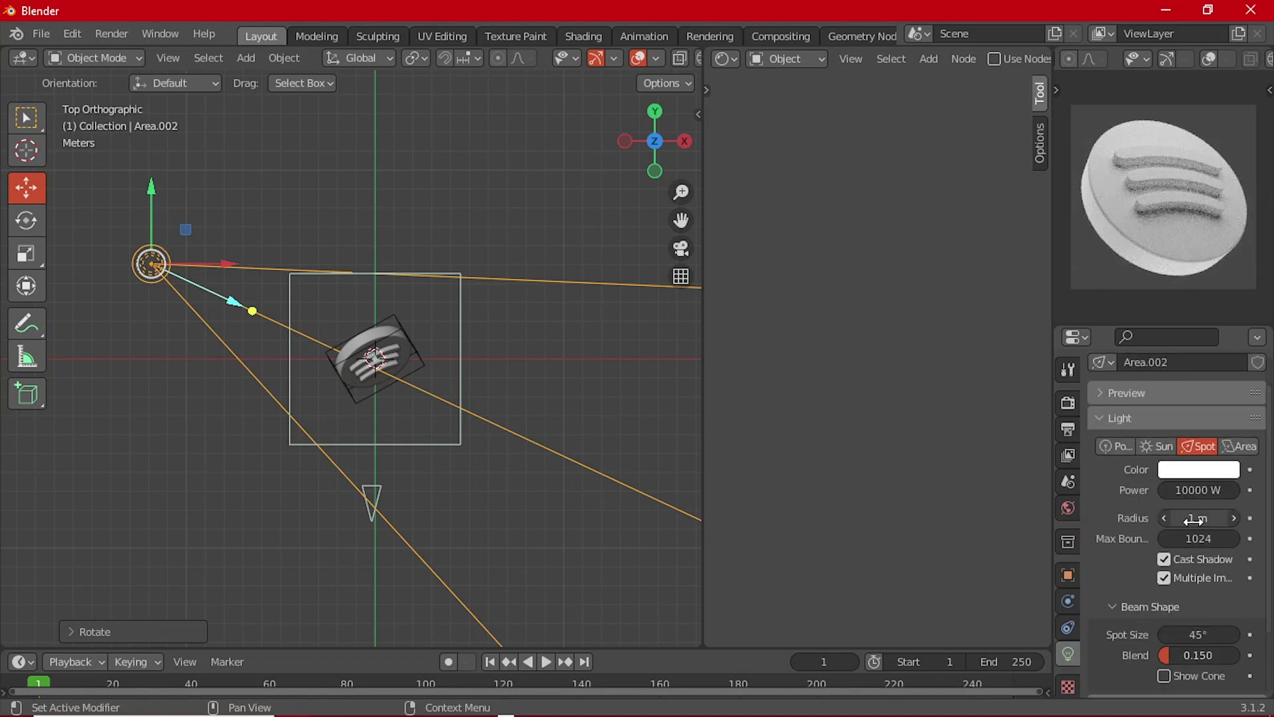
left_click_drag(1203, 519, 1234, 518)
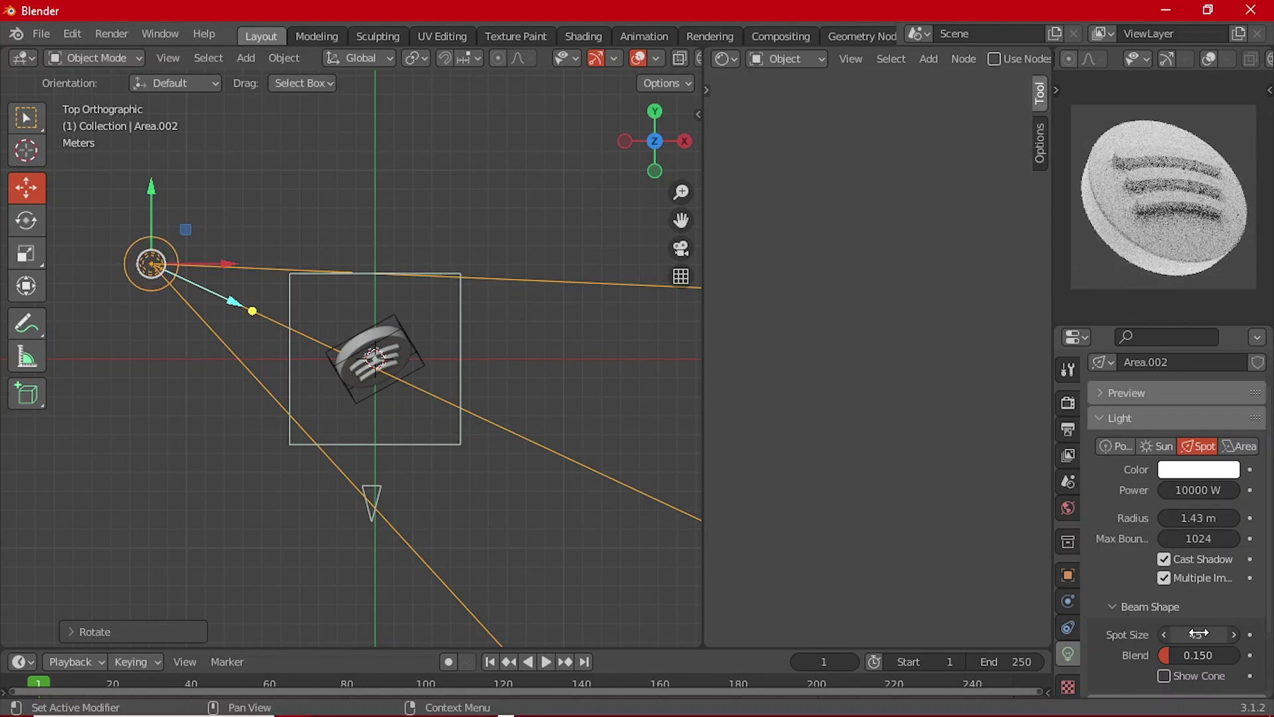
left_click_drag(1198, 634, 1108, 635)
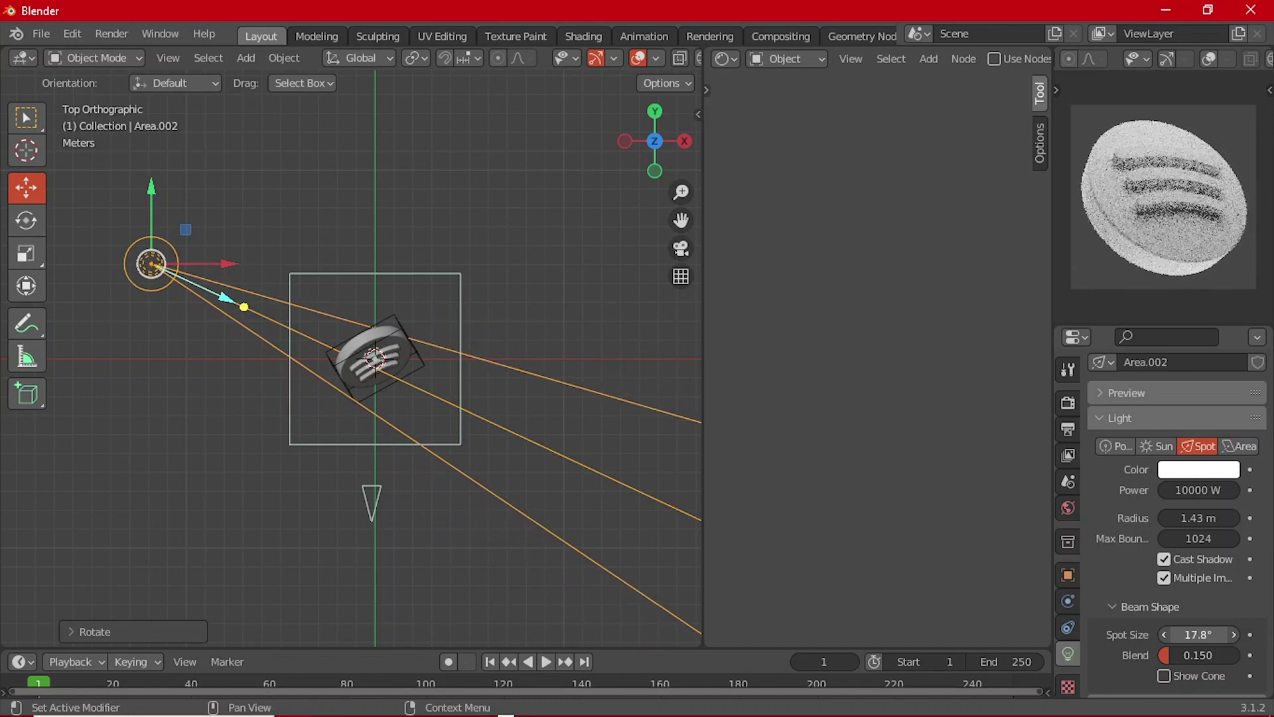
- Shift the spot light slightly along Y and set its power to 100000 W after testing it at 0 W
middle_click_drag(584, 501, 4, 450)
left_click_drag(226, 471, 265, 490)
left_click(1207, 490)
type("0")
key("Return")
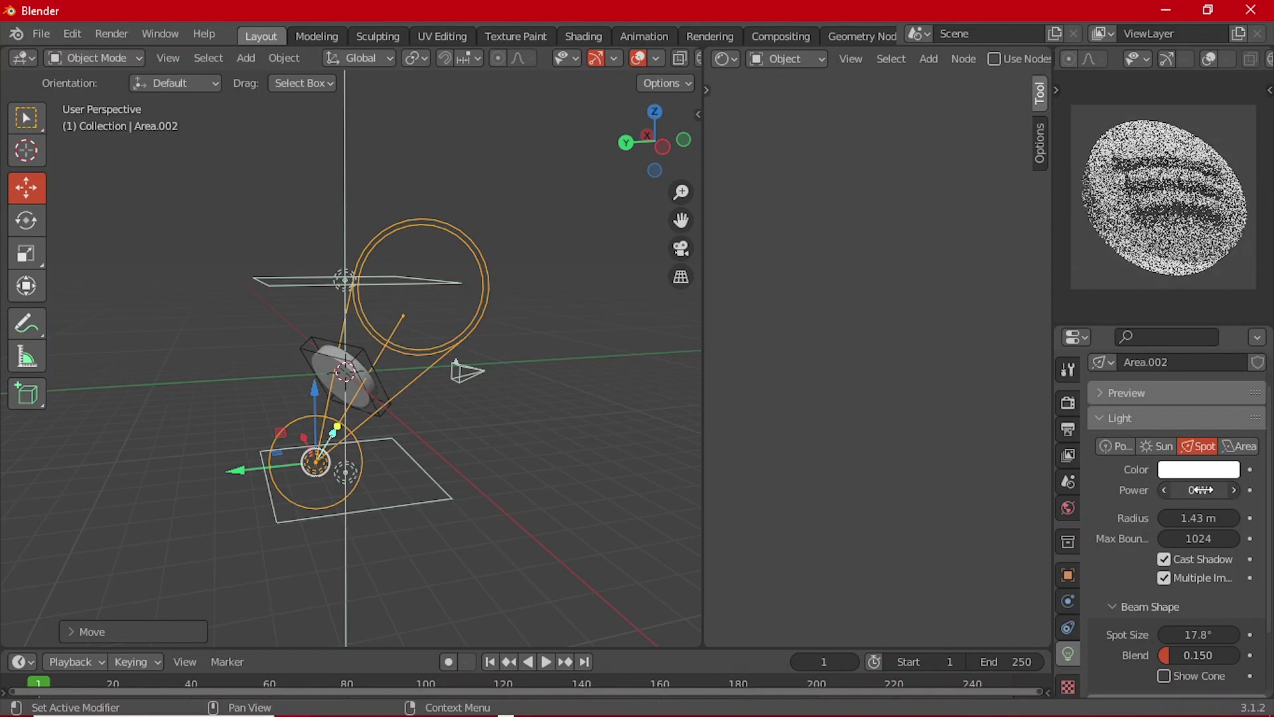
left_click(1205, 489)
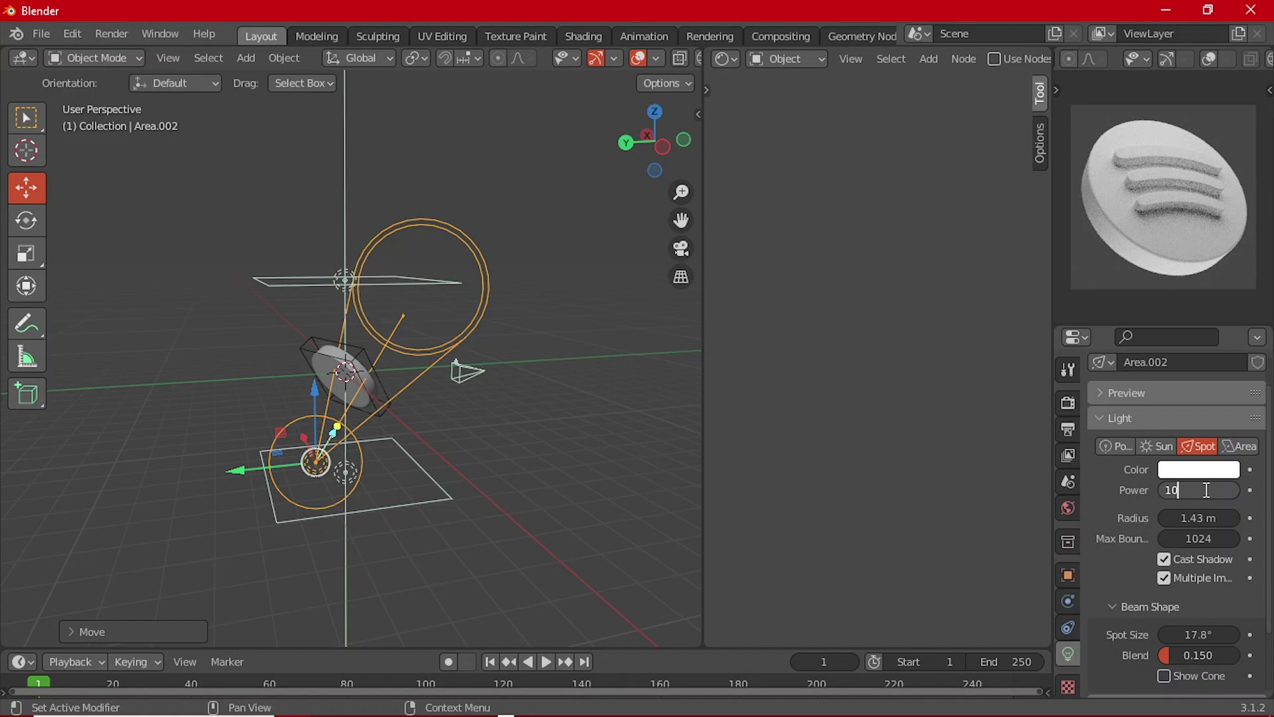
key("Return")
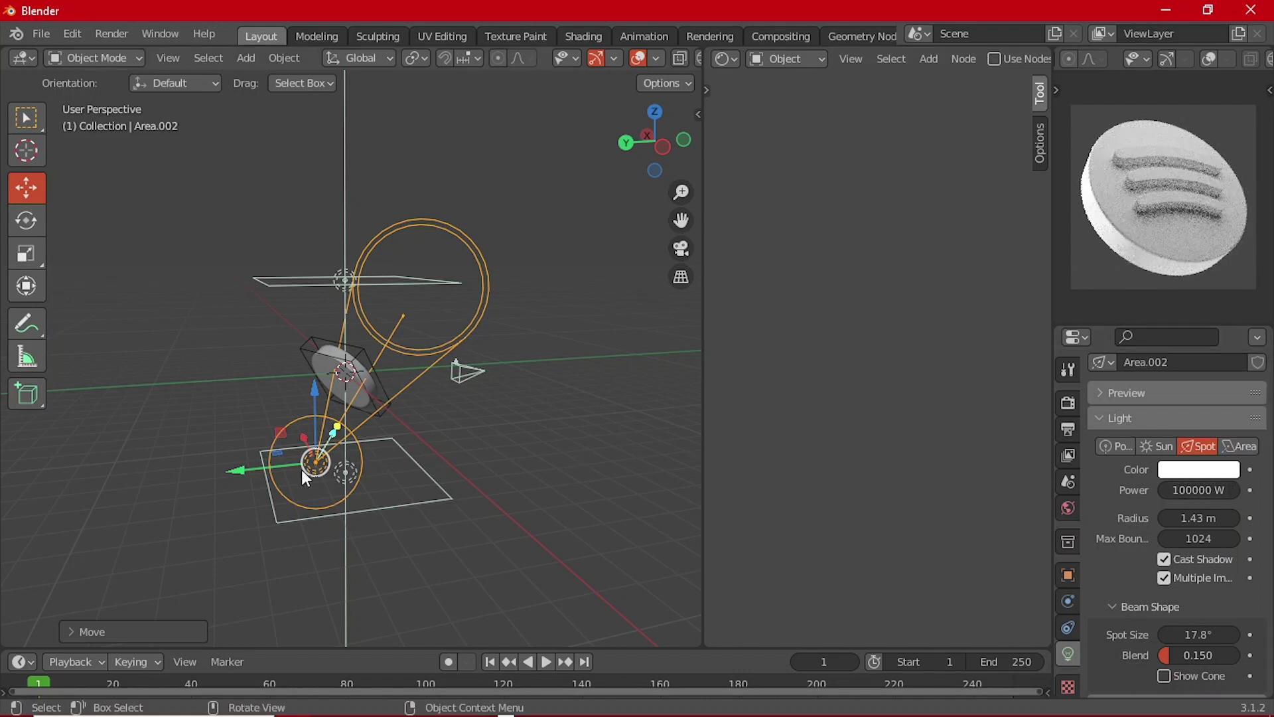
- Move the spot light farther along positive Y and rotate it about 7.7° in top view to aim at the logo
left_click_drag(237, 471, 171, 470)
key("grave")
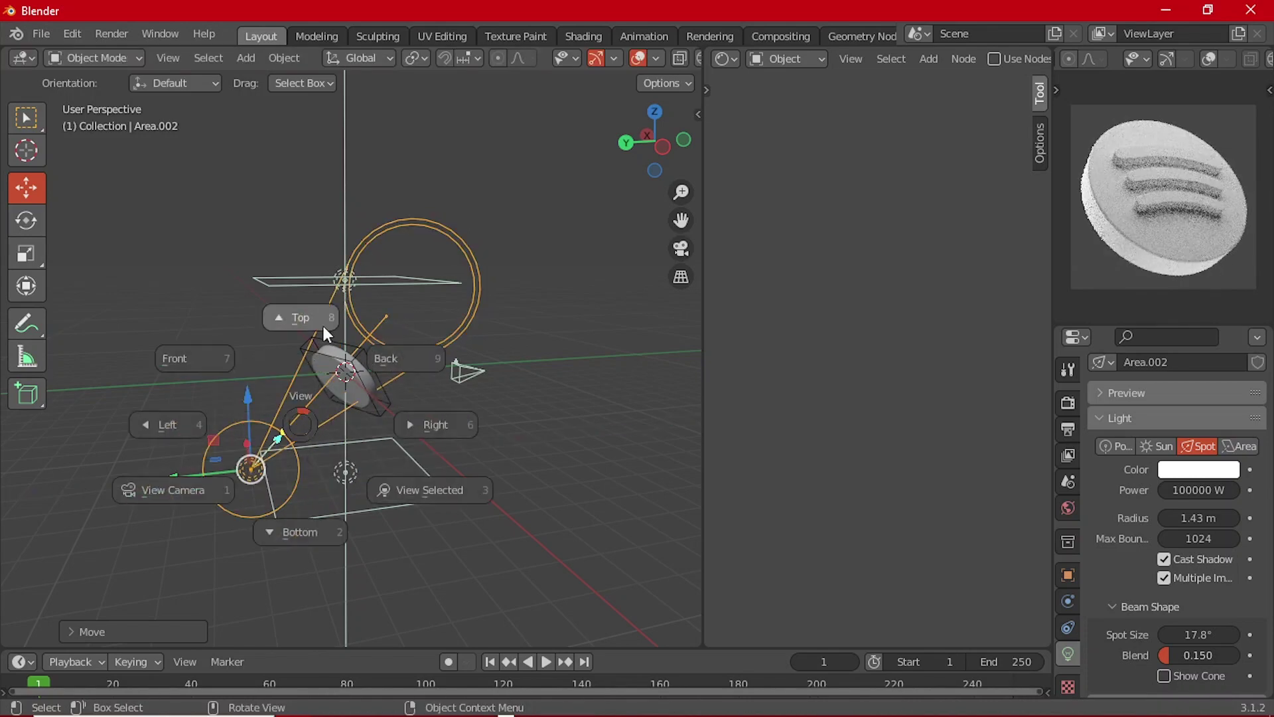
left_click(312, 328)
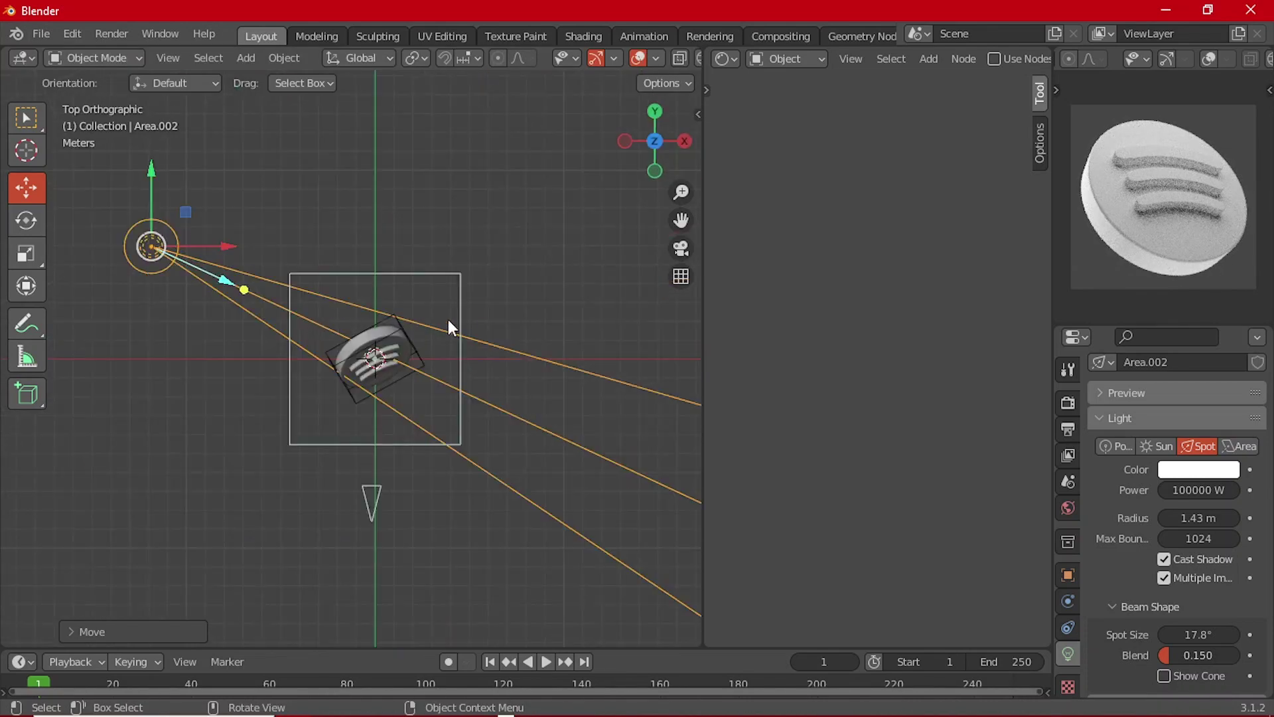
key("r")
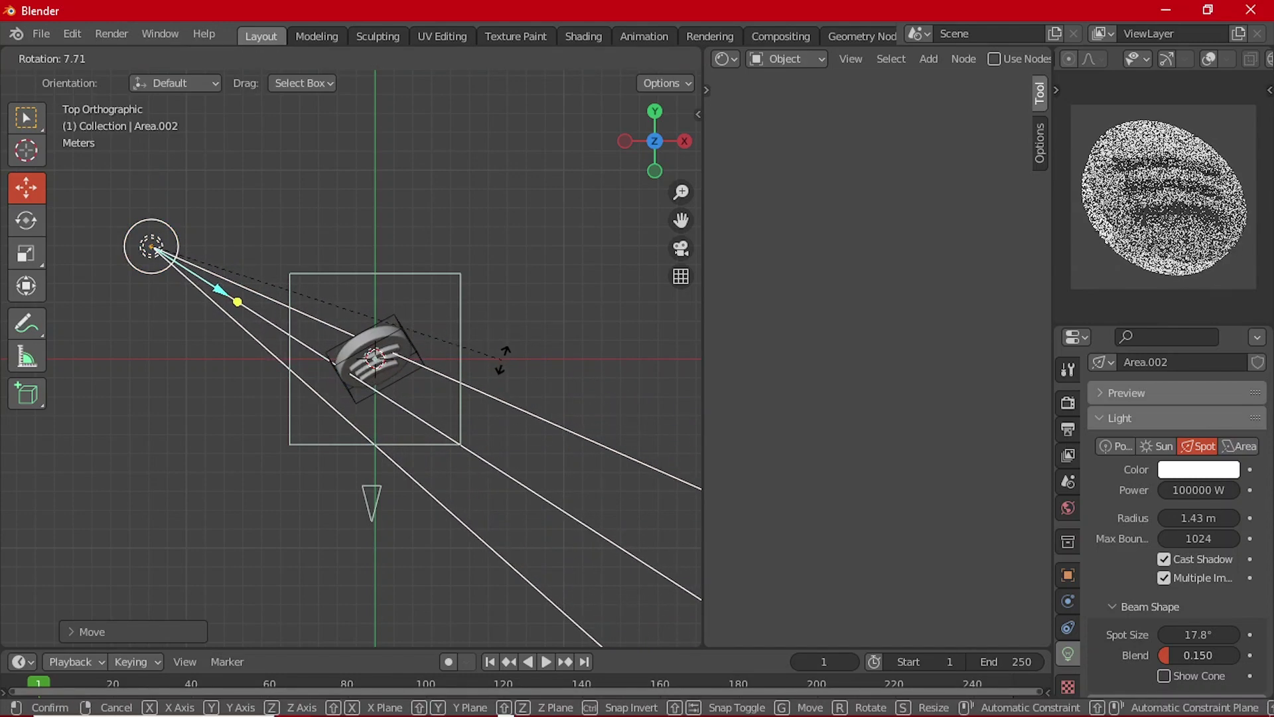
left_click(503, 359)
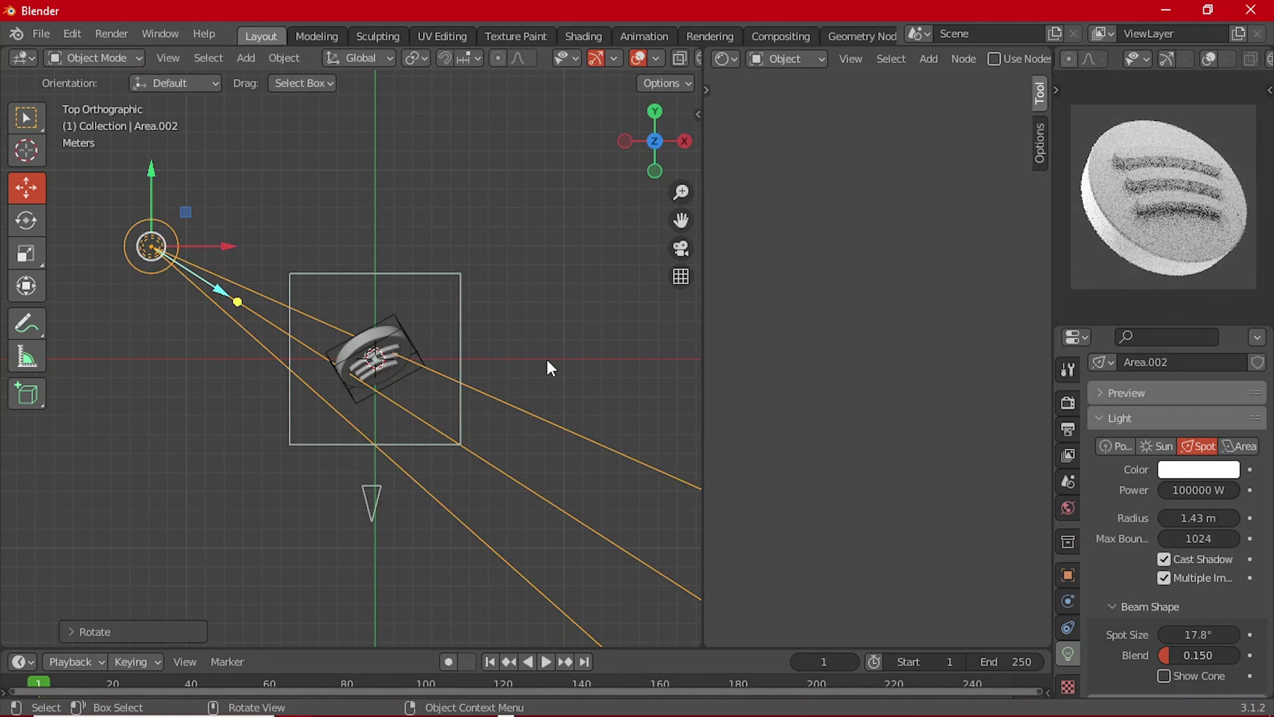
- Duplicate the upper area light in front view to the logo's positive X side and rotate the copy to face the logo
middle_click_drag(550, 360, 381, 211)
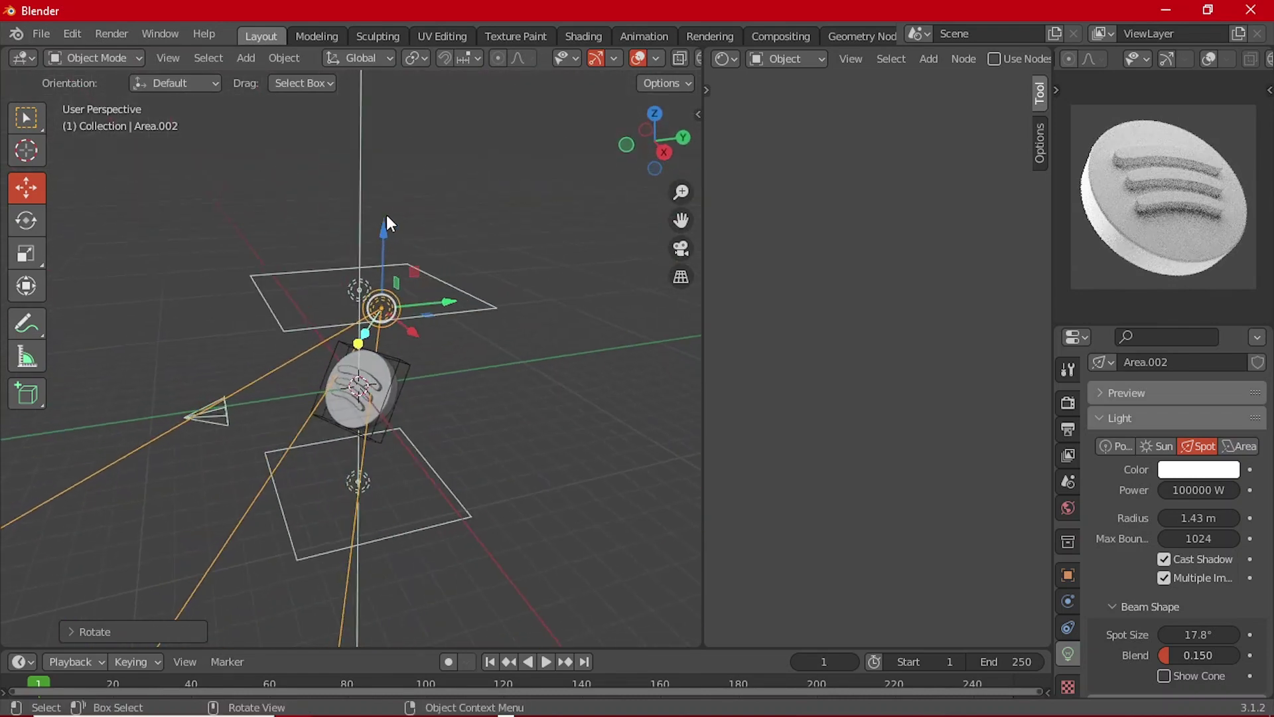
left_click(365, 284)
key("grave")
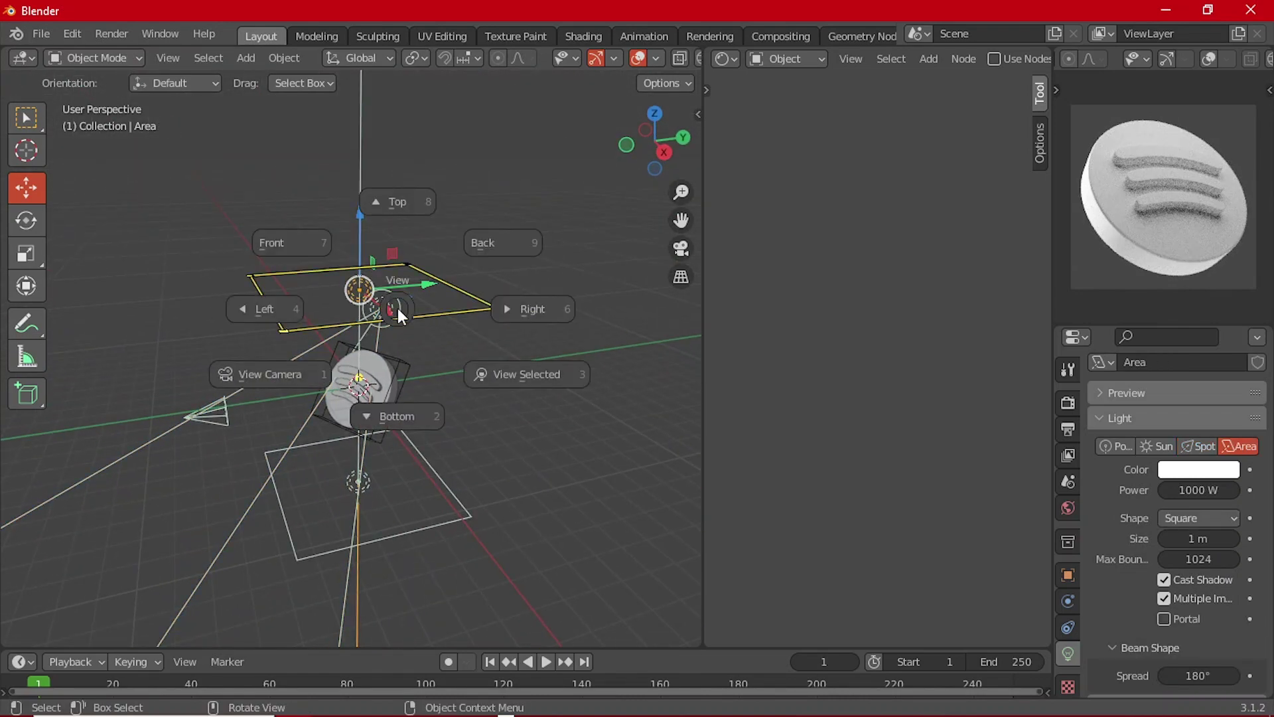
left_click(274, 239)
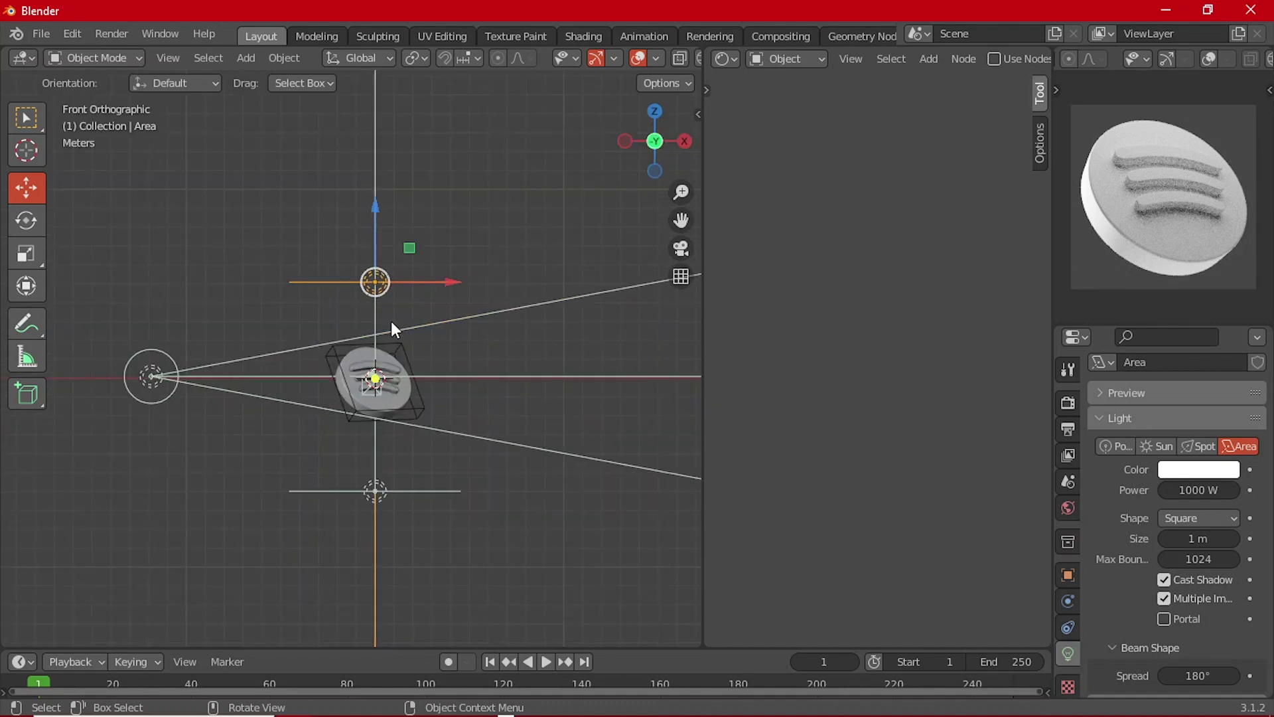
key("shift+d")
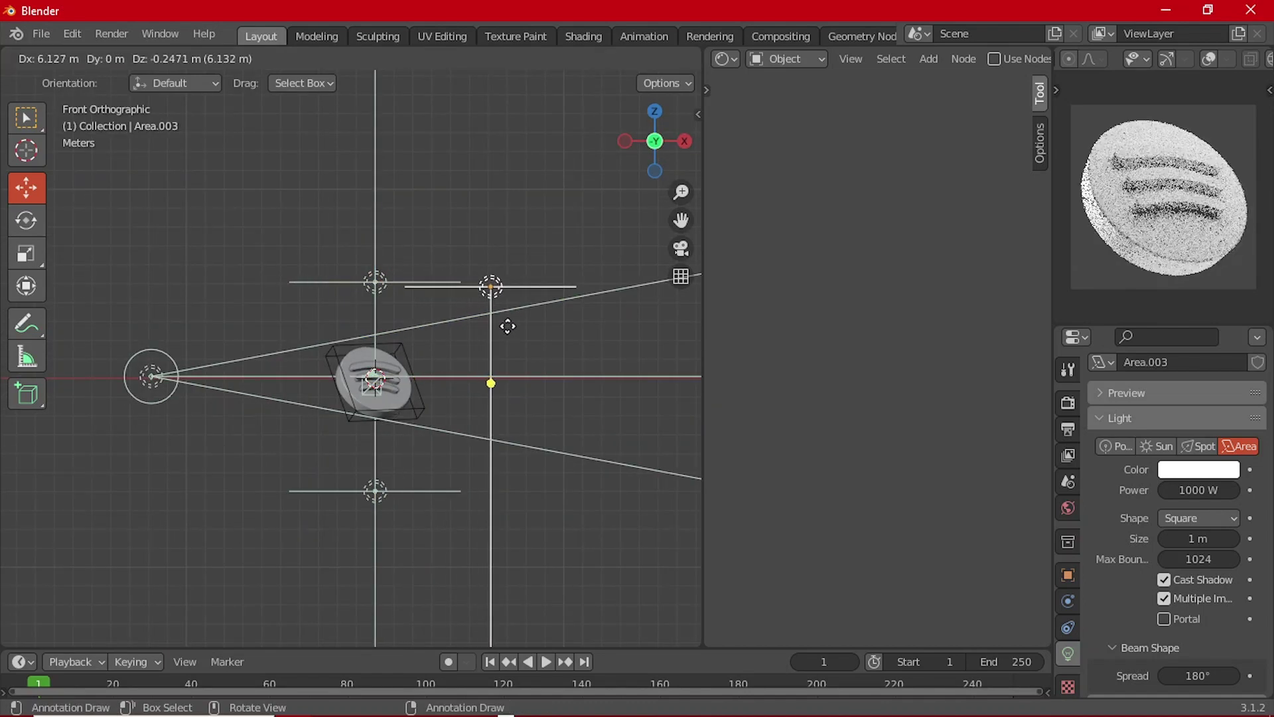
left_click(516, 326)
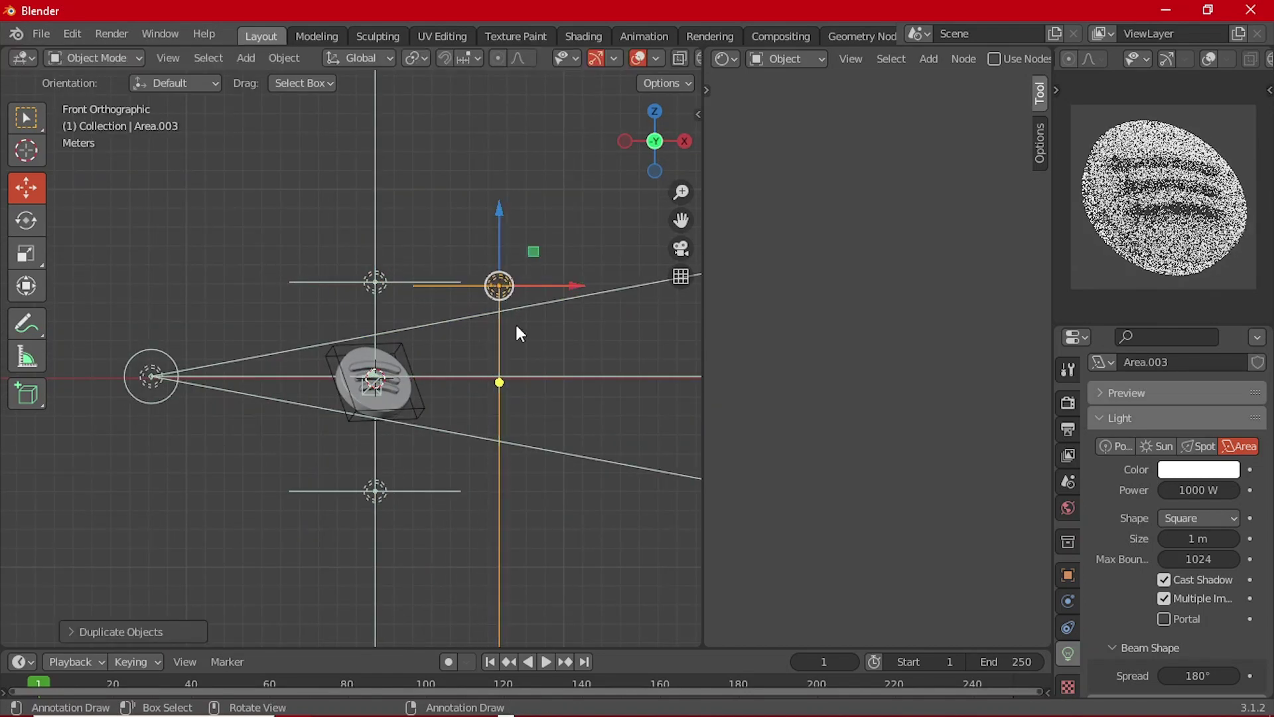
key("r")
left_click(475, 416)
- Shift the new area light toward negative Y in top view, keeping its size at 1 m, and rotate it to aim at the logo
middle_click_drag(475, 415, 362, 460)
key("grave")
left_click(392, 353)
left_click_drag(483, 352, 499, 327)
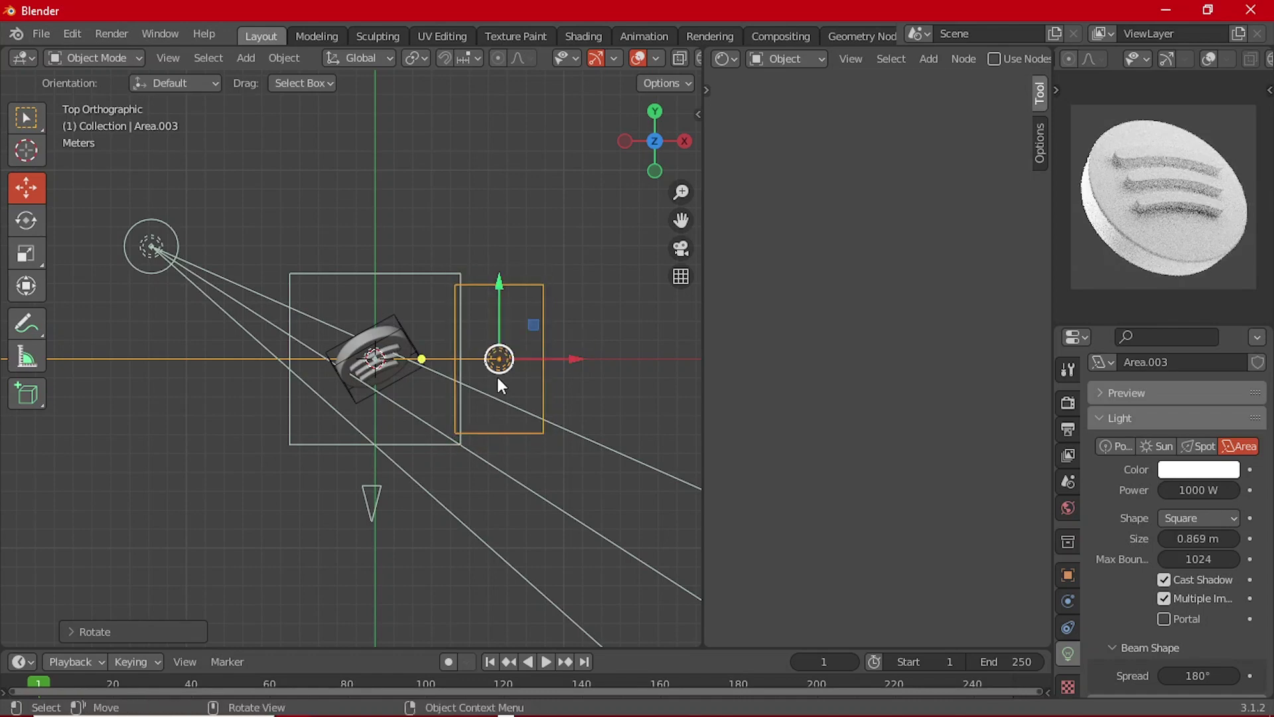
left_click_drag(514, 279, 521, 251)
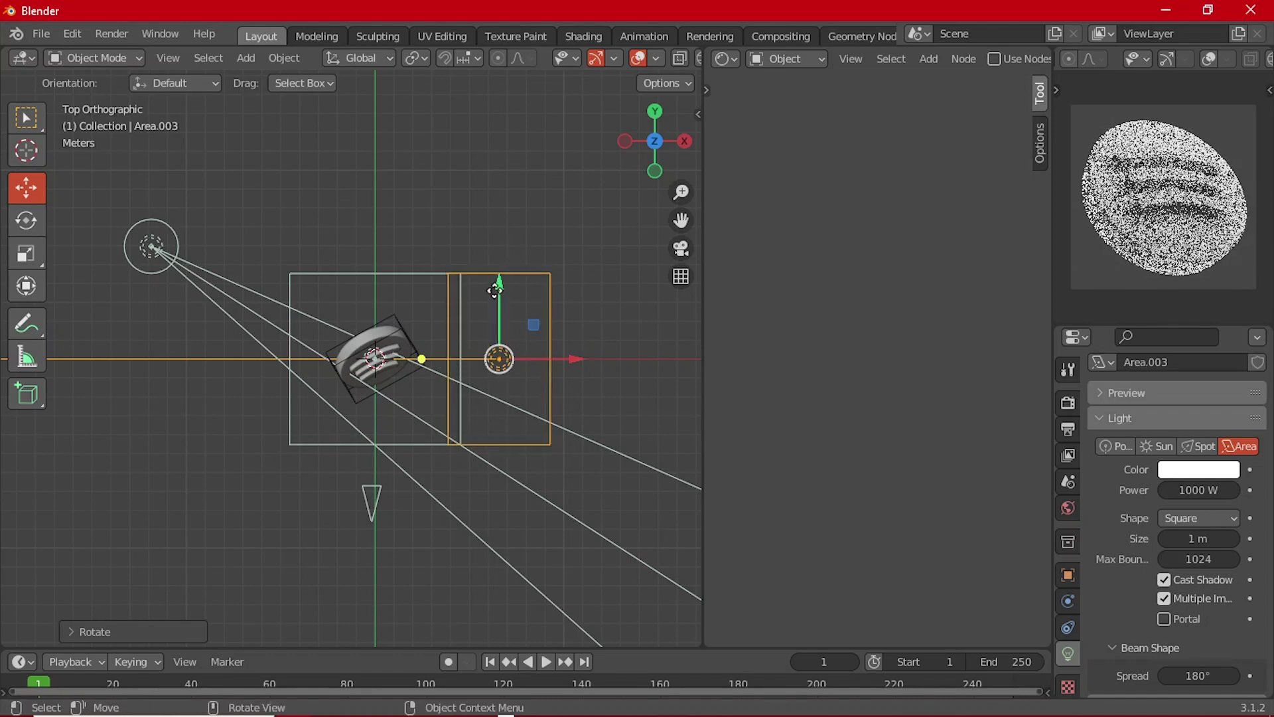
left_click_drag(500, 303, 500, 334)
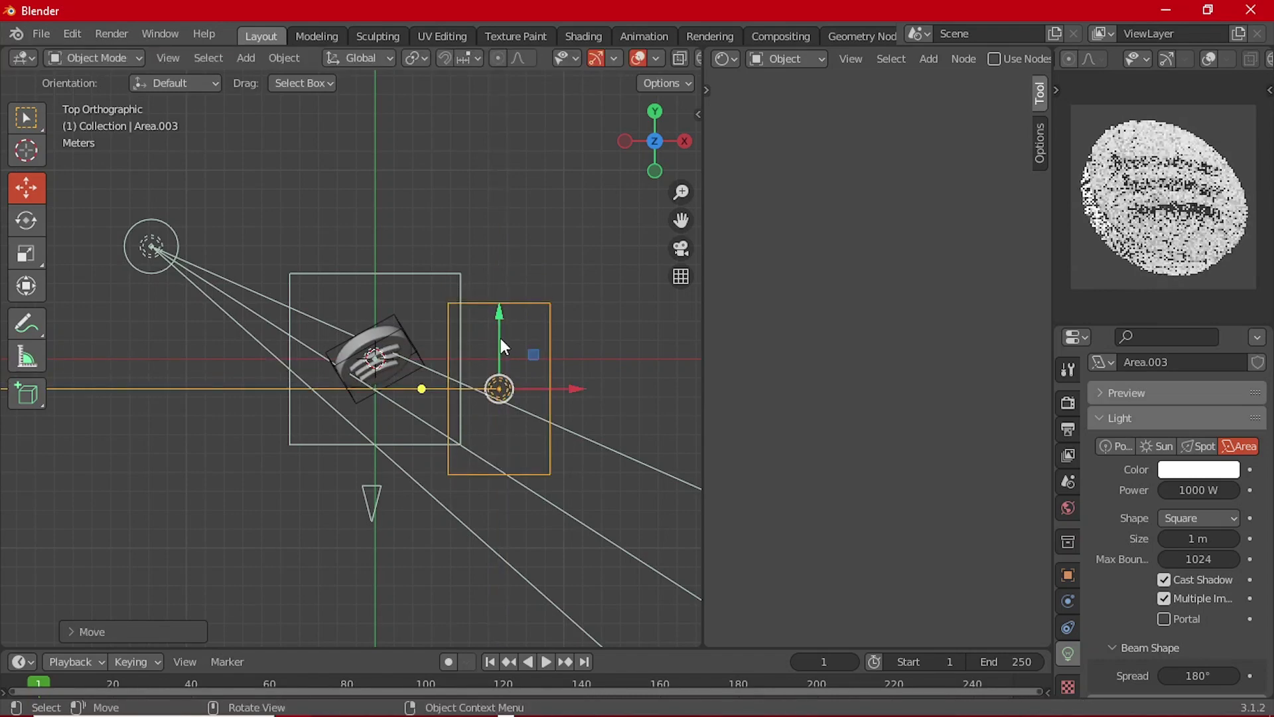
key("r")
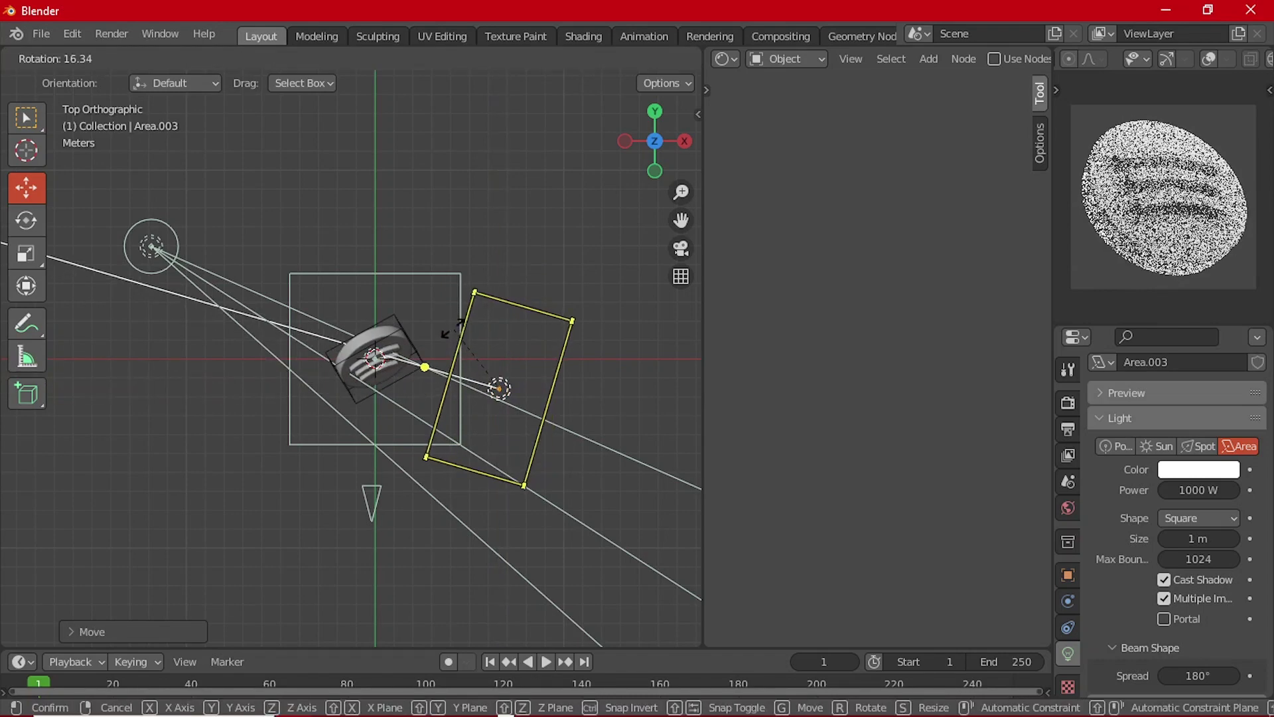
left_click(444, 331)
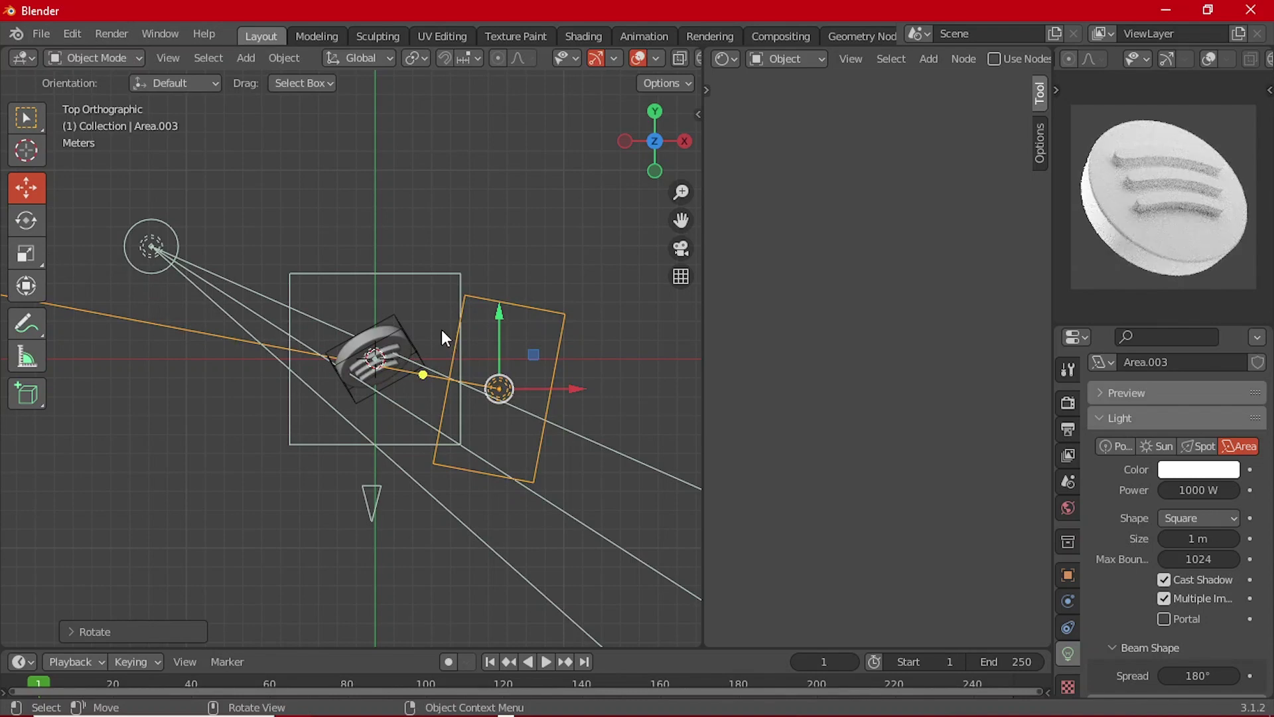
- Preview the logo through the camera in Rendered shading, checking it briefly with the overlays hidden
key("KP_0")
scroll(441, 329, "up", 4)
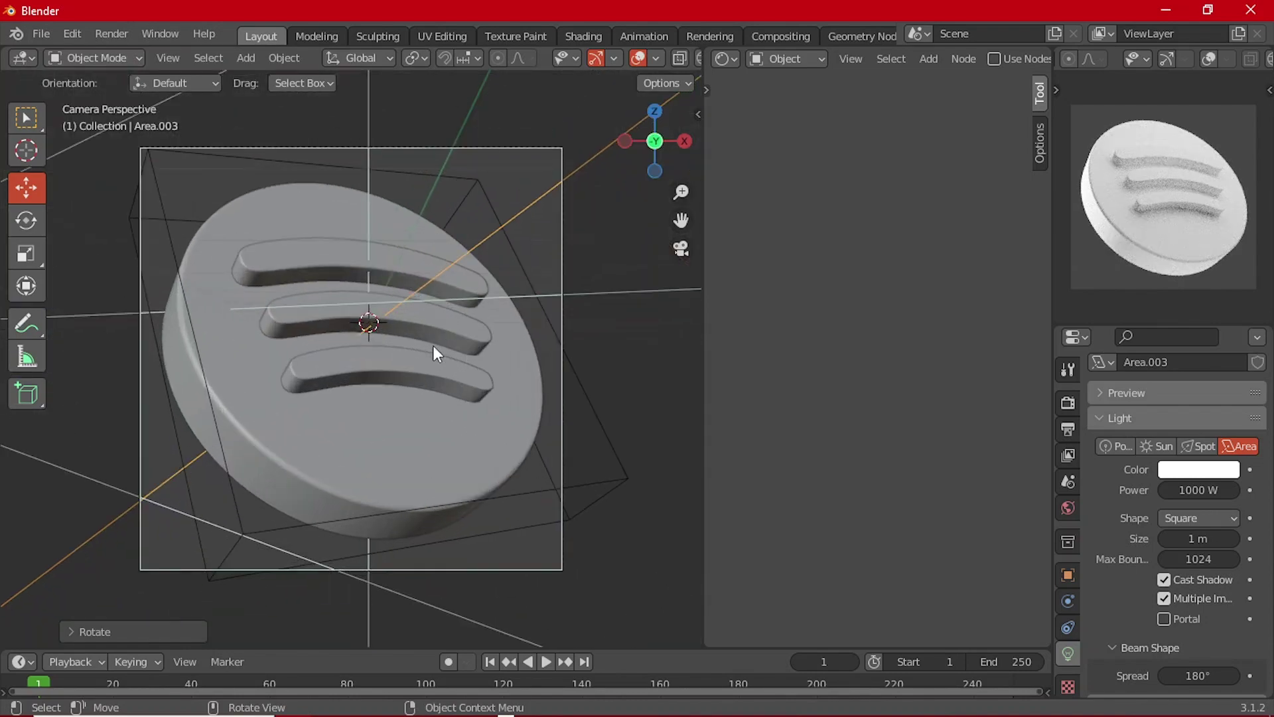
scroll(433, 345, "up", 1)
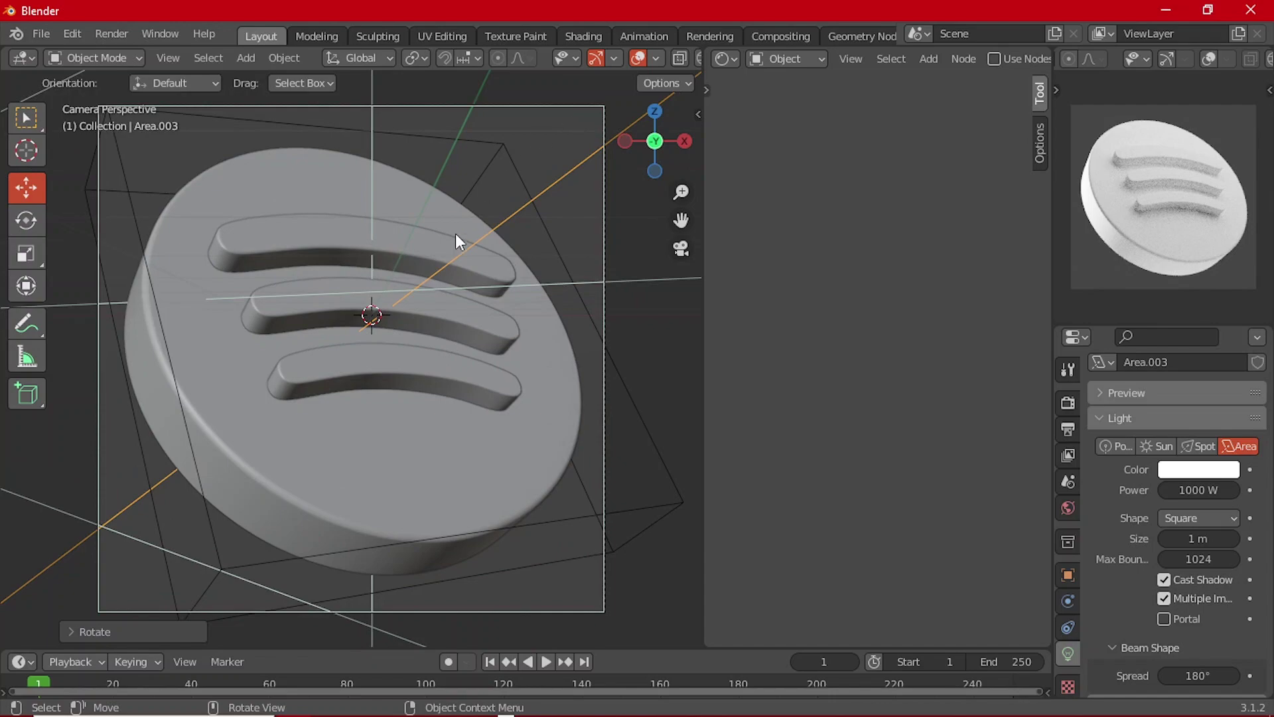
key("z")
left_click(449, 169)
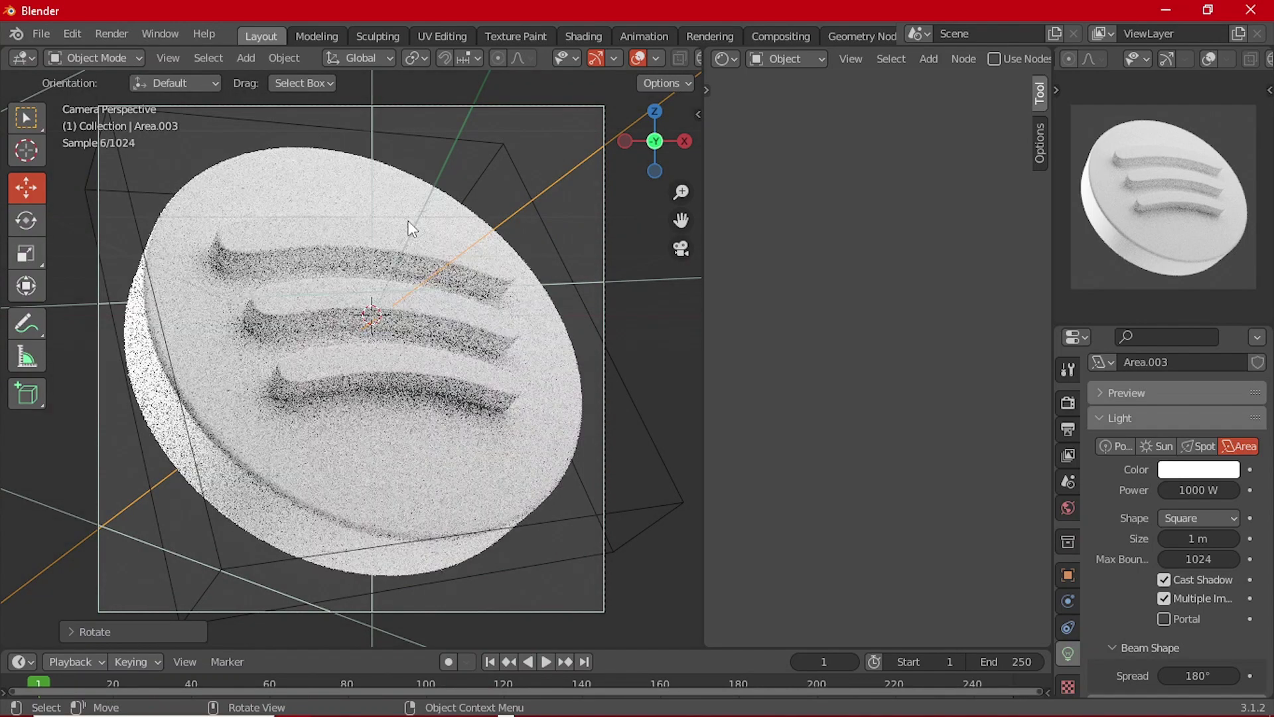
left_click(637, 58)
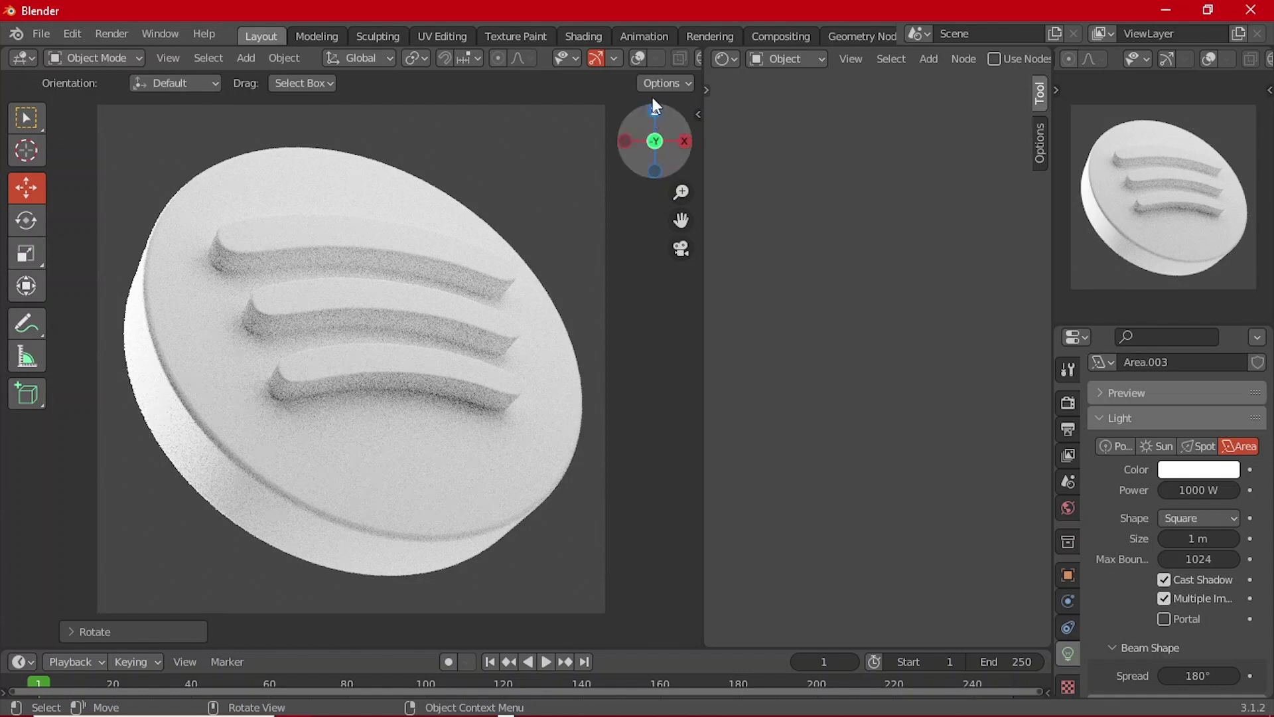
left_click(638, 59)
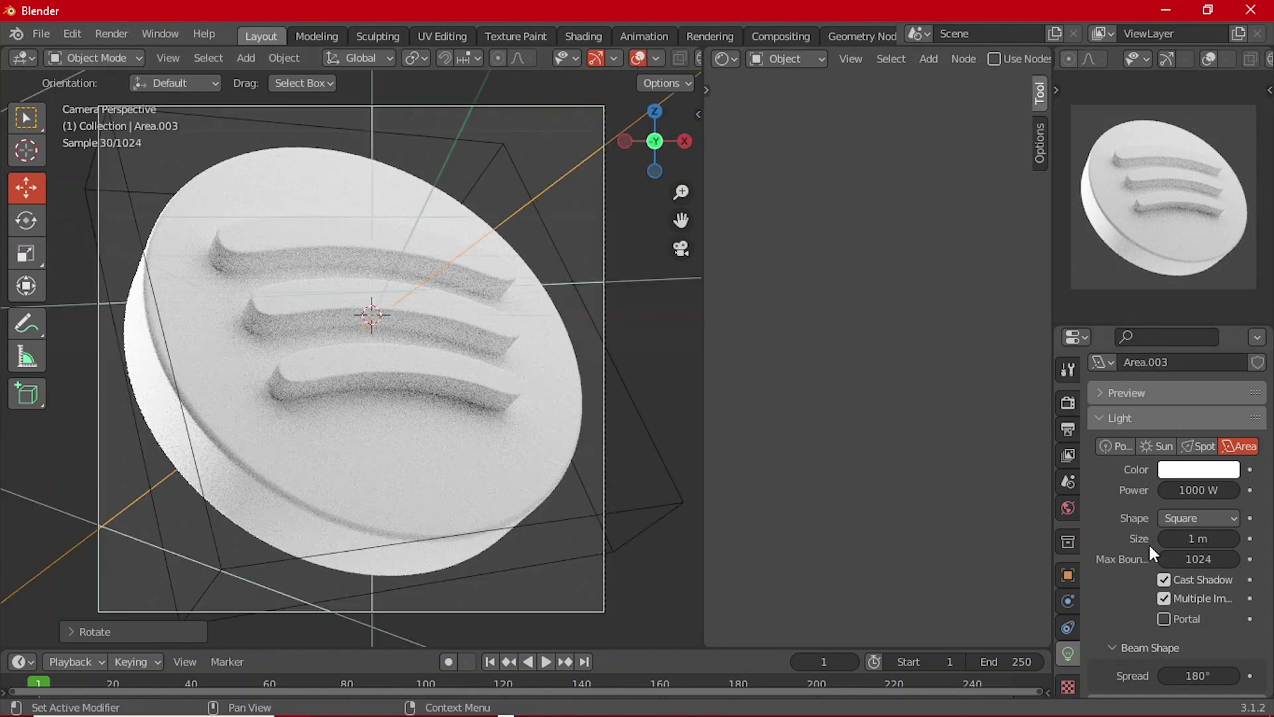
- Try 3000 W on the new area light and set its power to 2000 W
left_click(1205, 490)
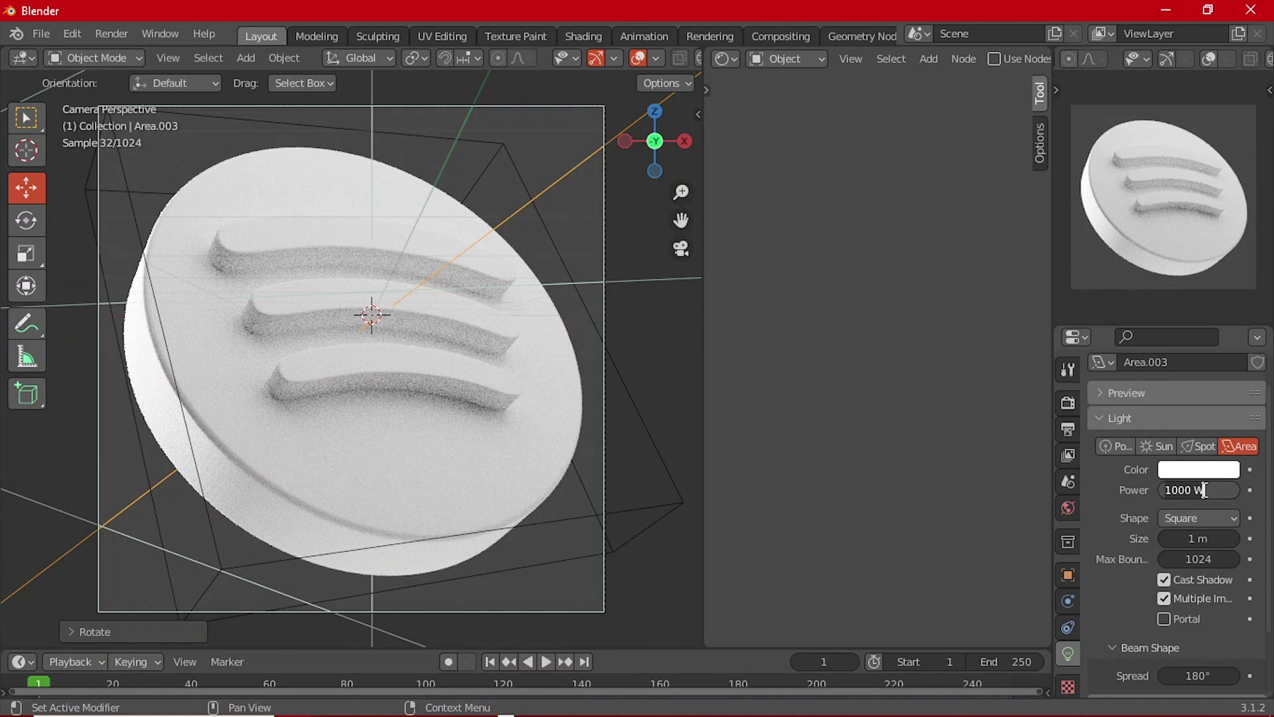
type("3000")
key("Return")
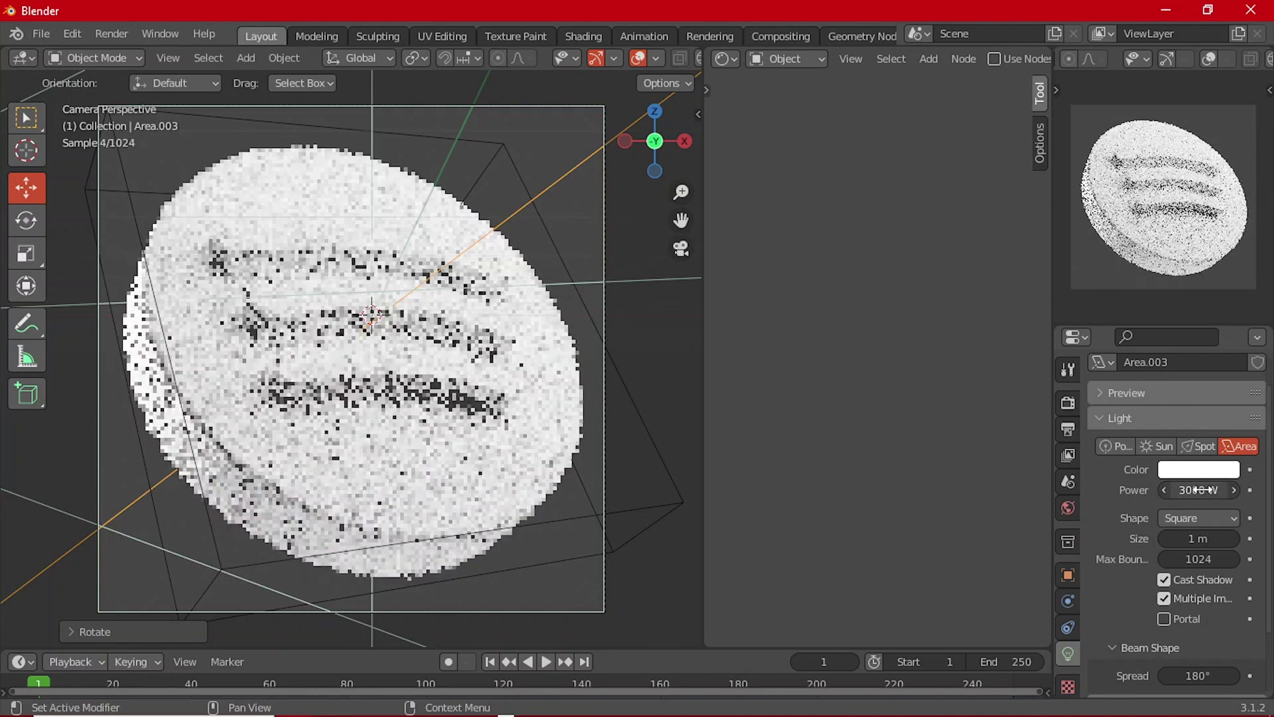
left_click(1204, 489)
type("200")
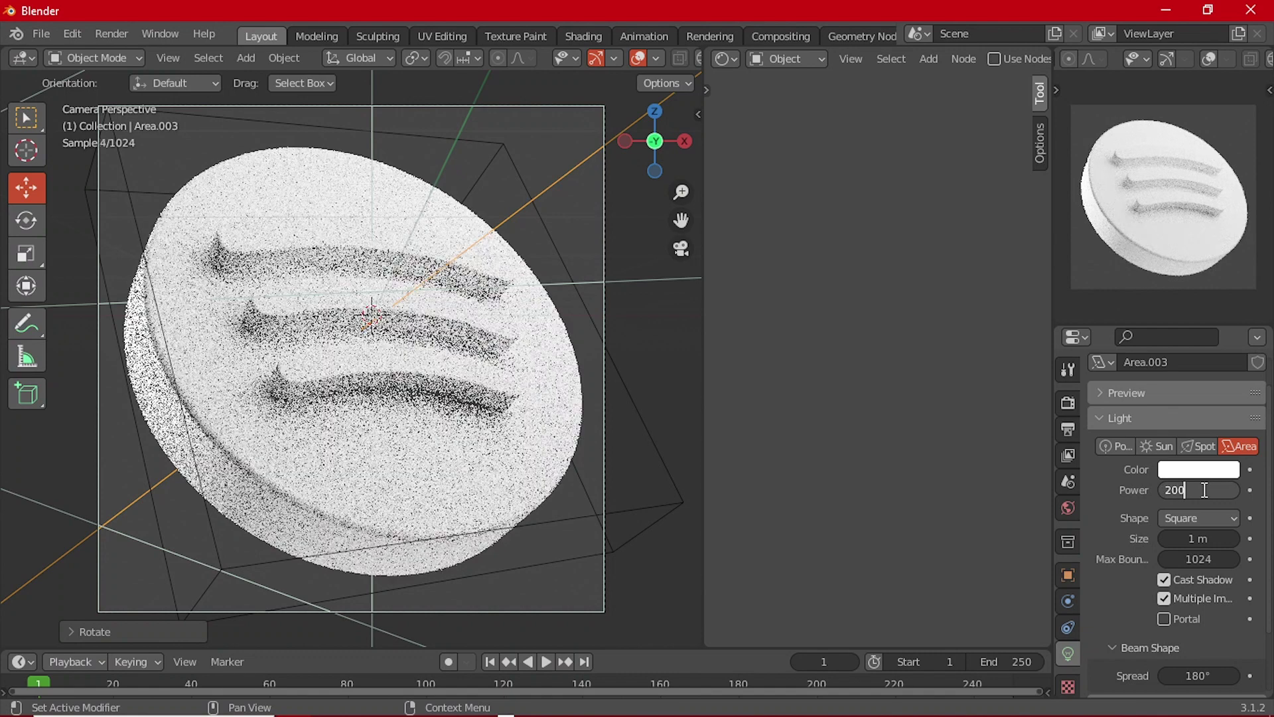
key("Return")
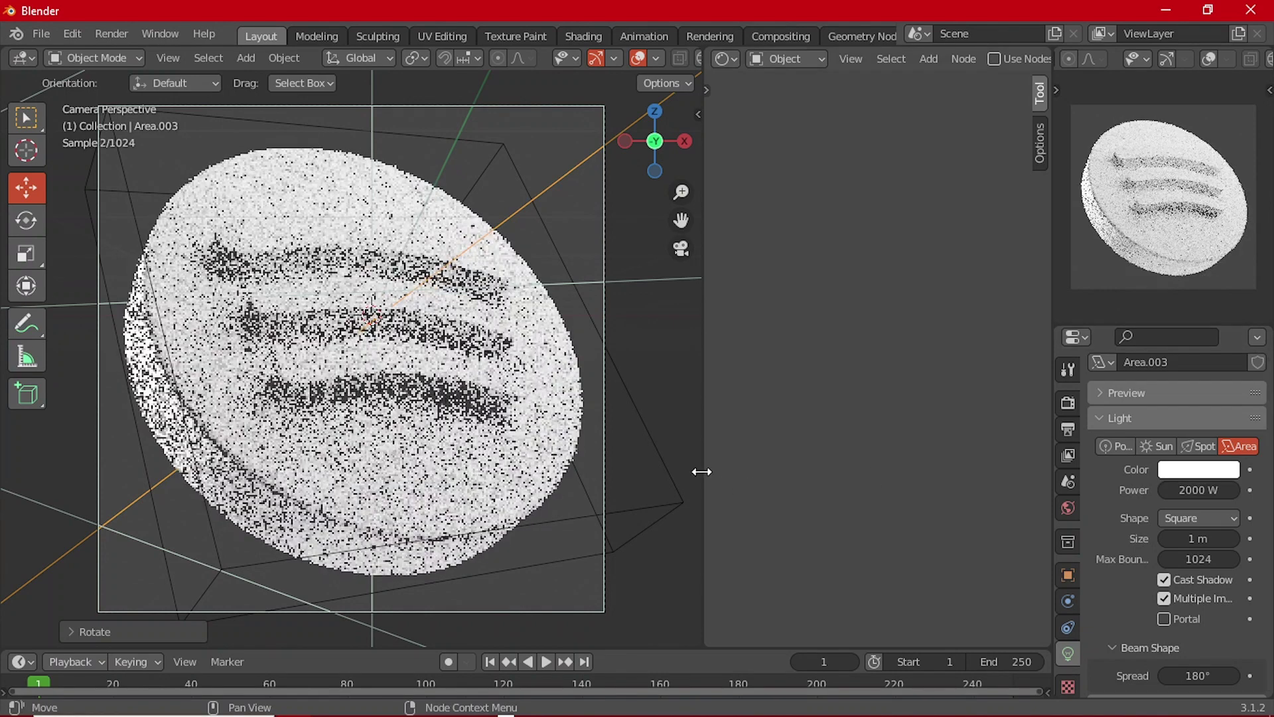
- Select the logo's round disc and switch the small camera preview area to an Image Editor
scroll(641, 489, "down", 3)
scroll(555, 416, "up", 2)
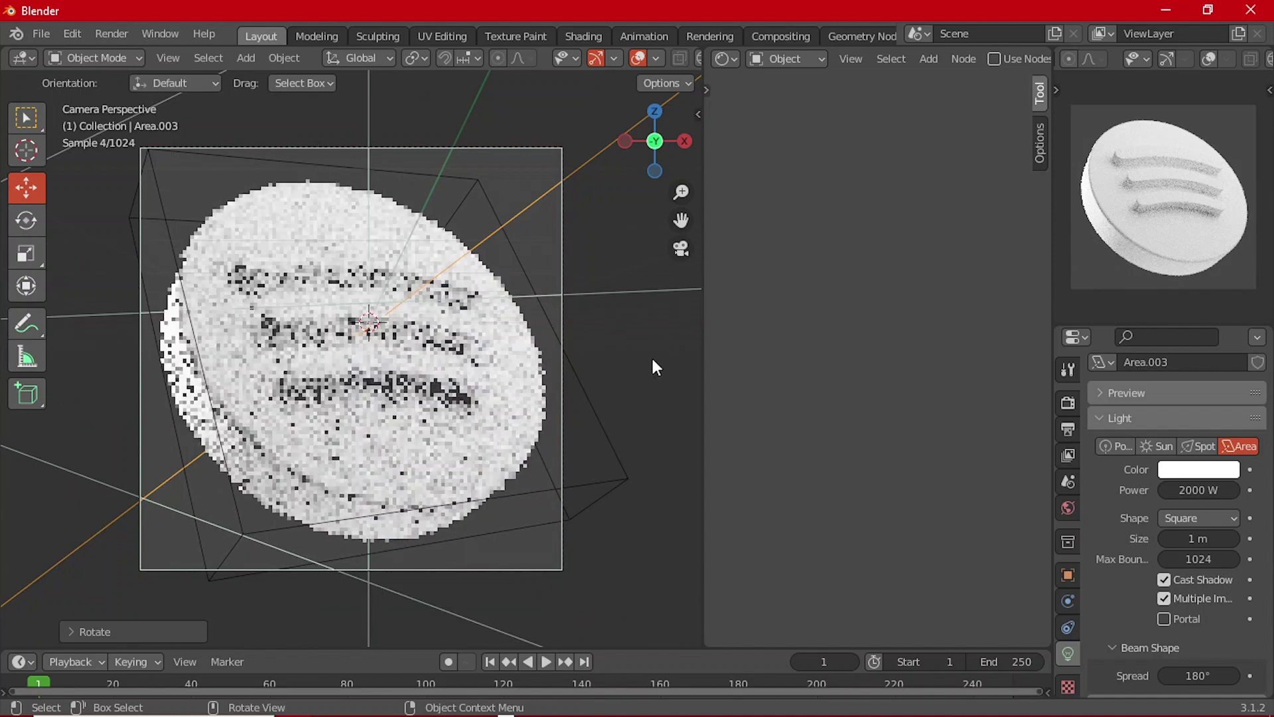
scroll(588, 376, "up", 1)
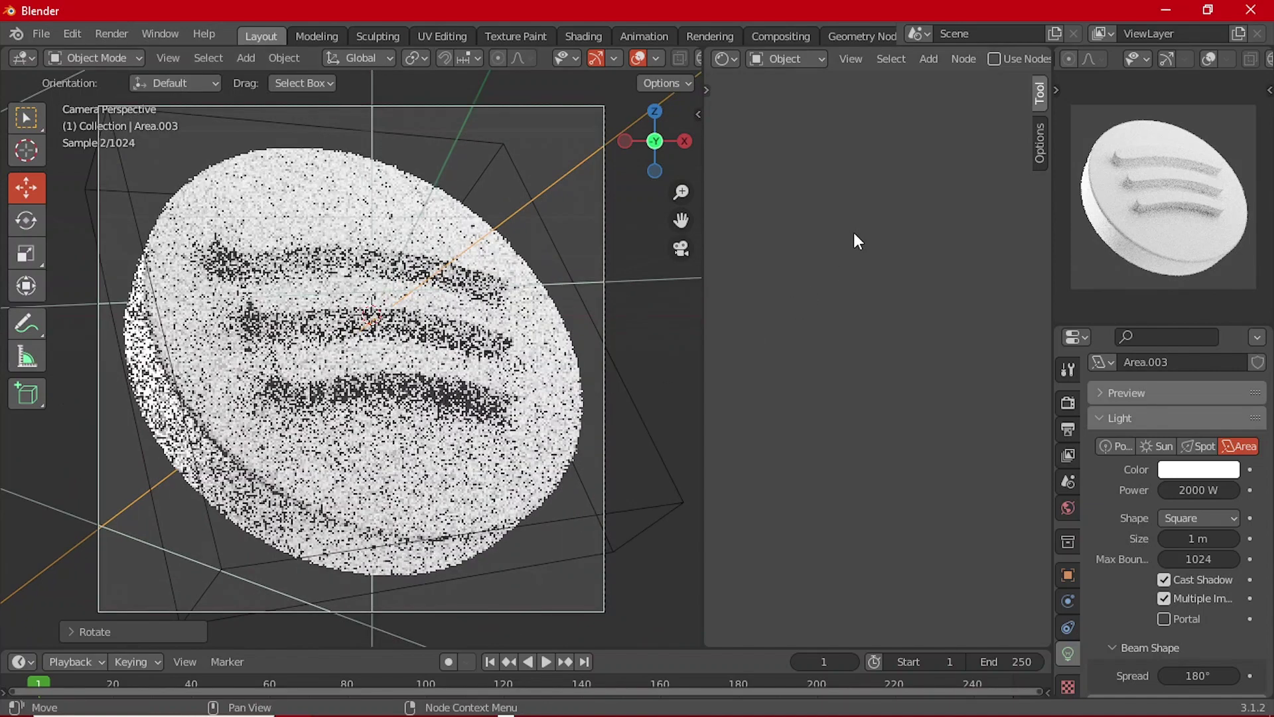
left_click(181, 248)
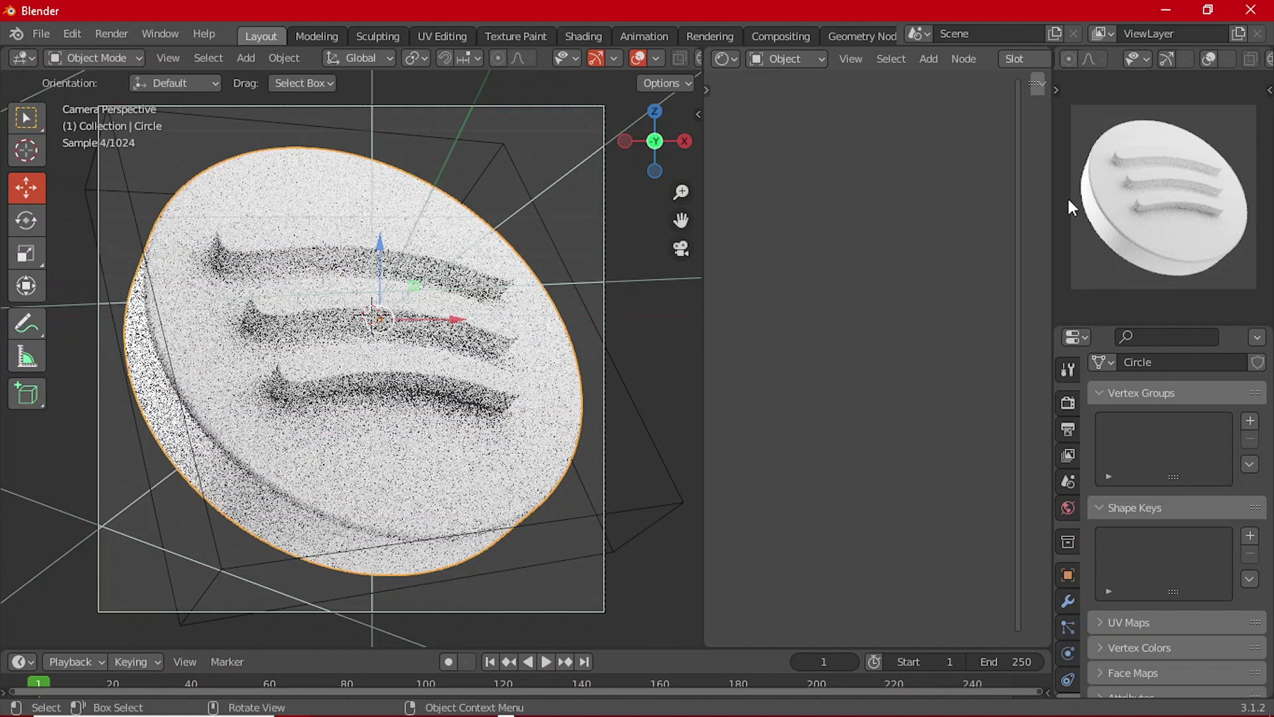
scroll(1074, 59, "up", 2)
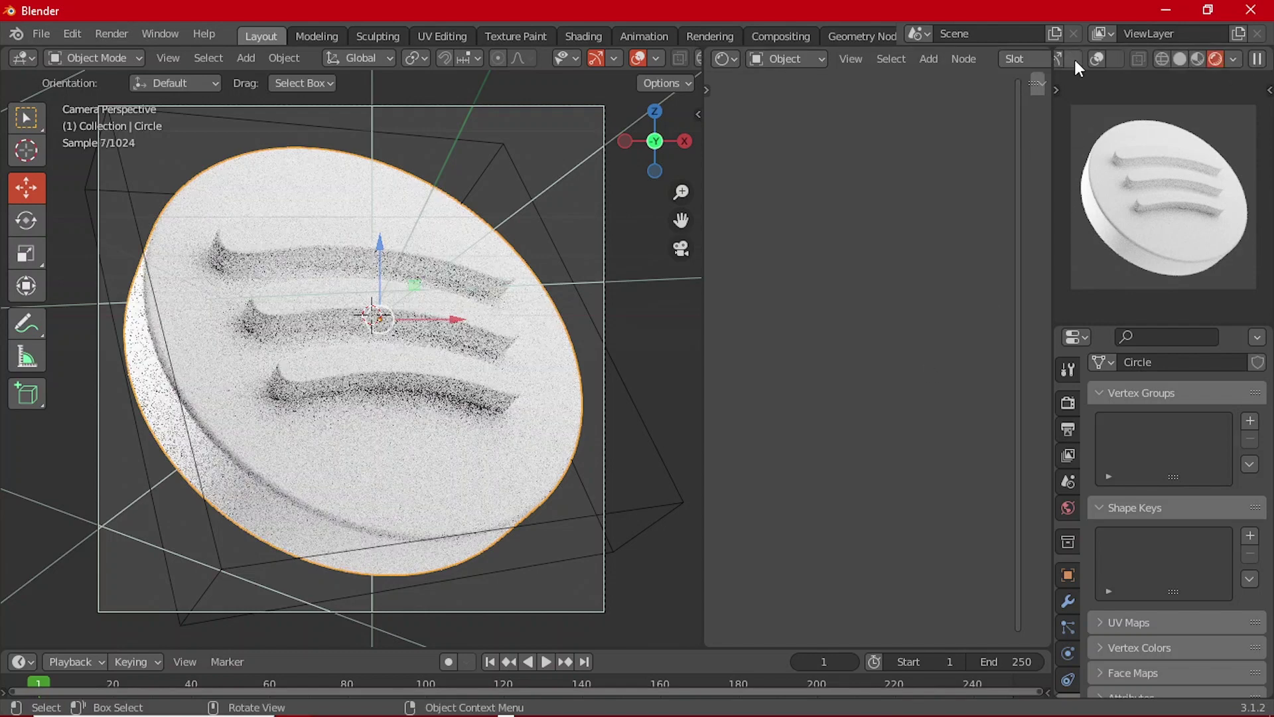
scroll(1074, 58, "up", 3)
scroll(1074, 59, "up", 3)
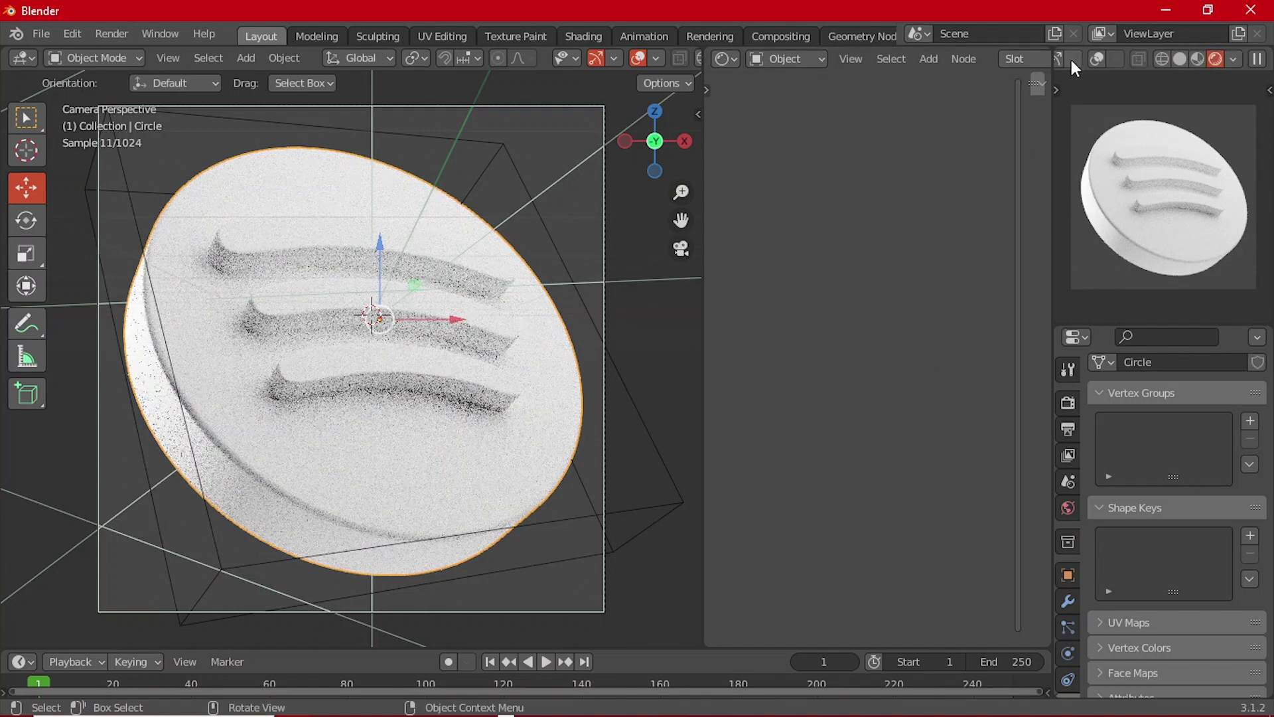
scroll(1117, 58, "down", 3)
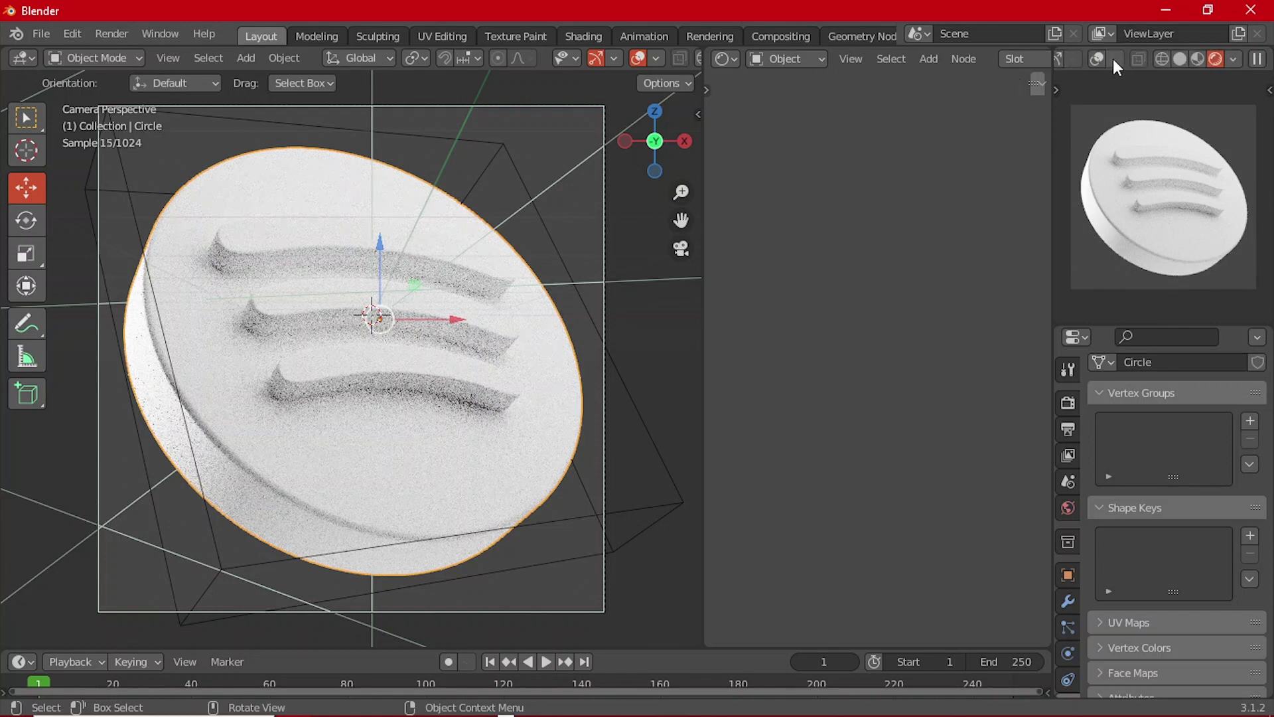
scroll(1111, 59, "down", 3)
left_click(1075, 58)
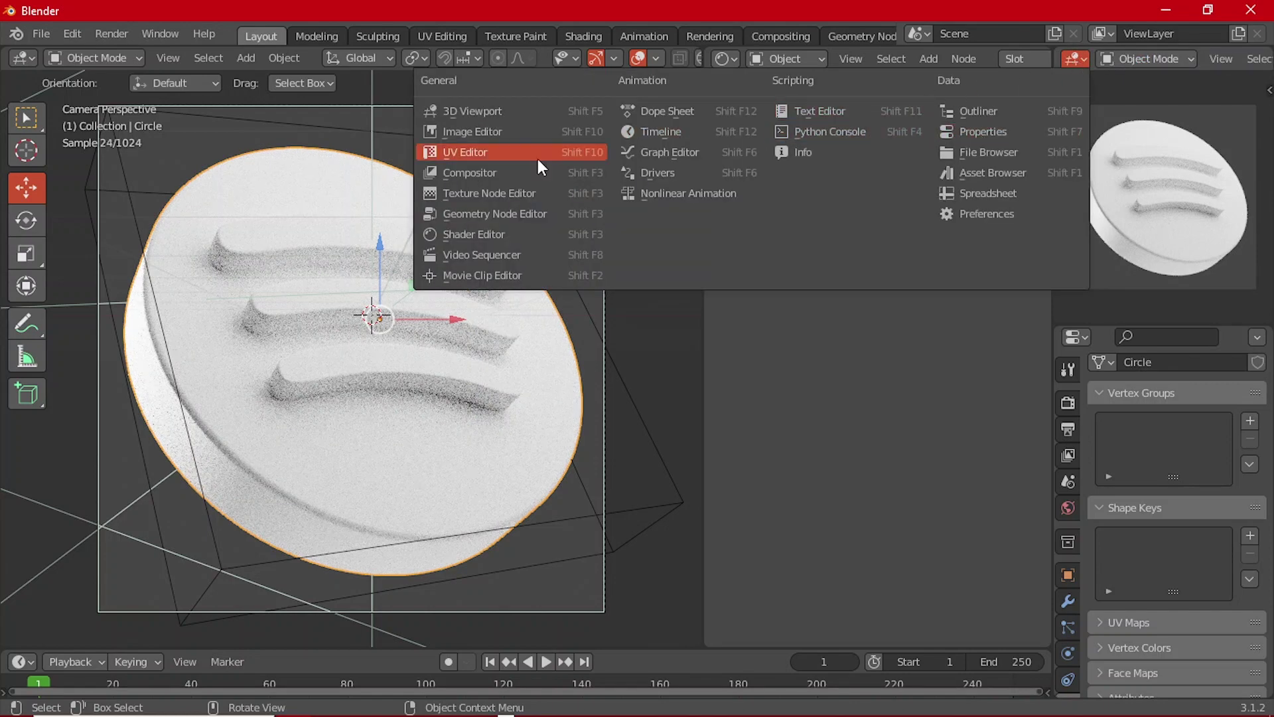
left_click(512, 129)
- Try to open the Spotify logo image from the Downloads folder, filtering the files by "sp"
left_click(1074, 58)
left_click(1221, 59)
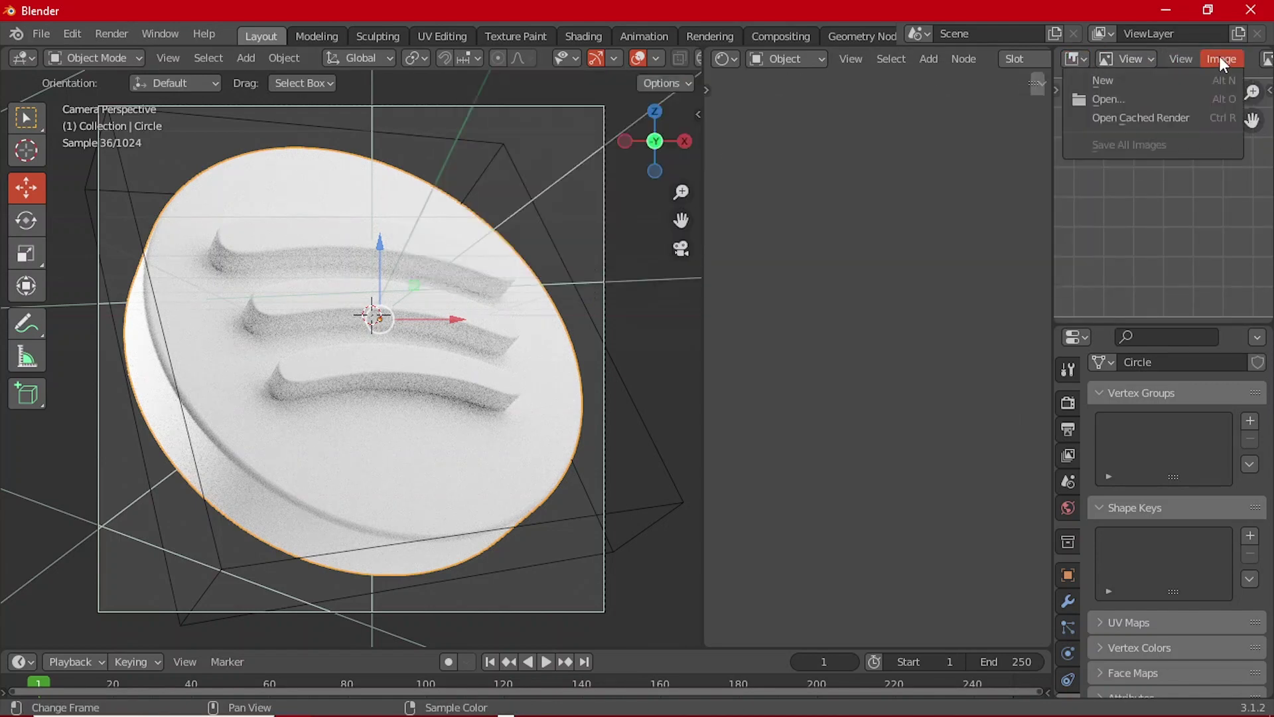
left_click(1186, 102)
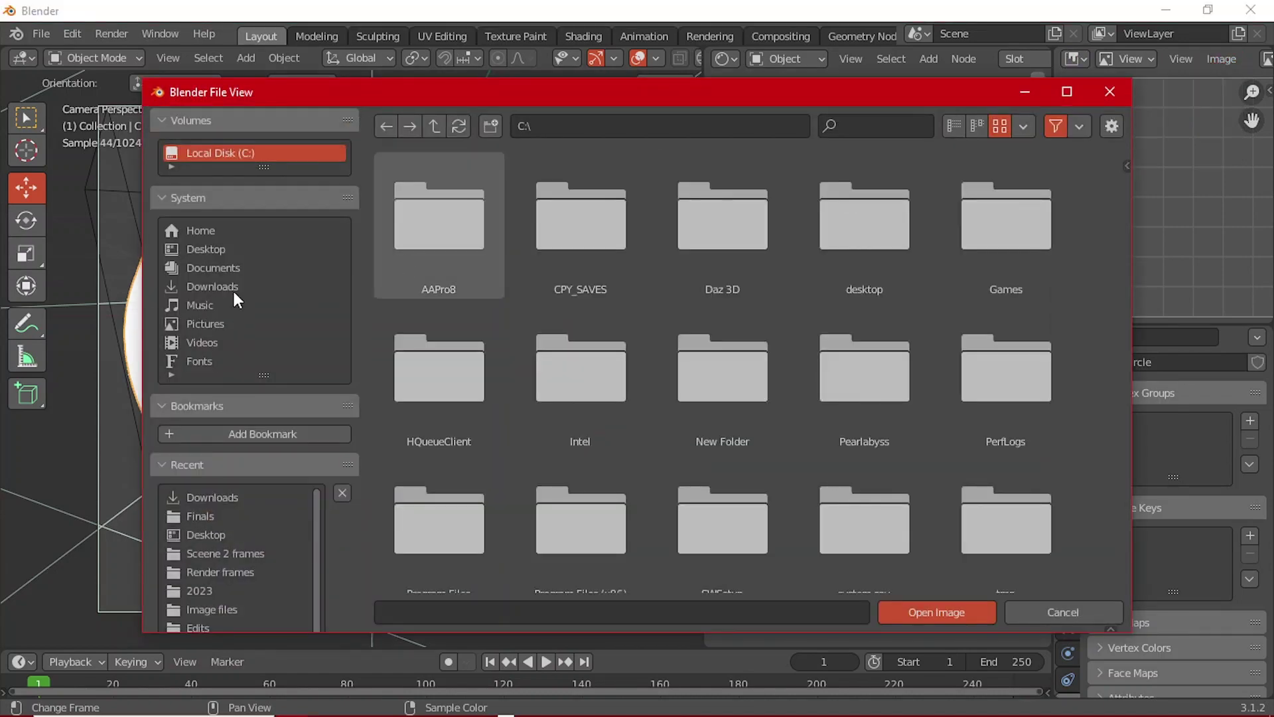
left_click(239, 286)
scroll(738, 320, "down", 5)
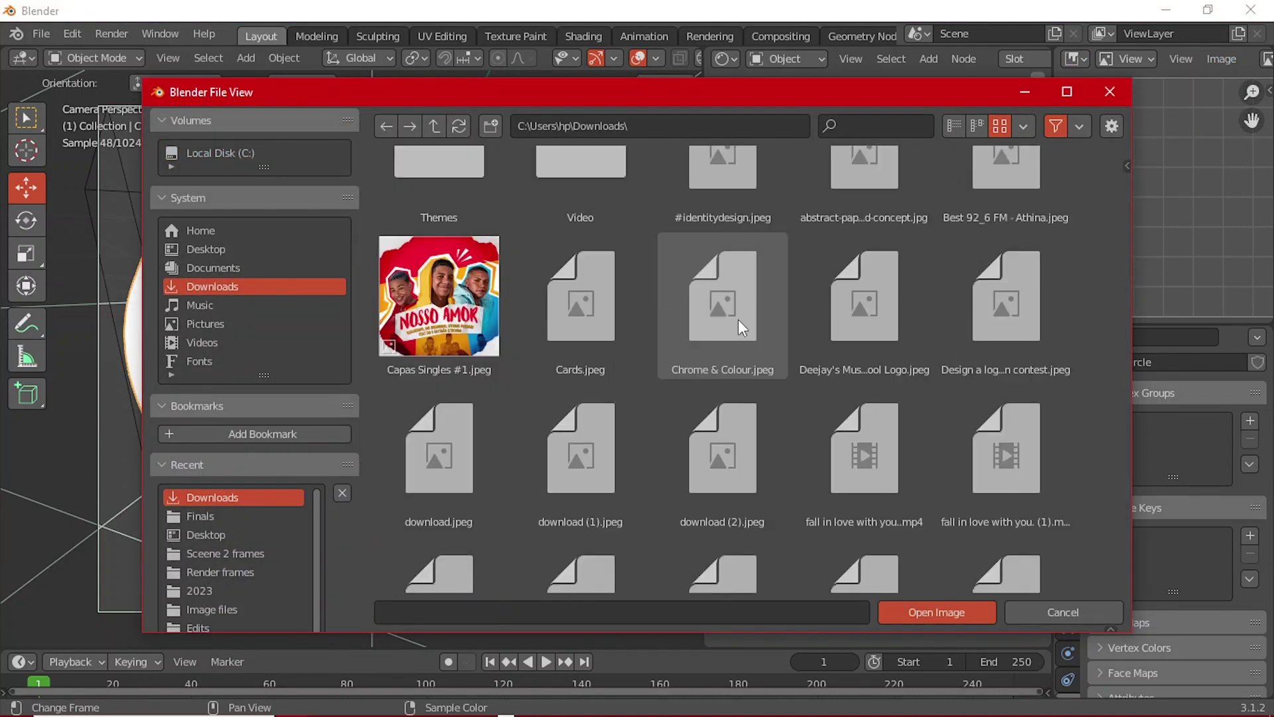
type("sp")
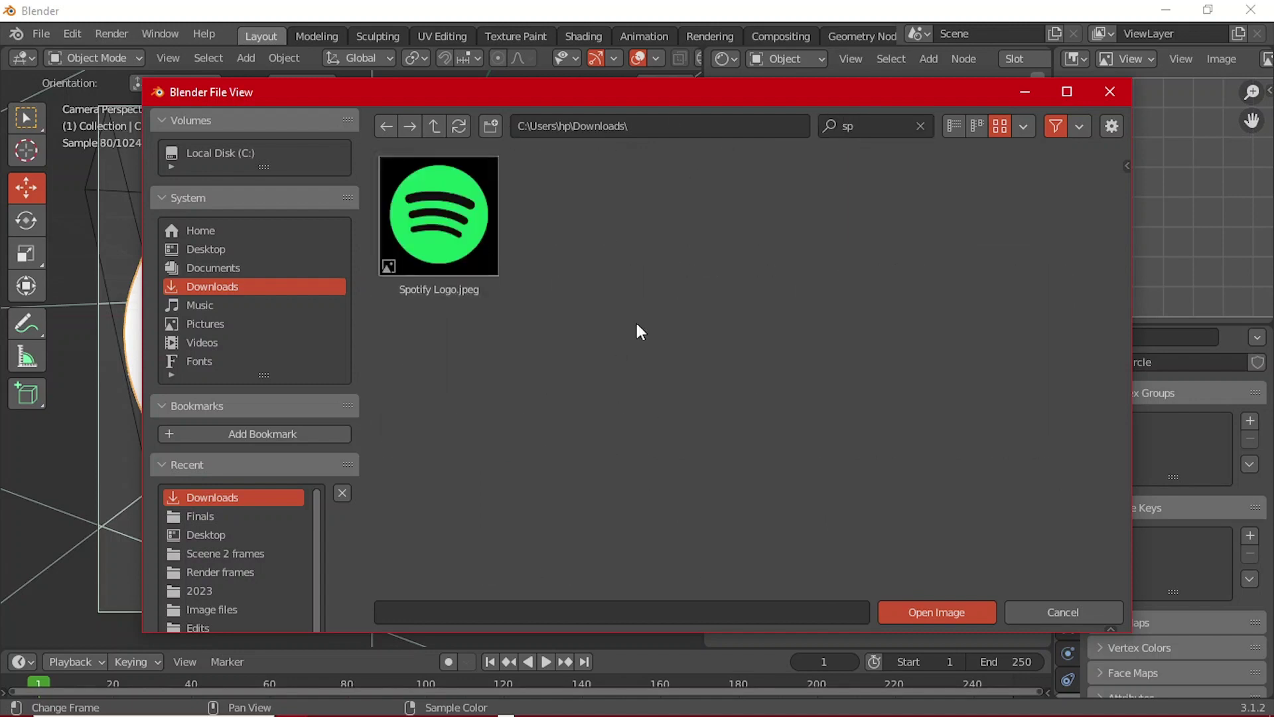
left_click(958, 616)
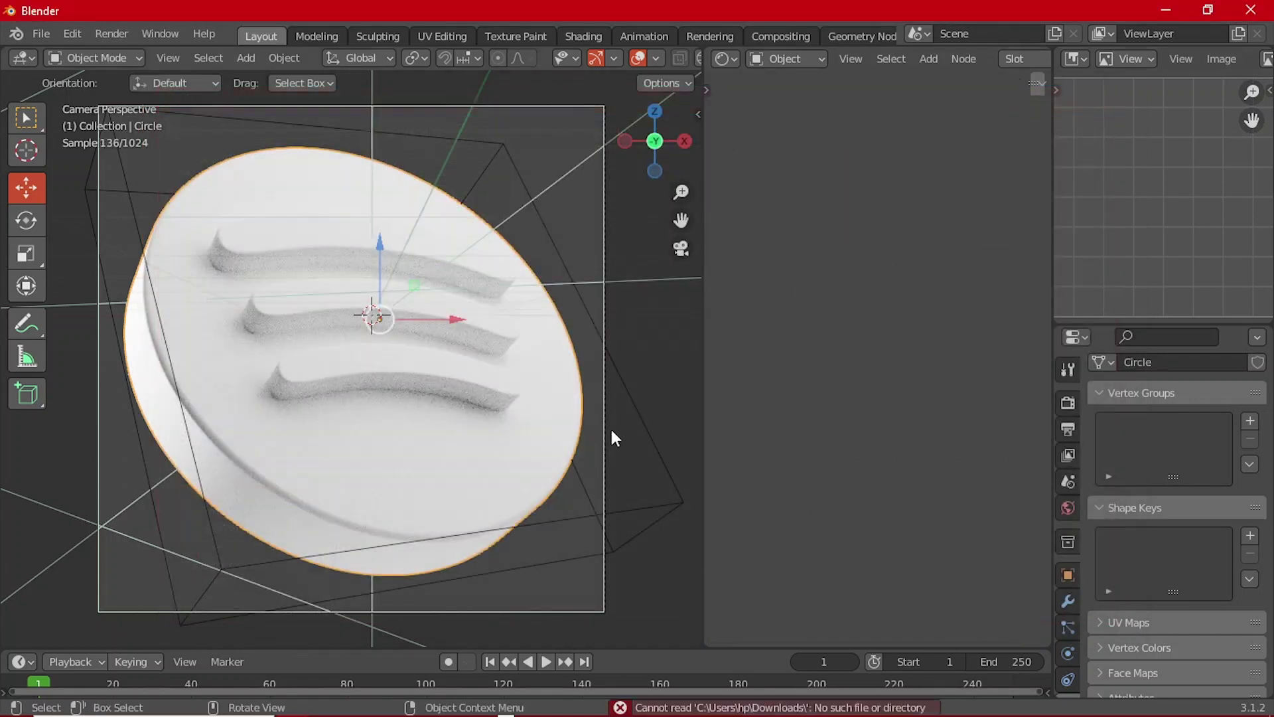
- Load Spotify Logo.jpeg into the Image Editor as a color reference
scroll(1160, 249, "down", 9)
scroll(1133, 189, "up", 5)
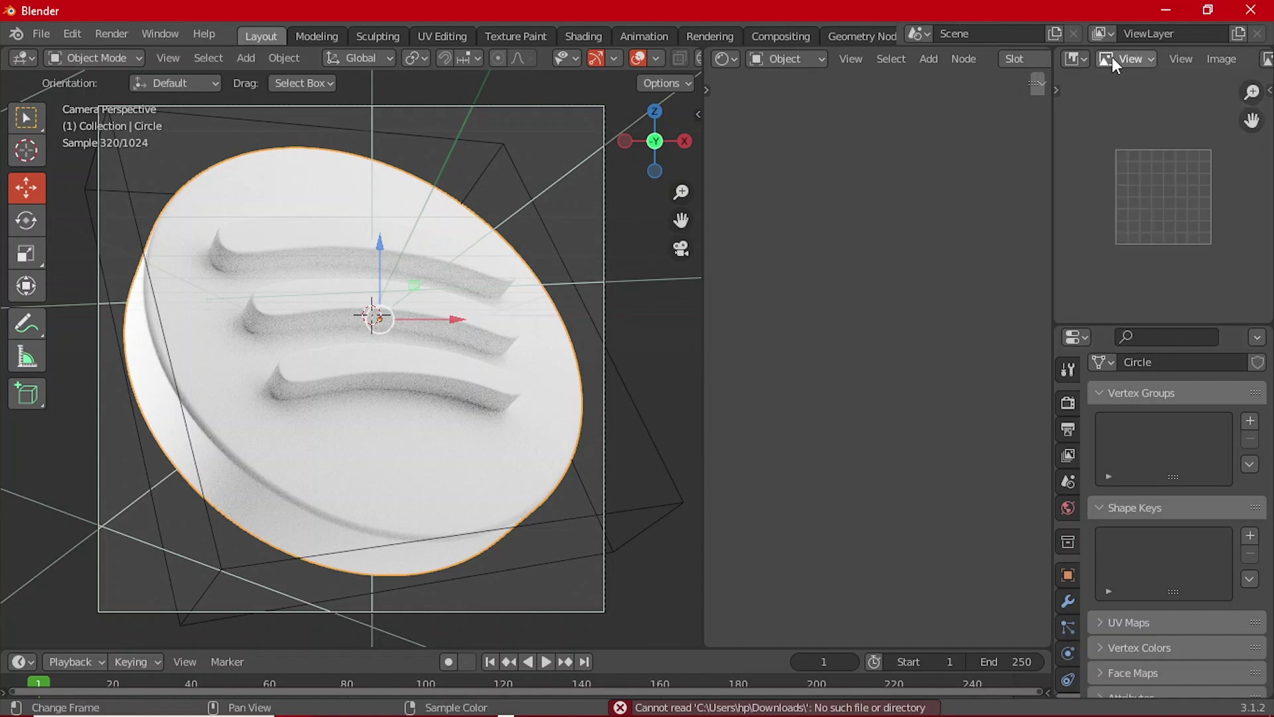
left_click(1080, 58)
left_click(1147, 57)
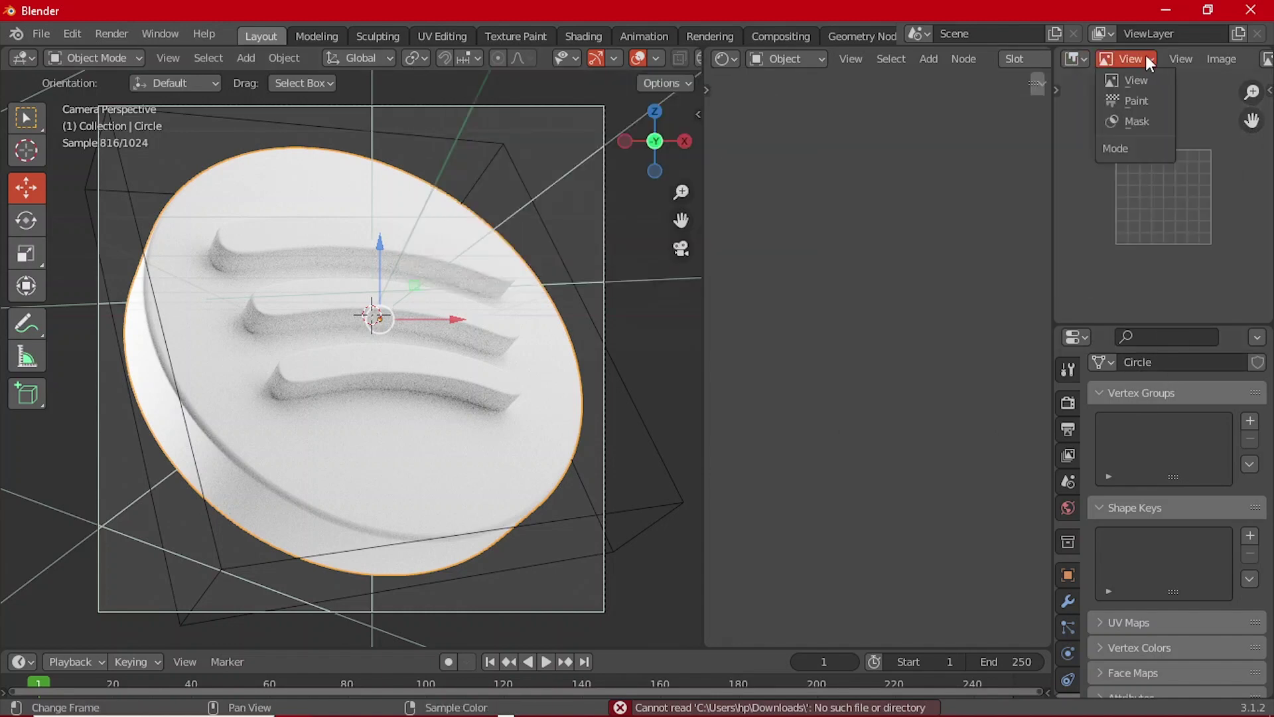
scroll(1181, 57, "down", 5)
left_click(1087, 61)
left_click(1029, 111)
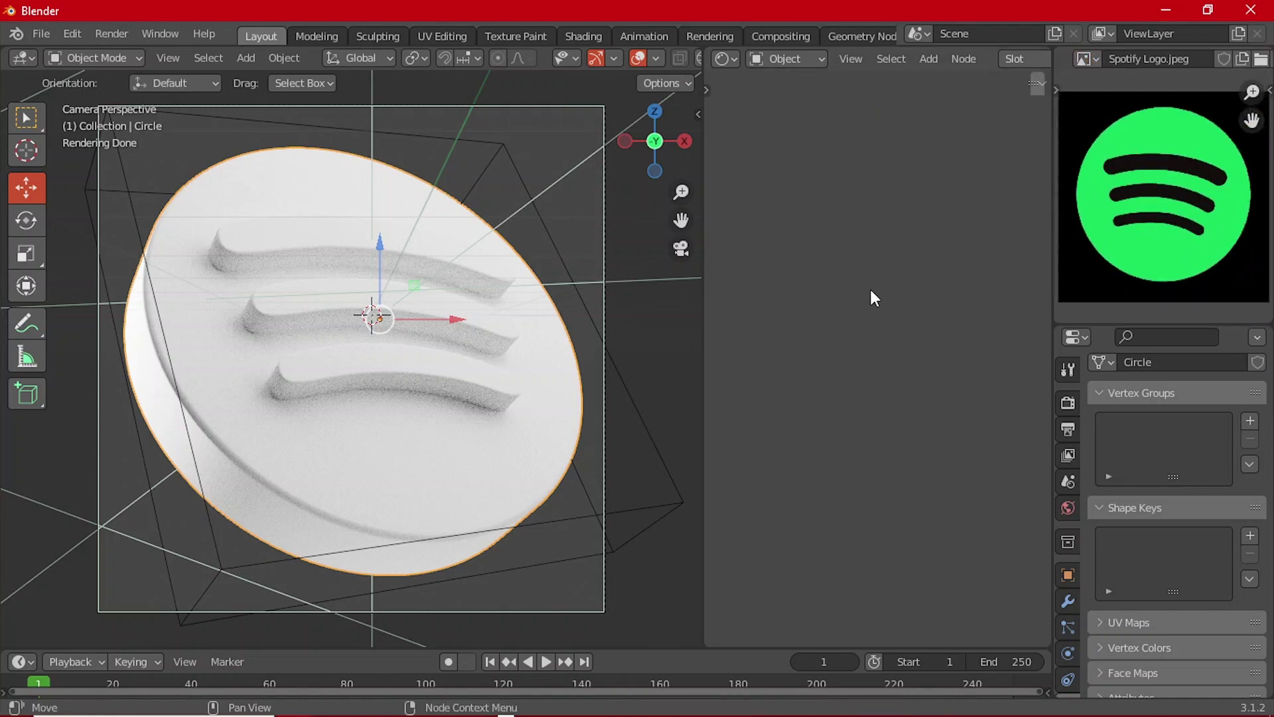
- Create a new material on the logo's disc
scroll(1066, 671, "down", 3)
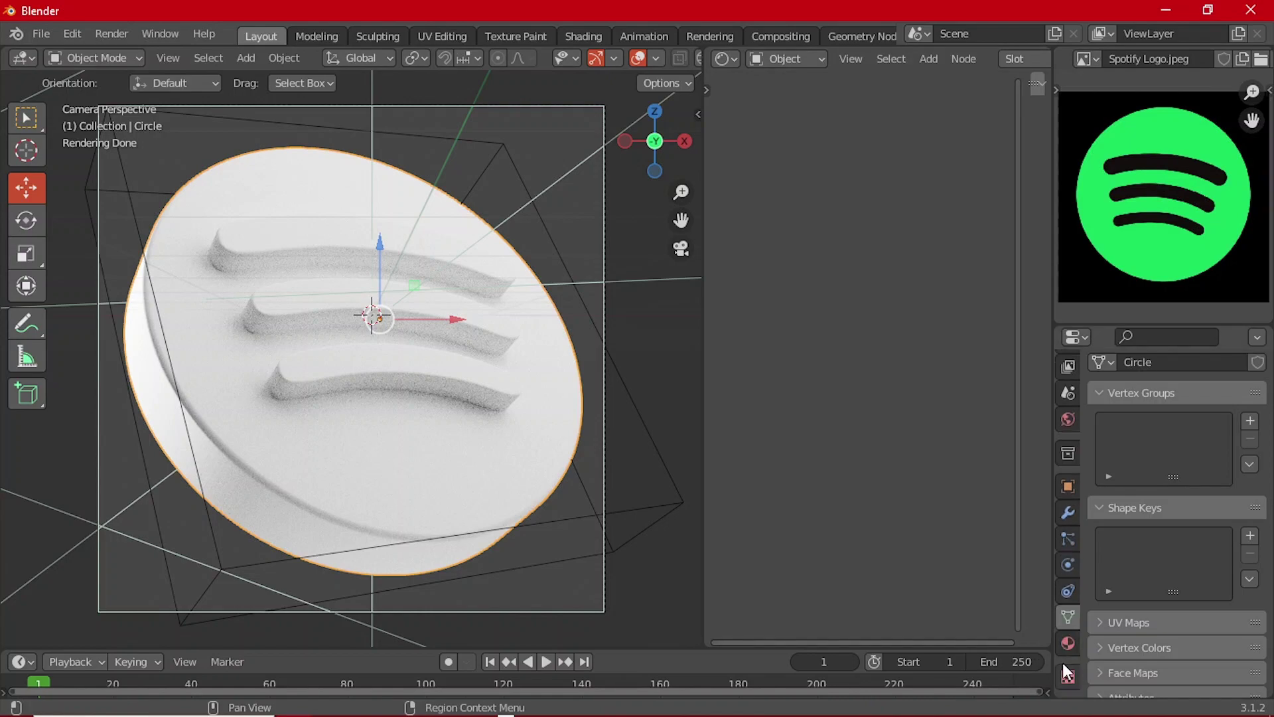
left_click(1068, 644)
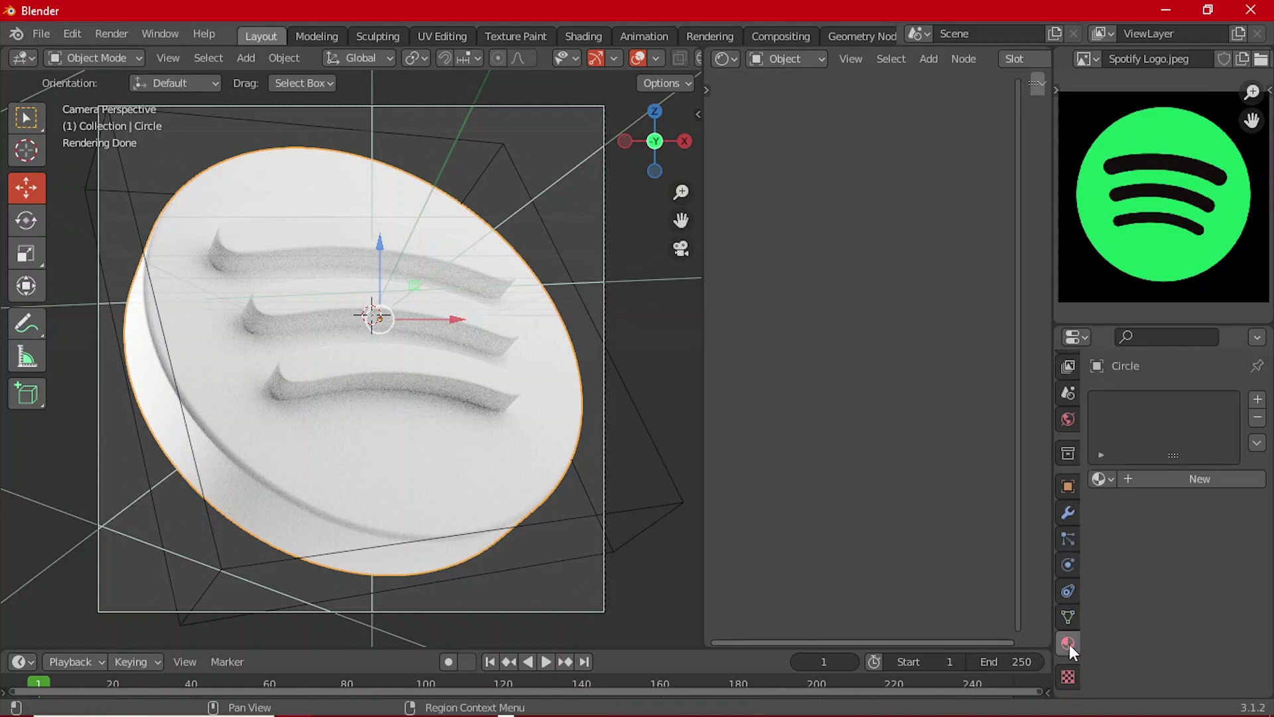
left_click(1193, 476)
scroll(870, 390, "up", 7)
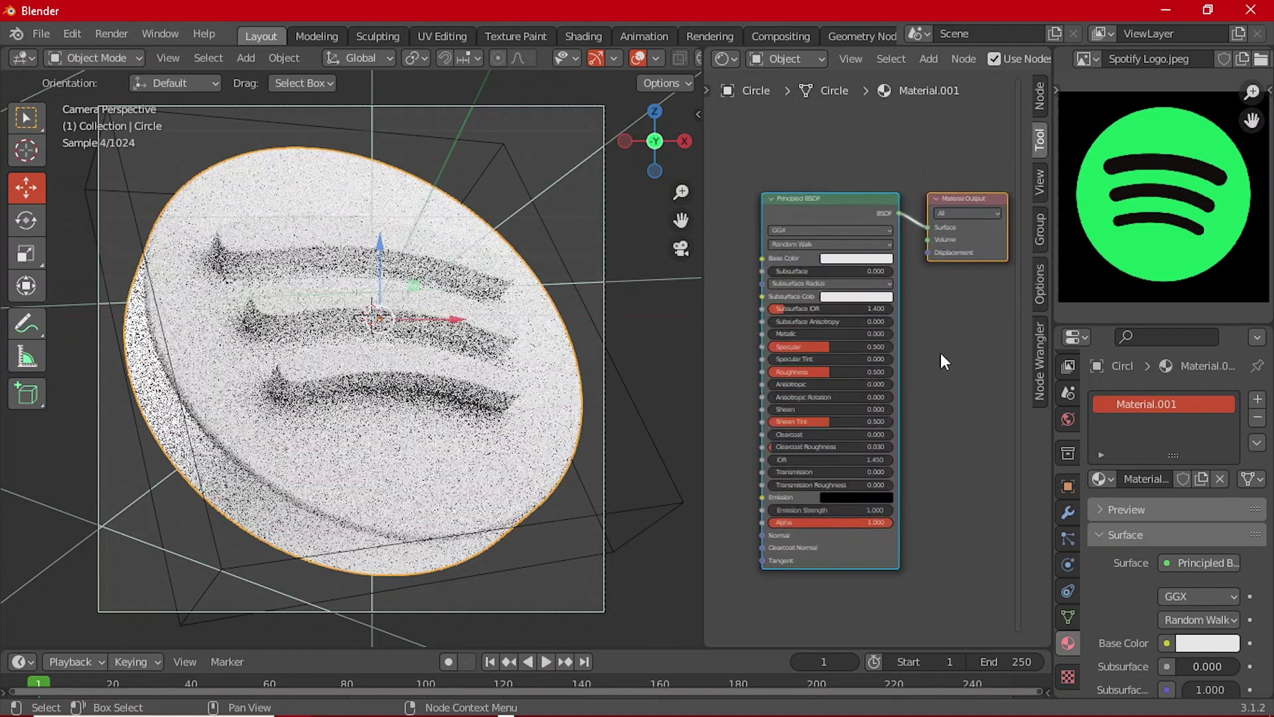
scroll(941, 353, "up", 2)
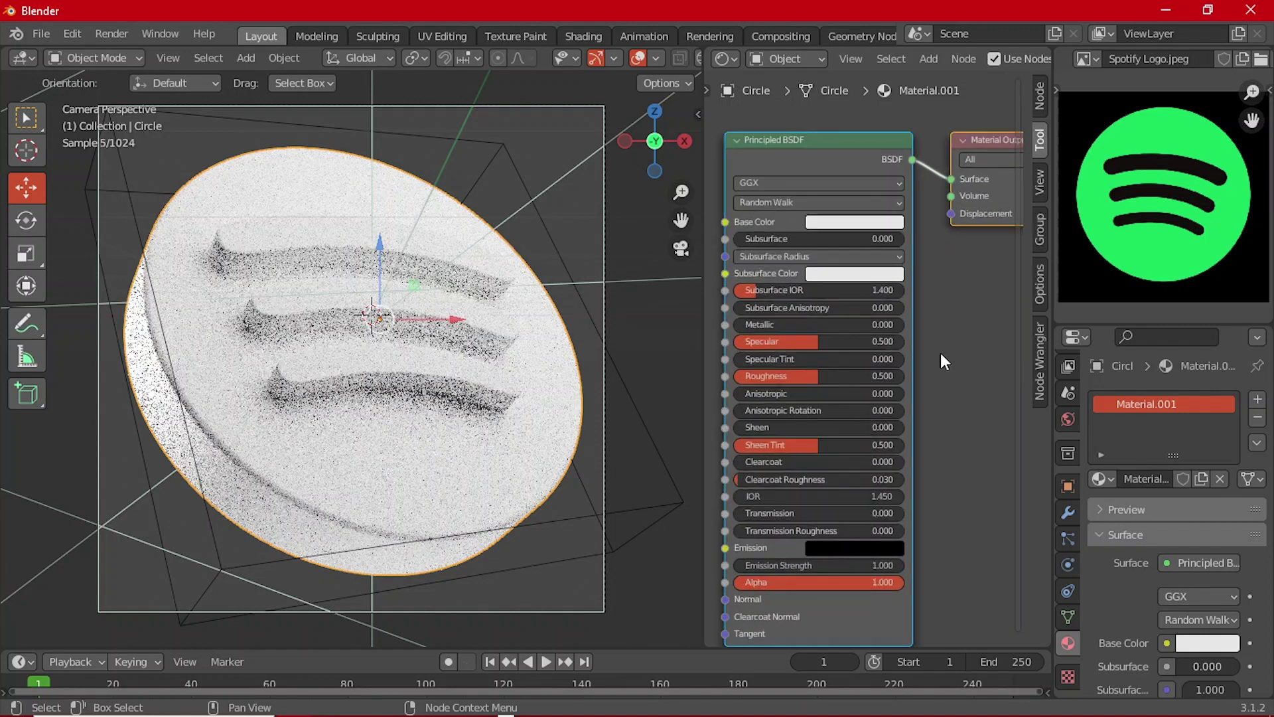
- Sample the disc material's base color from the green of the reference image and darken it to a value of about 0.4
left_click(872, 225)
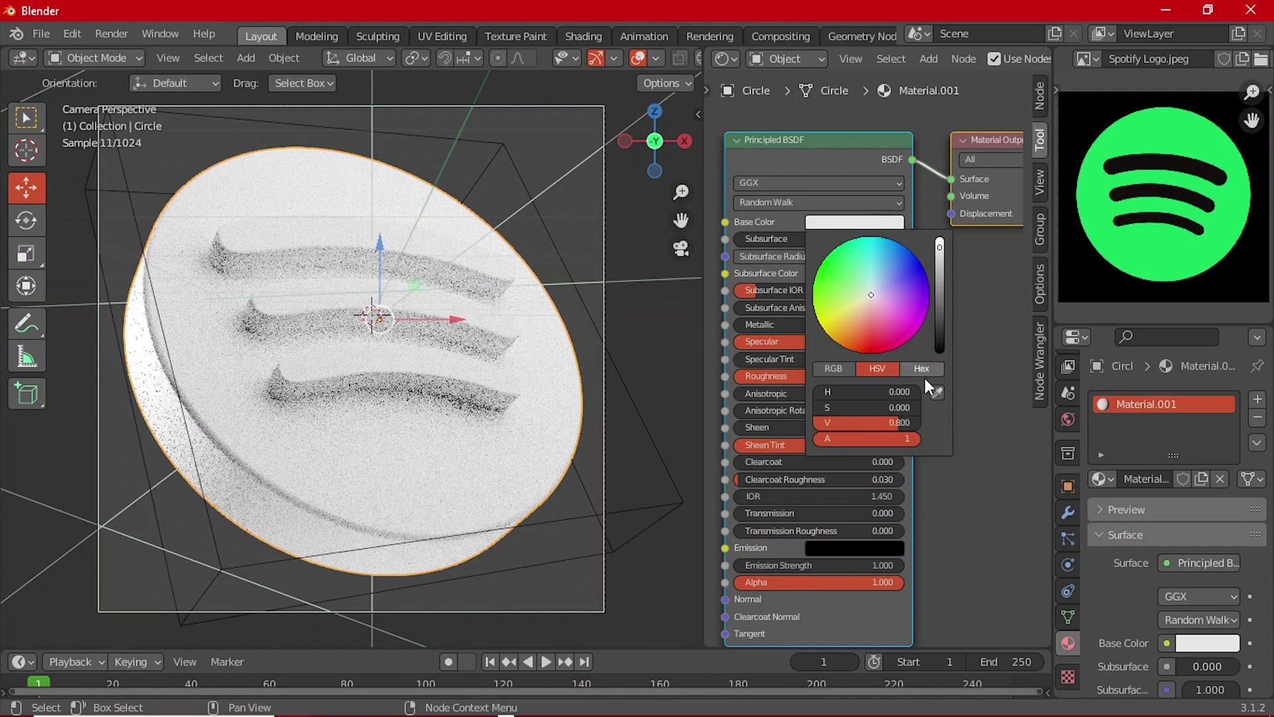
left_click(935, 392)
left_click(1161, 134)
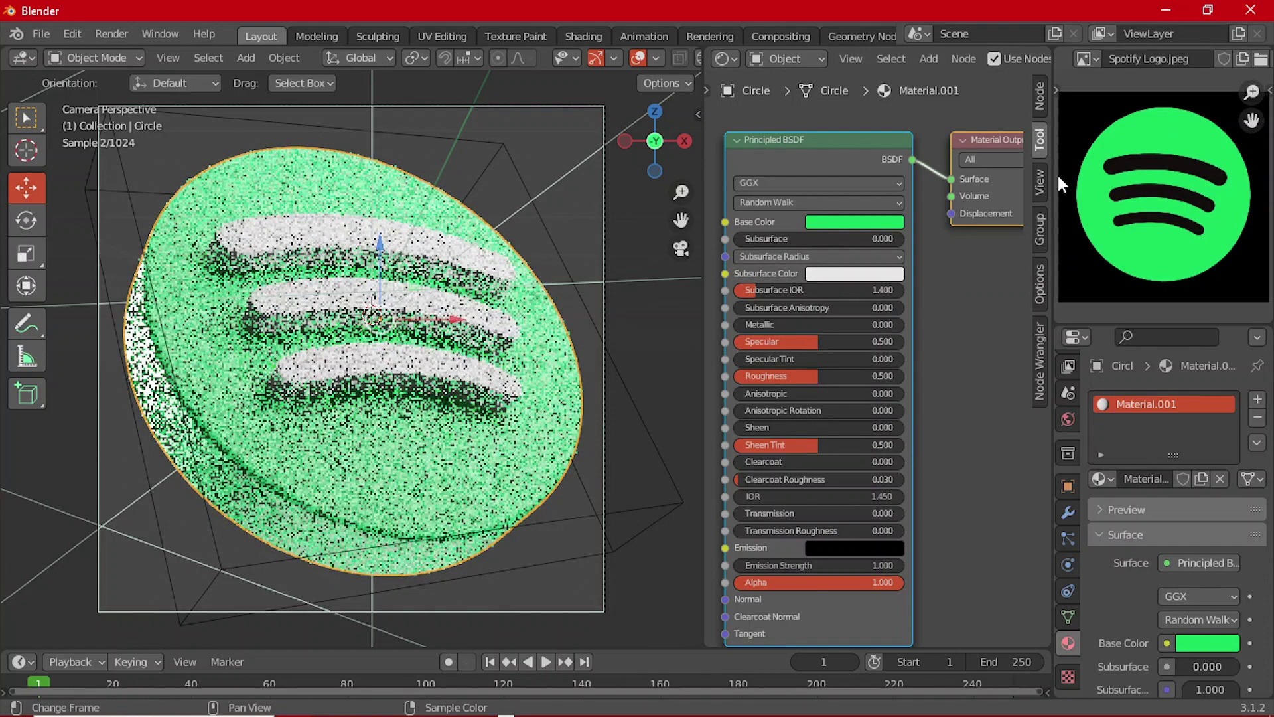
scroll(968, 347, "up", 2)
middle_click_drag(973, 322, 1017, 332)
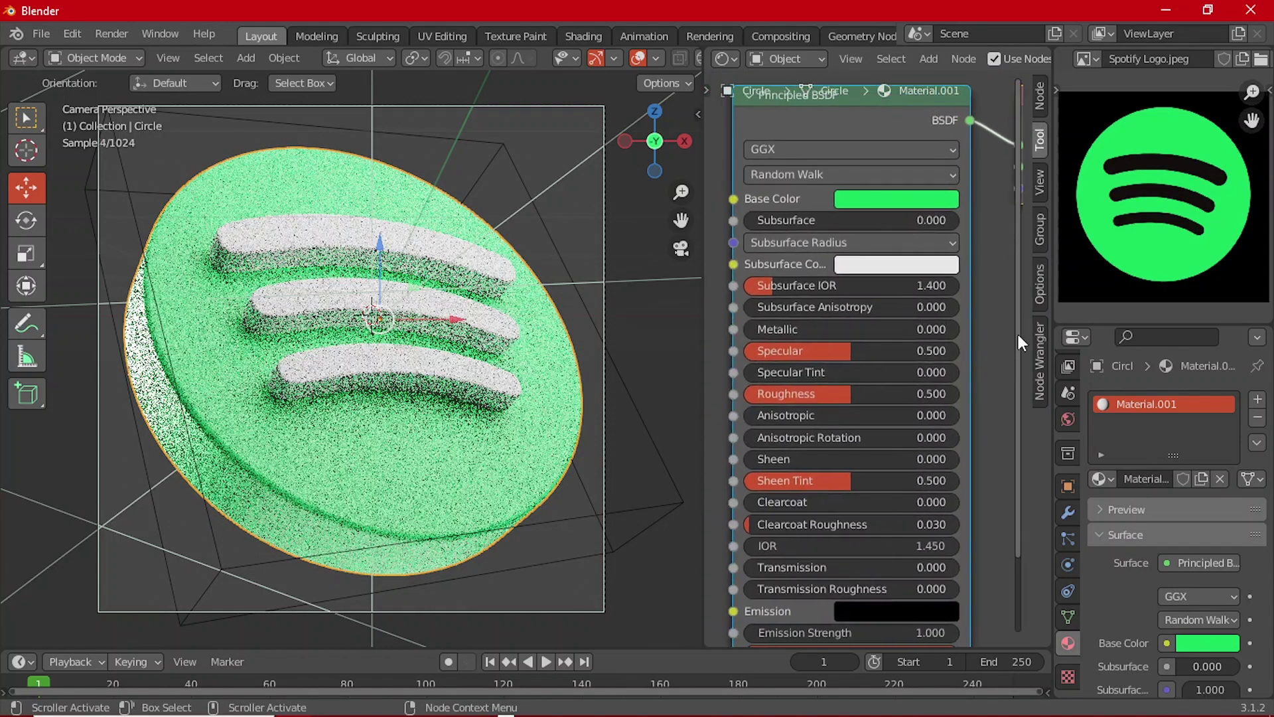
left_click(924, 201)
left_click_drag(1005, 242, 1005, 262)
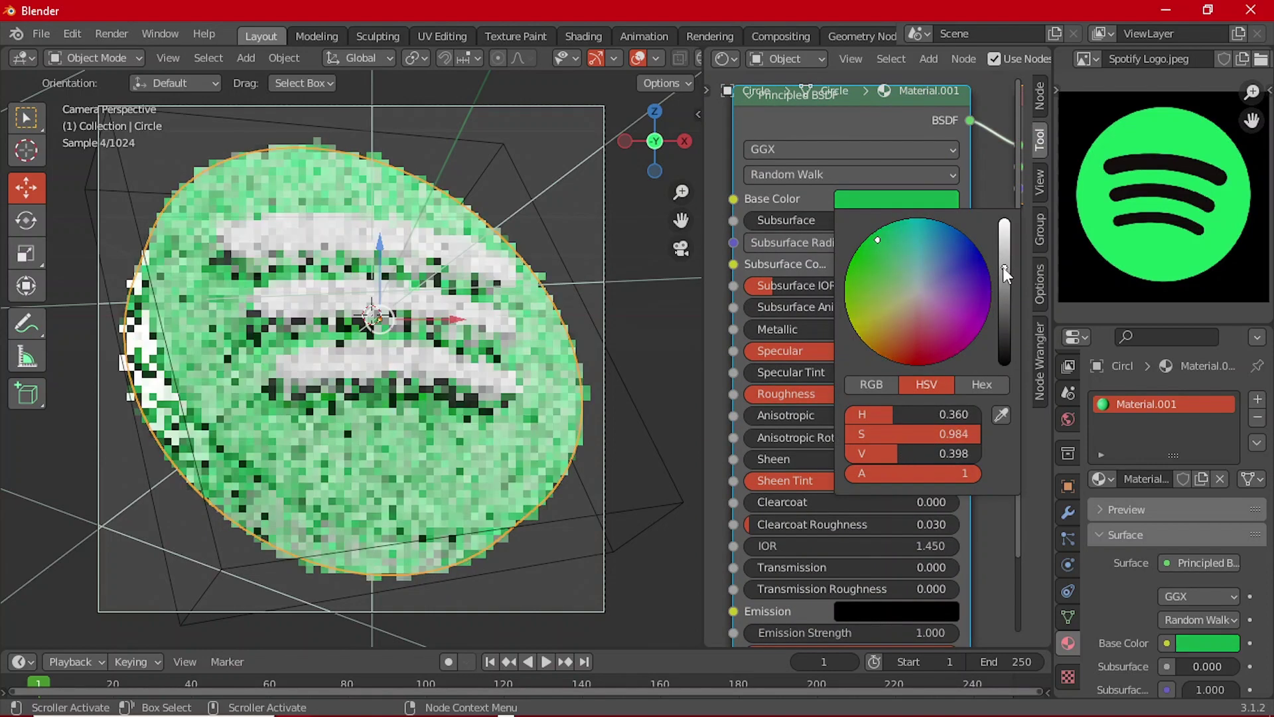
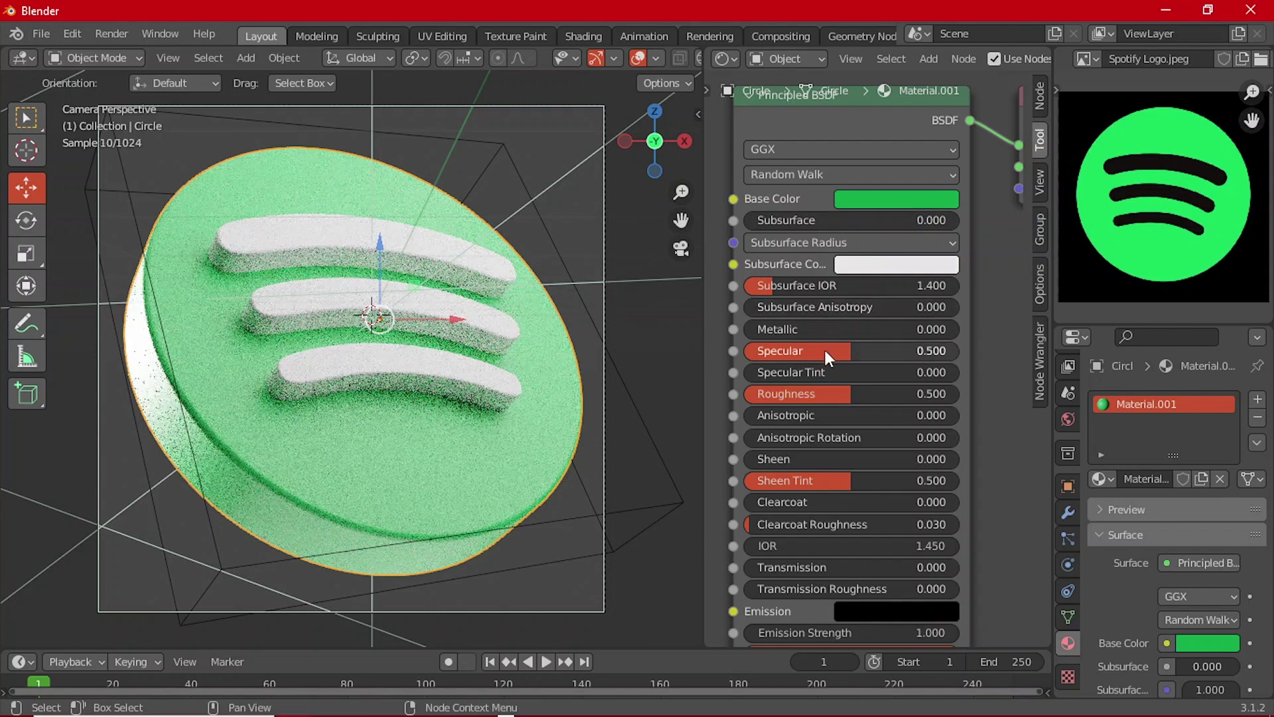
- Set the disc material's Specular to 0.15
left_click_drag(850, 350, 783, 351)
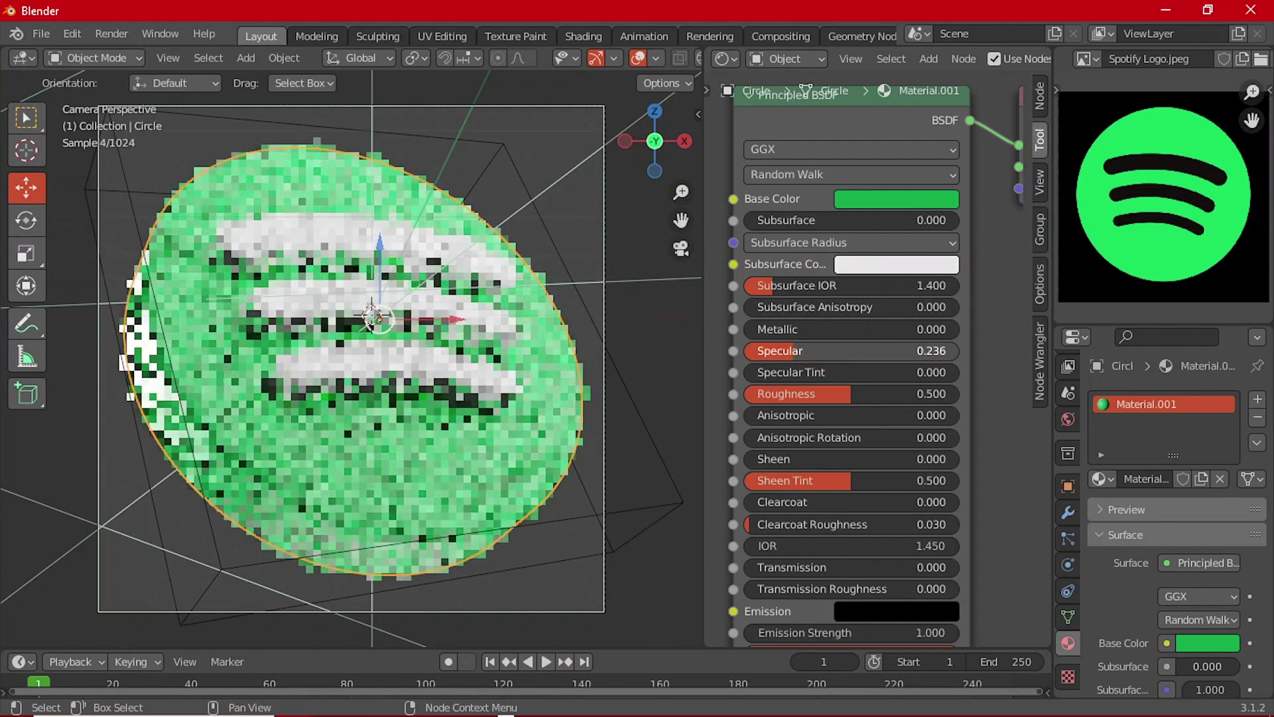
left_click(795, 351)
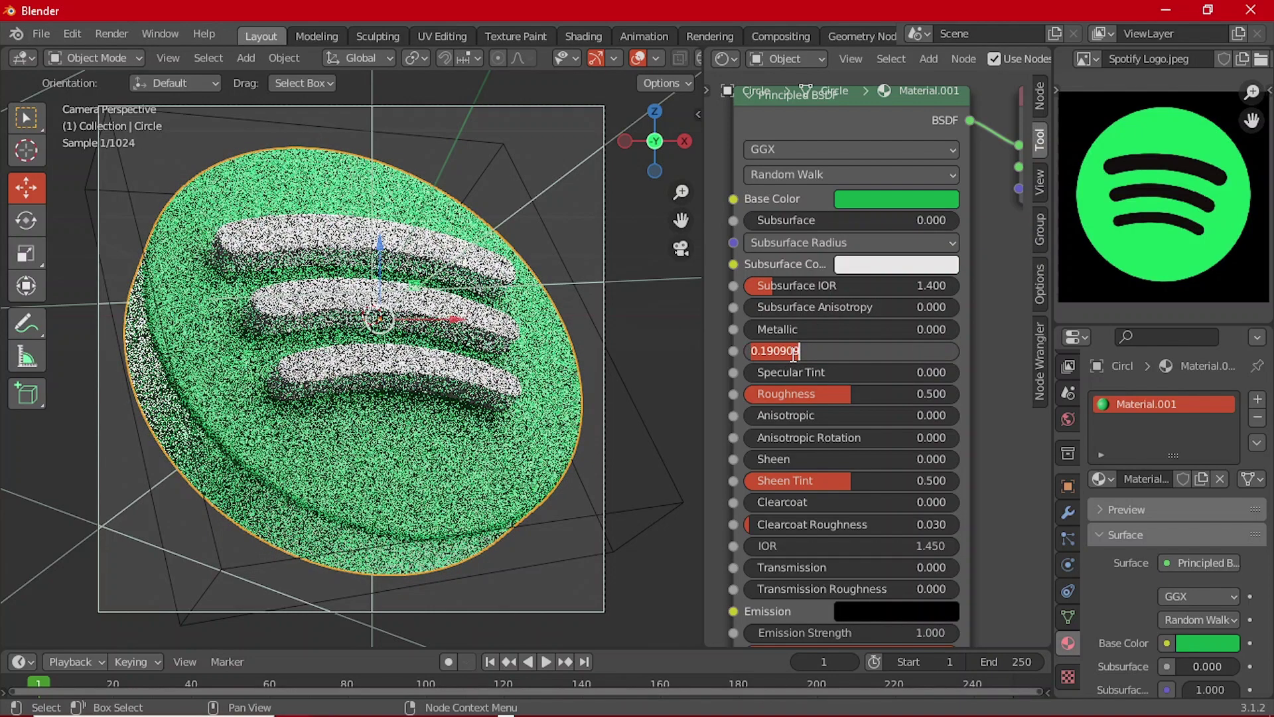
type("0.15")
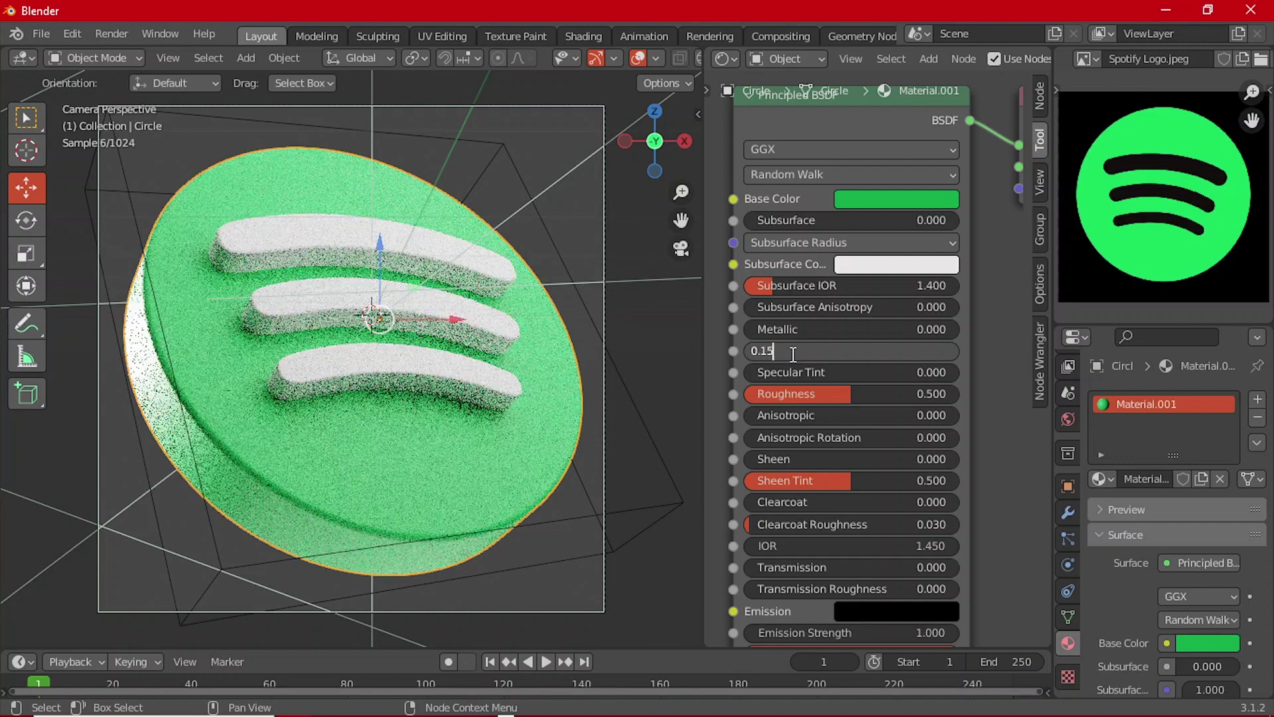
key("Return")
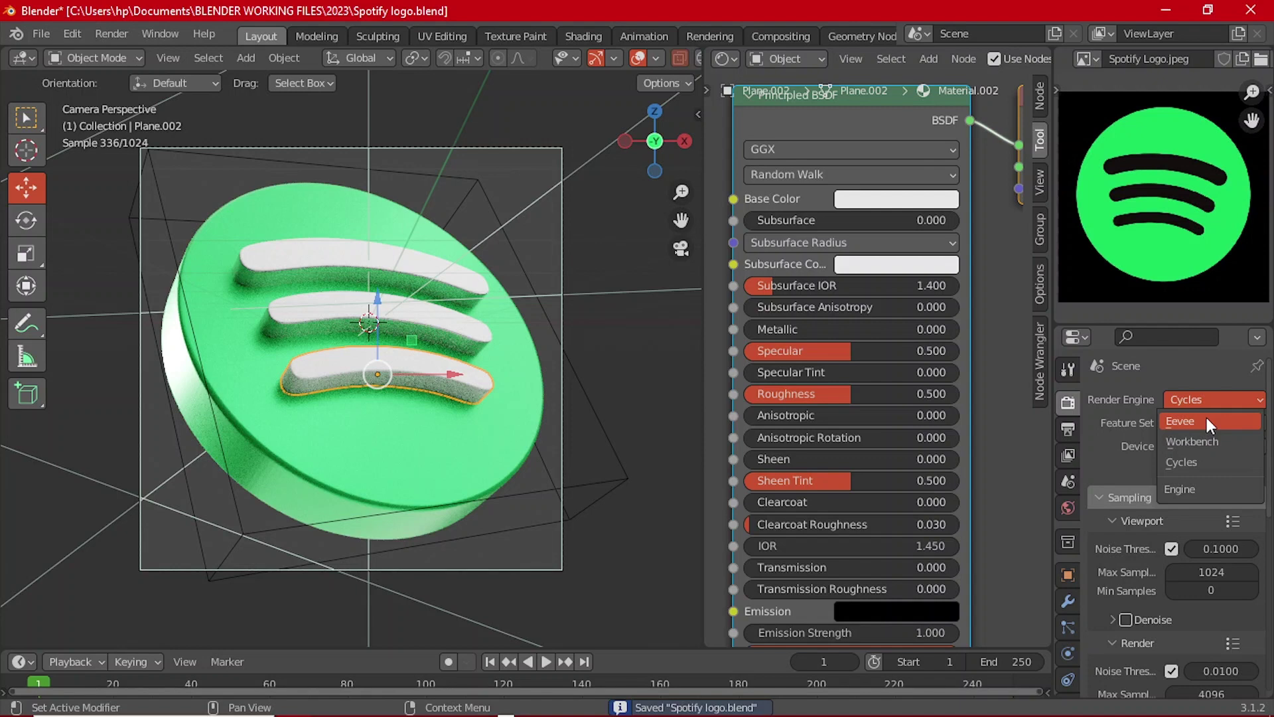
- Change the render engine to Eevee and enter Edit Mode on the lowest bar of the logo
left_click(1207, 421)
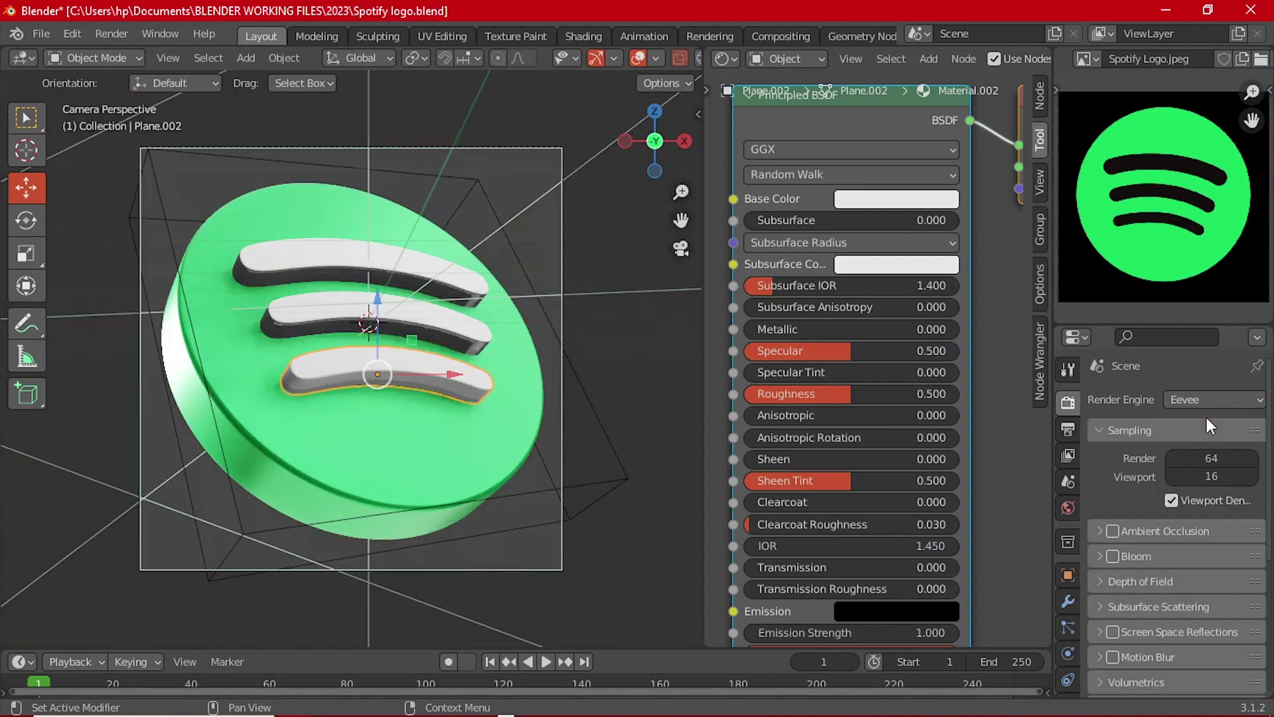
scroll(364, 414, "up", 7)
key("Tab")
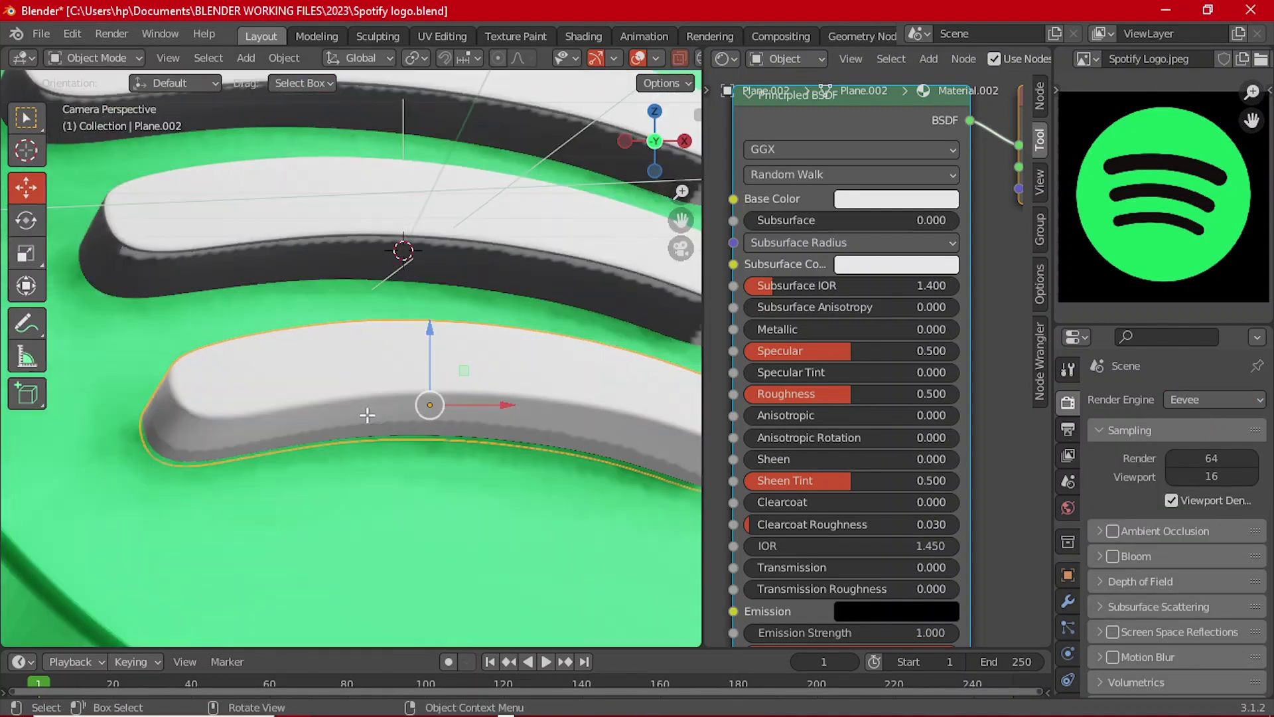
- Select the side faces of the lowest bar through its vertex group "Group"
scroll(1062, 611, "down", 2)
left_click(1069, 649)
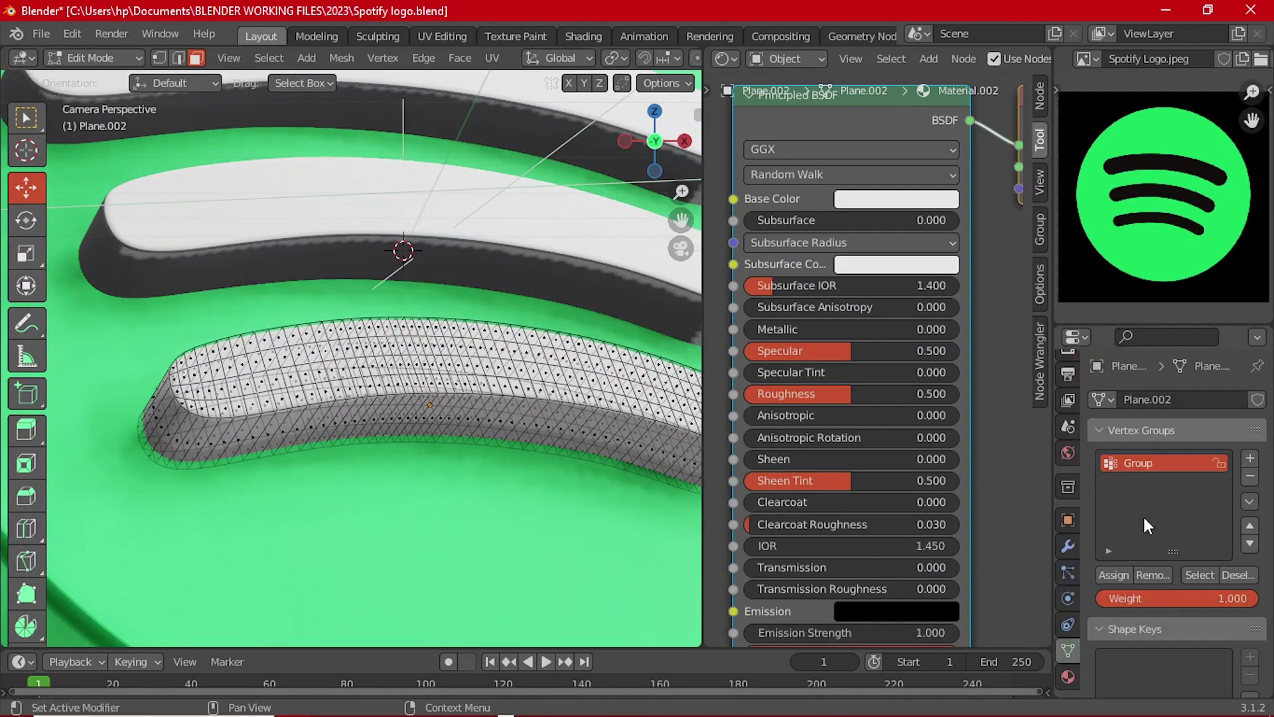
left_click(1112, 575)
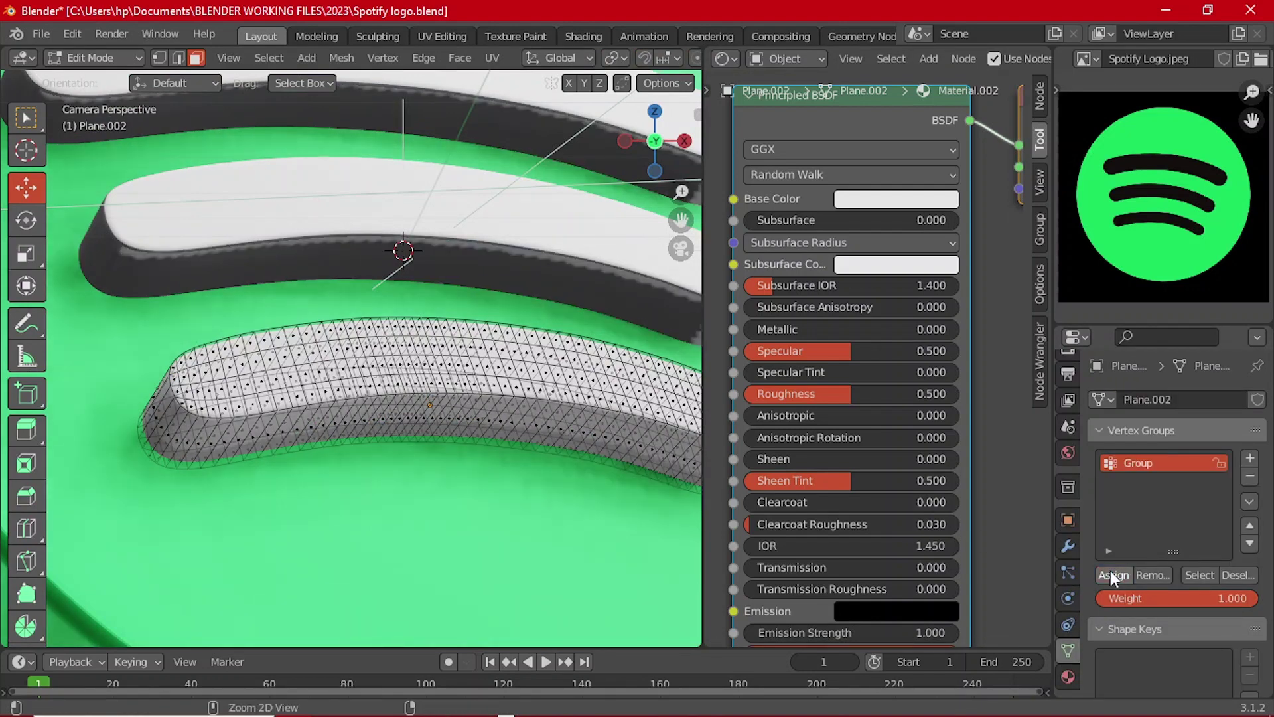
left_click(1195, 573)
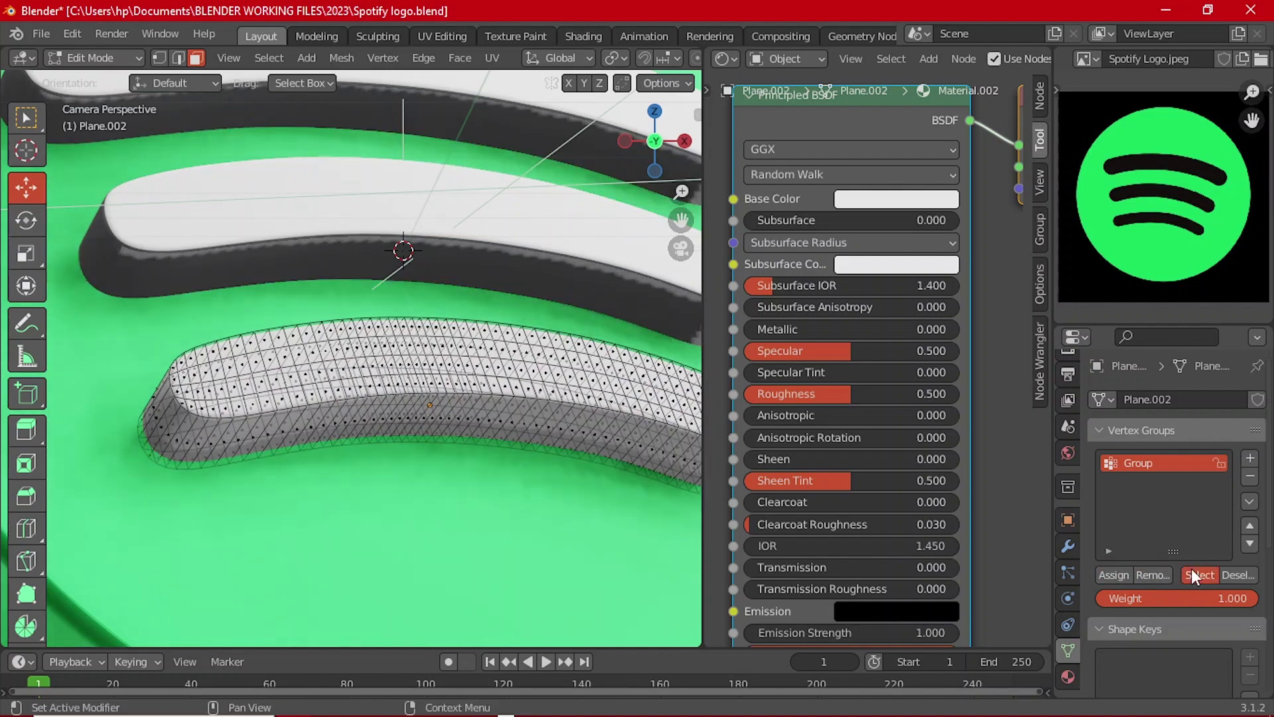
- Assign the silver material to the selected side faces of the lowest bar
left_click(1069, 677)
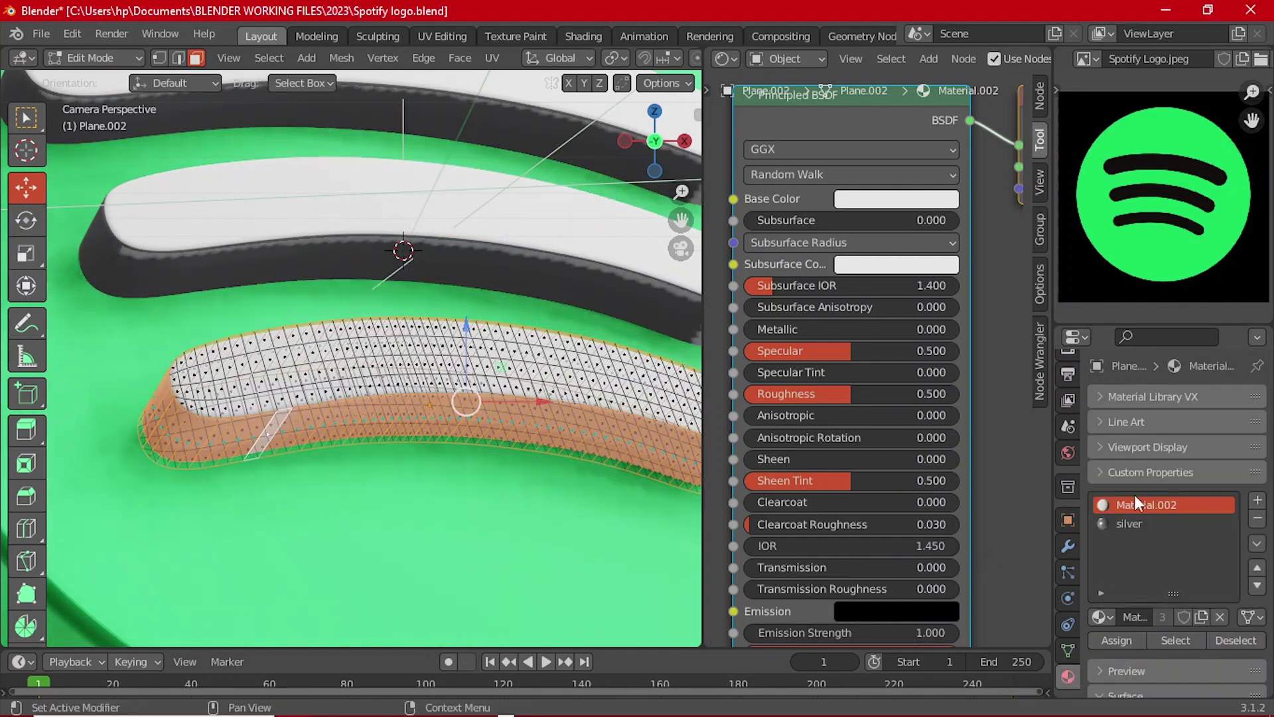
left_click(1122, 523)
left_click(1117, 638)
scroll(1122, 482, "down", 3)
scroll(1123, 496, "up", 1)
scroll(1122, 492, "down", 1)
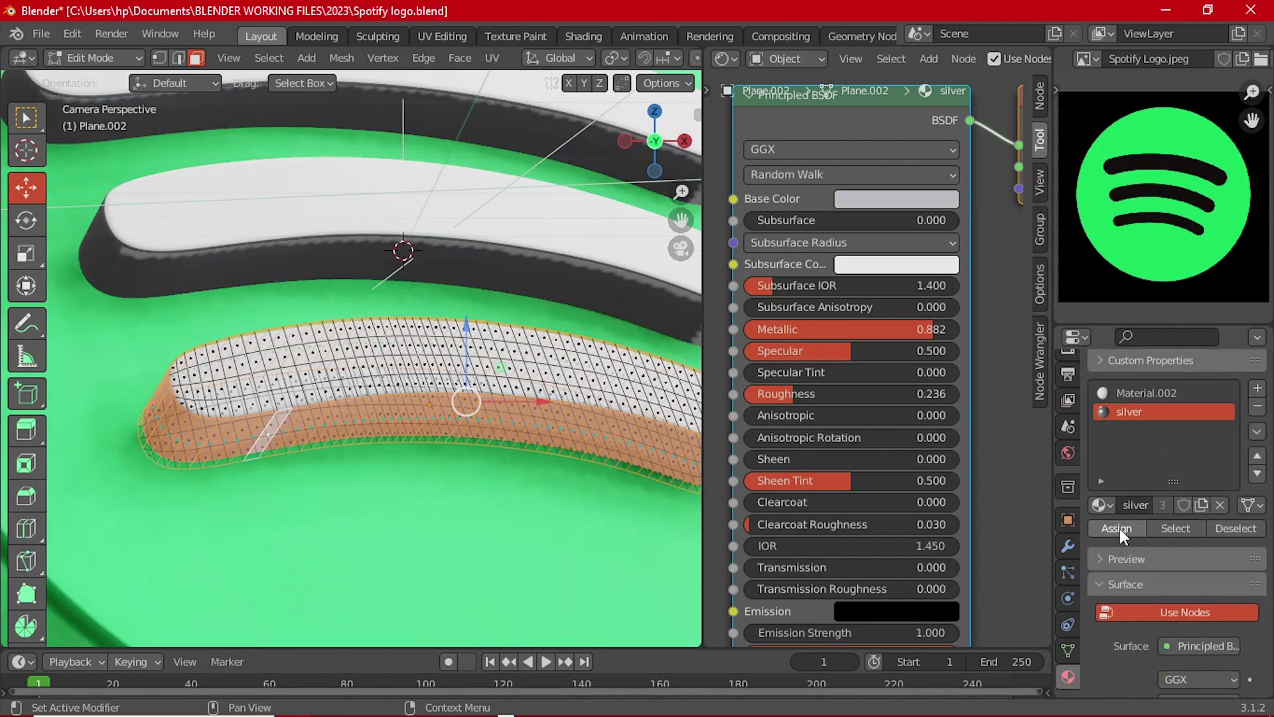
- Invert the face selection on the lowest bar, assign the silver material to its top faces, and return to Object Mode
key("ctrl+i")
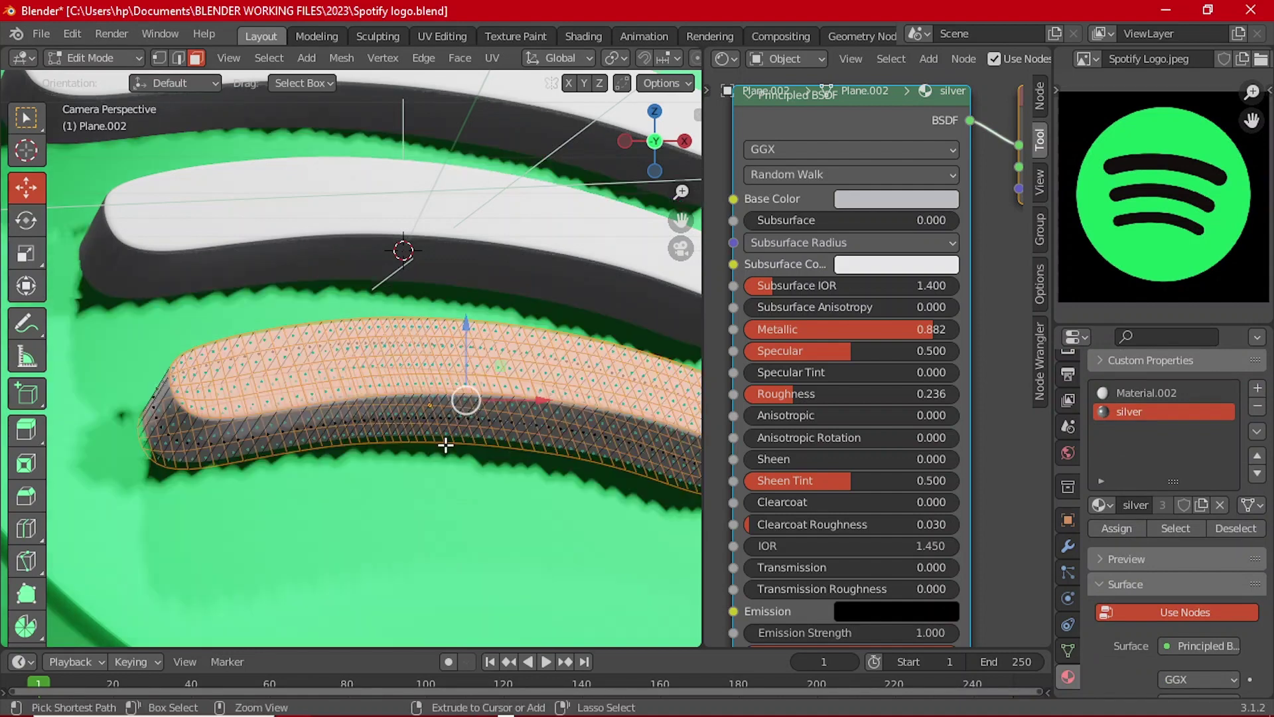
left_click(1117, 528)
key("Tab")
- Examine the lowest bar's end up close, checking the edge between its top and side materials from several angles
scroll(298, 374, "up", 2)
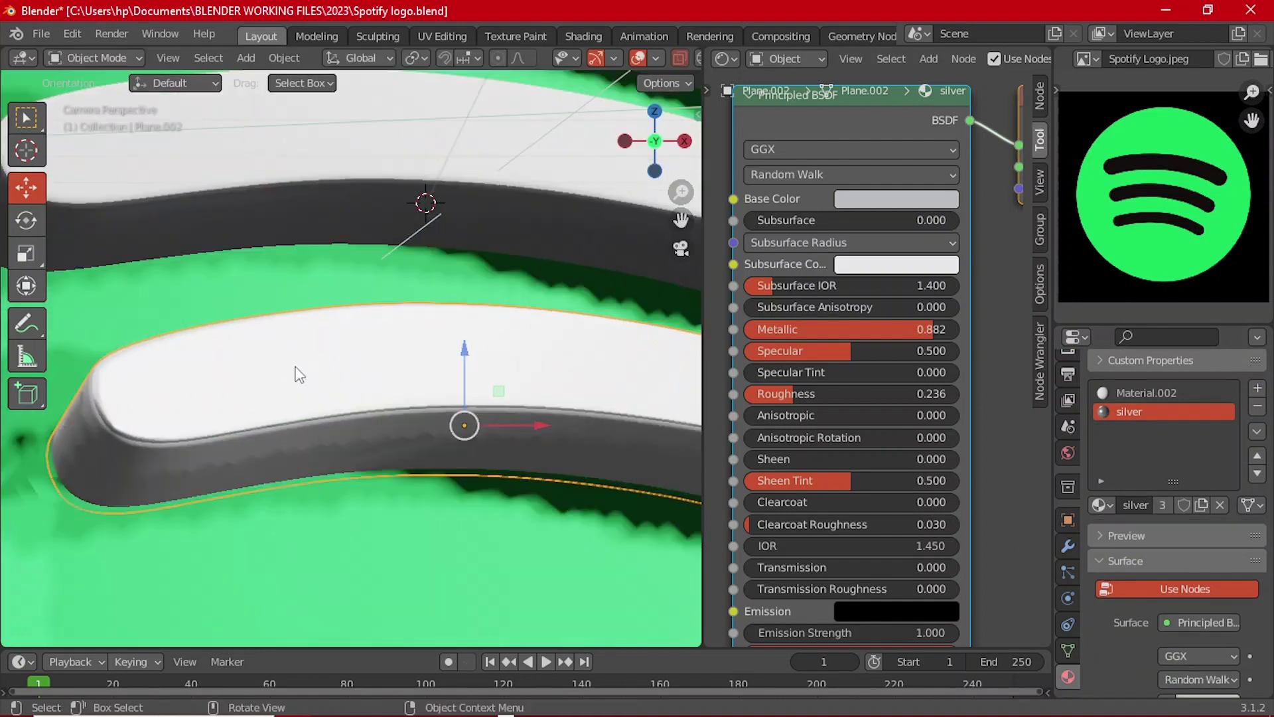
scroll(297, 374, "up", 1)
scroll(237, 402, "up", 1)
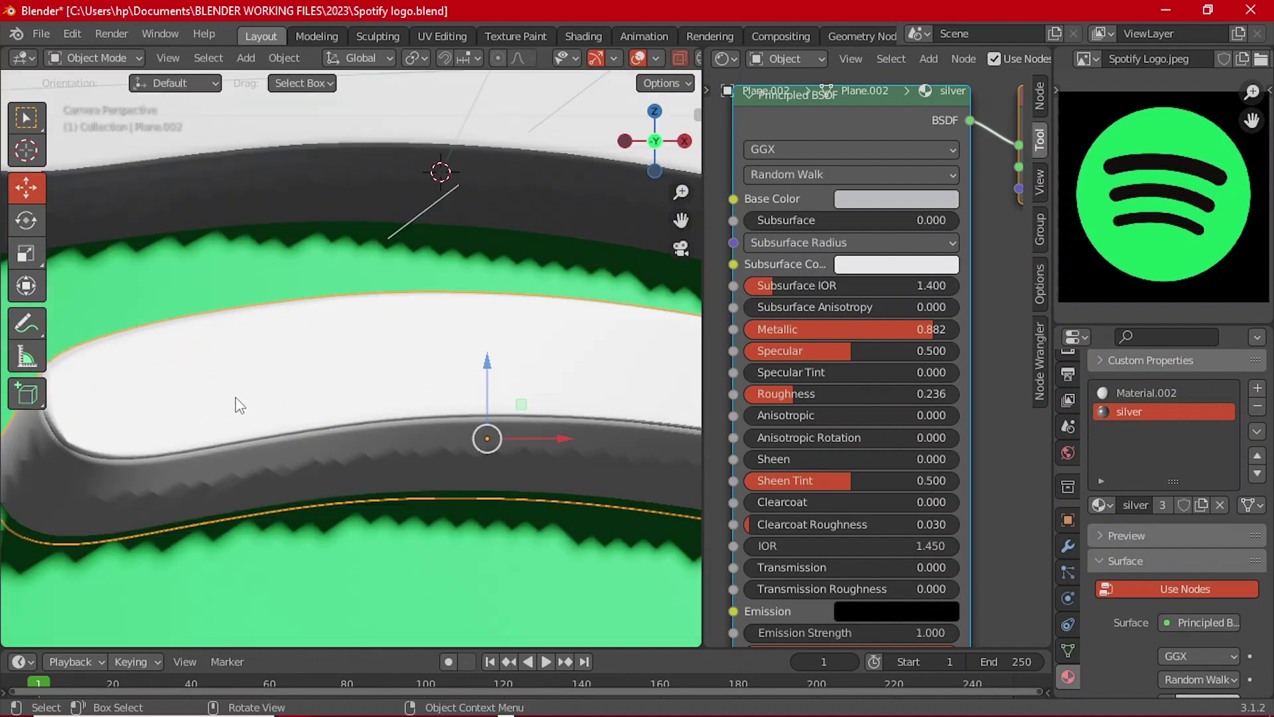
scroll(236, 399, "down", 4)
middle_click_drag(206, 411, 270, 391)
scroll(360, 373, "up", 9)
scroll(360, 371, "down", 2)
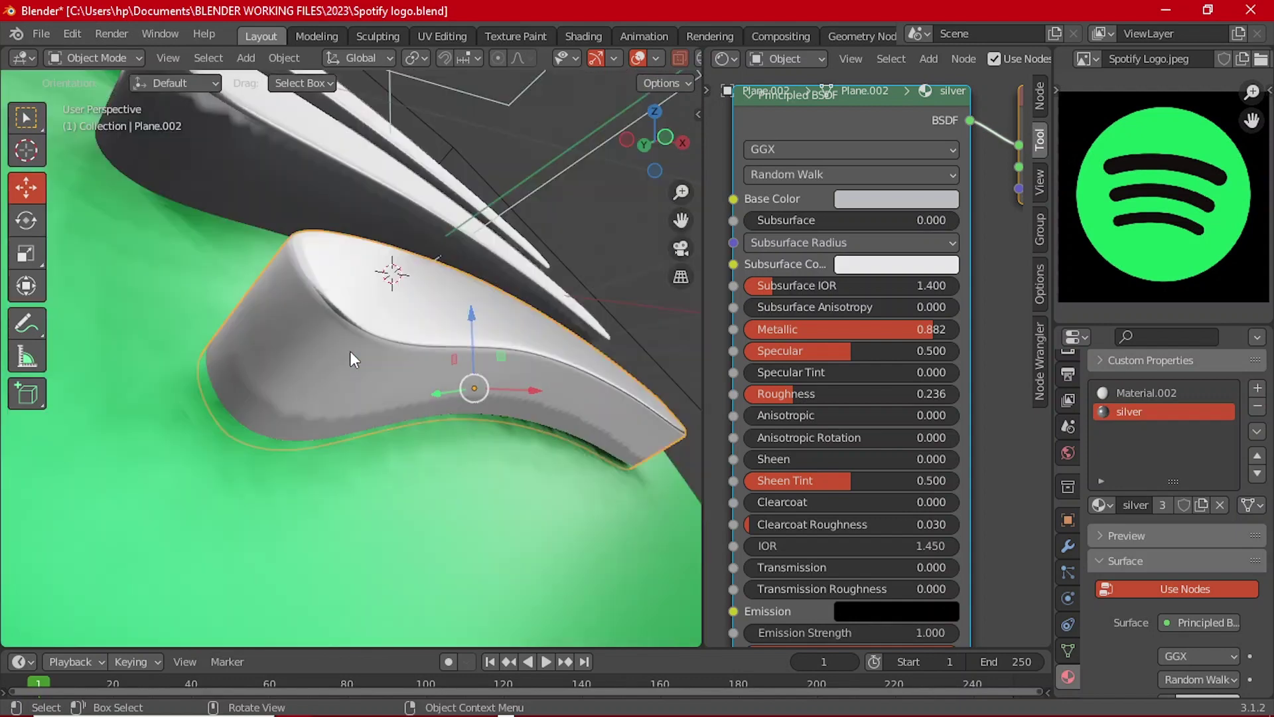
scroll(352, 359, "up", 3)
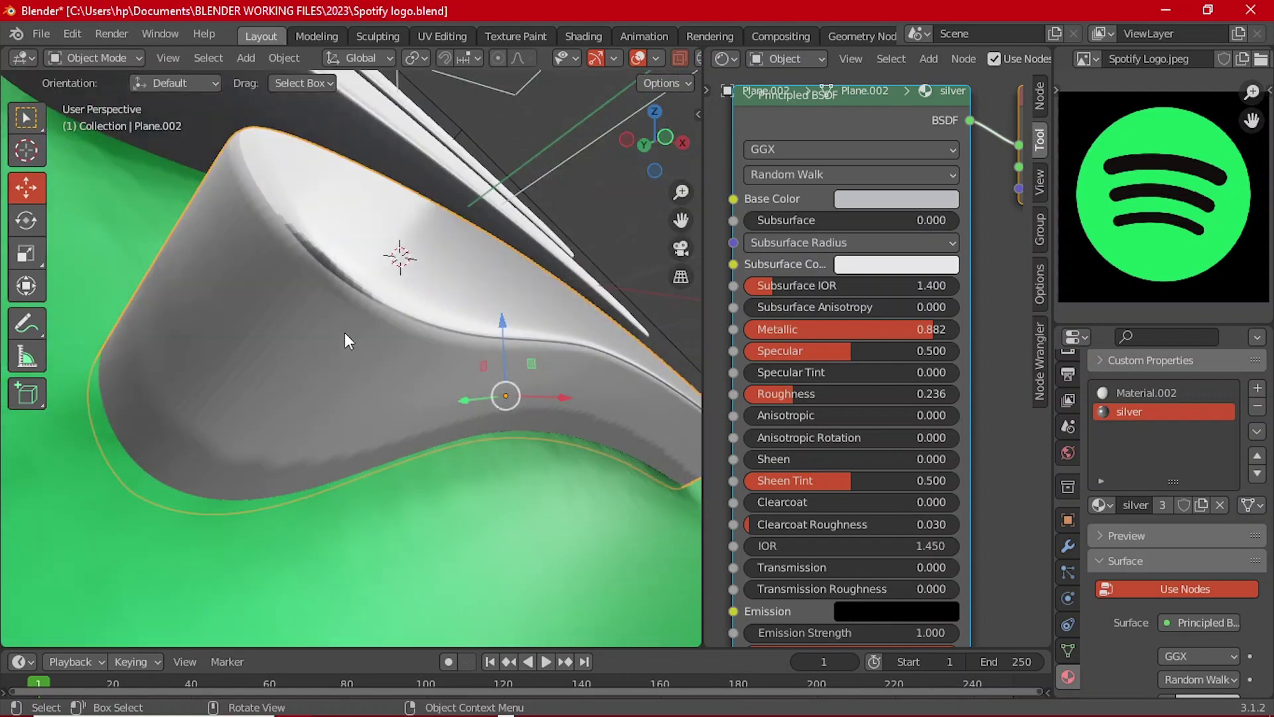
middle_click_drag(376, 301, 331, 381)
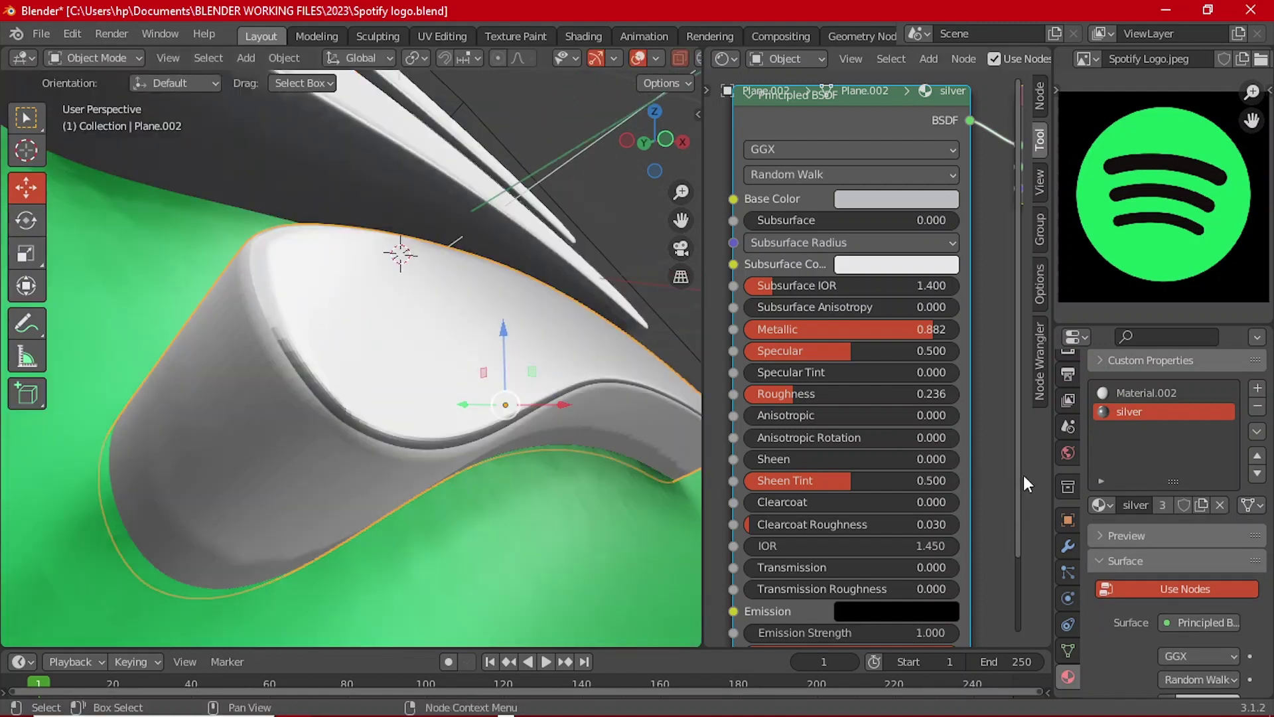
- Compare the lowest bar's shape with its first modifier hidden and shown in the viewport
left_click(1068, 546)
left_click(1174, 431)
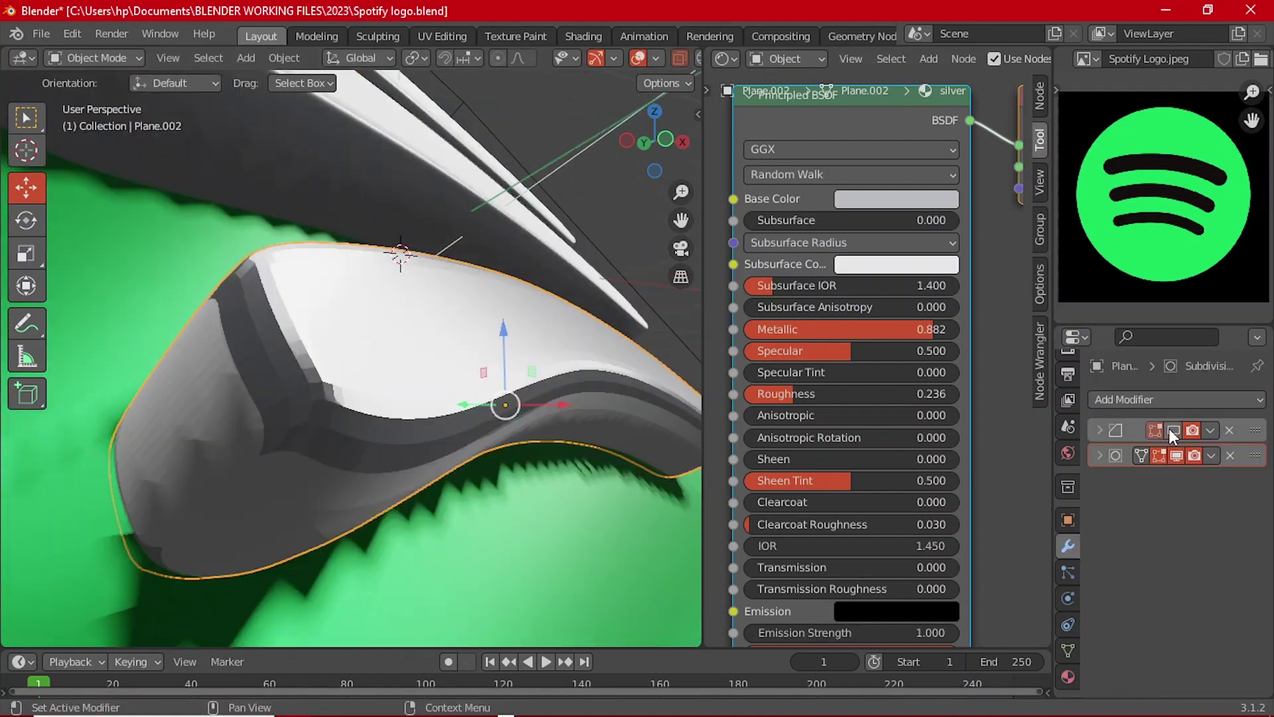
left_click(1173, 430)
left_click(1173, 431)
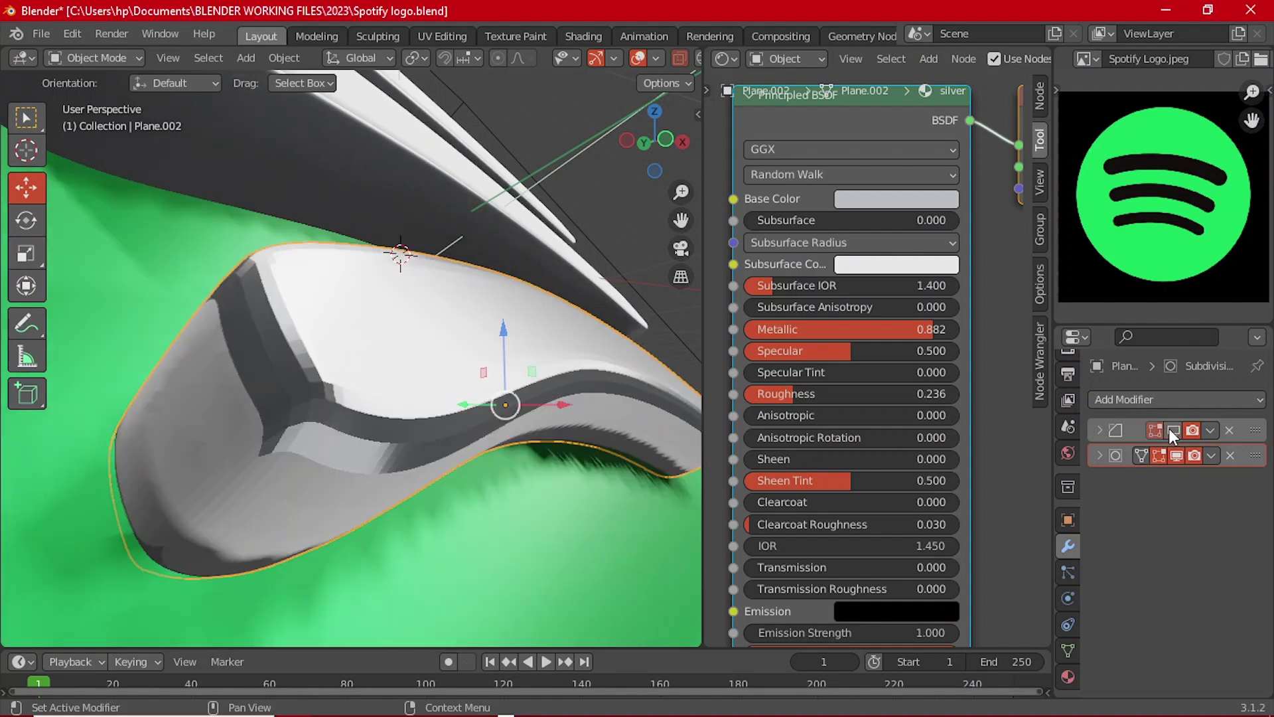
scroll(425, 504, "down", 5)
mouse_move(412, 499)
middle_mouse_down()
mouse_move(371, 502)
mouse_move(381, 499)
middle_mouse_up()
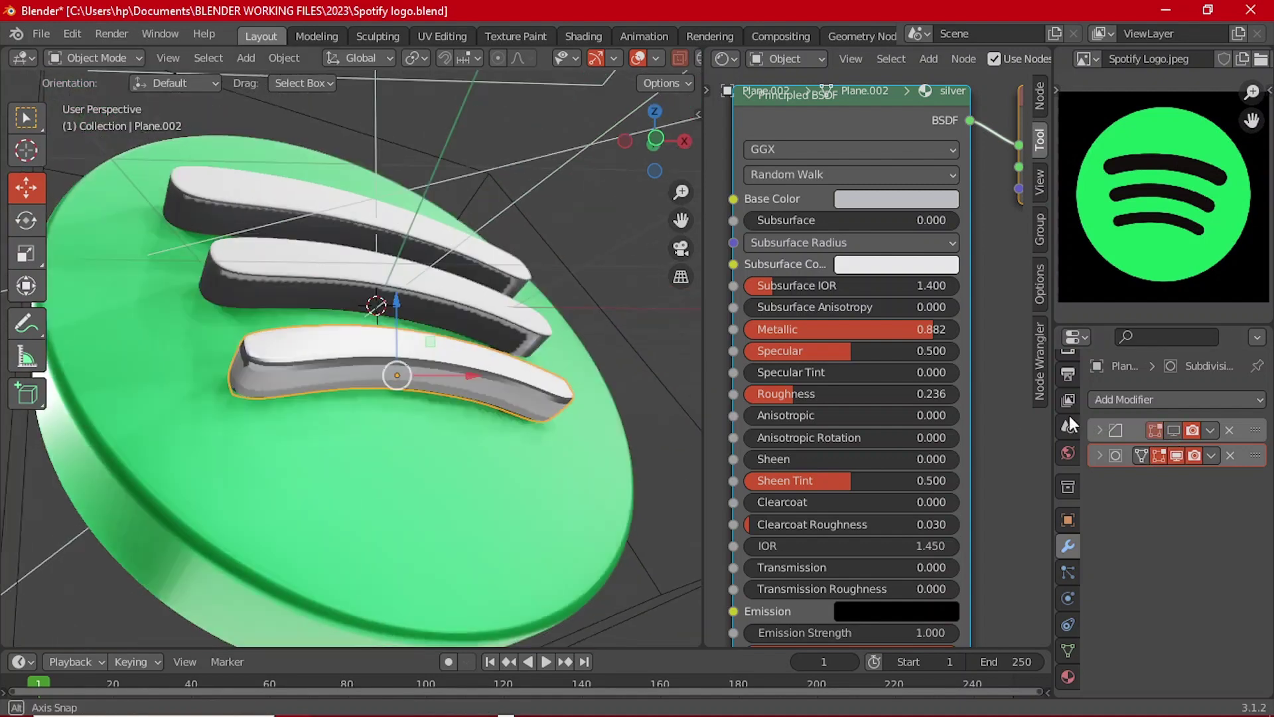
left_click(1177, 427)
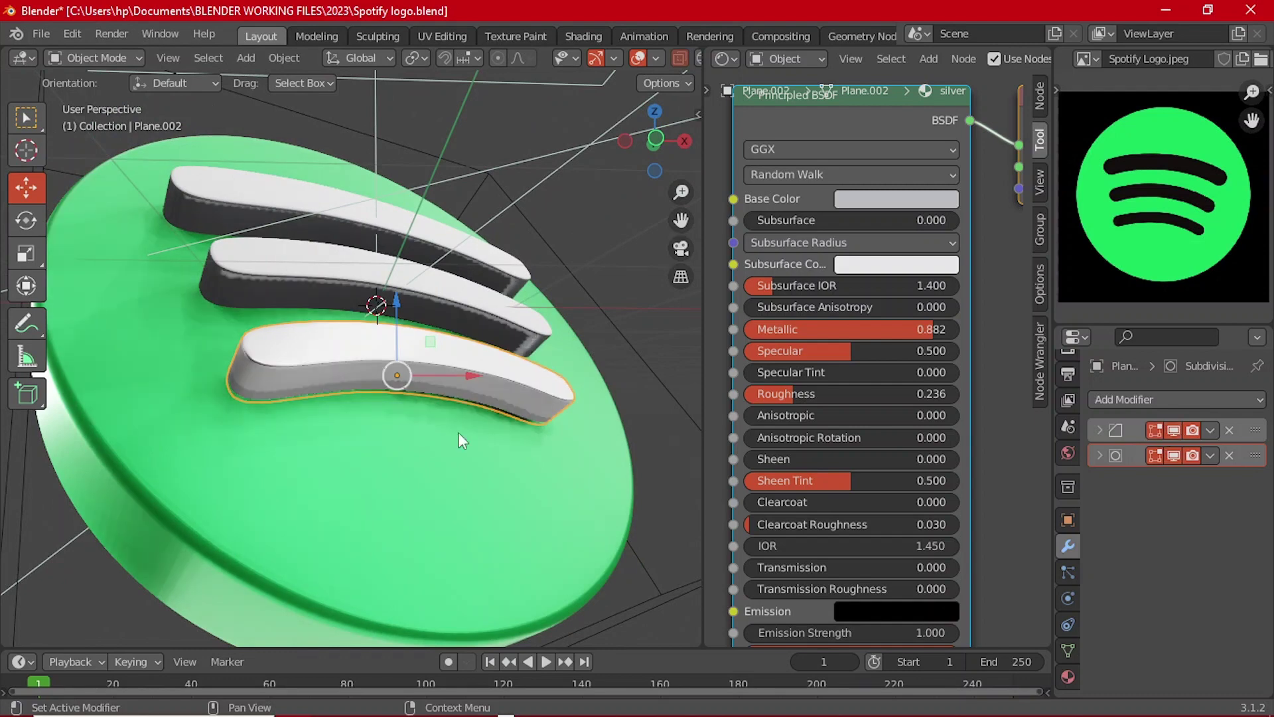
- Select the middle bar and assign Material.002 to all of its faces in Edit Mode
scroll(146, 365, "up", 4)
middle_click_drag(146, 365, 216, 312)
left_click(220, 297)
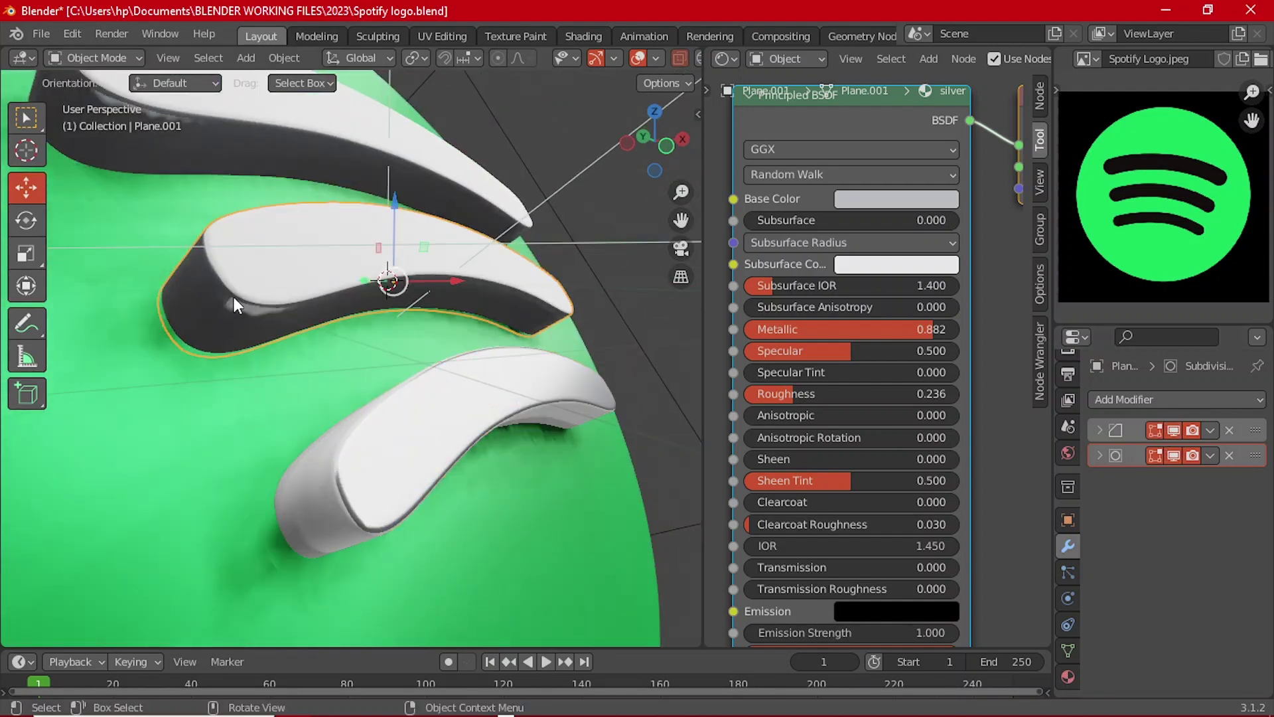
left_click(1068, 677)
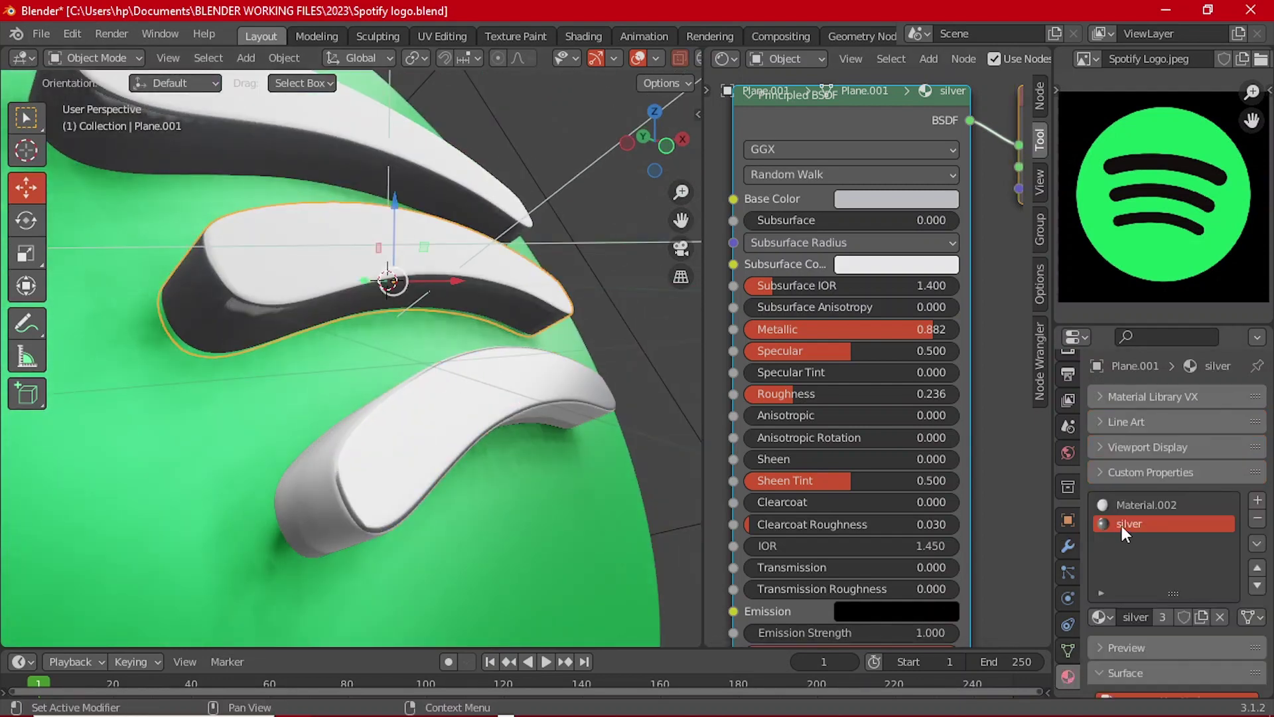
key("Tab")
key("a")
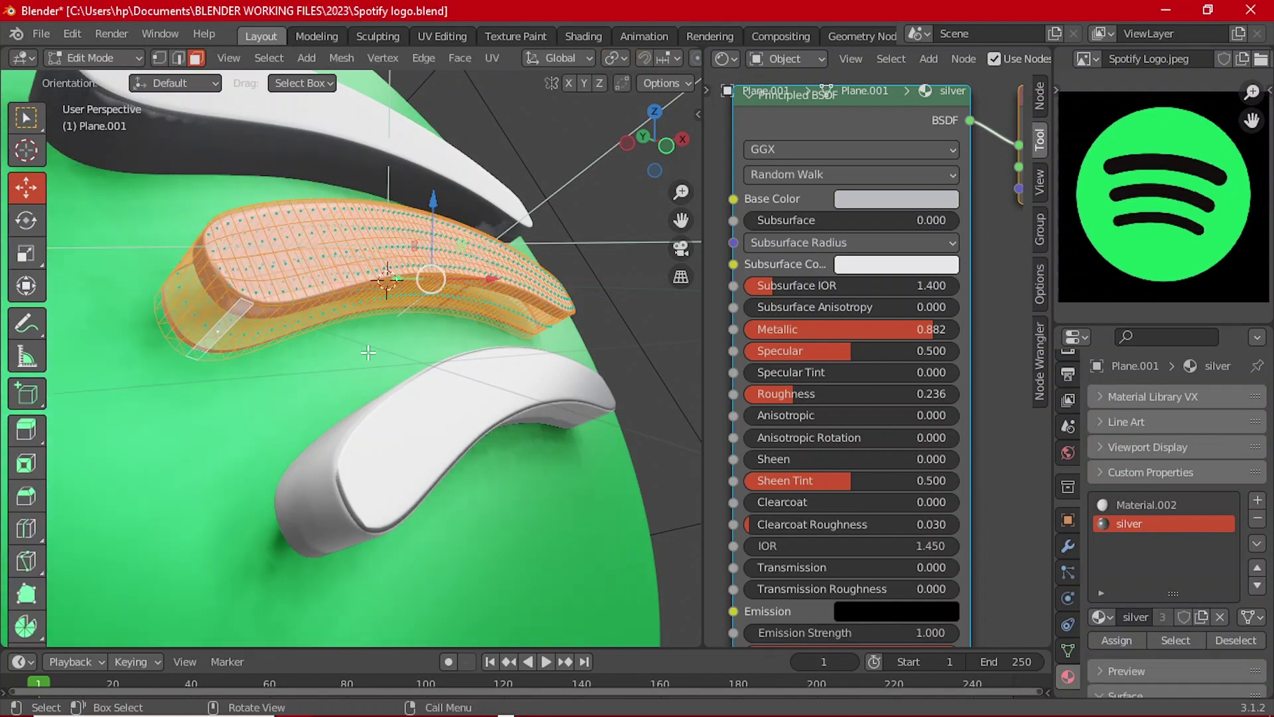
left_click(1145, 507)
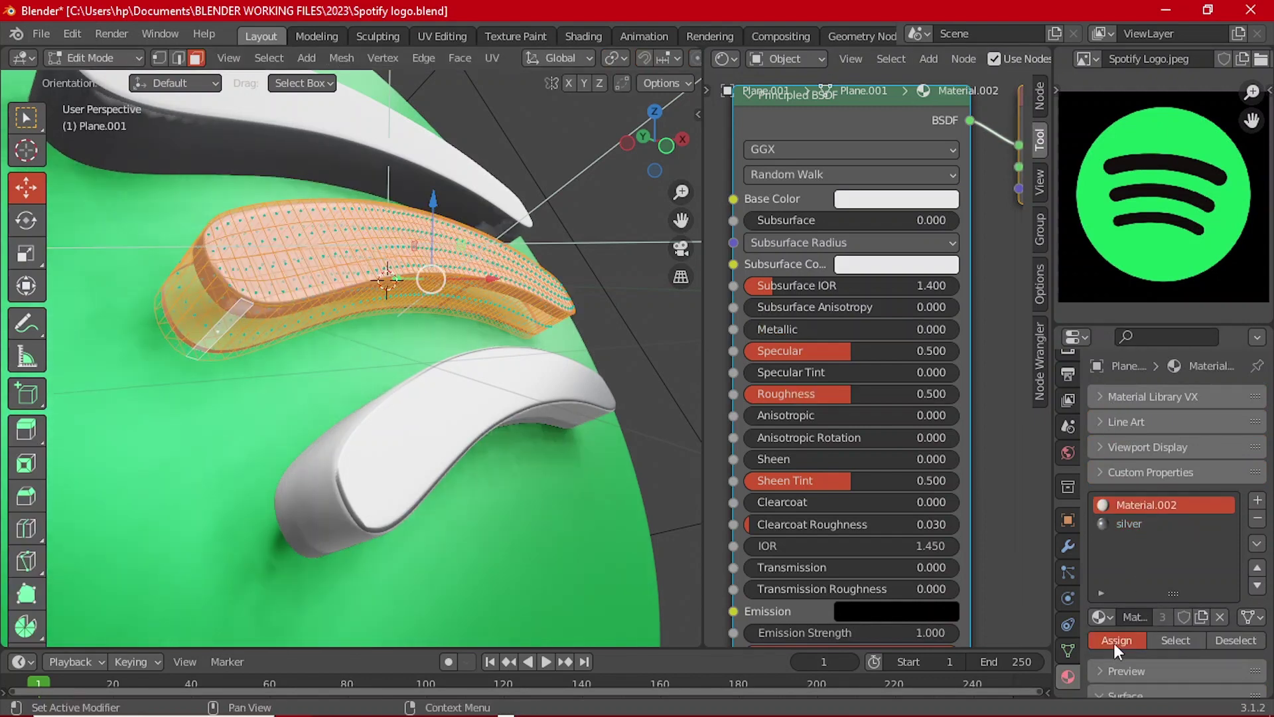
left_click(1114, 641)
- Select the middle bar's side faces as a loop, invert the selection, and assign silver to the top faces
left_click(1141, 521)
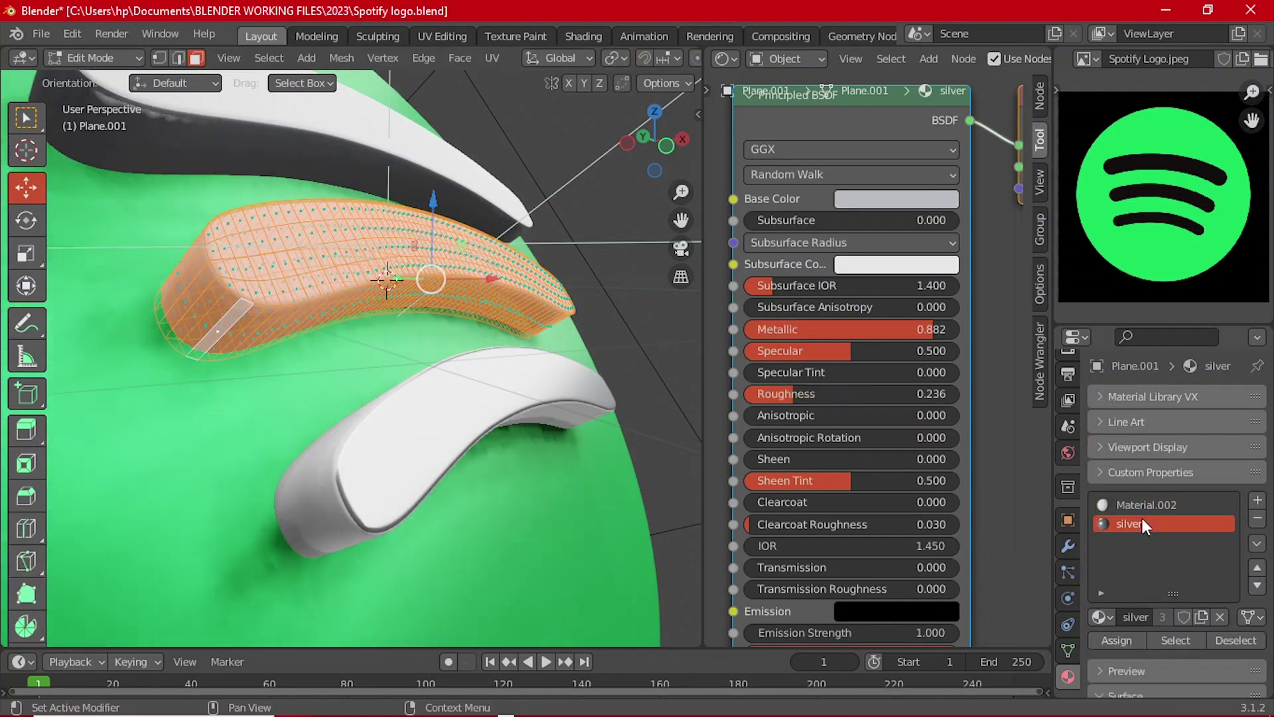
left_click(1066, 653)
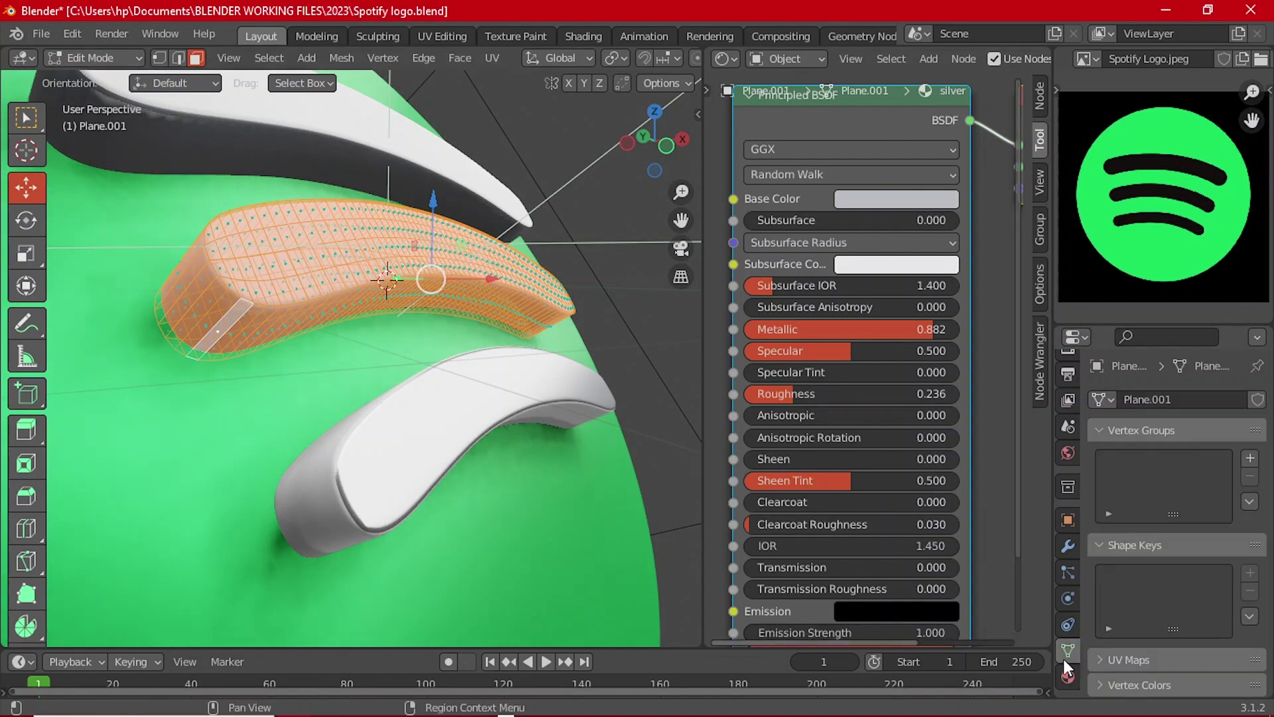
key("Tab")
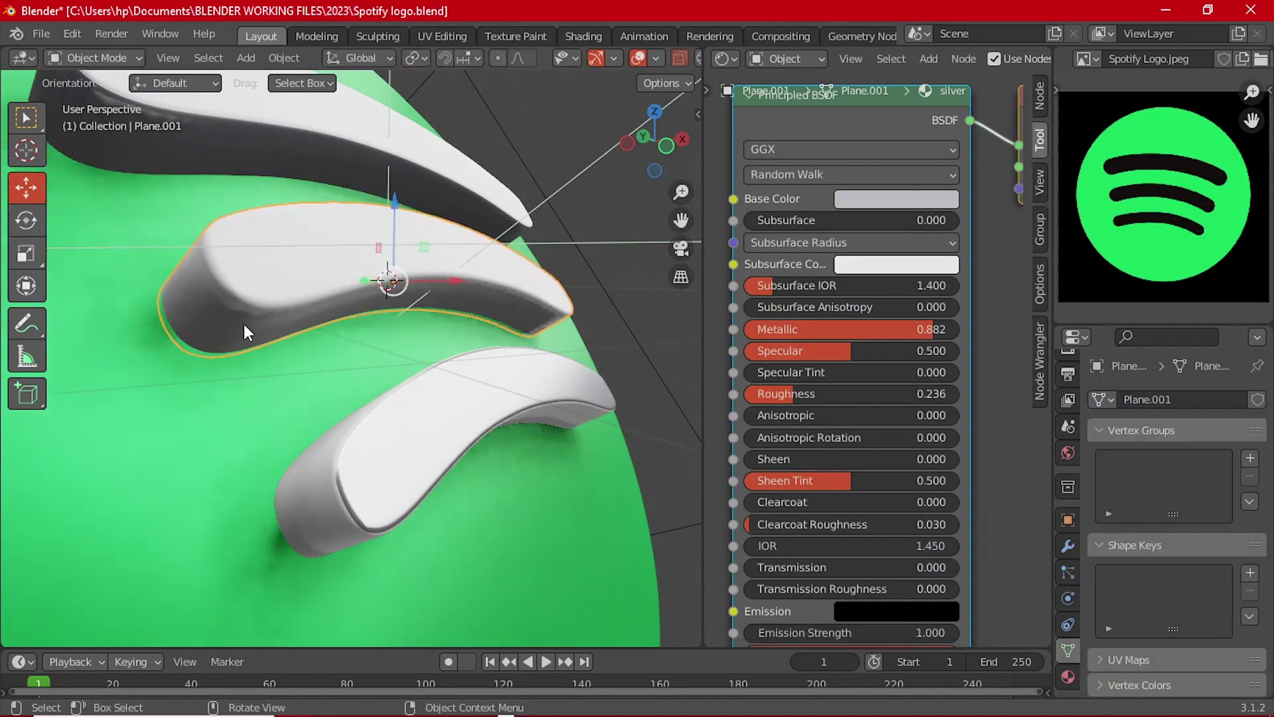
key("Tab")
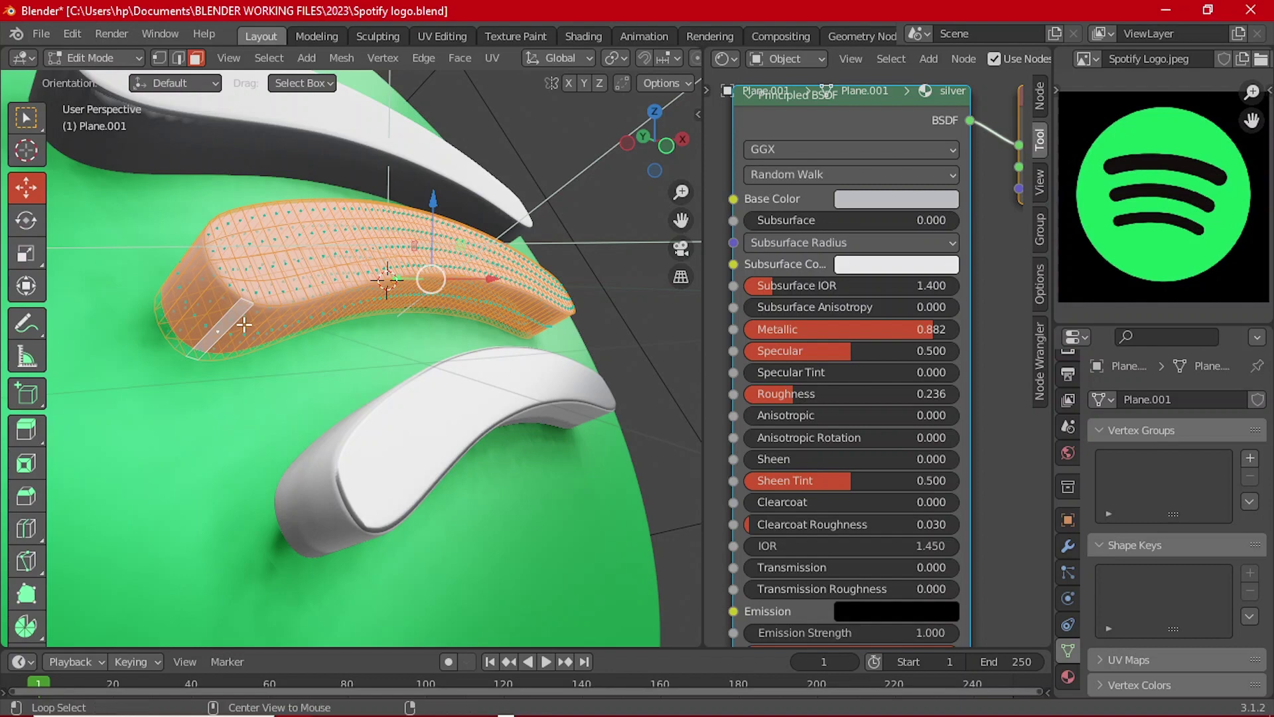
left_click(245, 325, "alt")
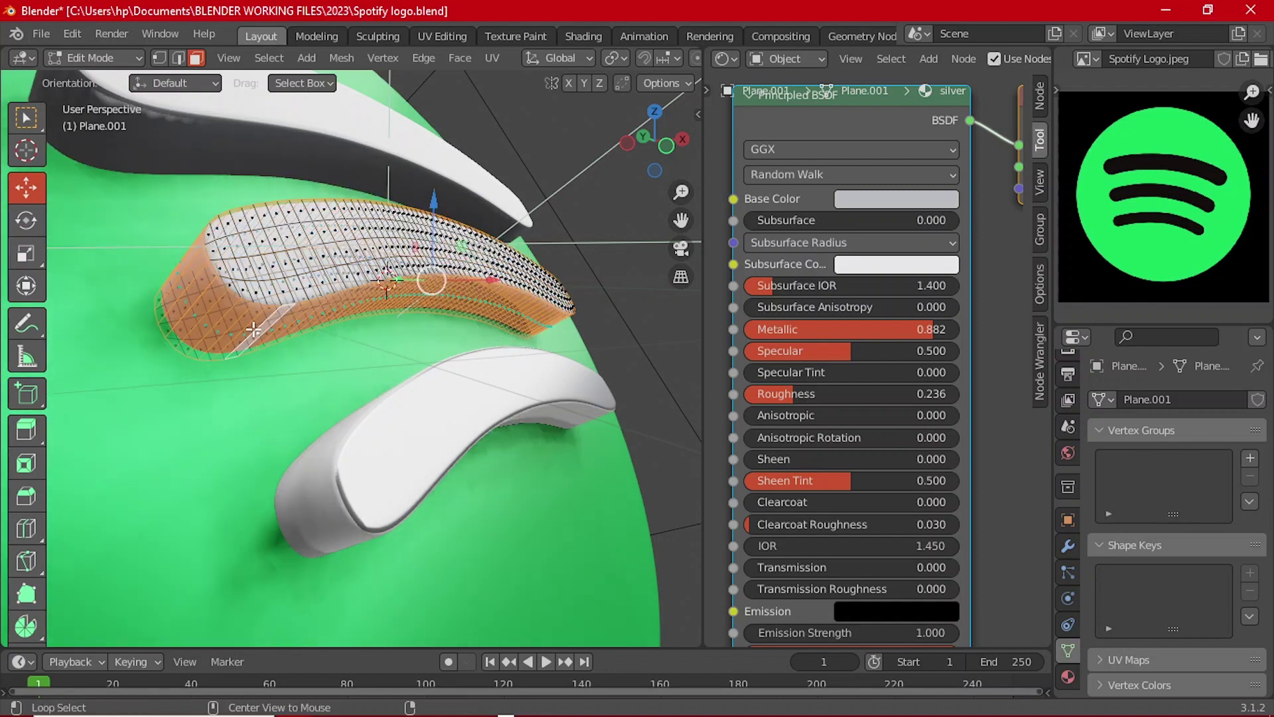
key("ctrl+i")
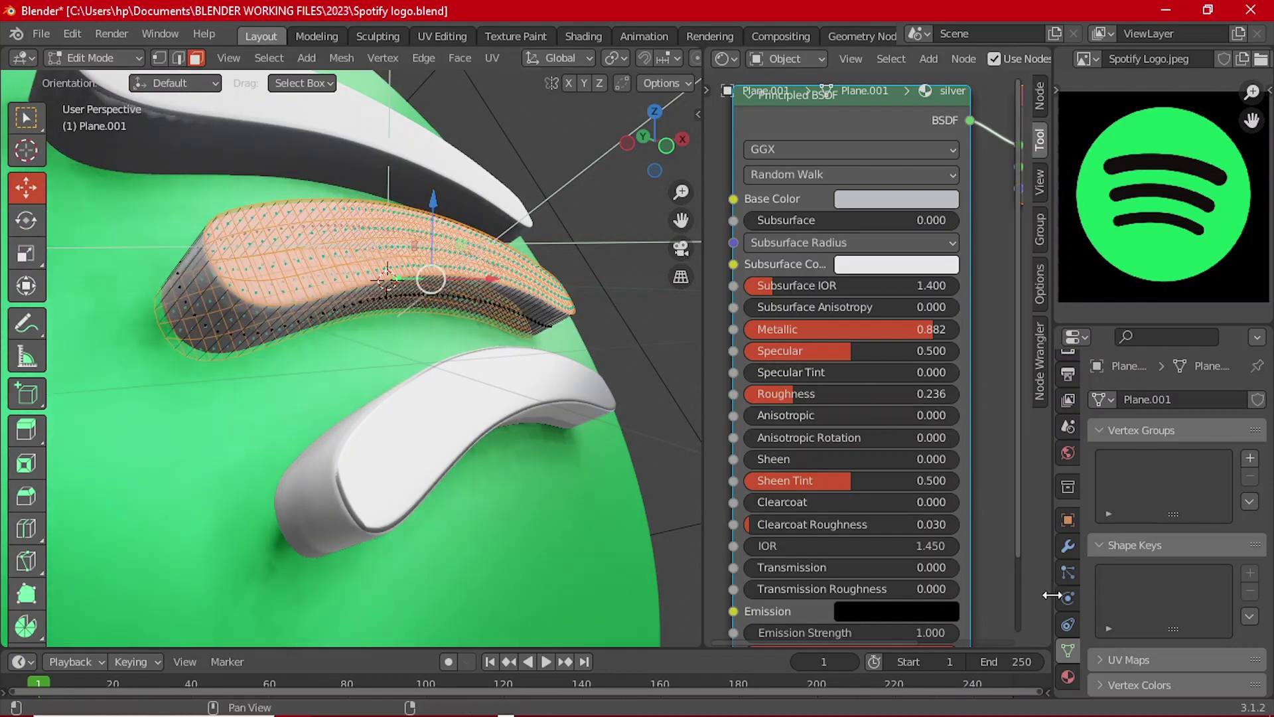
left_click(1068, 677)
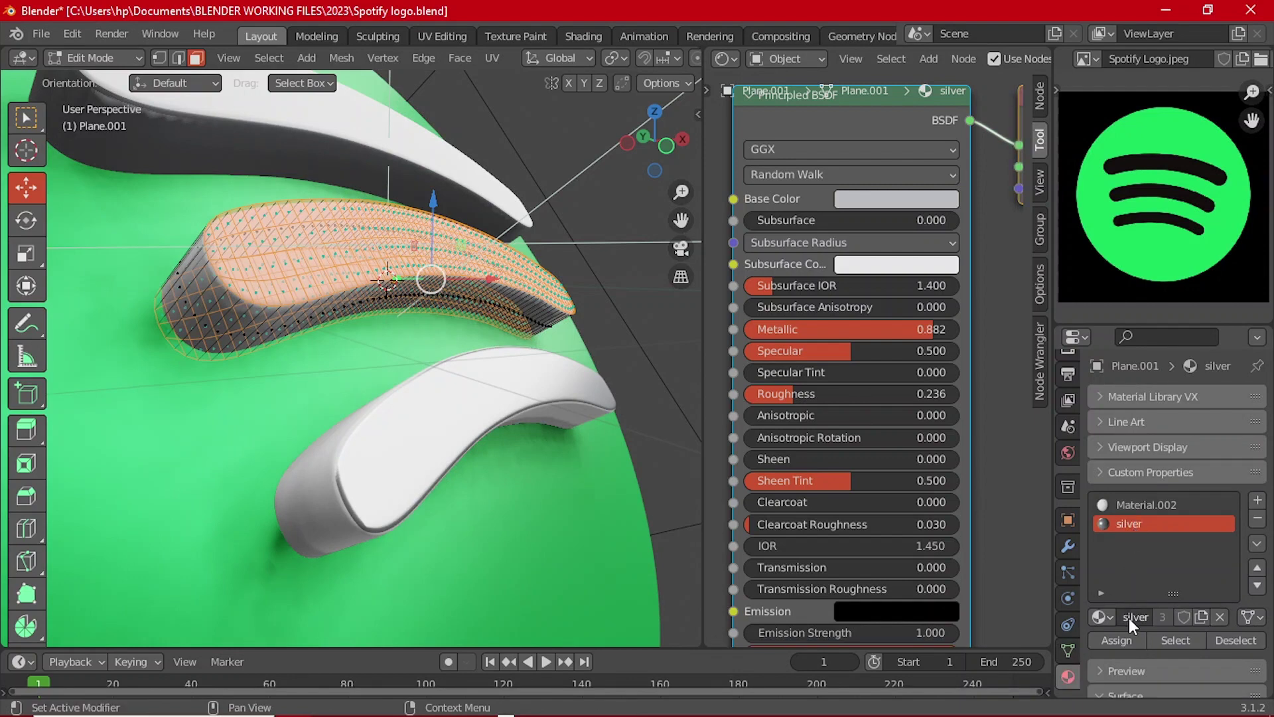
left_click(1122, 639)
key("Tab")
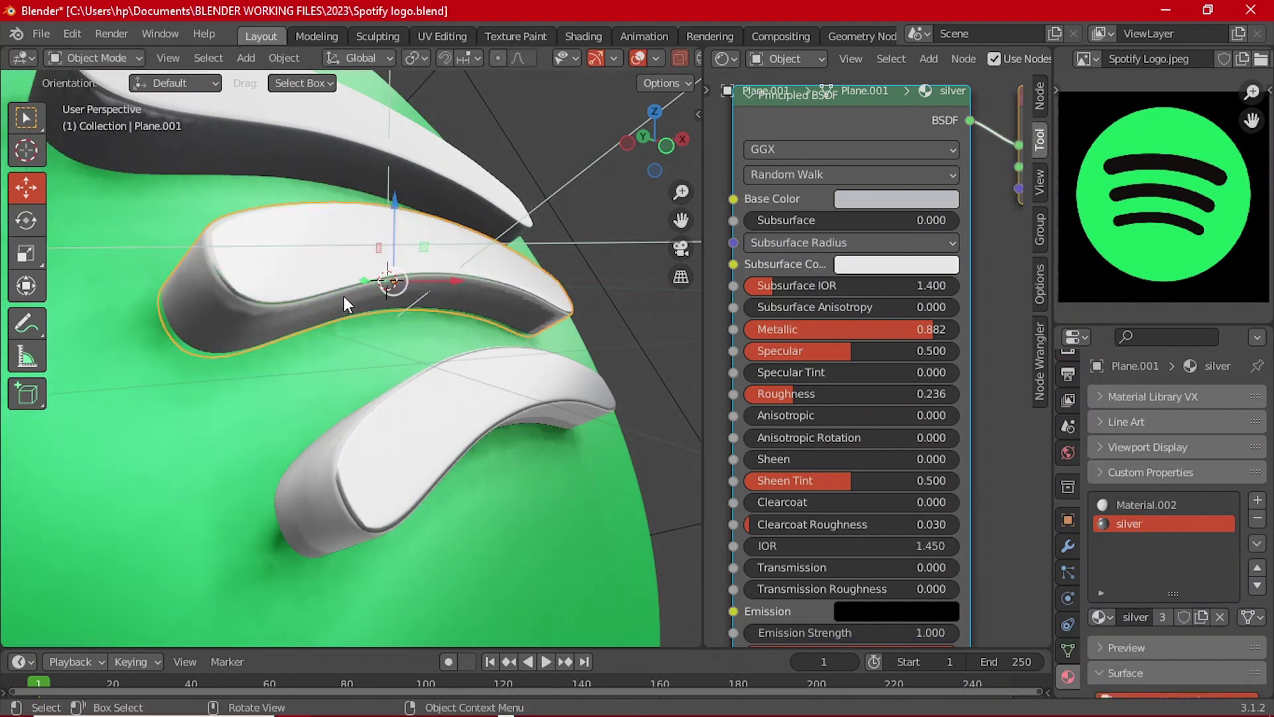
- Select the uppermost bar and assign Material.002 to all of its faces in Edit Mode
middle_click_drag(303, 301, 431, 425)
left_click(361, 286)
key("Tab")
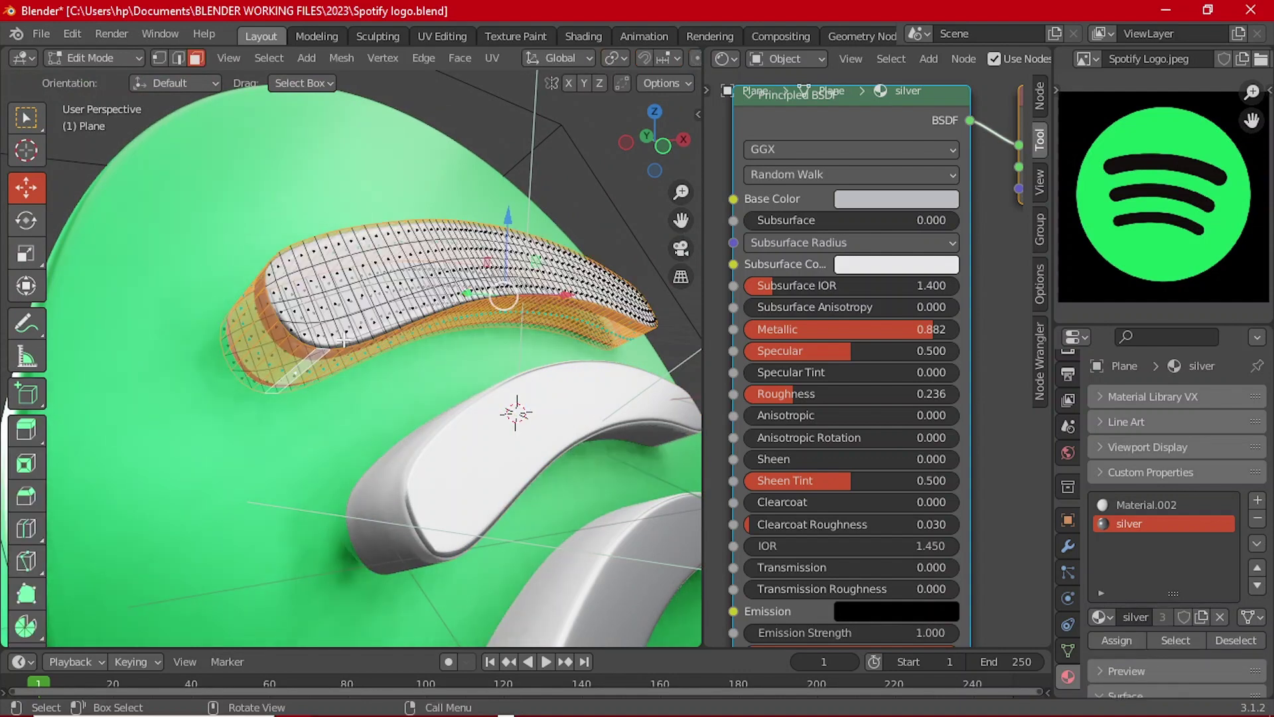
key("a")
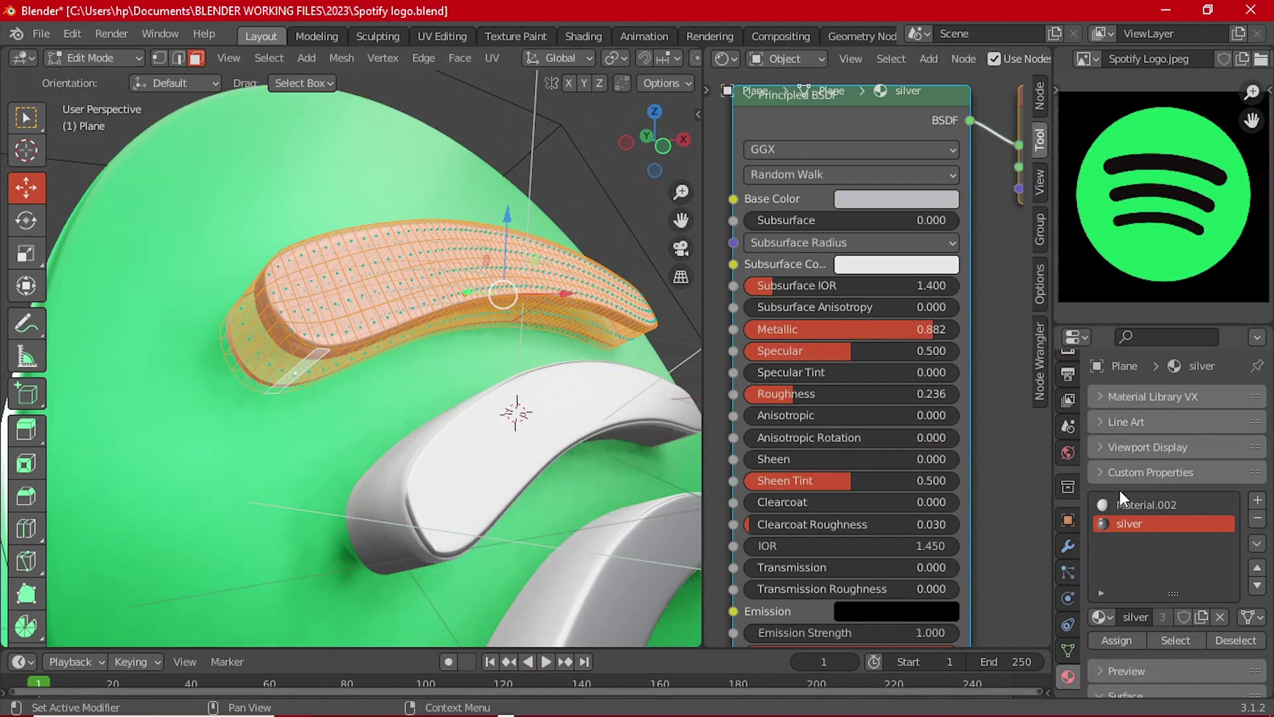
left_click(1131, 505)
left_click(1103, 637)
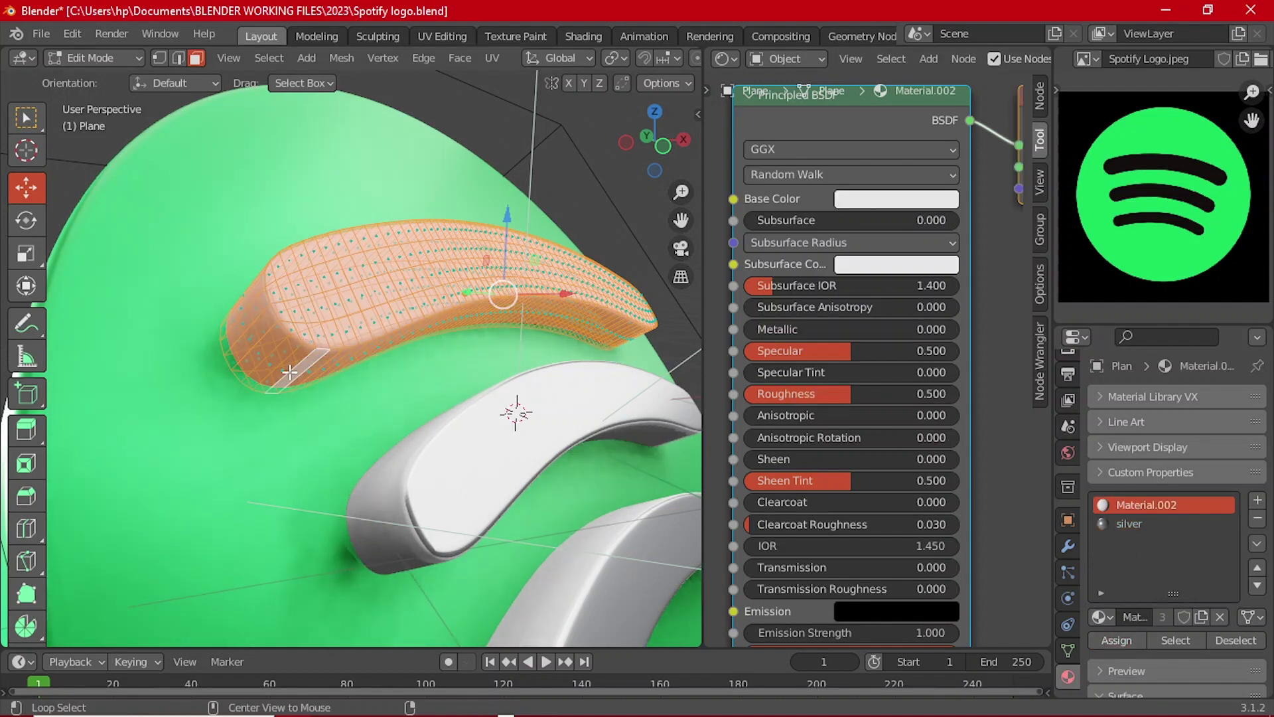
- Loop-select the uppermost bar's side faces, invert the selection, and assign silver to its top faces
left_click(294, 379, "alt")
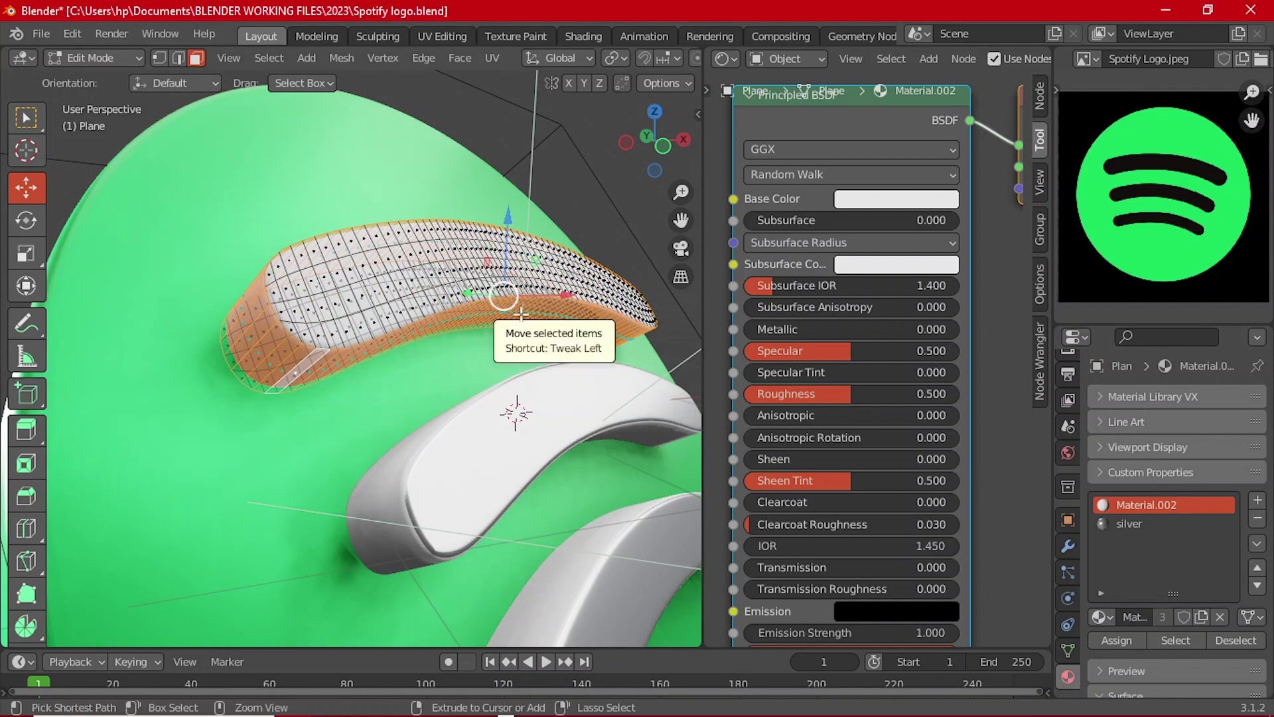
key("ctrl+i")
left_click(1122, 522)
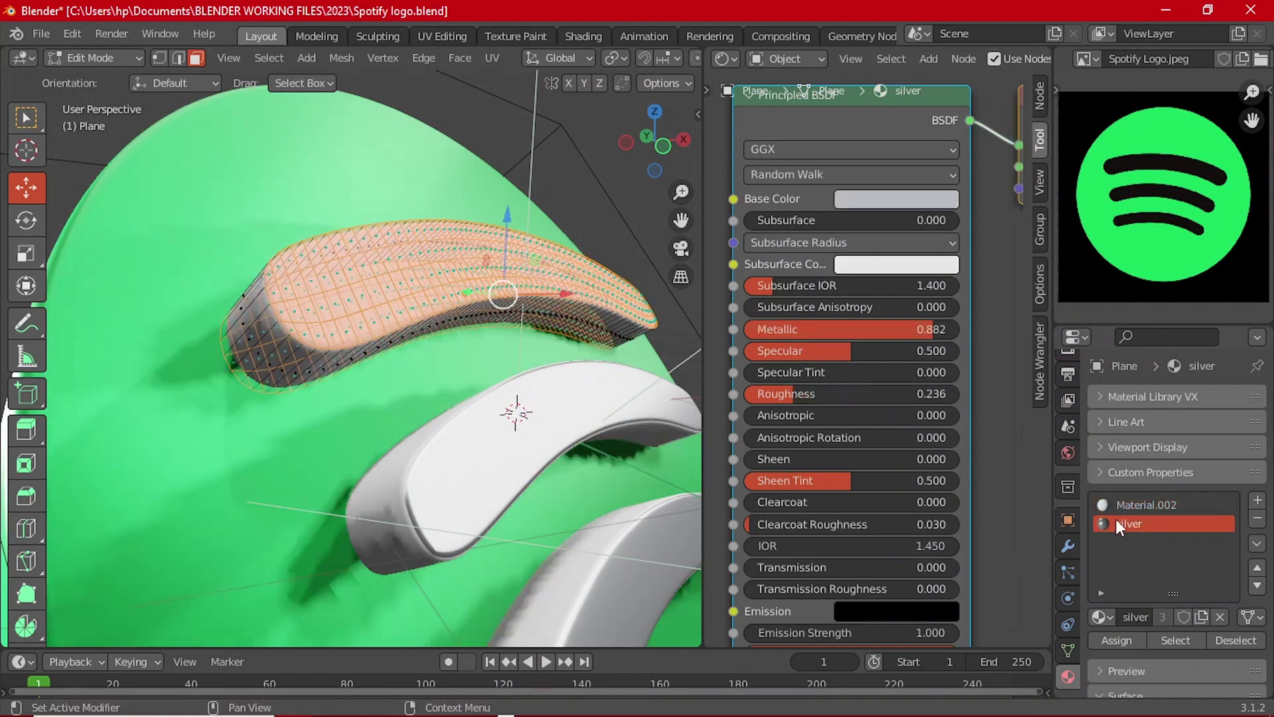
left_click(1125, 641)
key("Tab")
- In the camera view, replace Material.002 with the green Material.001 in the lowest bar's first material slot
scroll(397, 338, "down", 4)
middle_click_drag(397, 339, 328, 348)
key("KP_0")
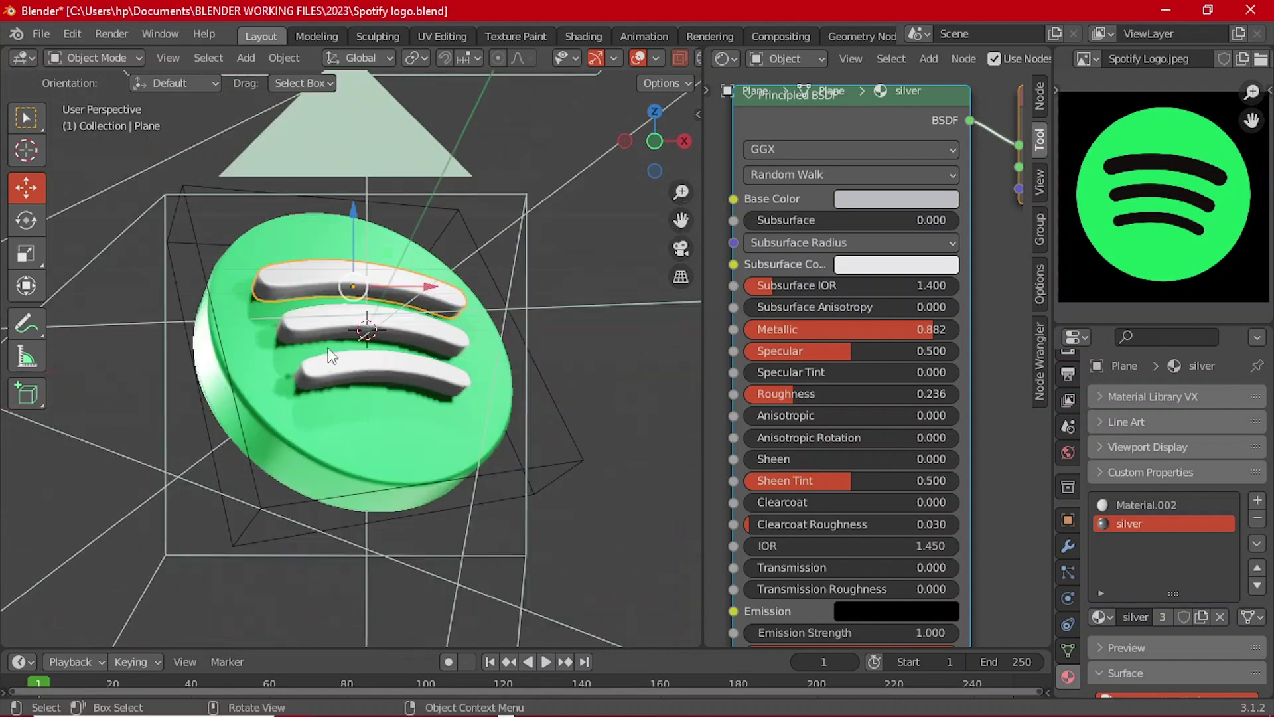
scroll(335, 359, "up", 2)
left_click(344, 384)
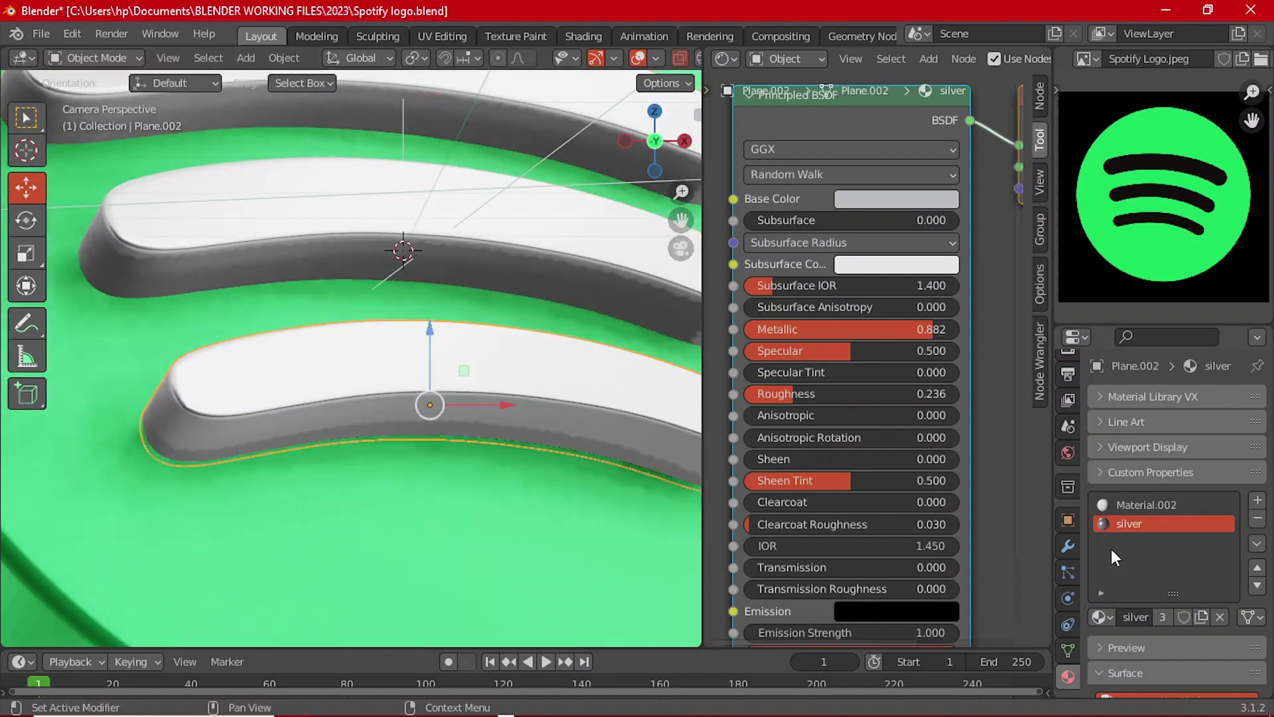
left_click(1129, 506)
left_click(1107, 612)
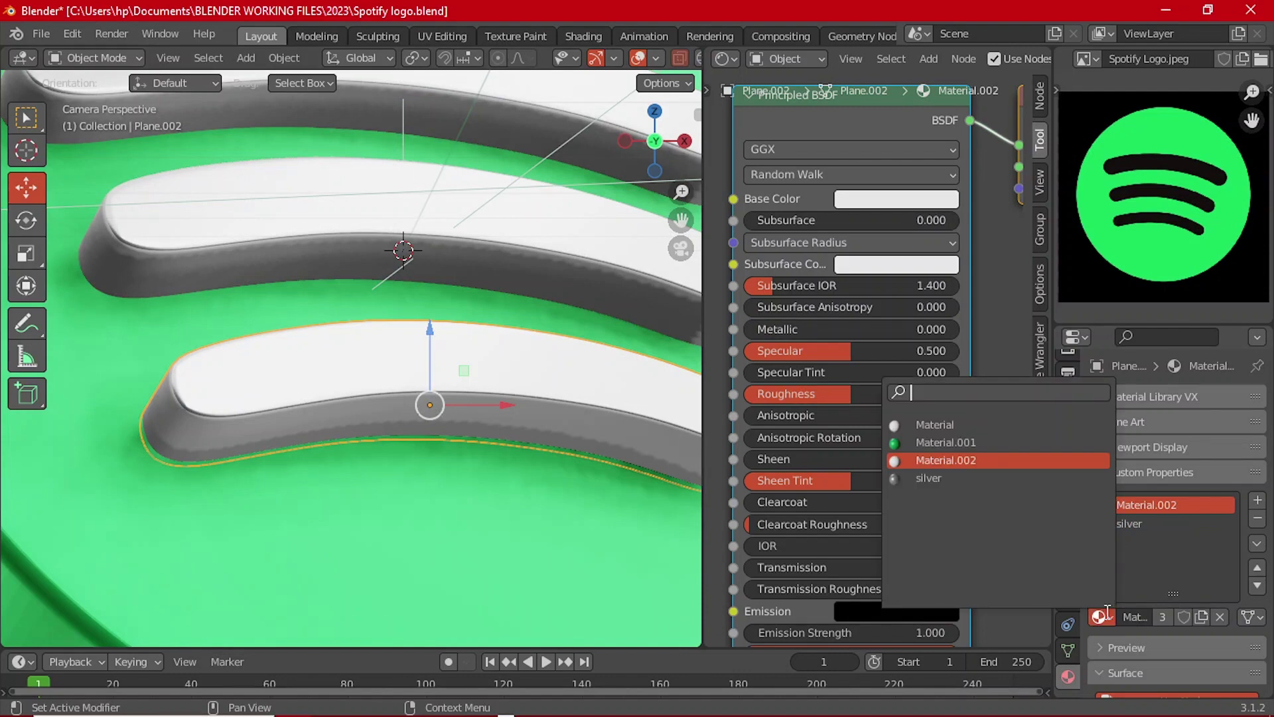
left_click(985, 440)
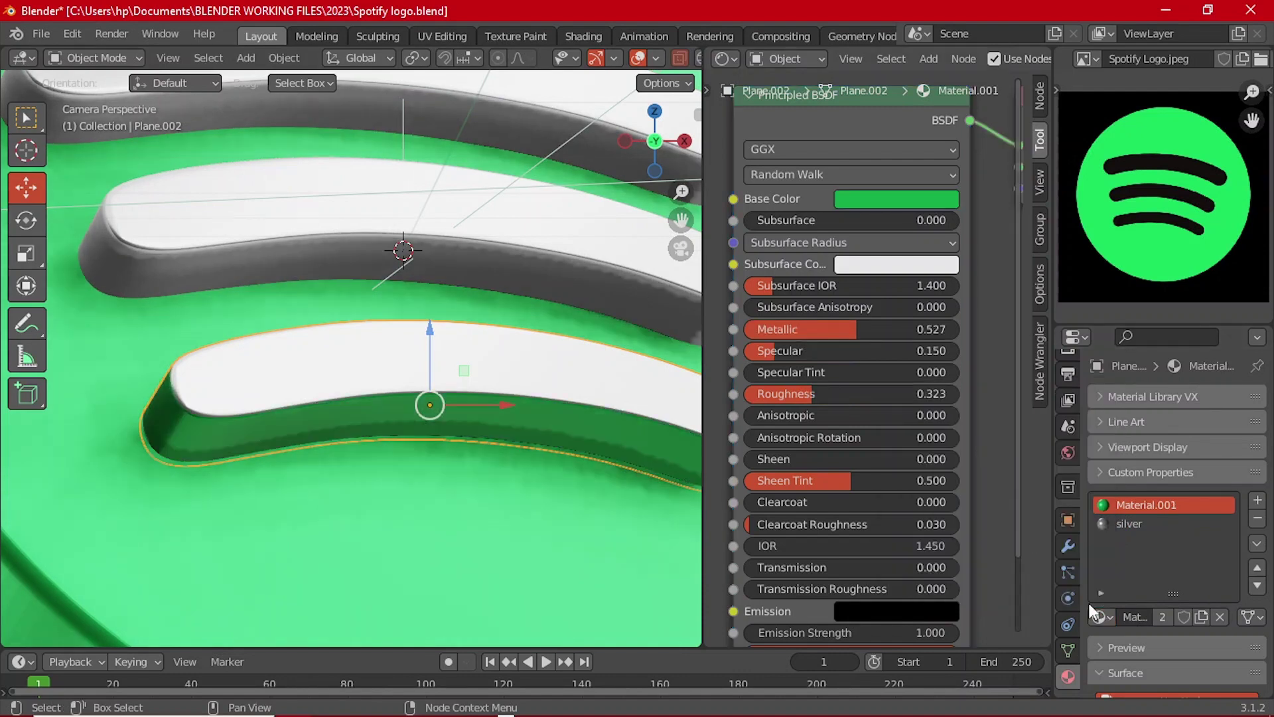
- Replace Material.002 with the green Material.001 in the middle bar's first material slot
left_click(285, 199)
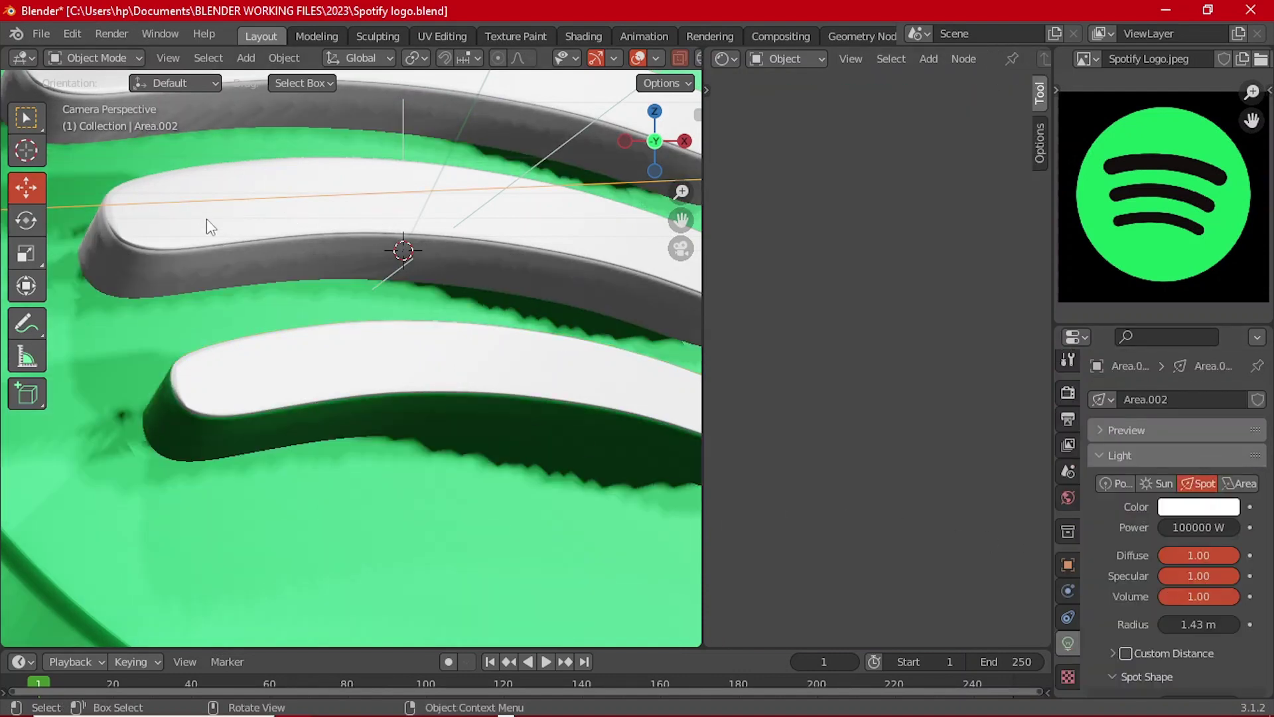
scroll(186, 248, "down", 1)
left_click(186, 249)
left_click(186, 248)
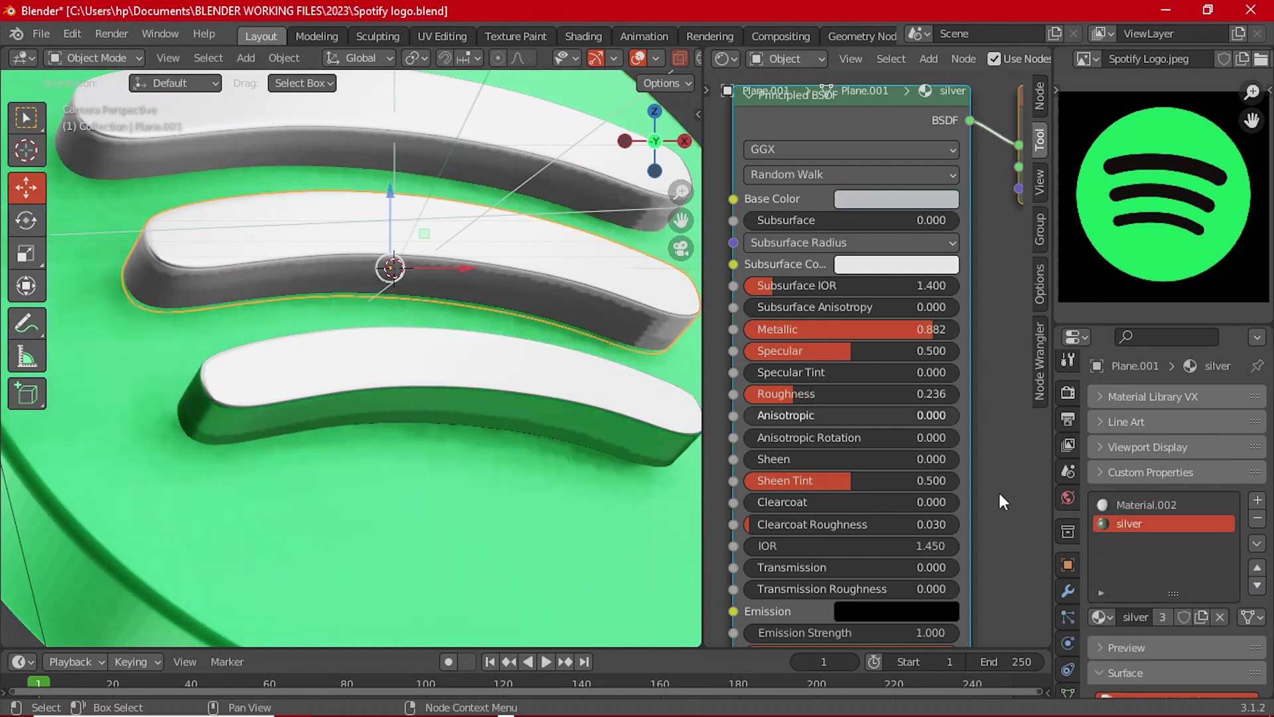
left_click(1127, 506)
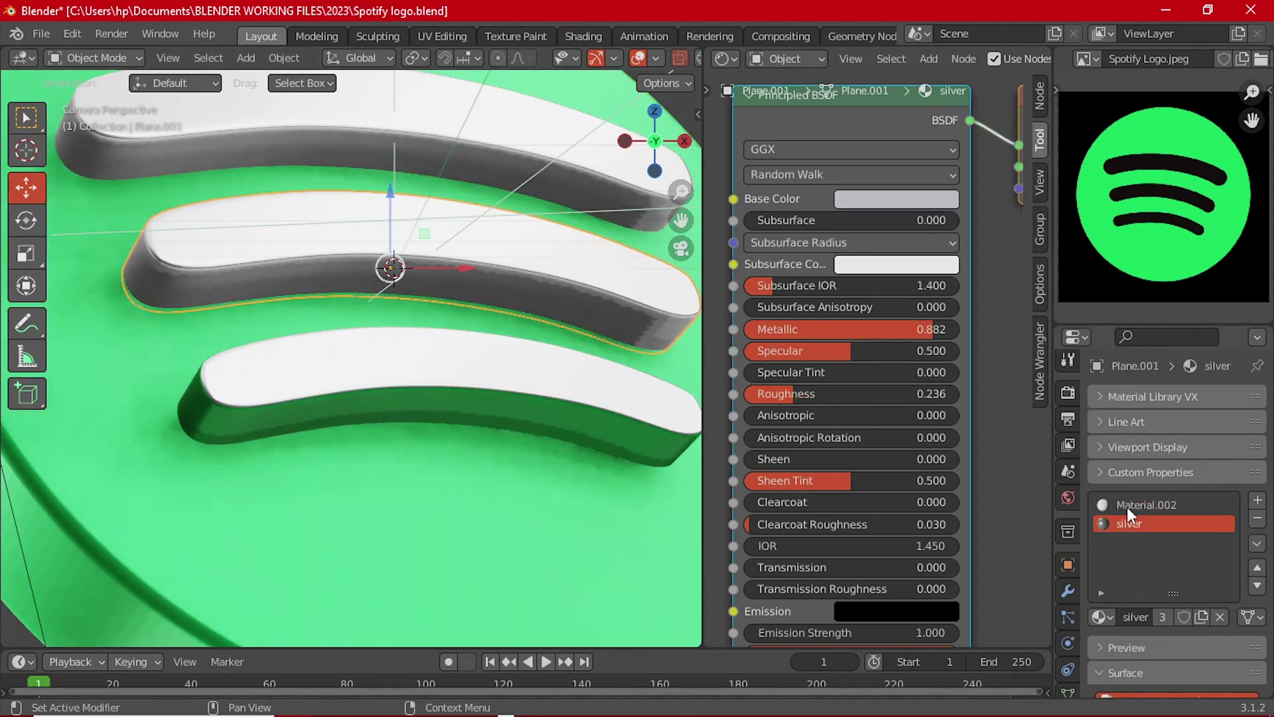
left_click(1101, 617)
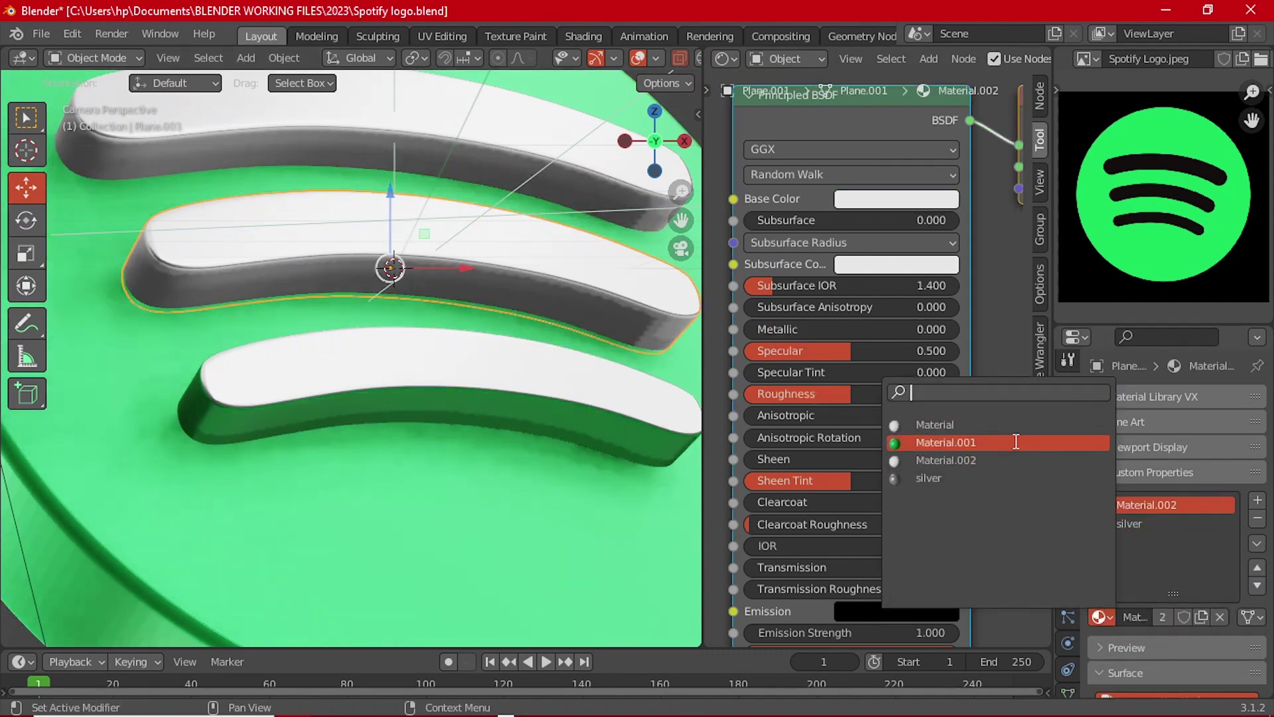
left_click(929, 478)
- Replace Material.002 with the green Material.001 in the uppermost bar's first material slot
left_click(174, 140)
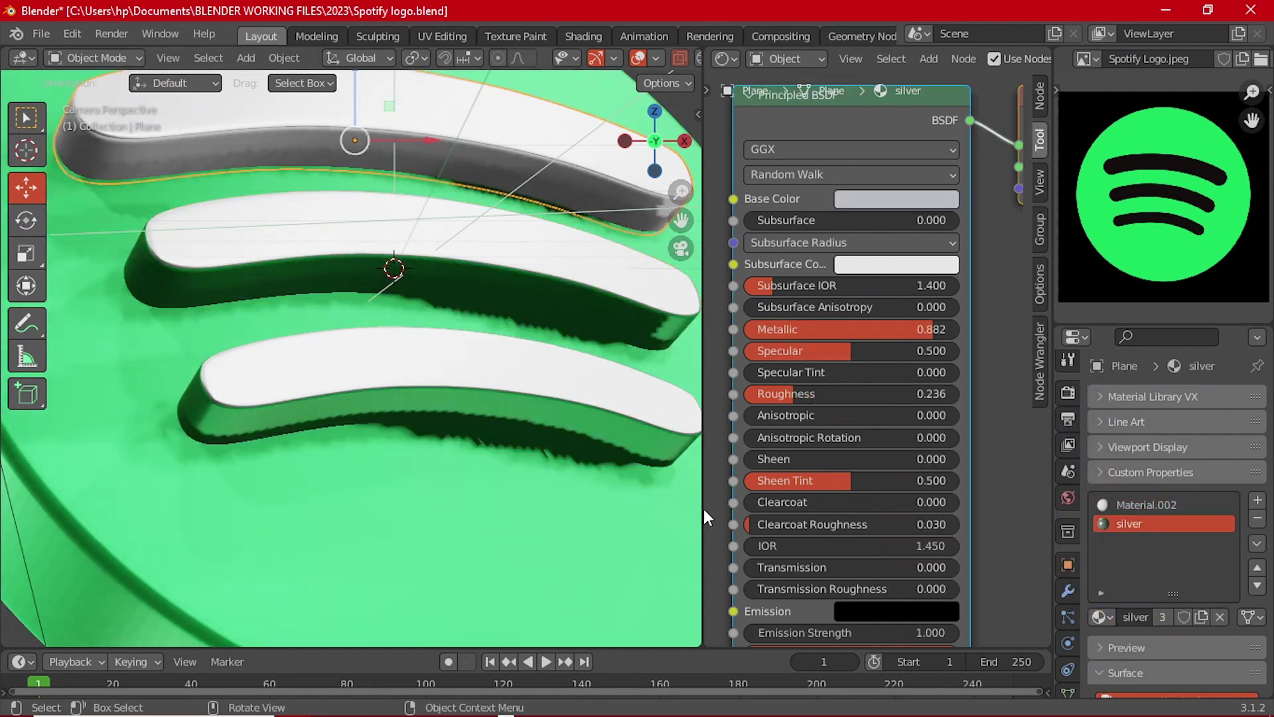
left_click(1122, 505)
left_click(1100, 616)
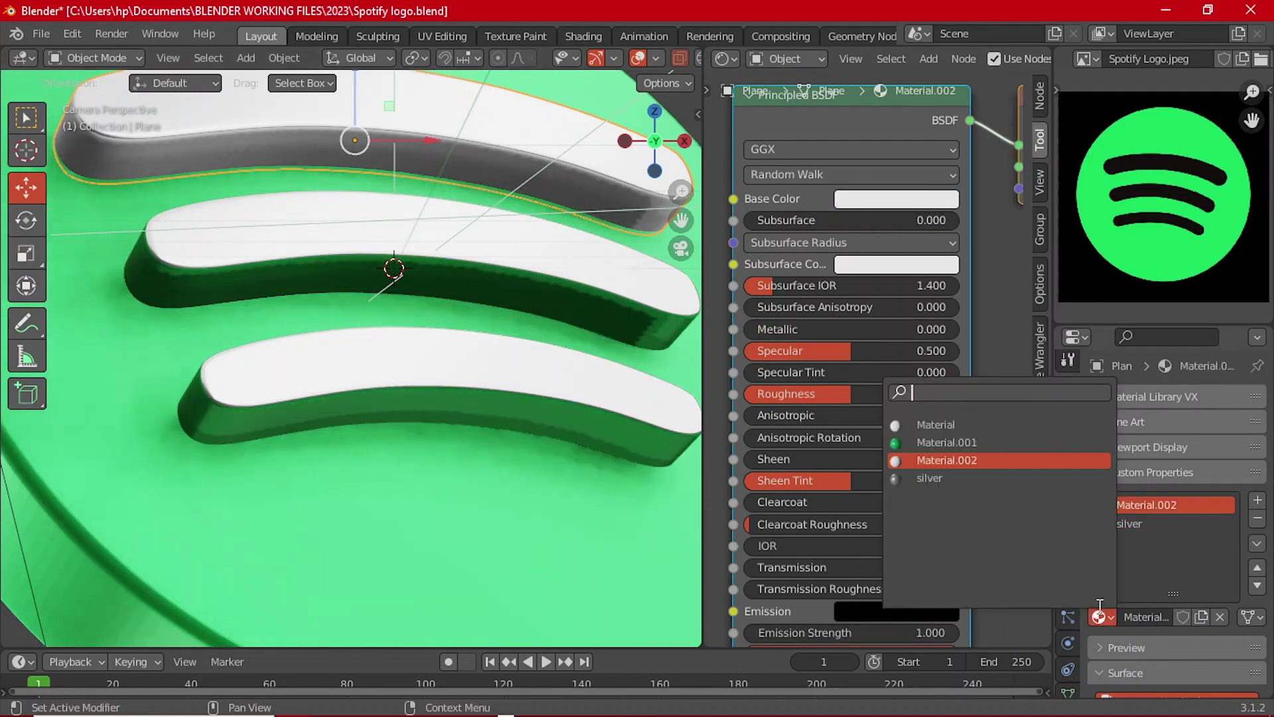
left_click(986, 442)
scroll(507, 353, "down", 5)
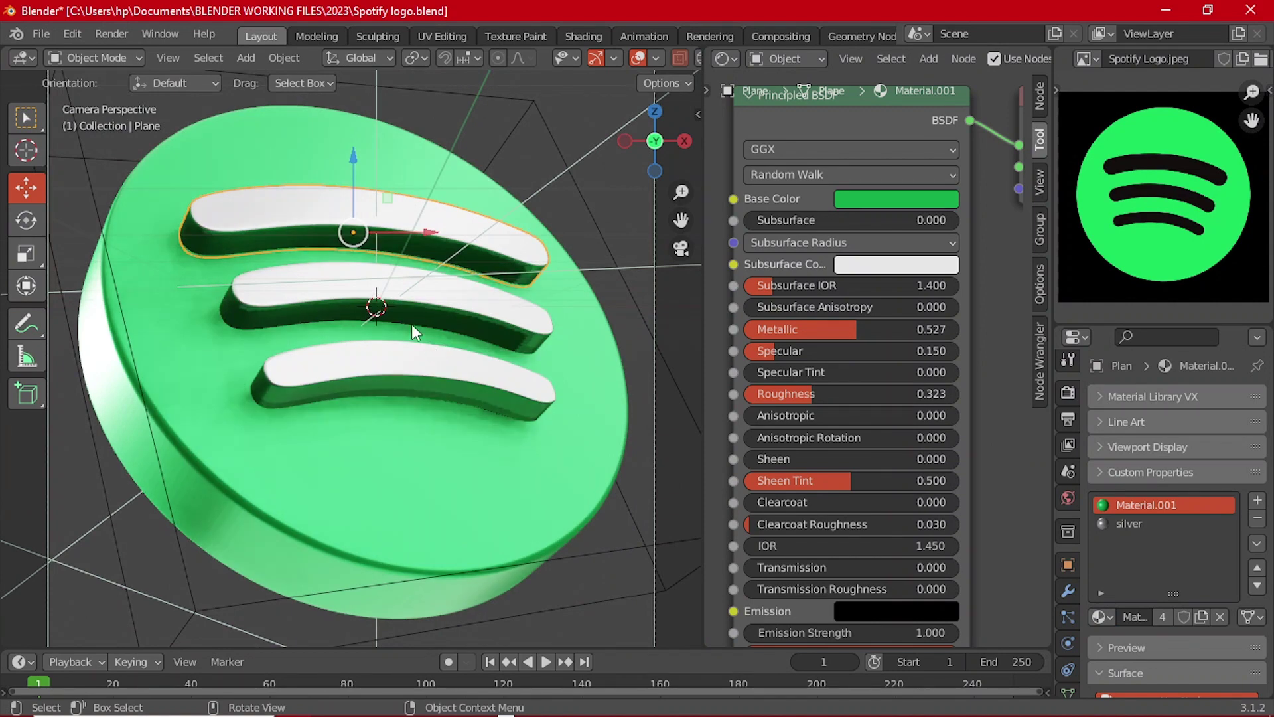
- Select the lowest bar's silver material and darken its Base Color
left_click(1068, 391)
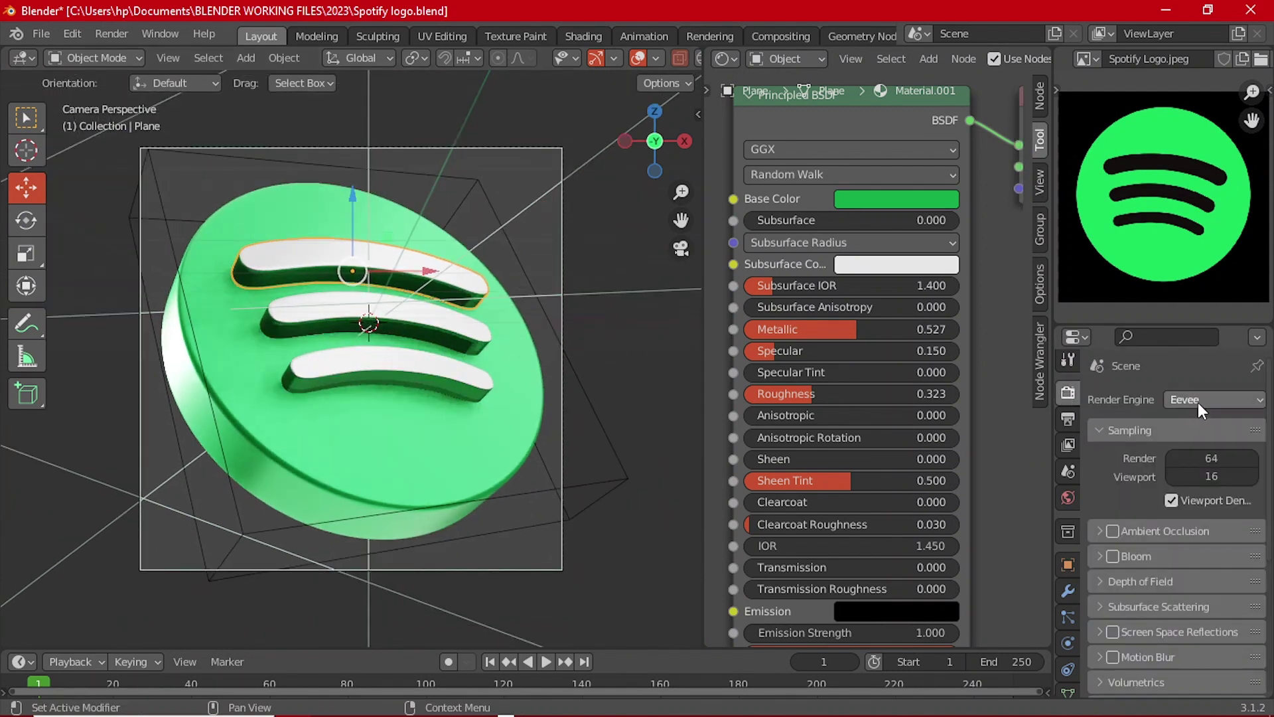
left_click(480, 388)
scroll(491, 379, "up", 2)
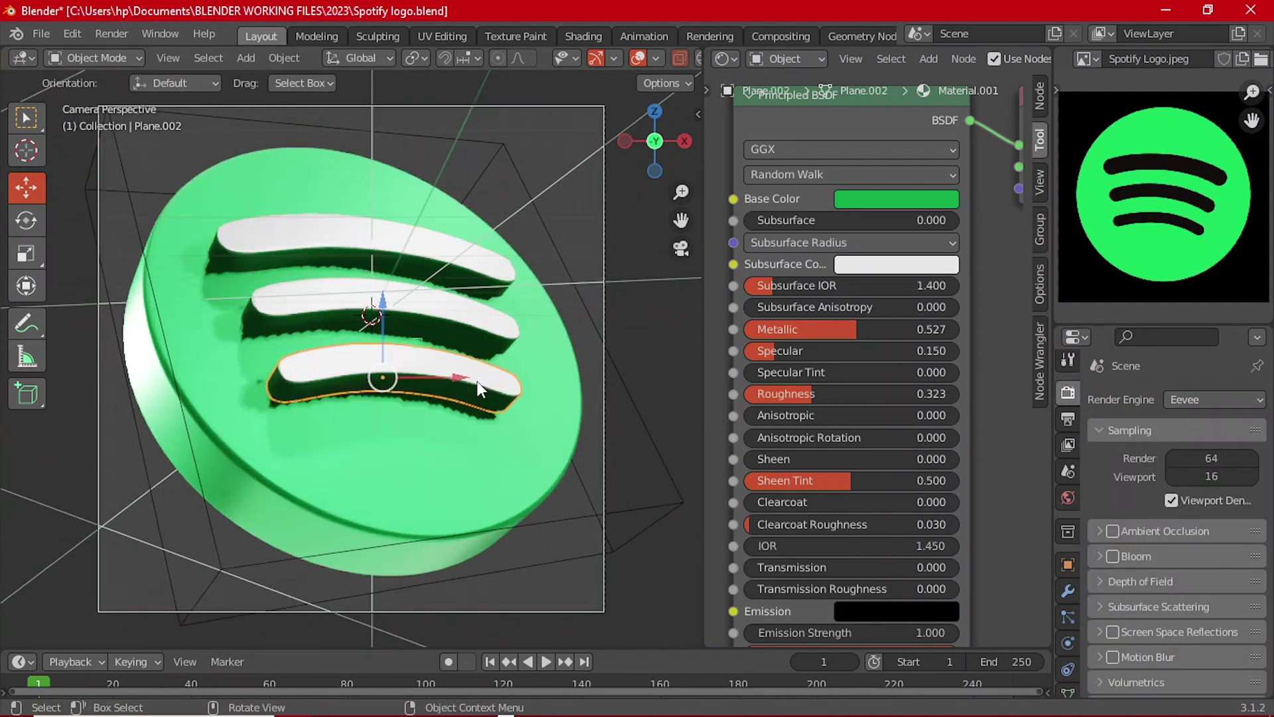
scroll(1068, 597, "down", 3)
left_click(1068, 647)
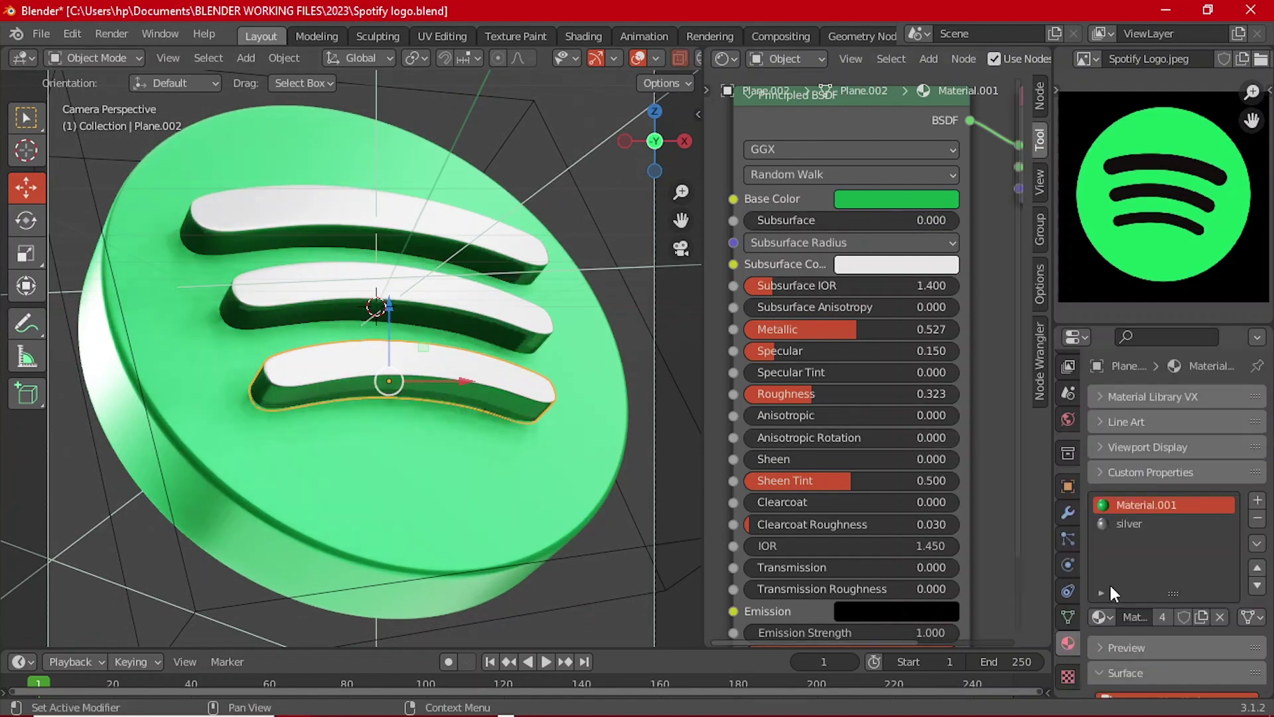
left_click(1143, 523)
middle_click_drag(906, 280, 823, 425)
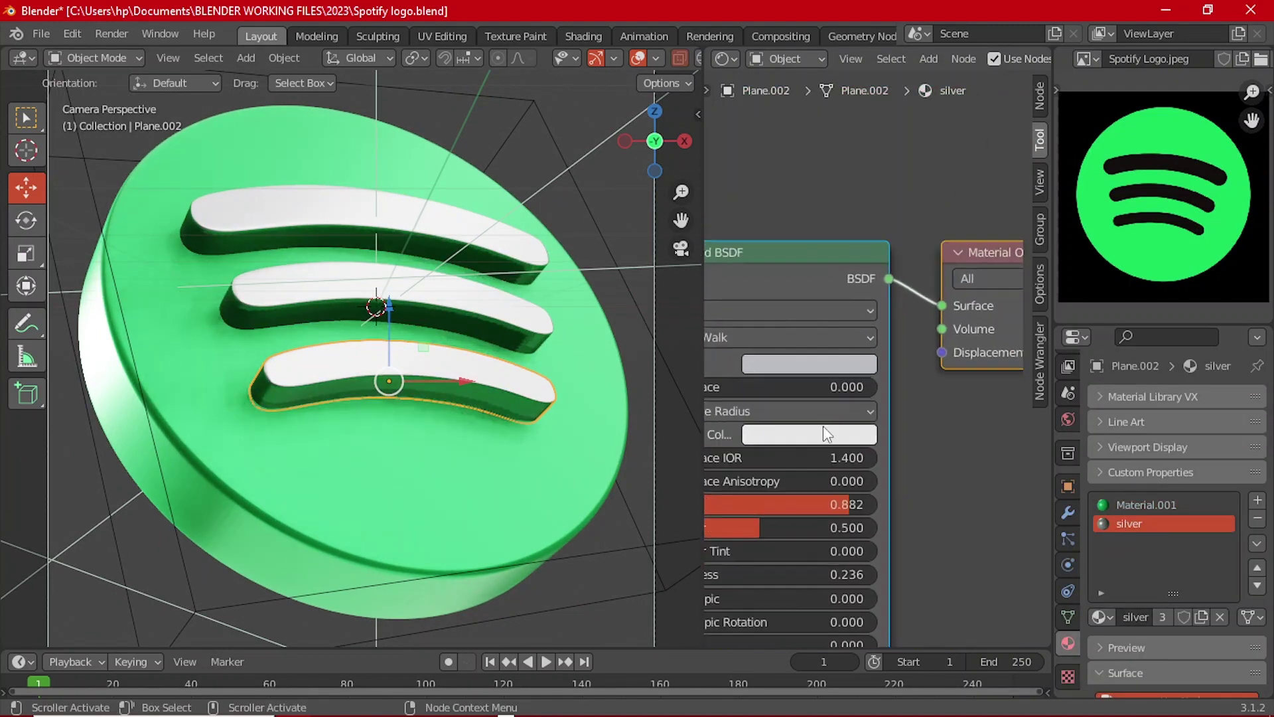
left_click(831, 371)
left_click_drag(926, 95, 926, 105)
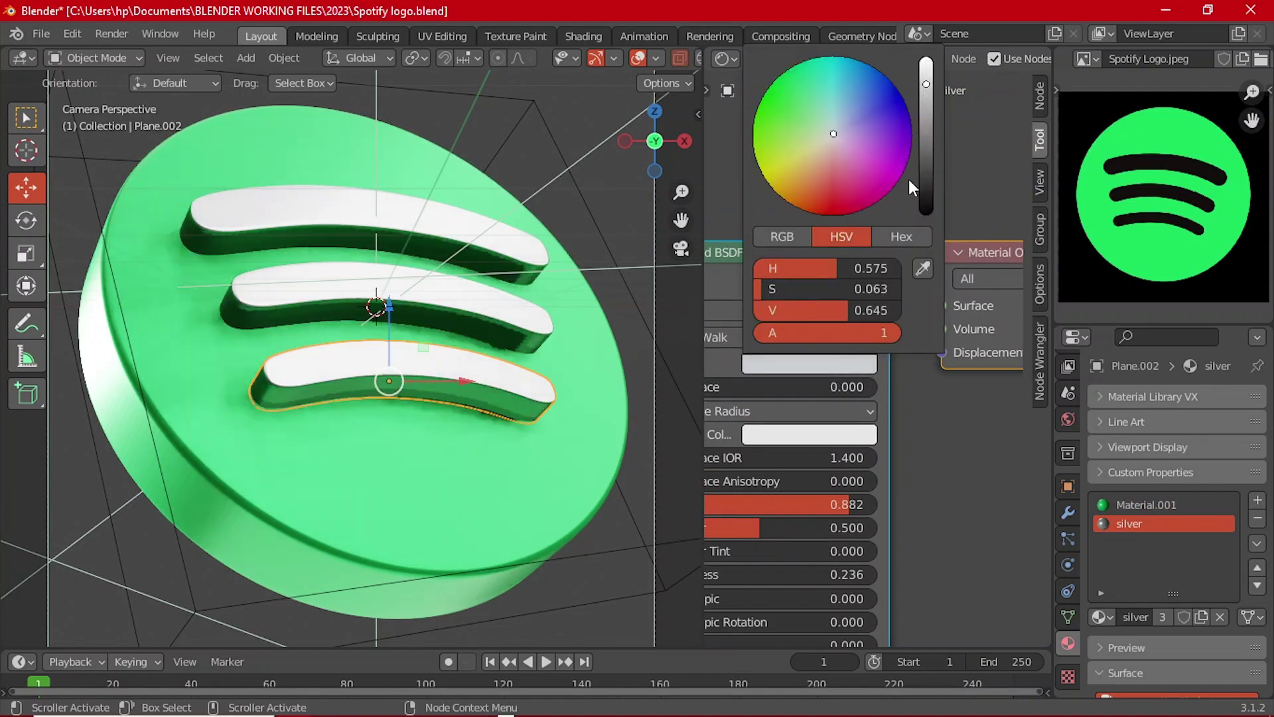
- Set the silver material's Base Color to saturation 0 and value 0.412
left_click(837, 363)
left_click_drag(838, 289, 811, 290)
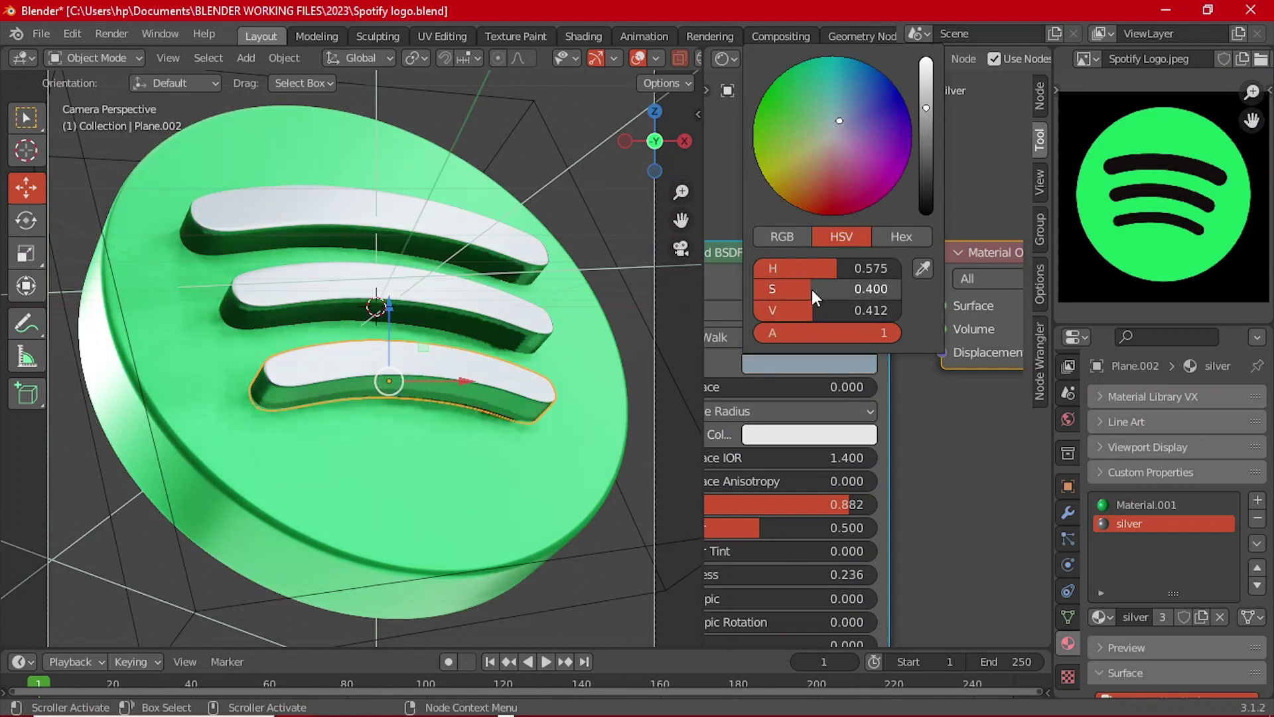
left_click(863, 286)
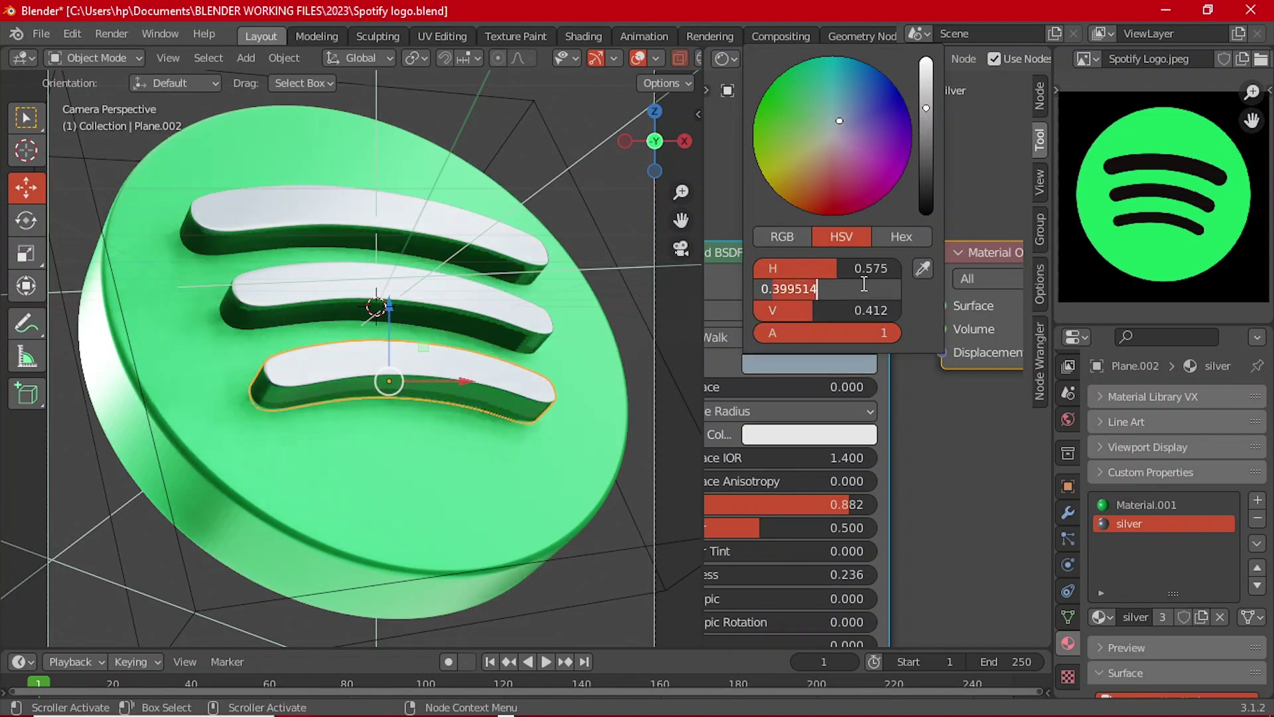
type("0")
key("Return")
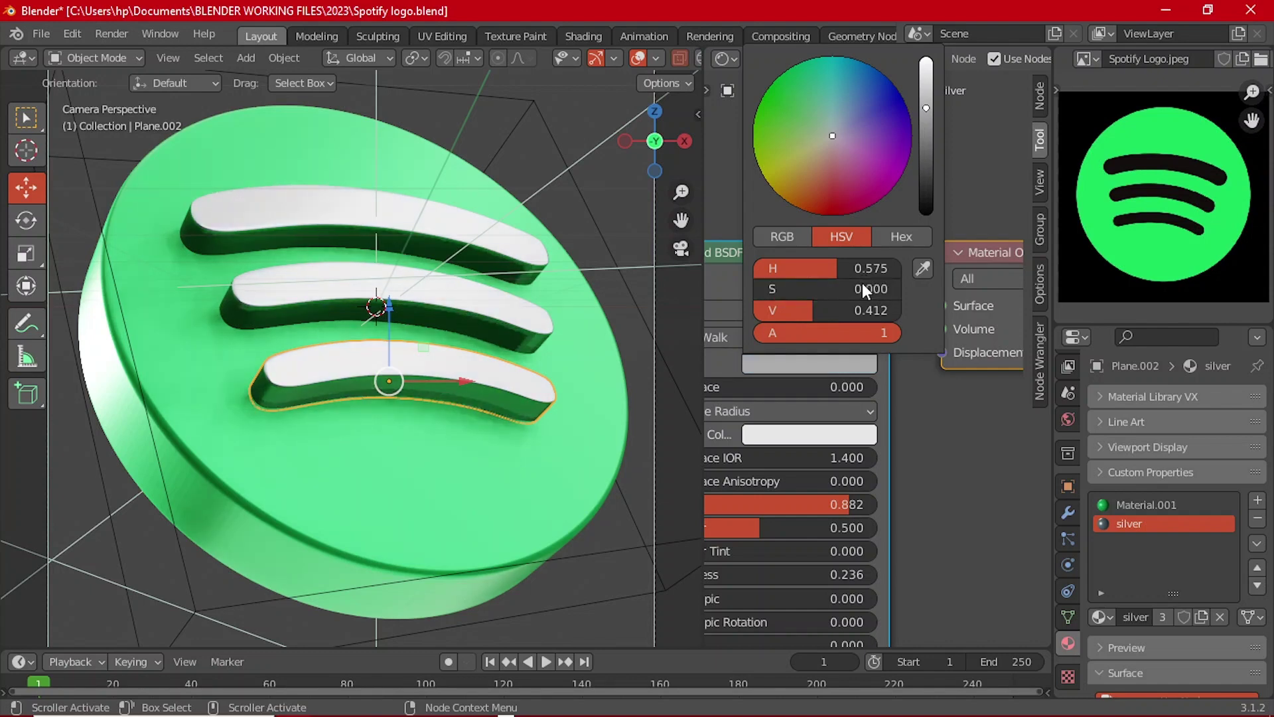
- Readjust the brightness of the silver material's Base Color, keeping it a neutral light grey
scroll(923, 430, "down", 3)
middle_click_drag(930, 423, 1046, 420)
scroll(1009, 418, "up", 1)
left_click(939, 357)
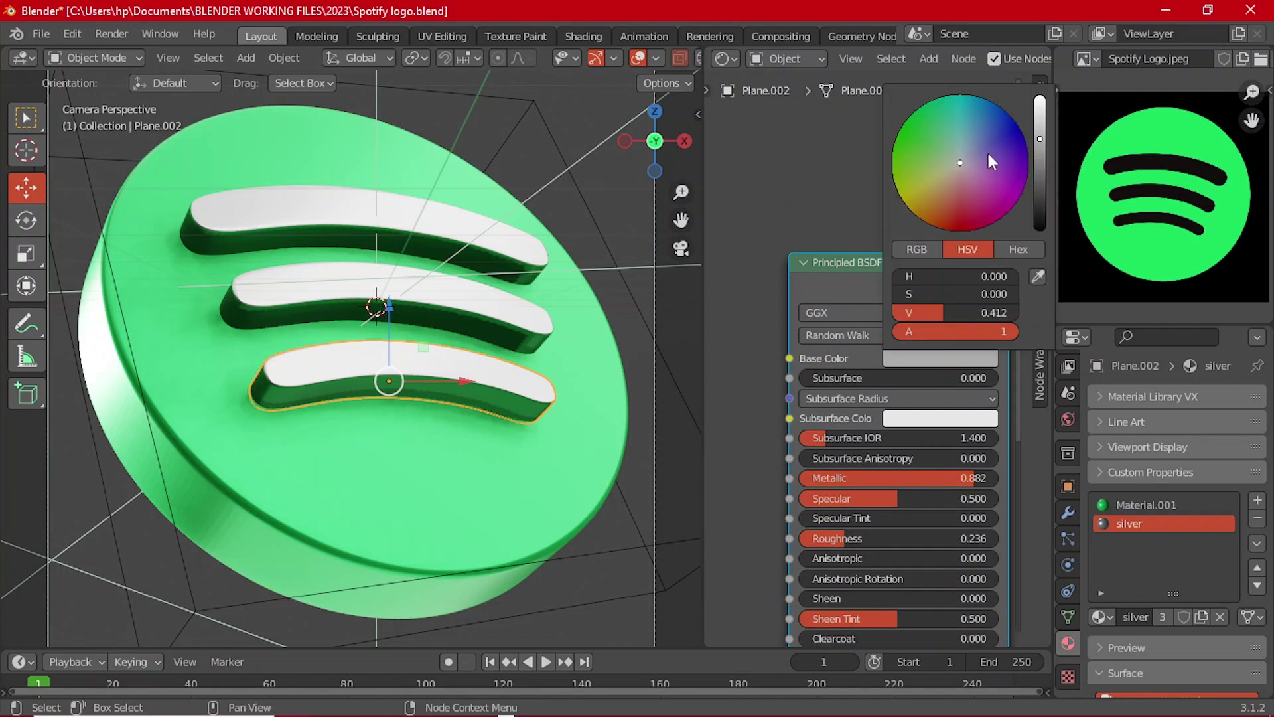
left_click(1039, 117)
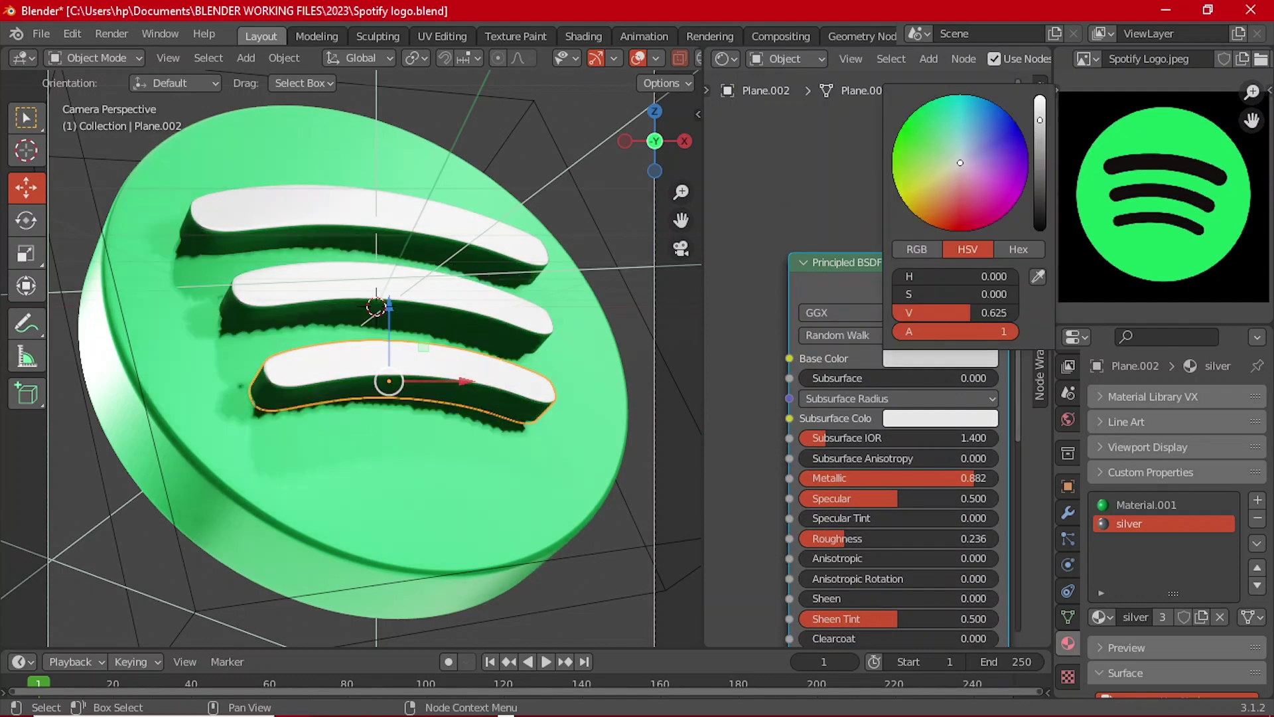
left_click(1040, 134)
- Set the silver material's Roughness to 0.2 and its Metallic to 1
mouse_move(919, 478)
left_mouse_down()
mouse_move(945, 478)
mouse_move(797, 477)
left_mouse_up()
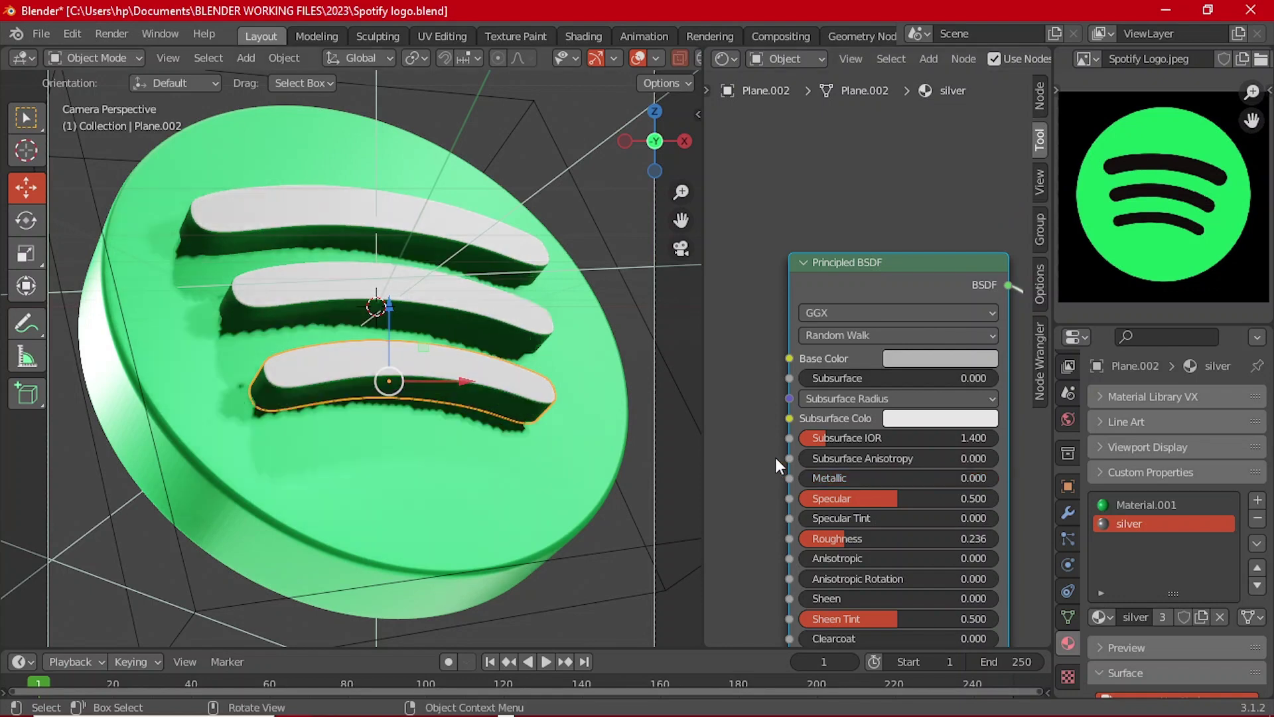
left_click_drag(858, 539, 841, 544)
left_click(843, 541)
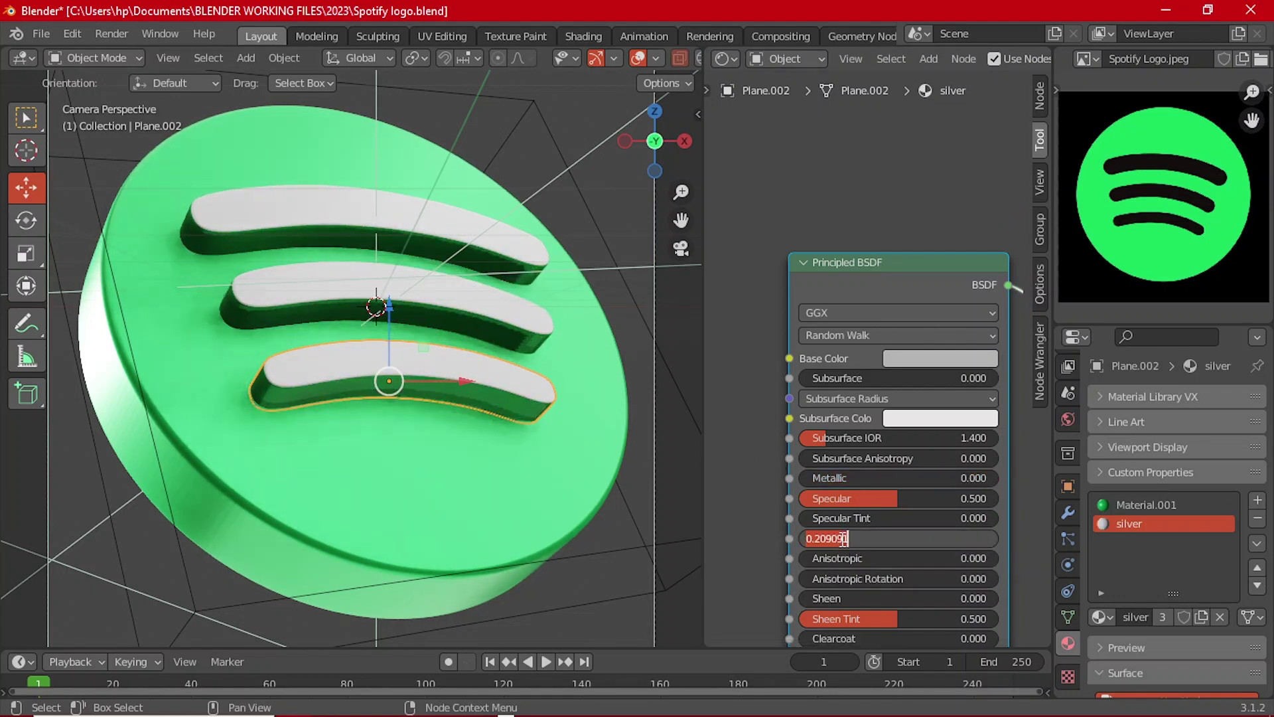
type("0.2")
key("Return")
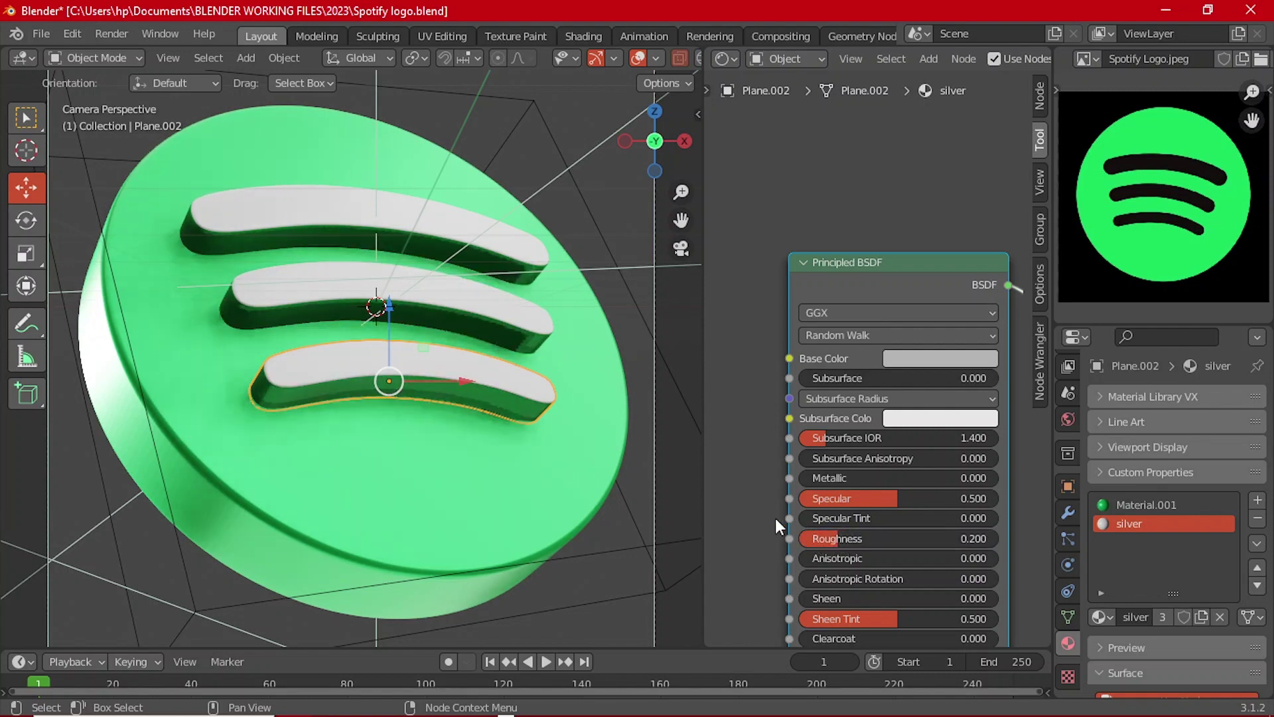
left_click_drag(837, 478, 998, 478)
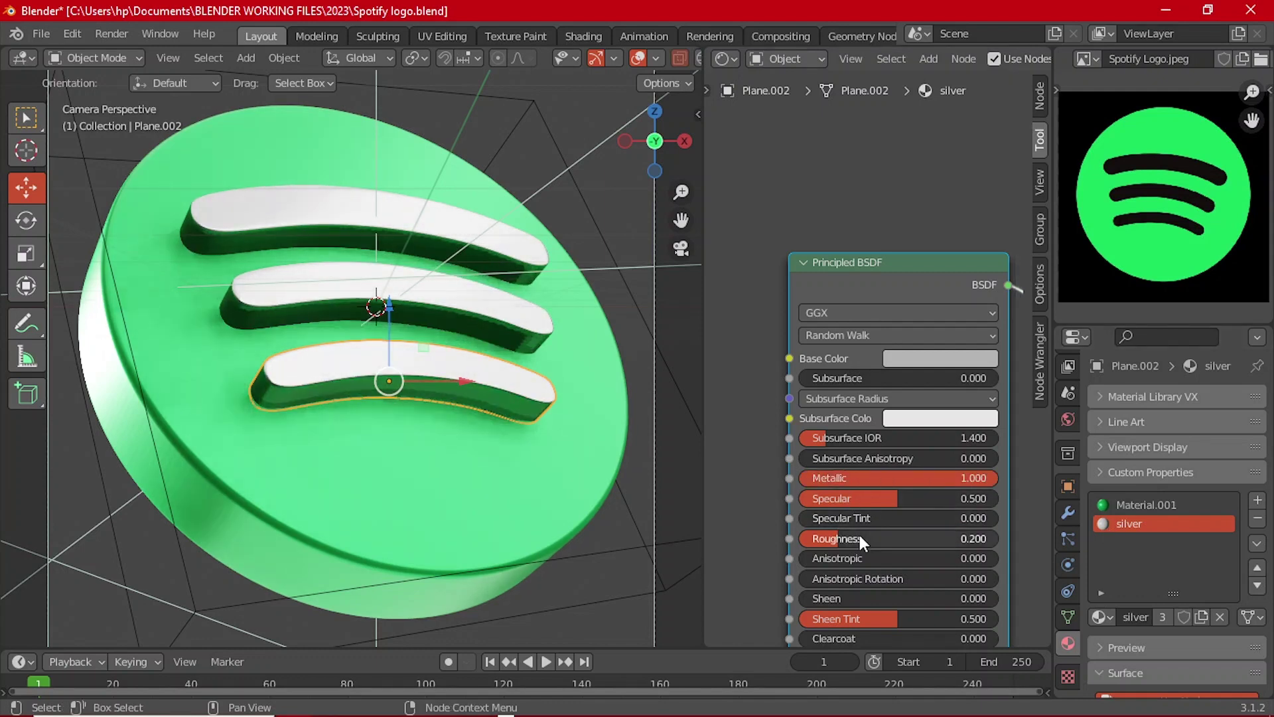
- Examine the logo's green and silver materials in the camera view, both close up and from farther away
scroll(711, 482, "down", 1)
scroll(598, 405, "down", 5)
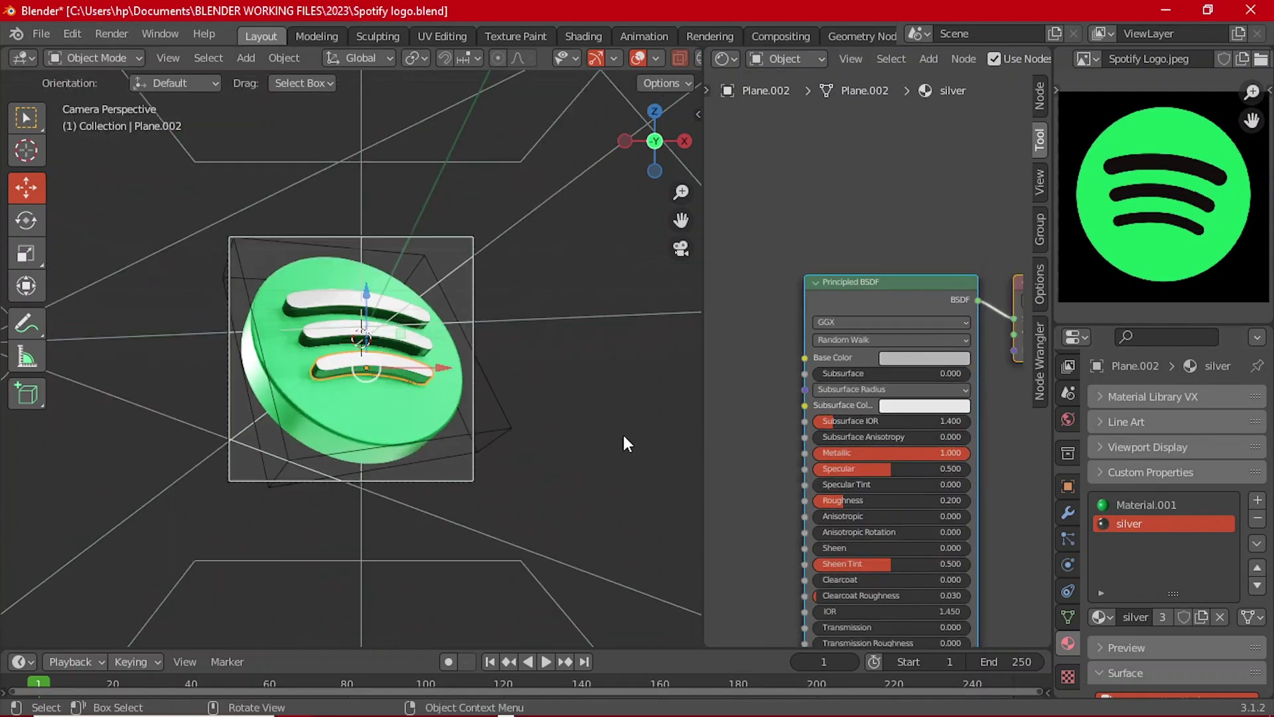
scroll(531, 420, "up", 2)
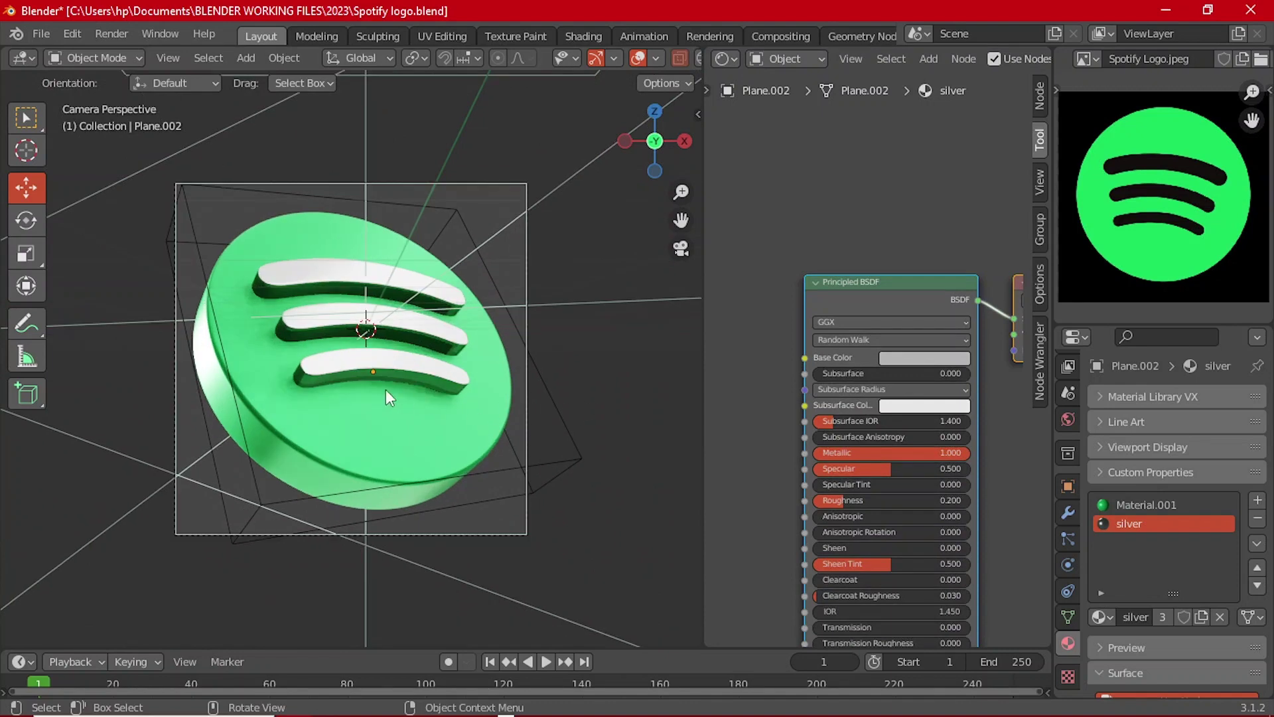
scroll(388, 389, "up", 6)
scroll(333, 384, "down", 4)
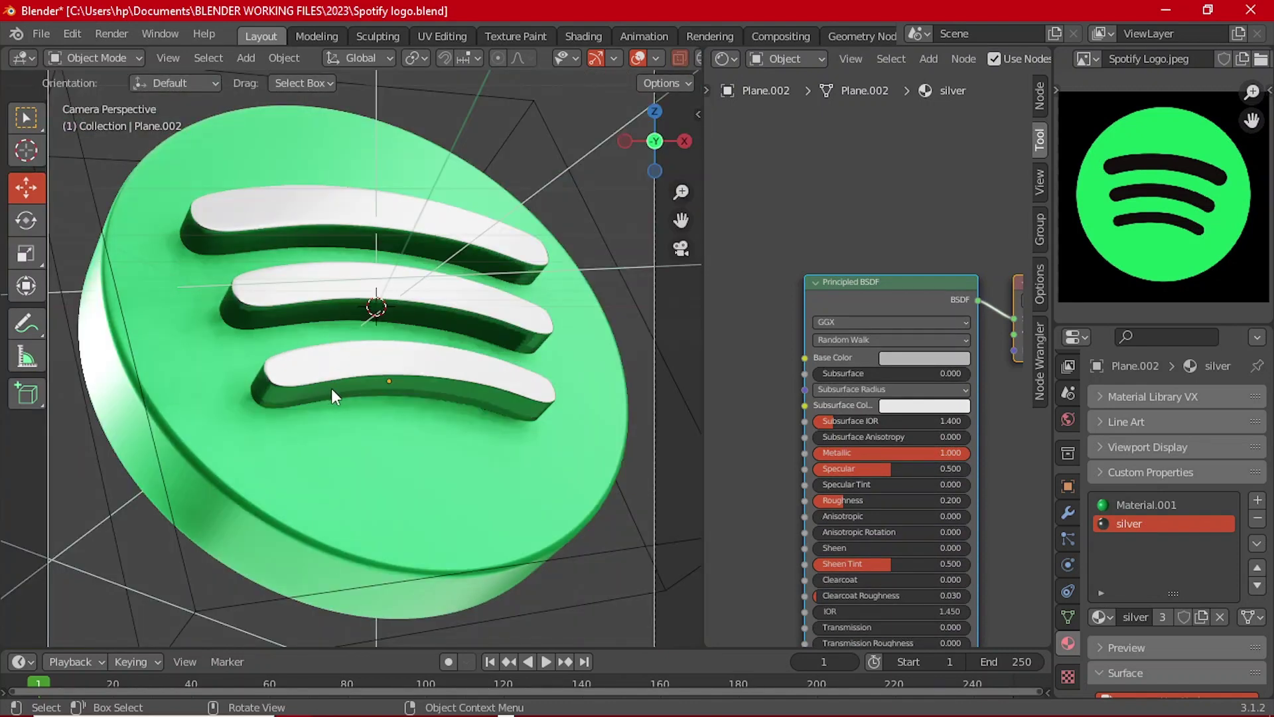
scroll(331, 386, "down", 1)
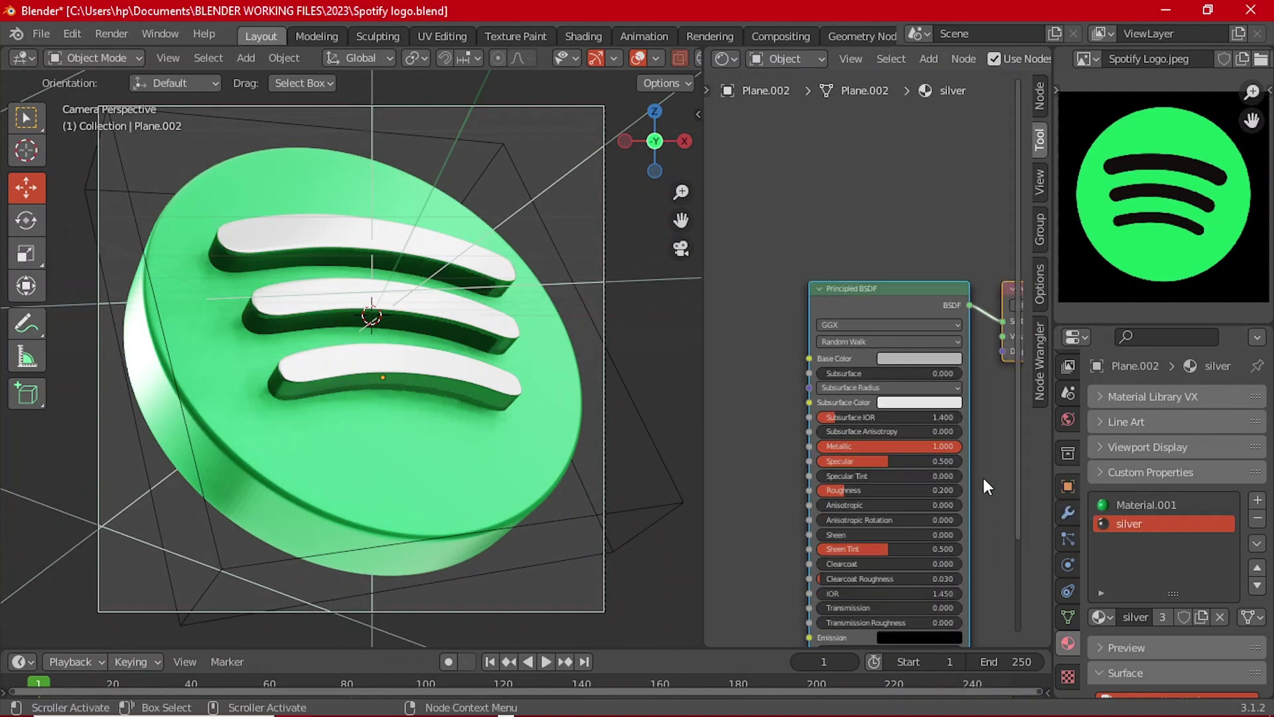
middle_click_drag(983, 476, 912, 485)
scroll(419, 440, "down", 2)
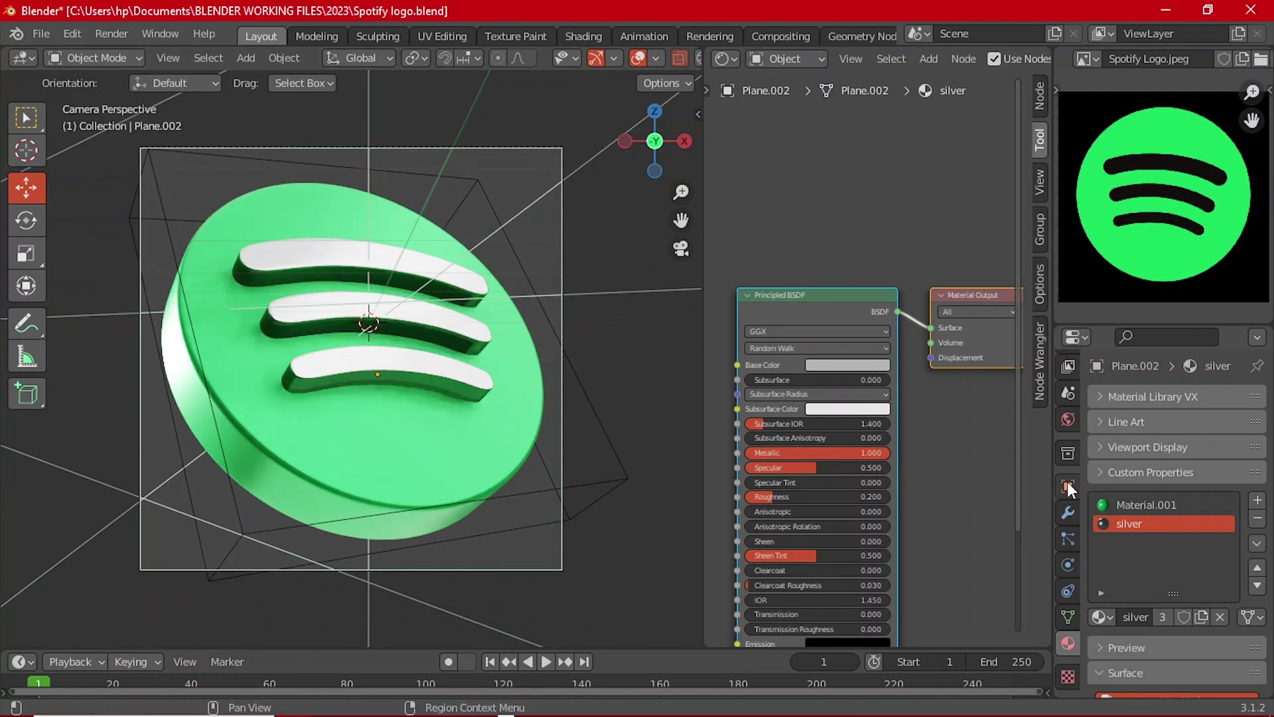
- Switch the render engine to Cycles and limit the viewport render region to the camera frame
scroll(1066, 465, "up", 3)
left_click(1065, 400)
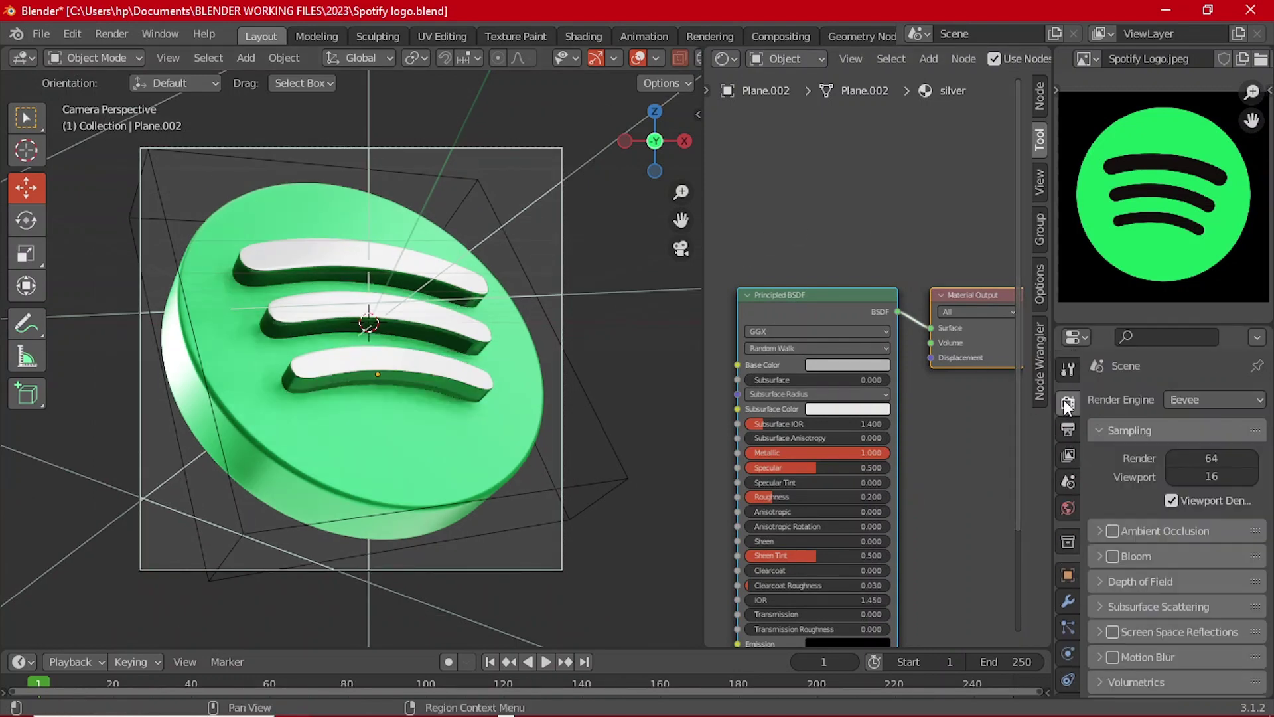
left_click(1197, 397)
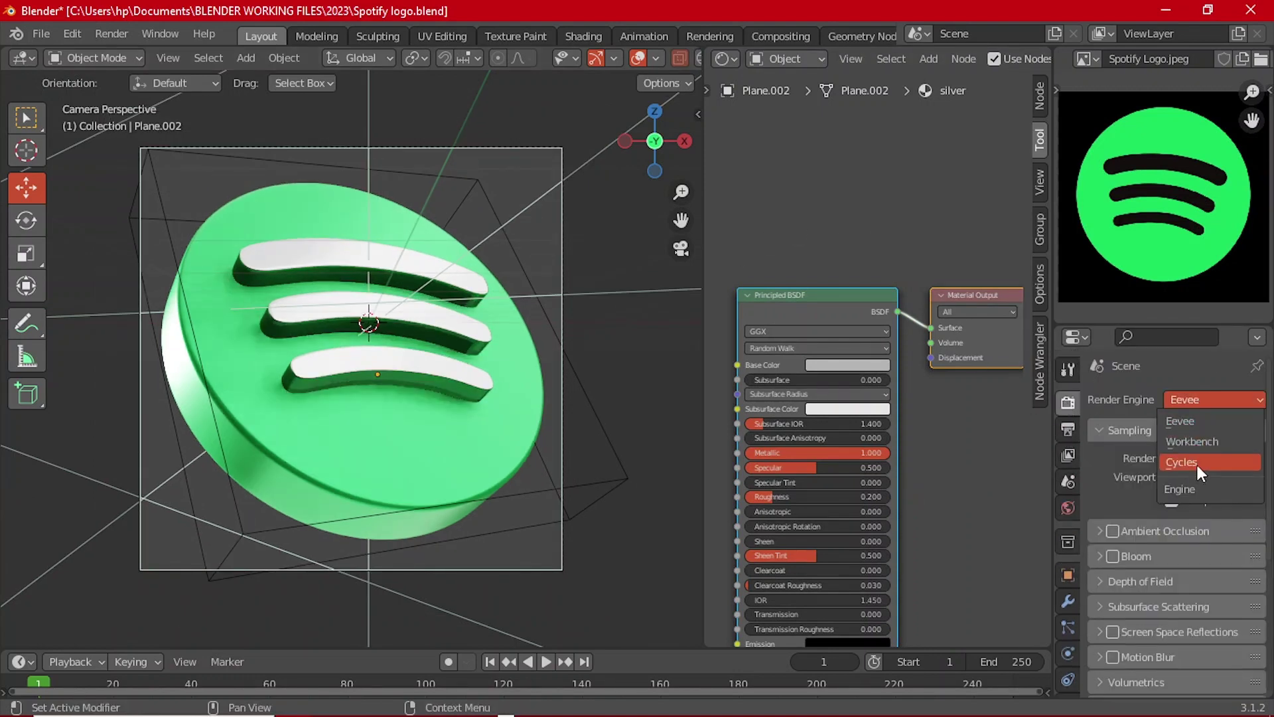
left_click(1196, 462)
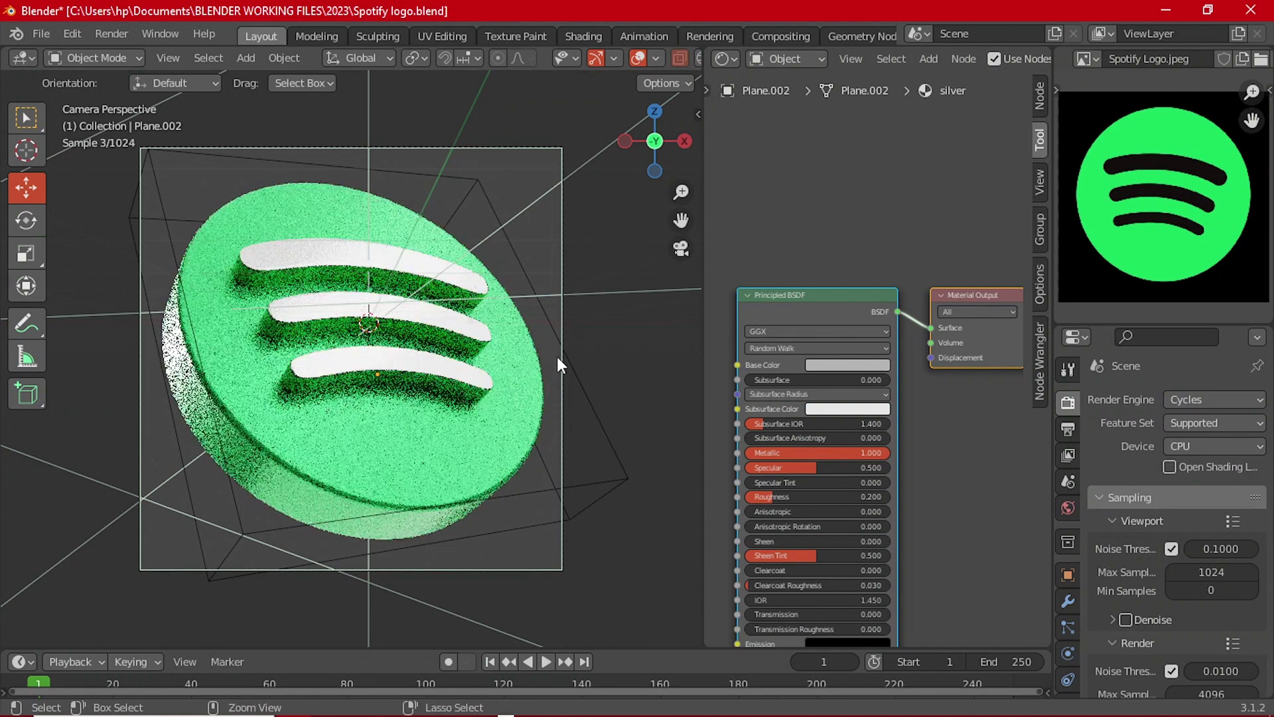
key("ctrl+b")
left_click_drag(138, 145, 564, 570)
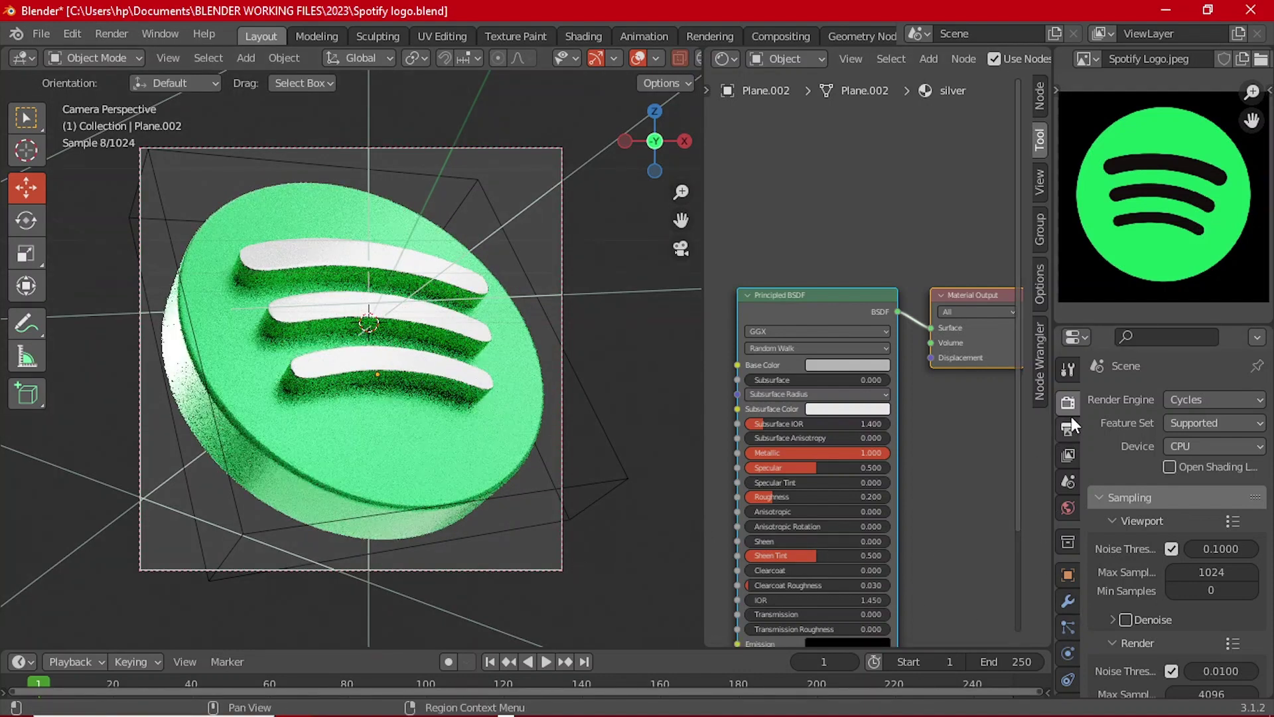
- Enable the Transparent film option for the render background
scroll(1101, 582, "down", 12)
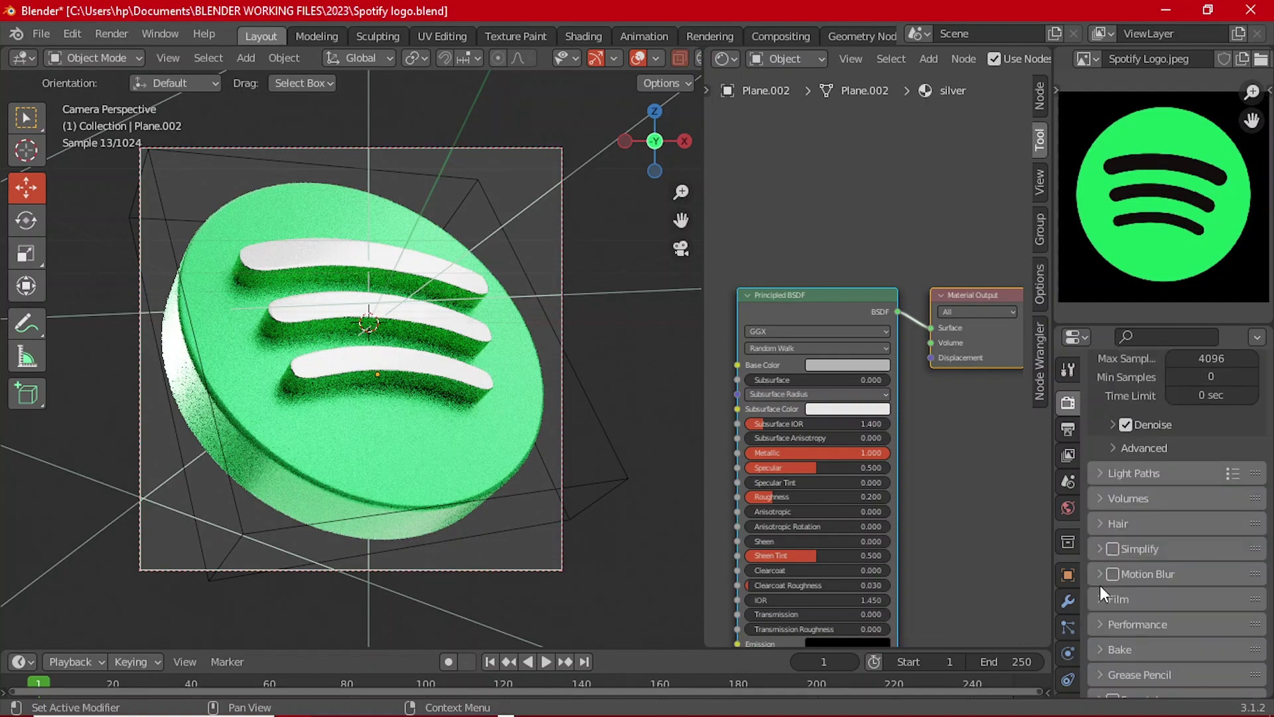
left_click(1113, 559)
scroll(1145, 683, "down", 2)
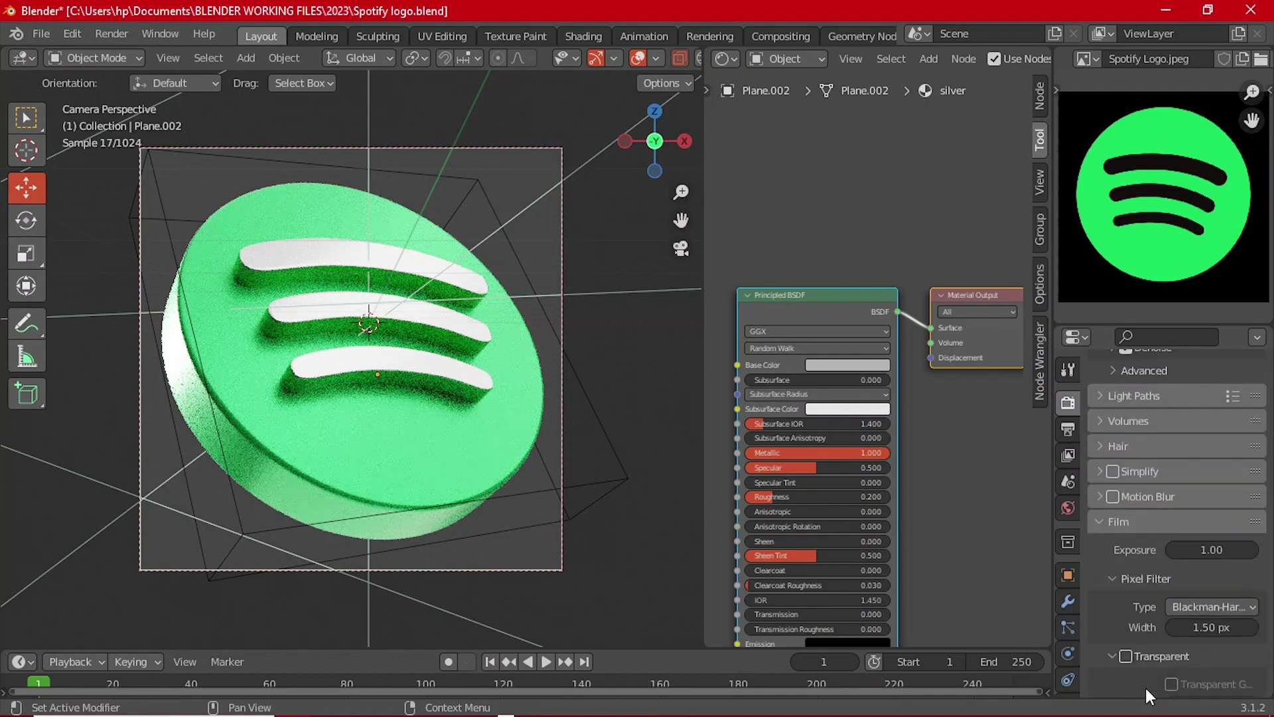
left_click(1125, 620)
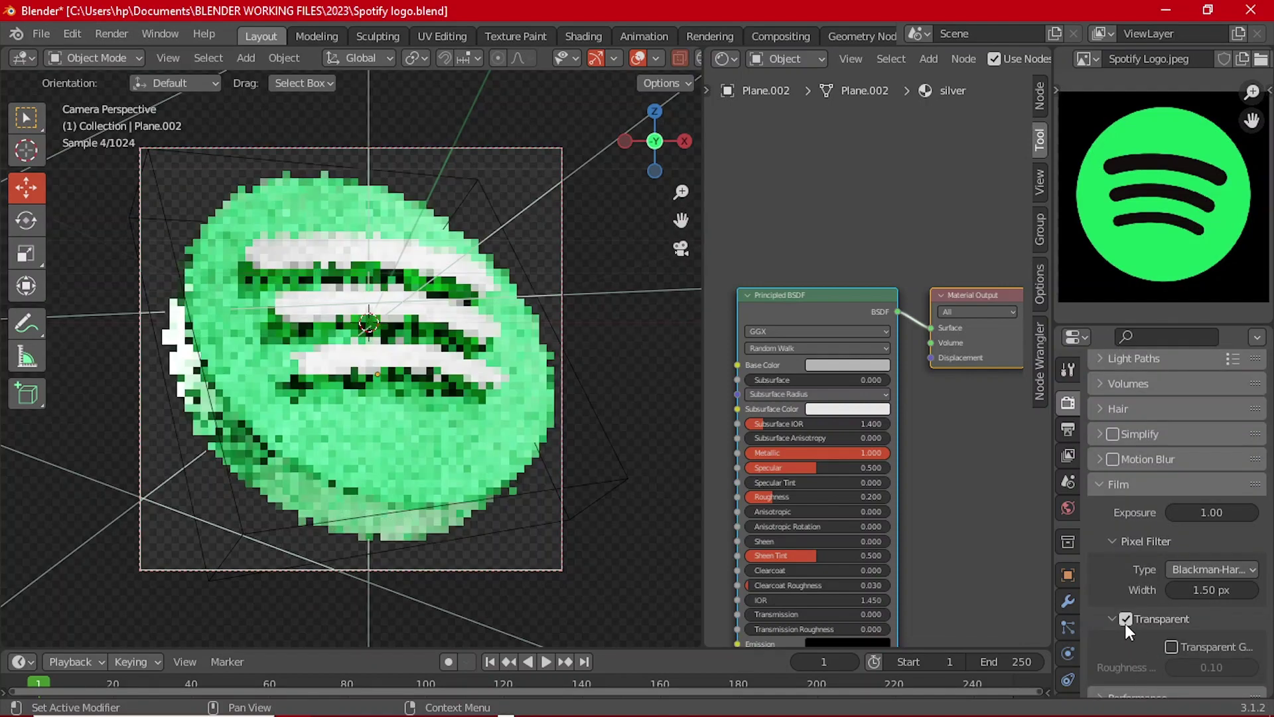
left_click(1120, 485)
- Set the Color Management look of the render to Very High Contrast
left_click(1123, 683)
scroll(1145, 653, "down", 5)
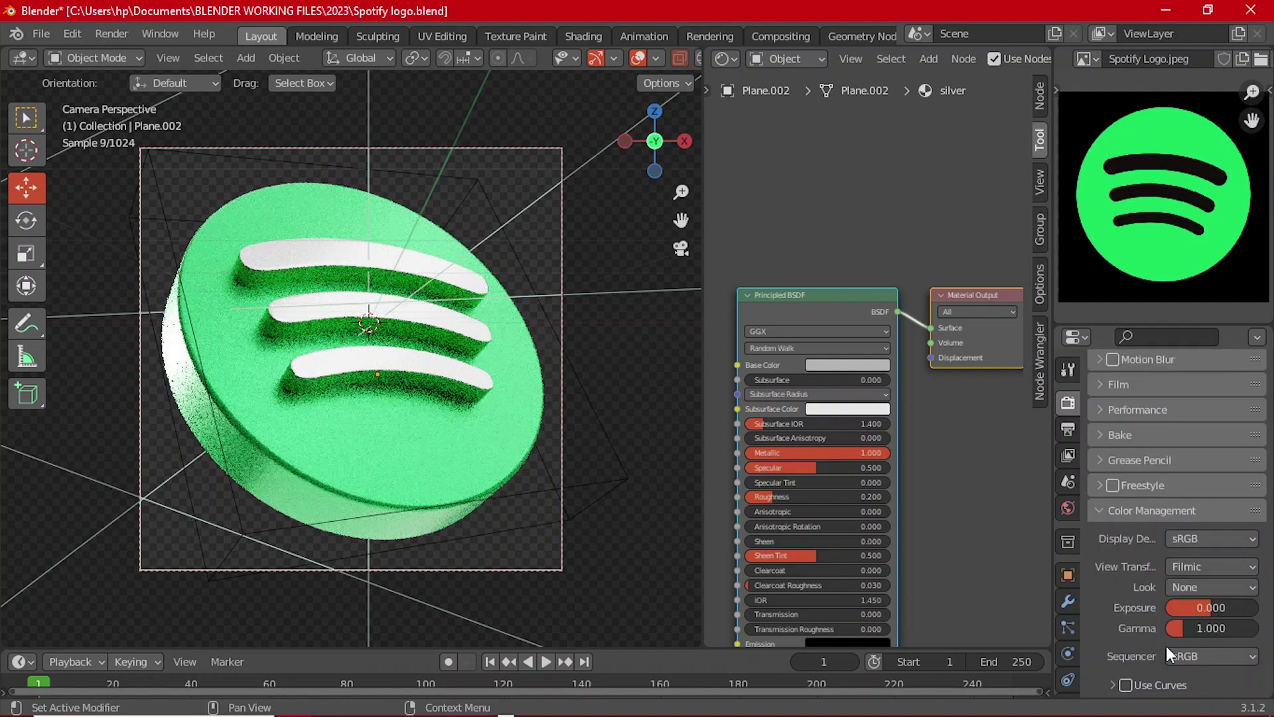
left_click(1198, 588)
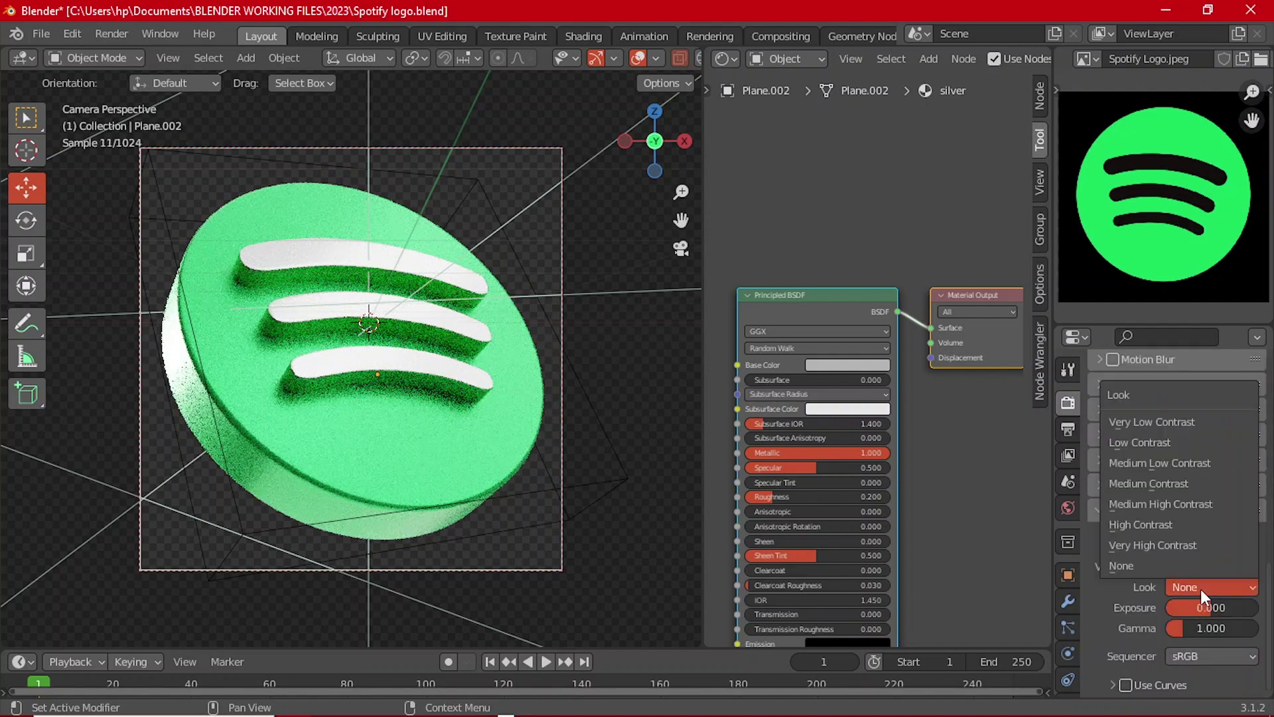
left_click(1178, 529)
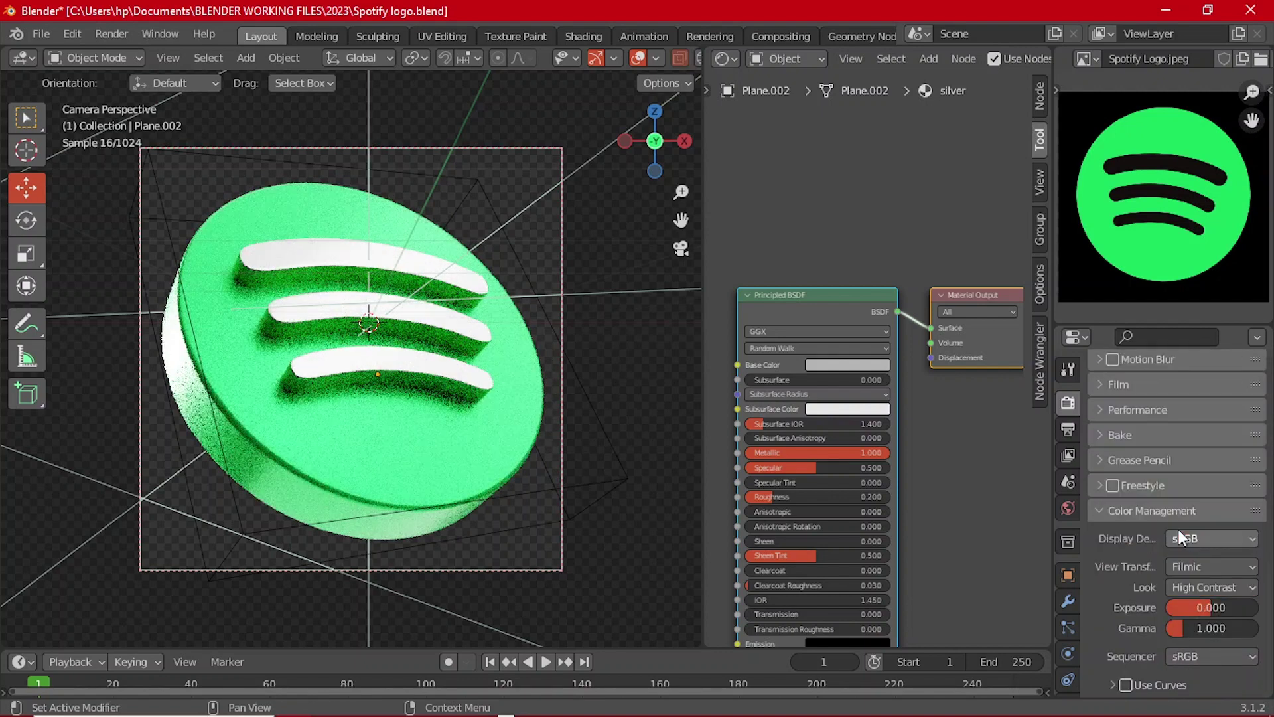
left_click(1180, 587)
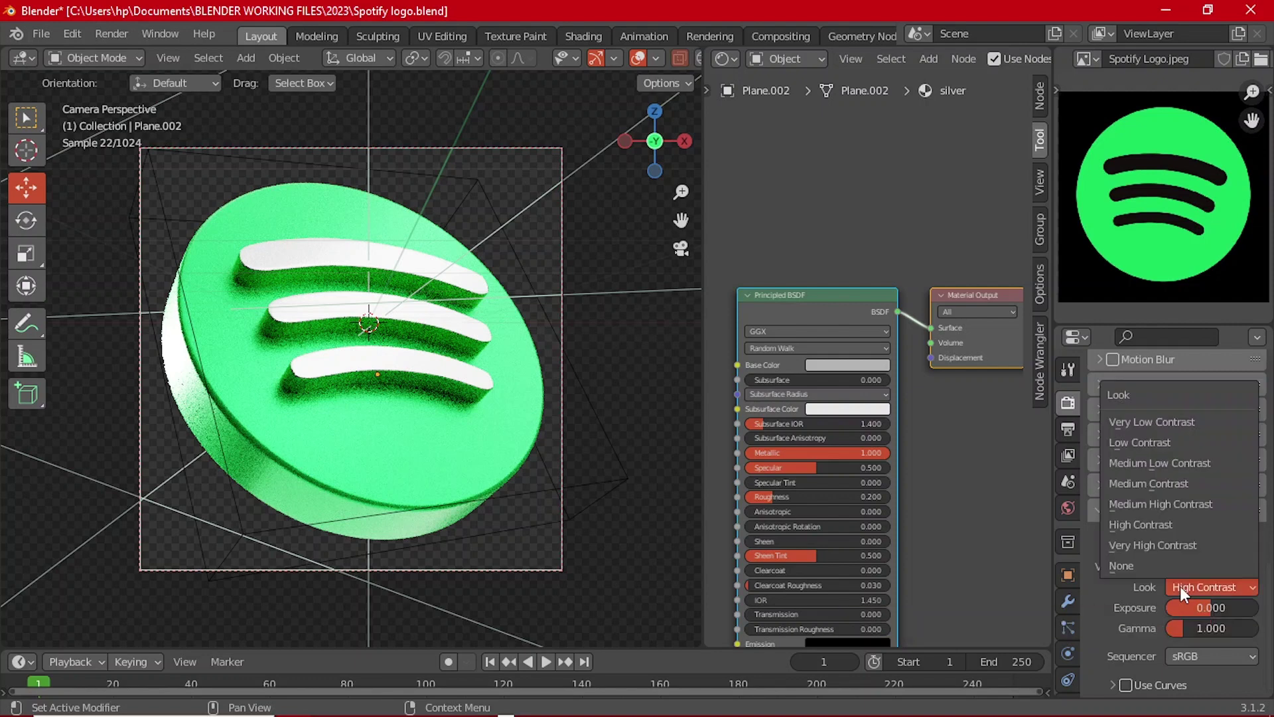
left_click(1175, 546)
left_click(1117, 511)
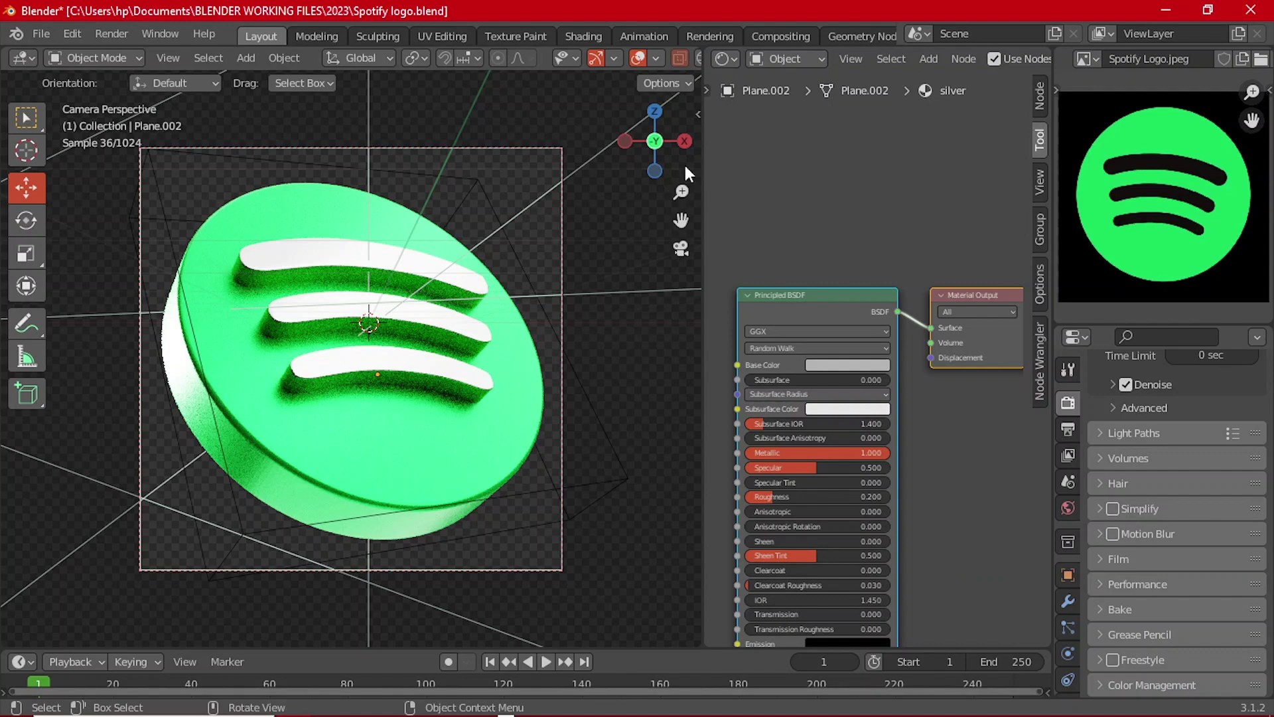
- Change the surface shading of the logo's green disc
left_click(399, 458)
right_click(400, 460)
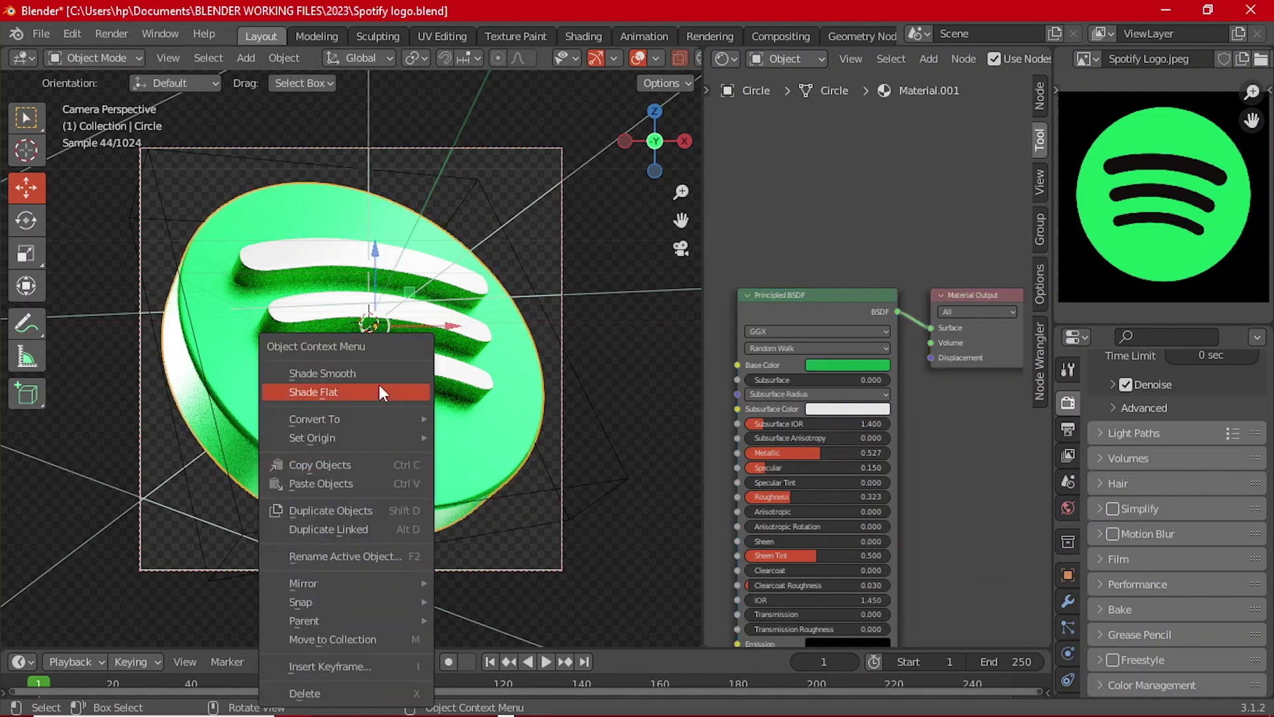
left_click(457, 382)
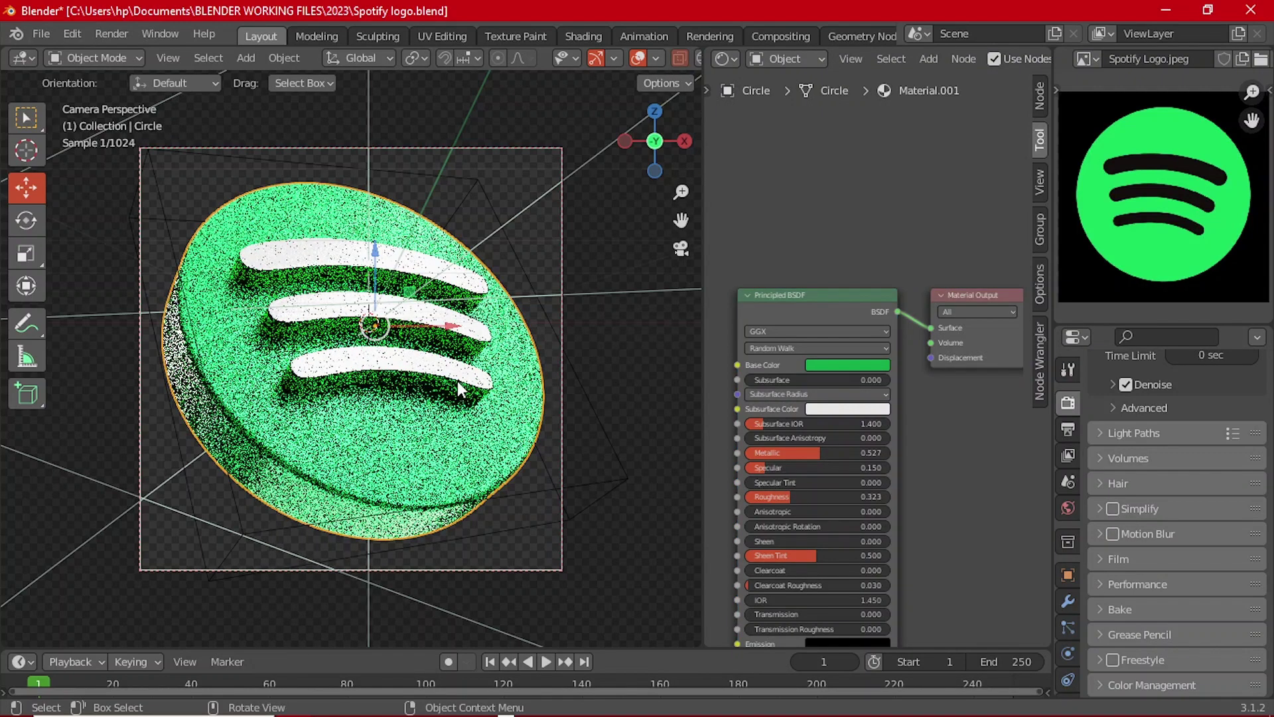
- Apply the same surface shading to each of the three raised bars and clear the selection
left_click(457, 381)
right_click(456, 381)
left_click(465, 338)
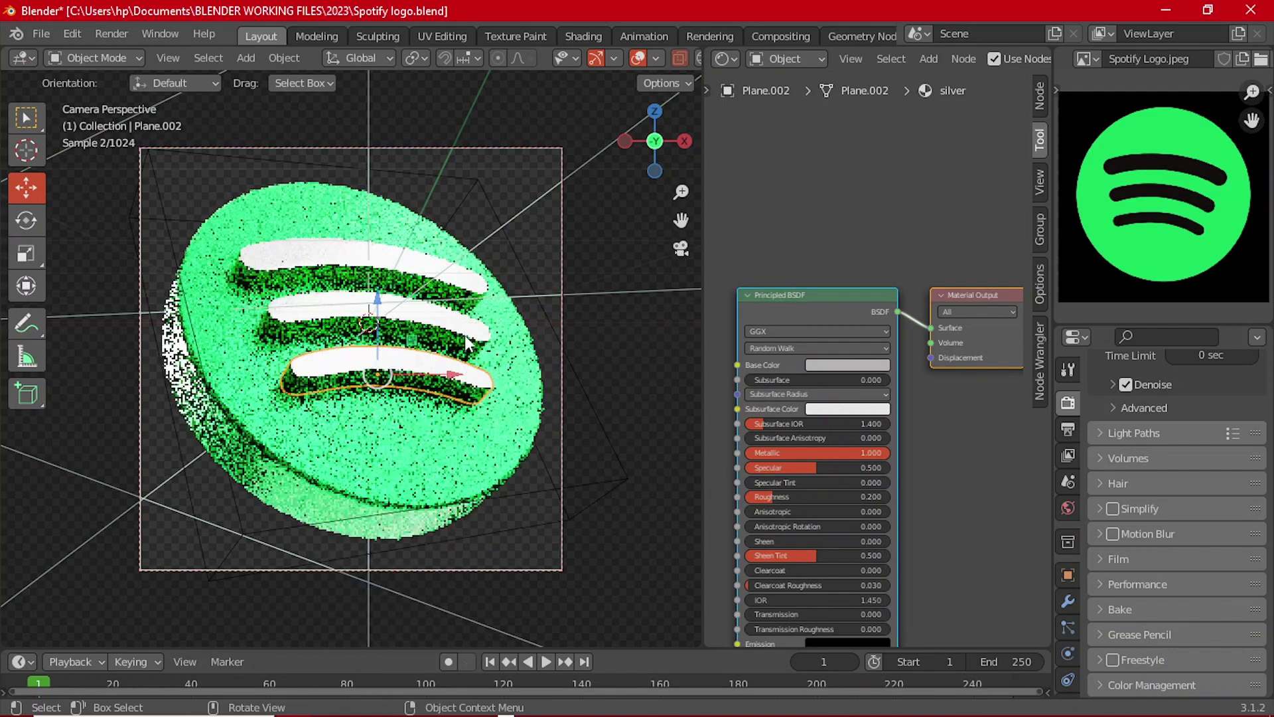
right_click(465, 332)
right_click(465, 332)
key("Escape")
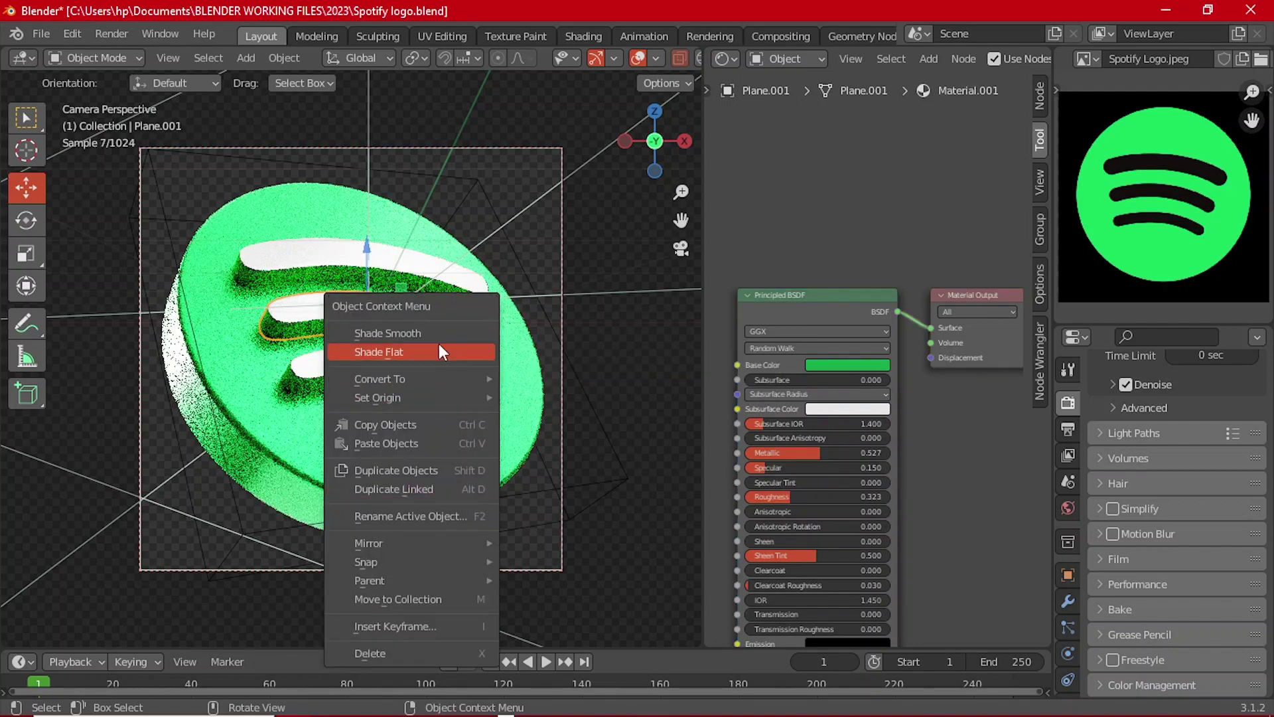
key("Return")
left_click(462, 287)
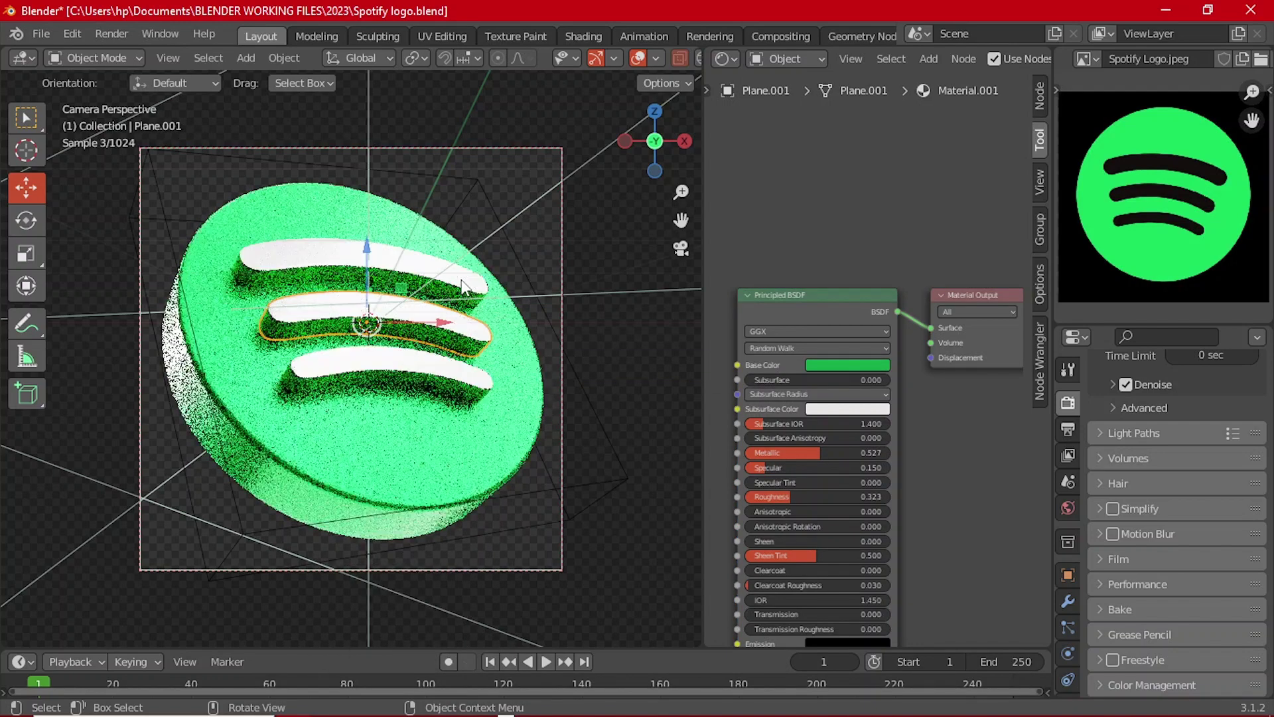
right_click(460, 276)
left_click(460, 276)
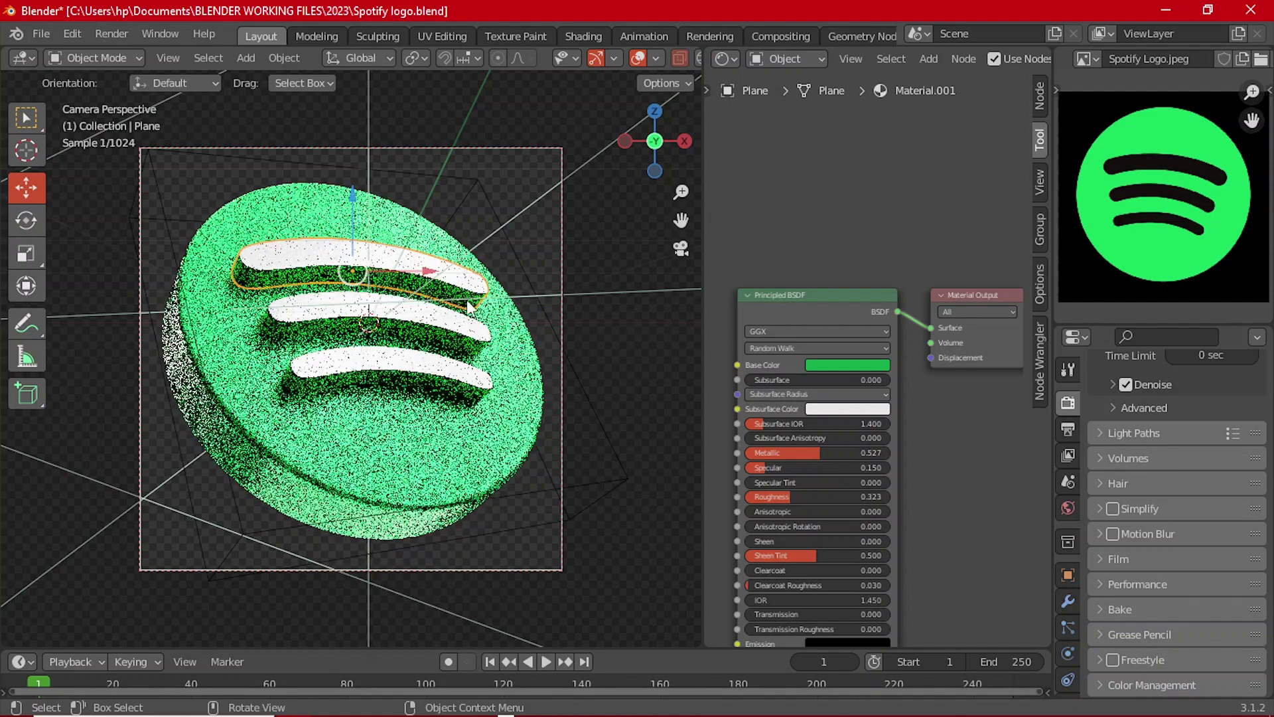
left_click(628, 398)
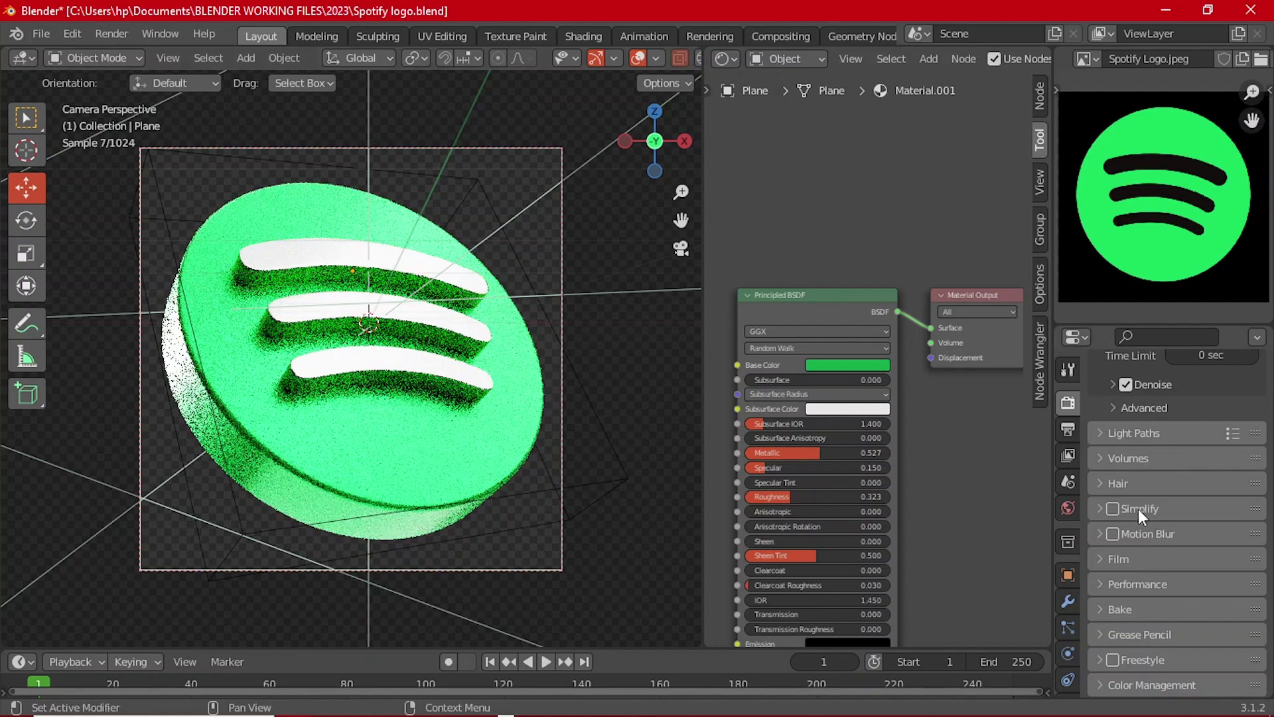
- Set the maximum samples for the final render to 70, leaving the viewport sampling as it is
scroll(1129, 607, "up", 4)
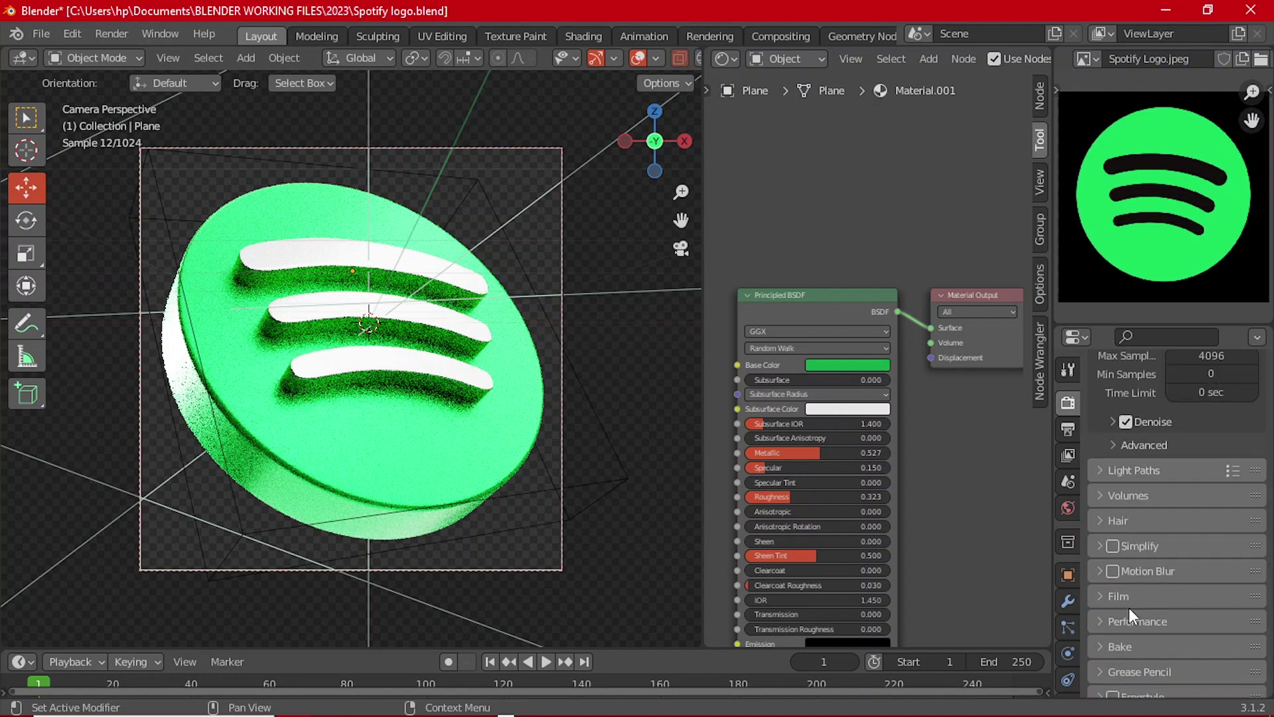
scroll(1128, 608, "up", 5)
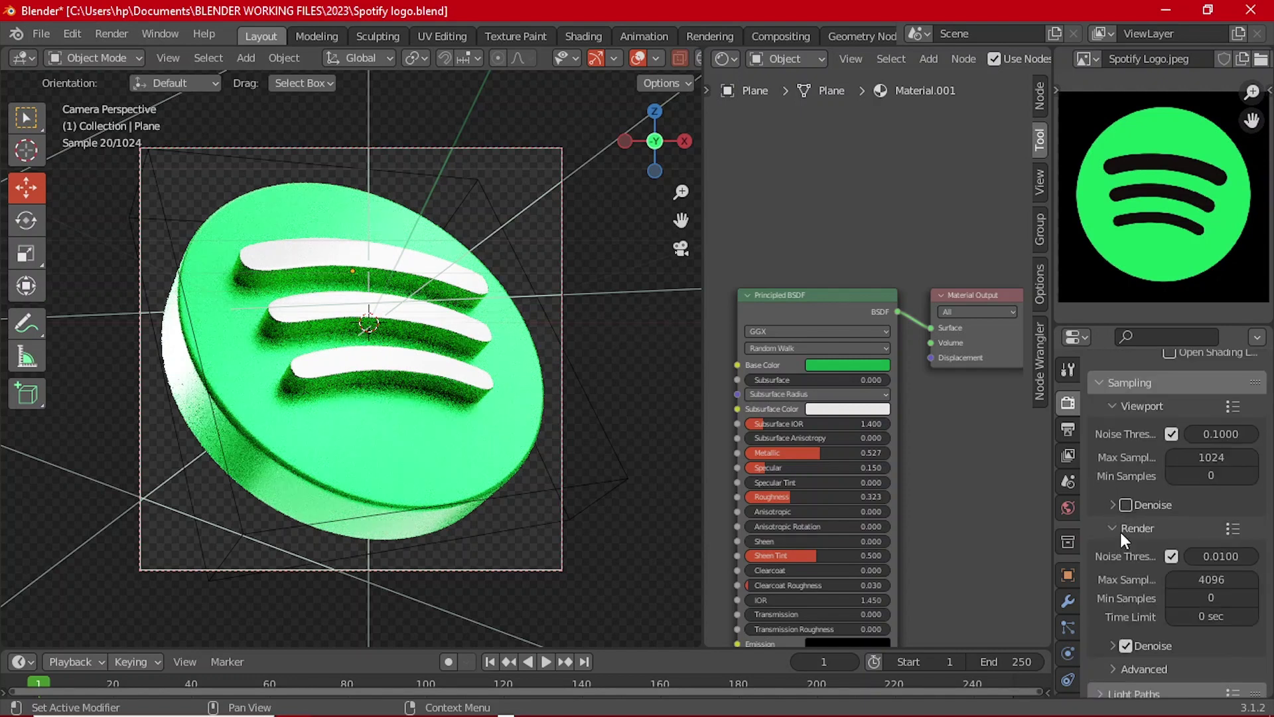
left_click(1228, 579)
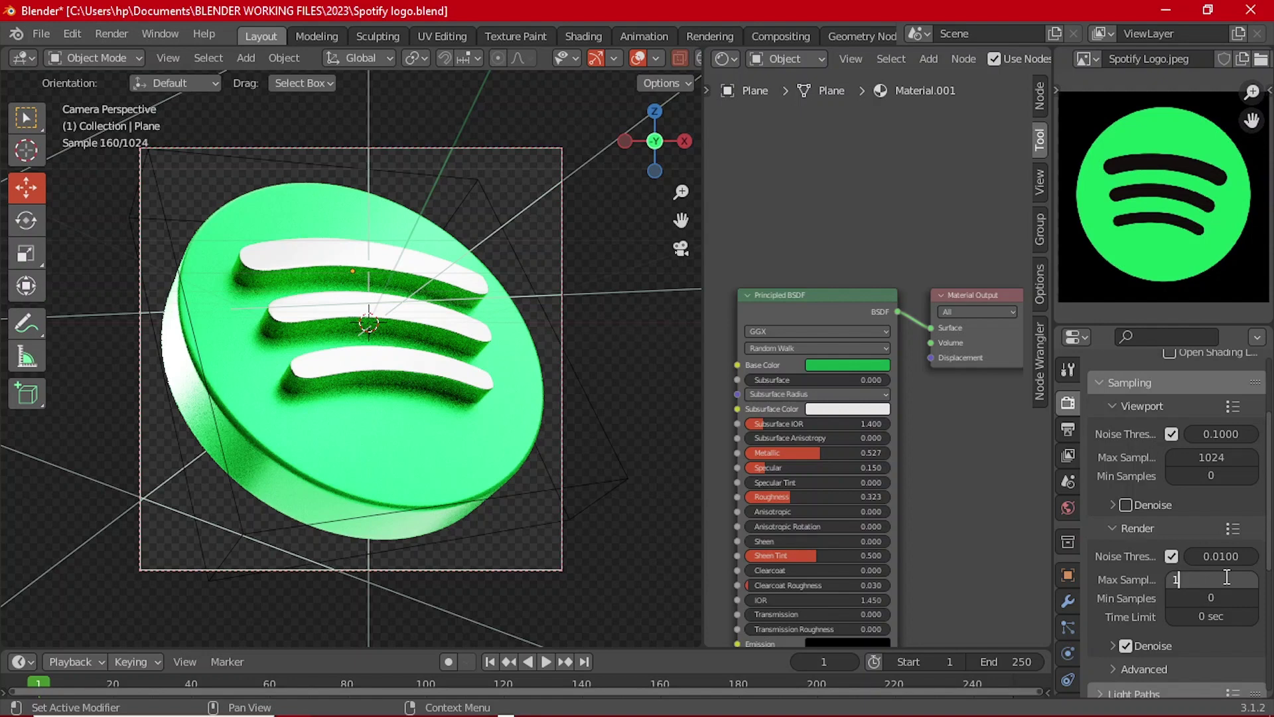
type("0")
key("Return")
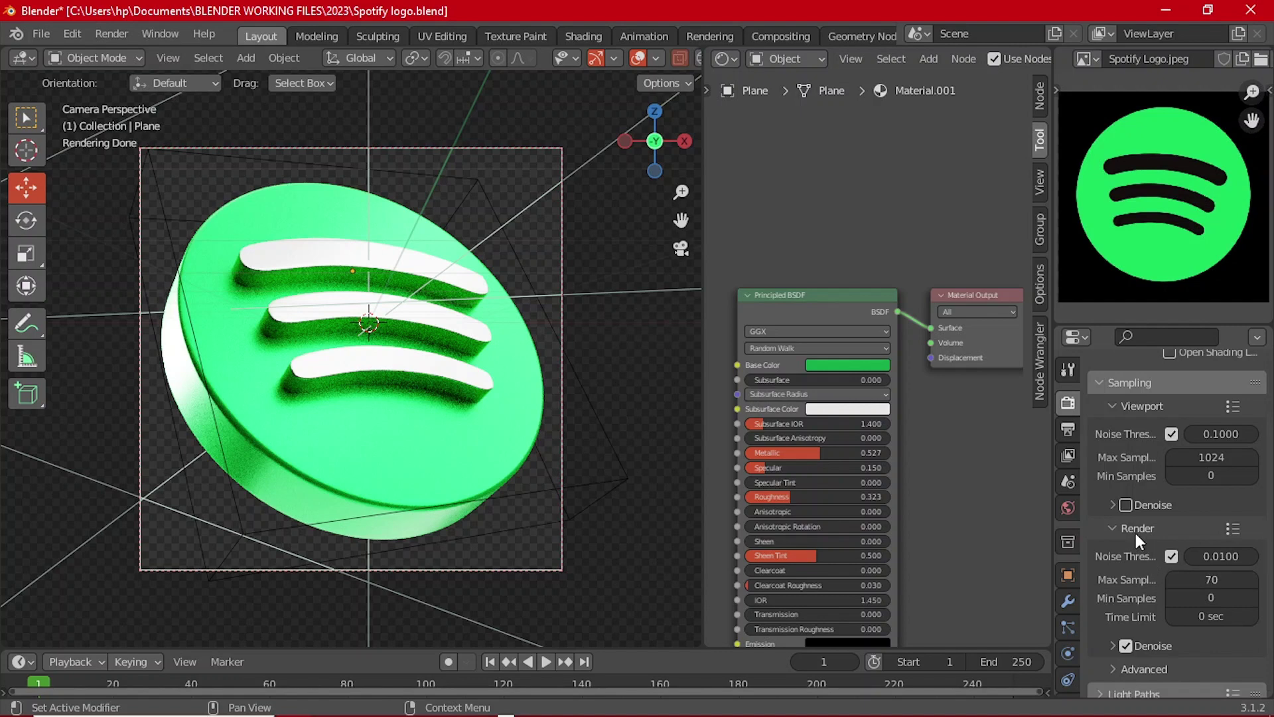
left_click(1137, 531)
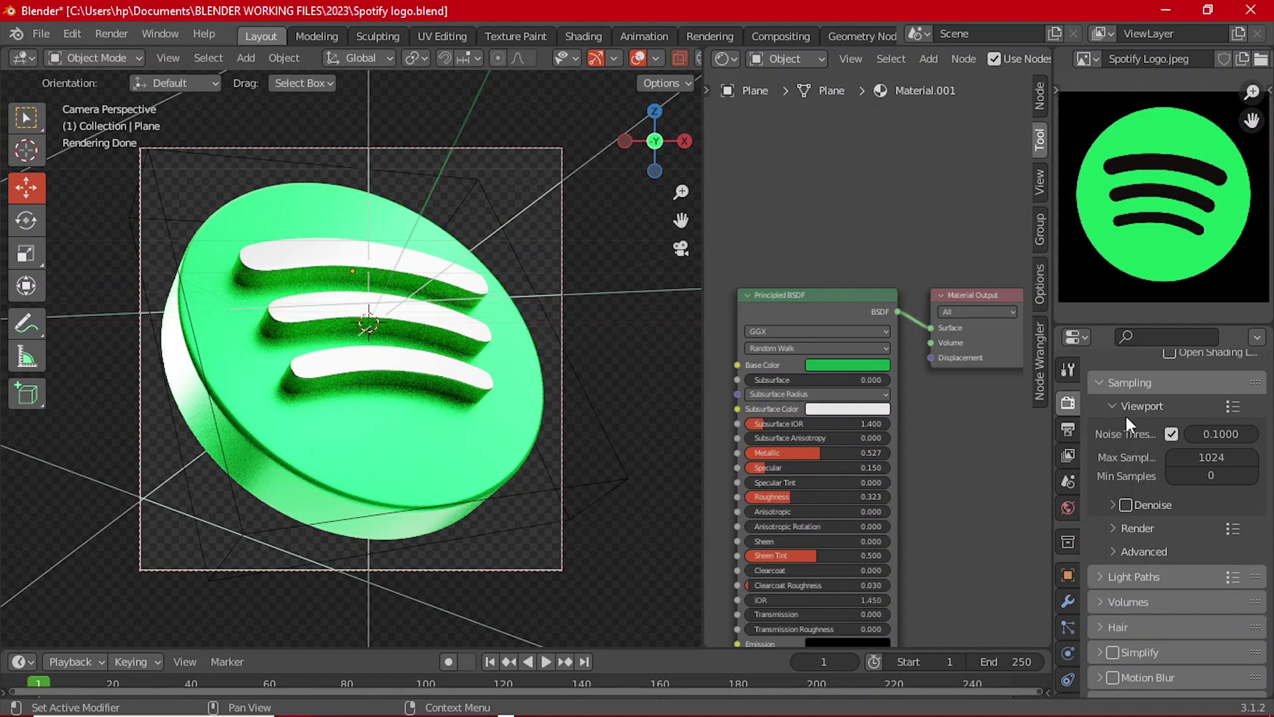
left_click(1144, 406)
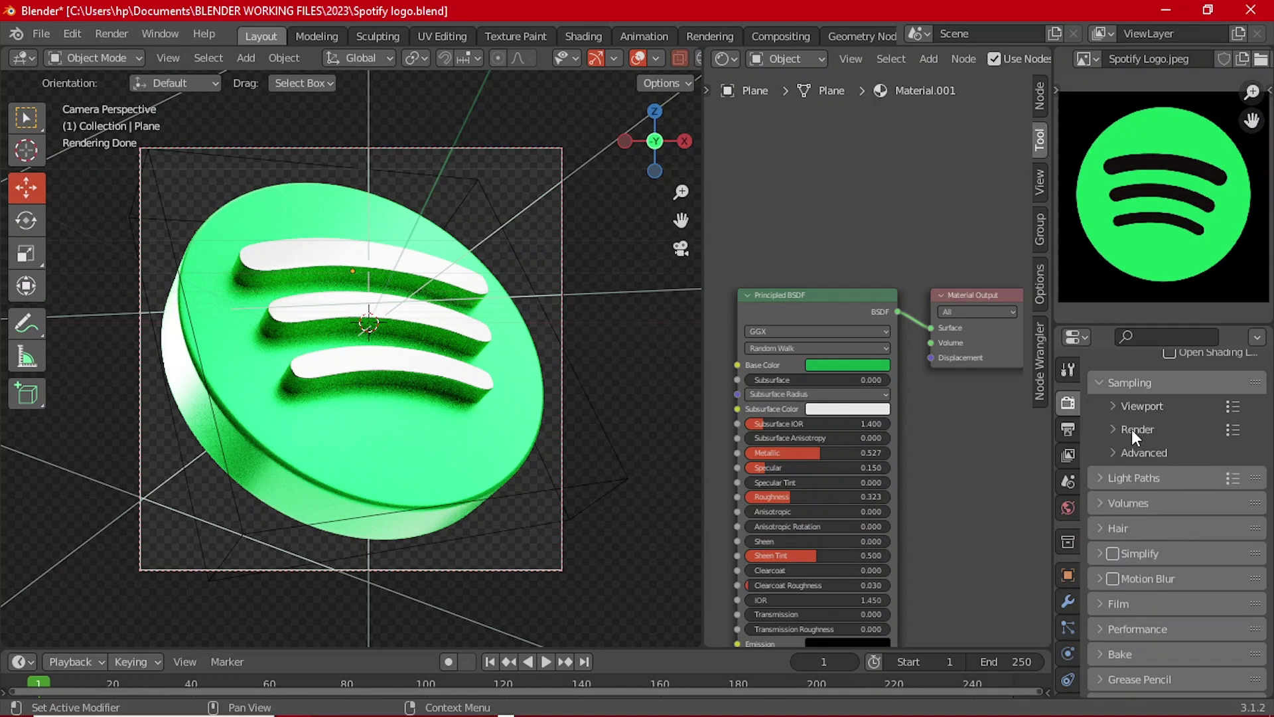
left_click(1130, 384)
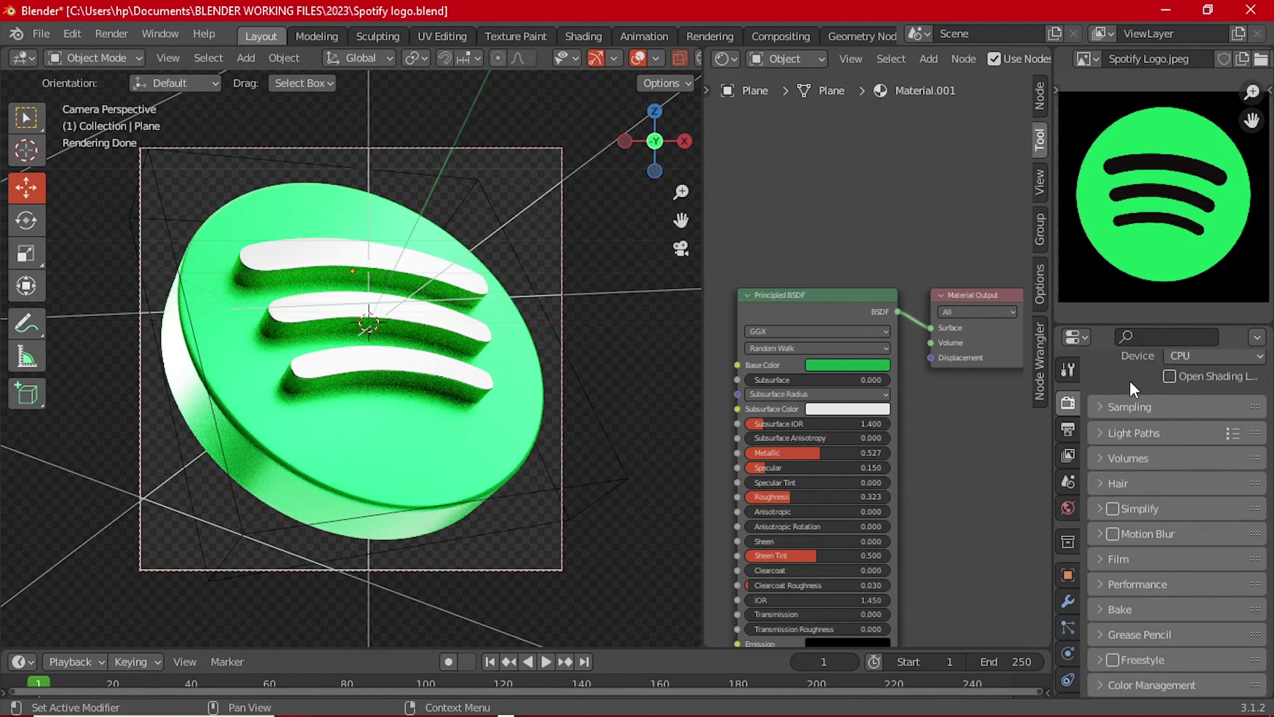
- Set the maximum light bounces to 5 for Diffuse and 5 for Glossy
left_click(1131, 432)
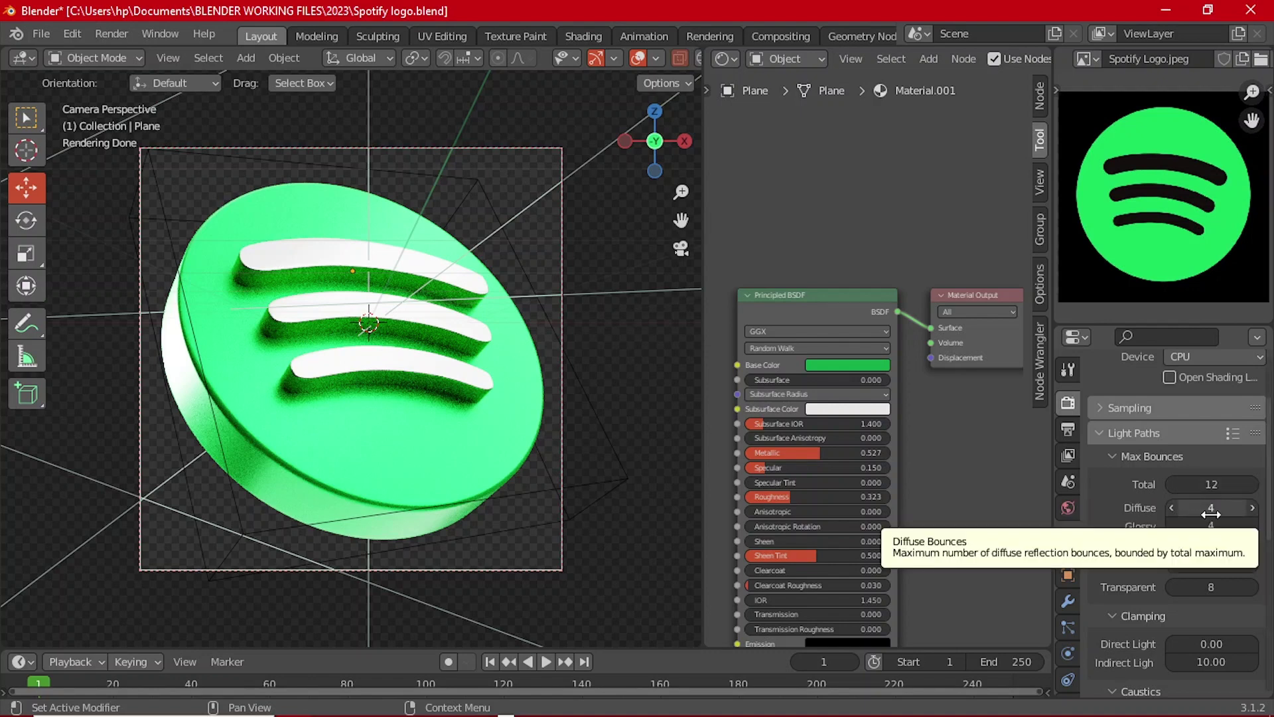
left_click(1212, 509)
type("5")
key("Return")
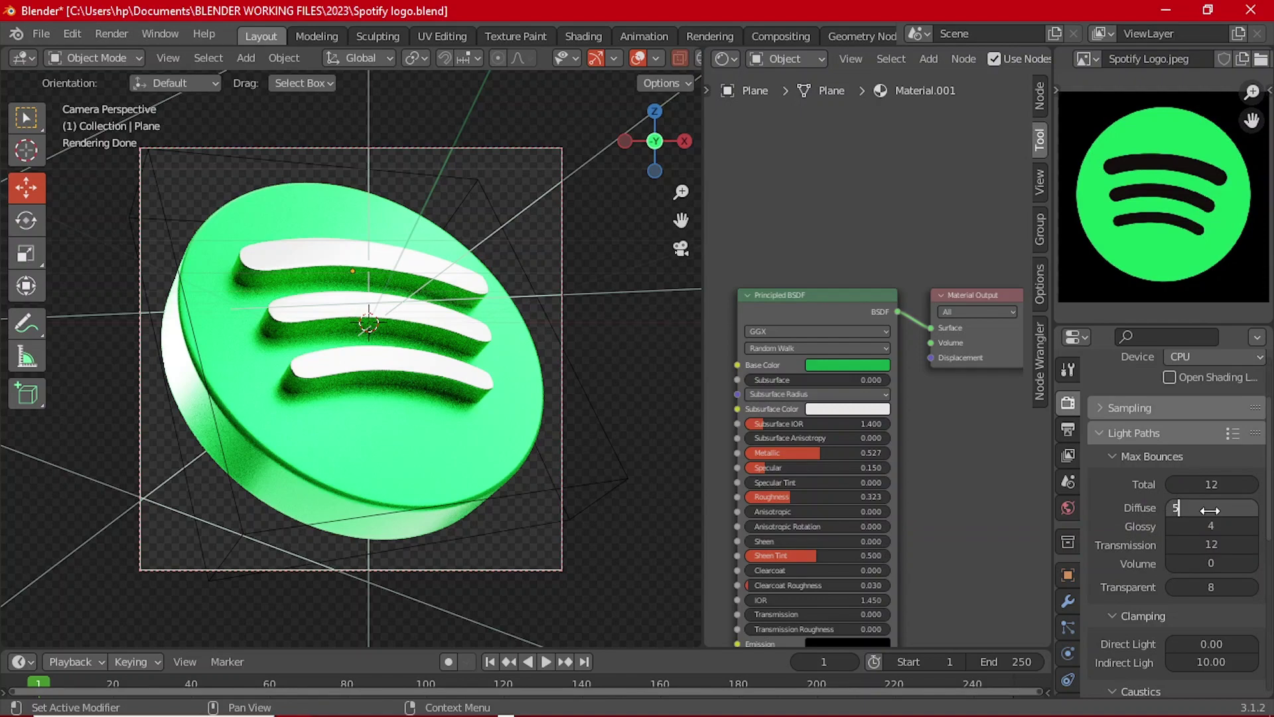
left_click(1213, 527)
type("5")
key("Return")
- Set the maximum Transmission bounces to 0 and the Total light bounces to 10
left_click(1212, 545)
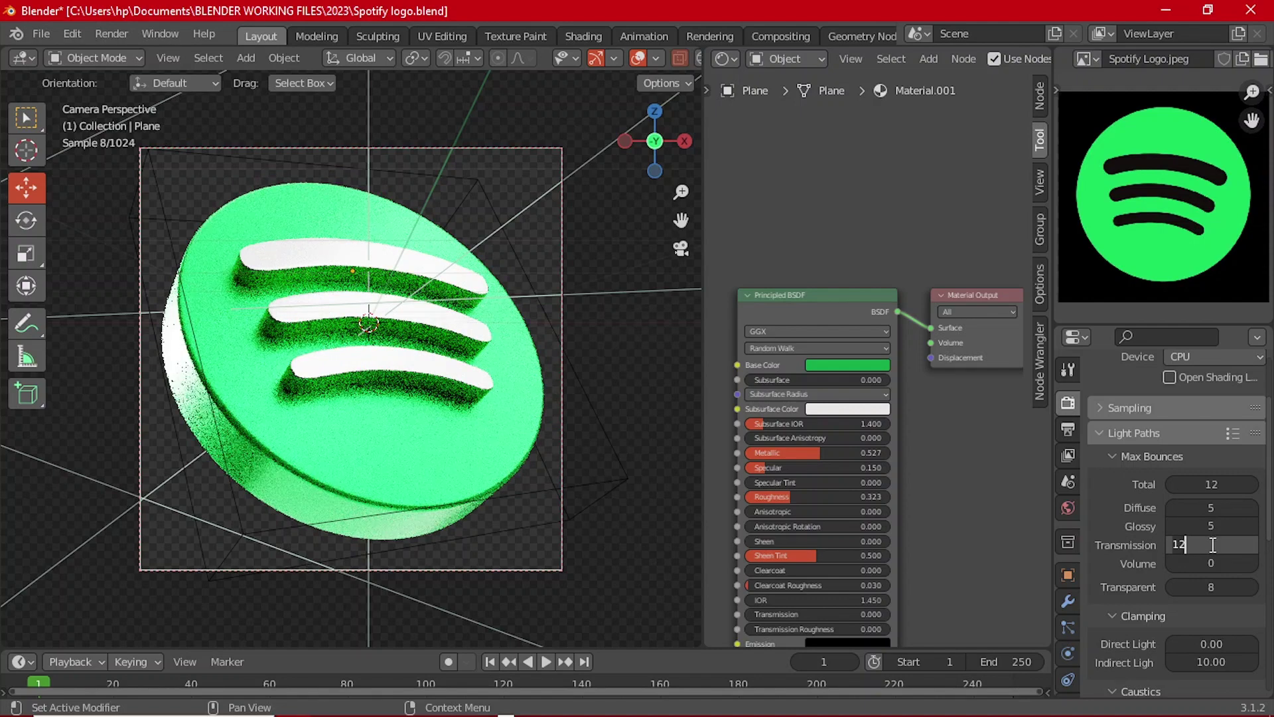
type("8")
key("Return")
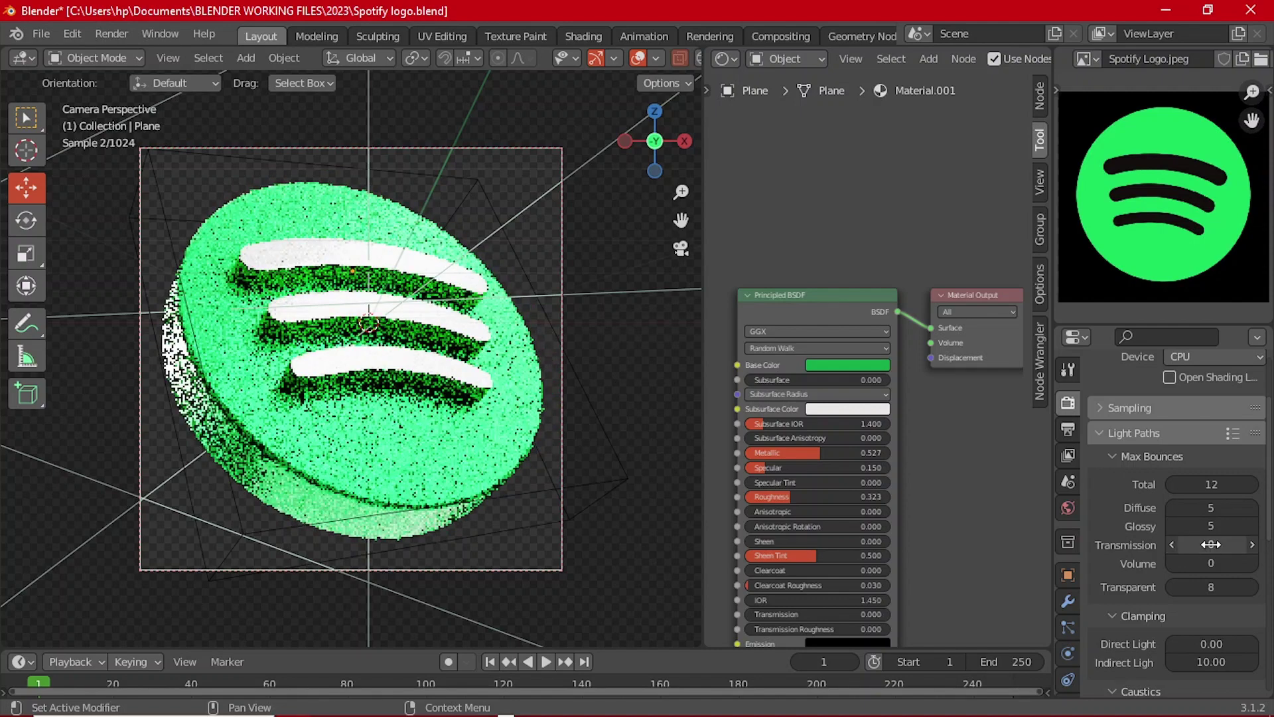
left_click(1211, 544)
type("0")
key("Return")
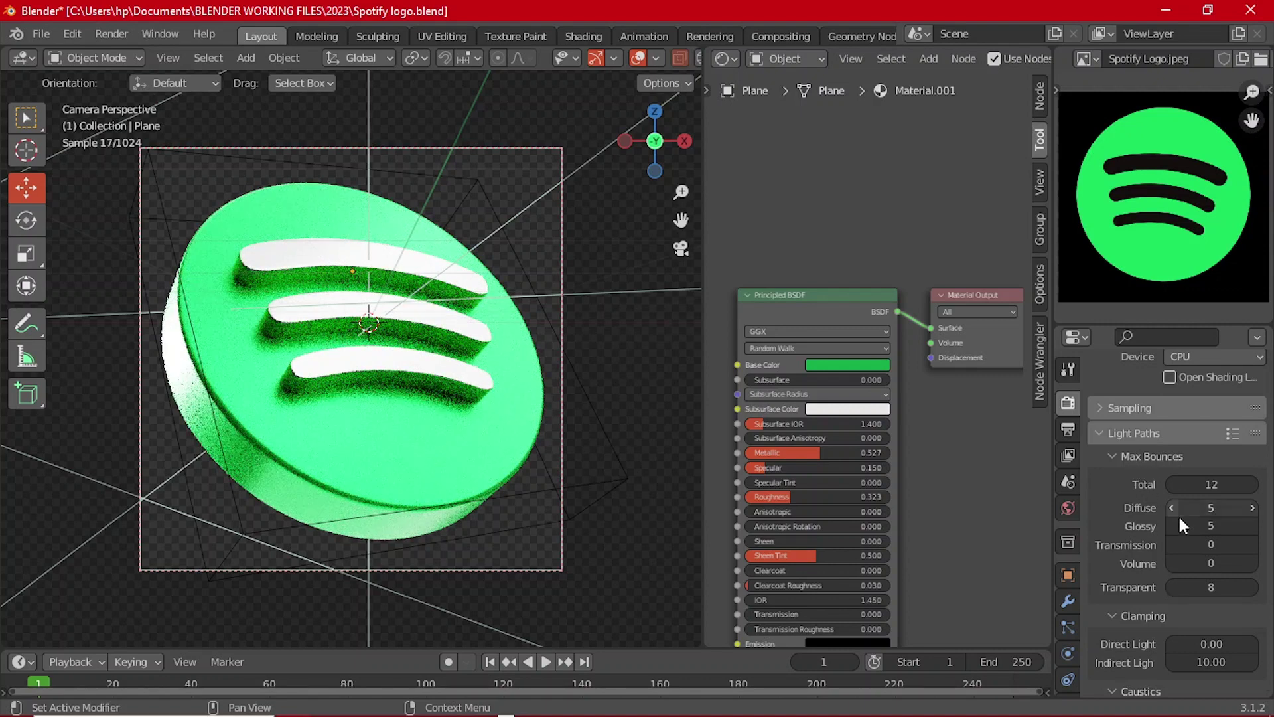
left_click(1230, 485)
key("BackSpace")
type("0")
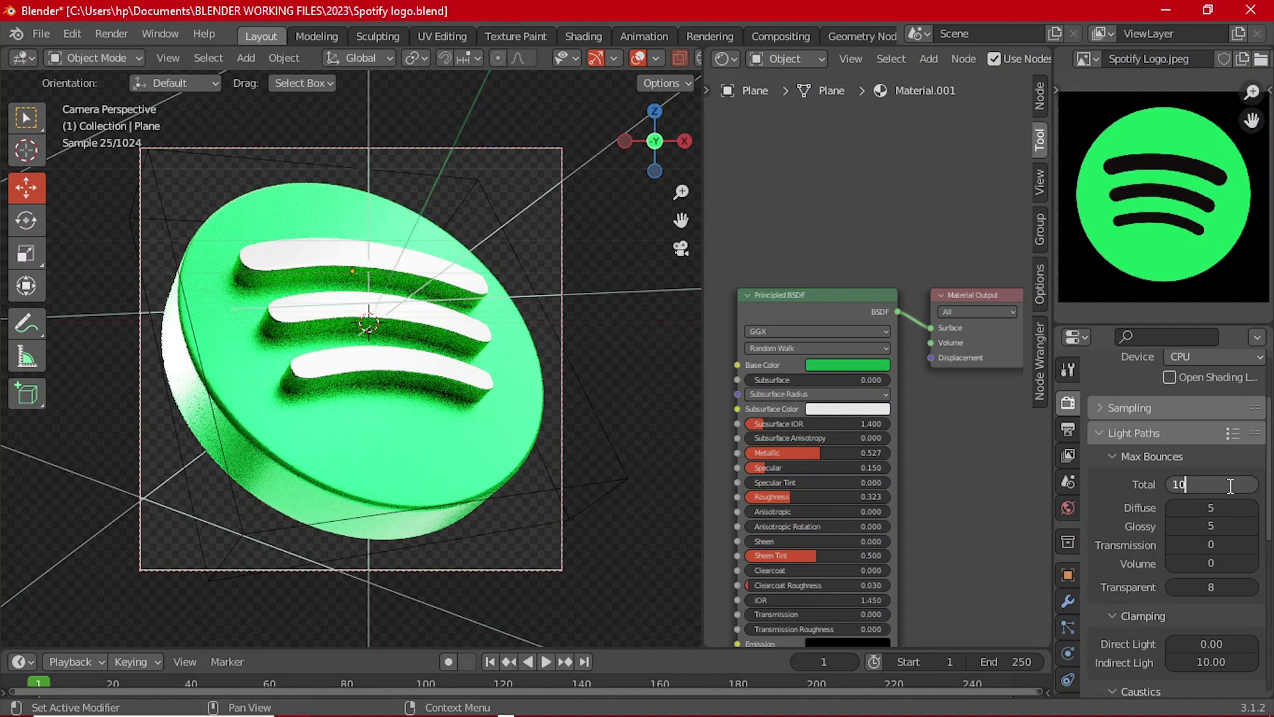
key("Return")
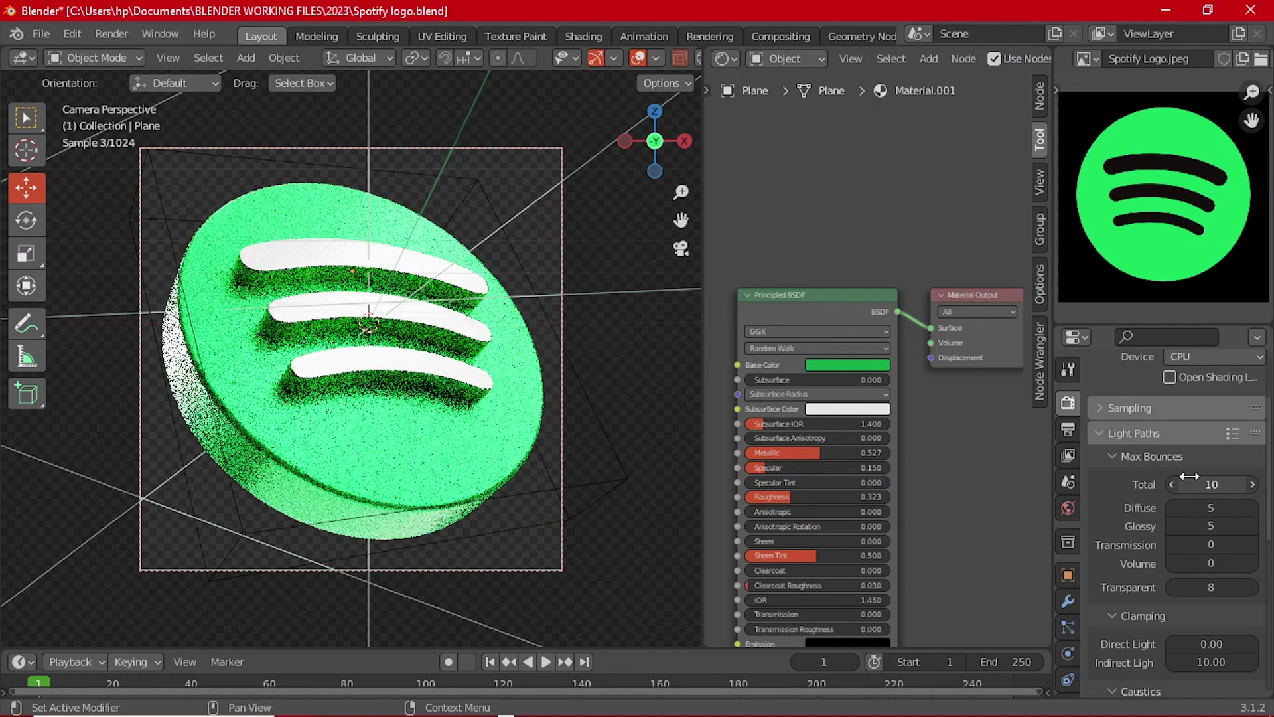
- Enable Fast GI Approximation for the render's light paths
left_click(1147, 455)
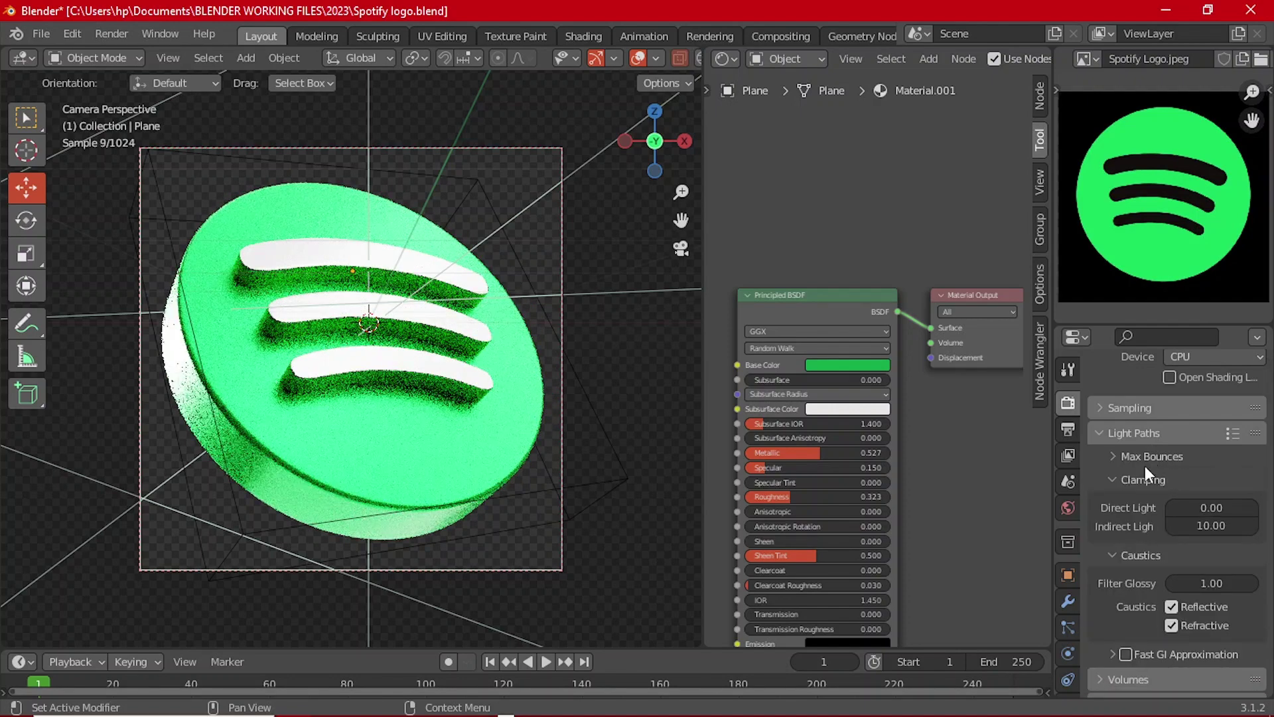
left_click(1143, 480)
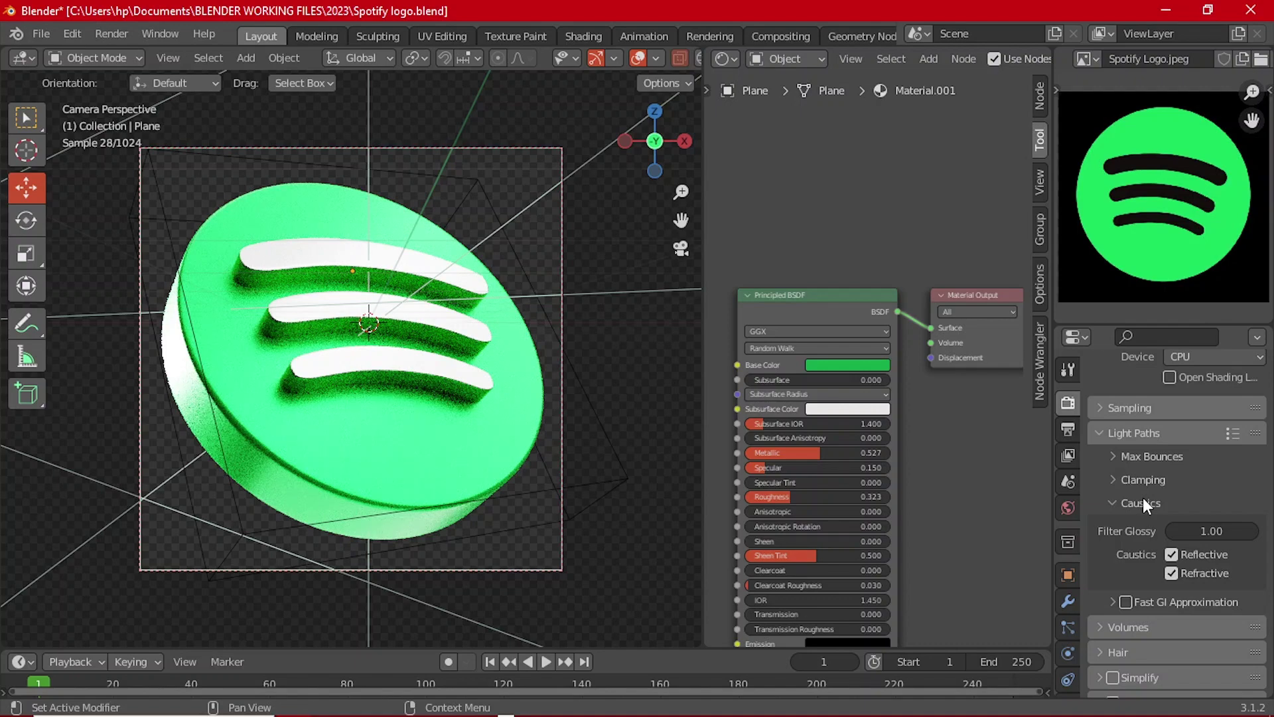
left_click(1143, 503)
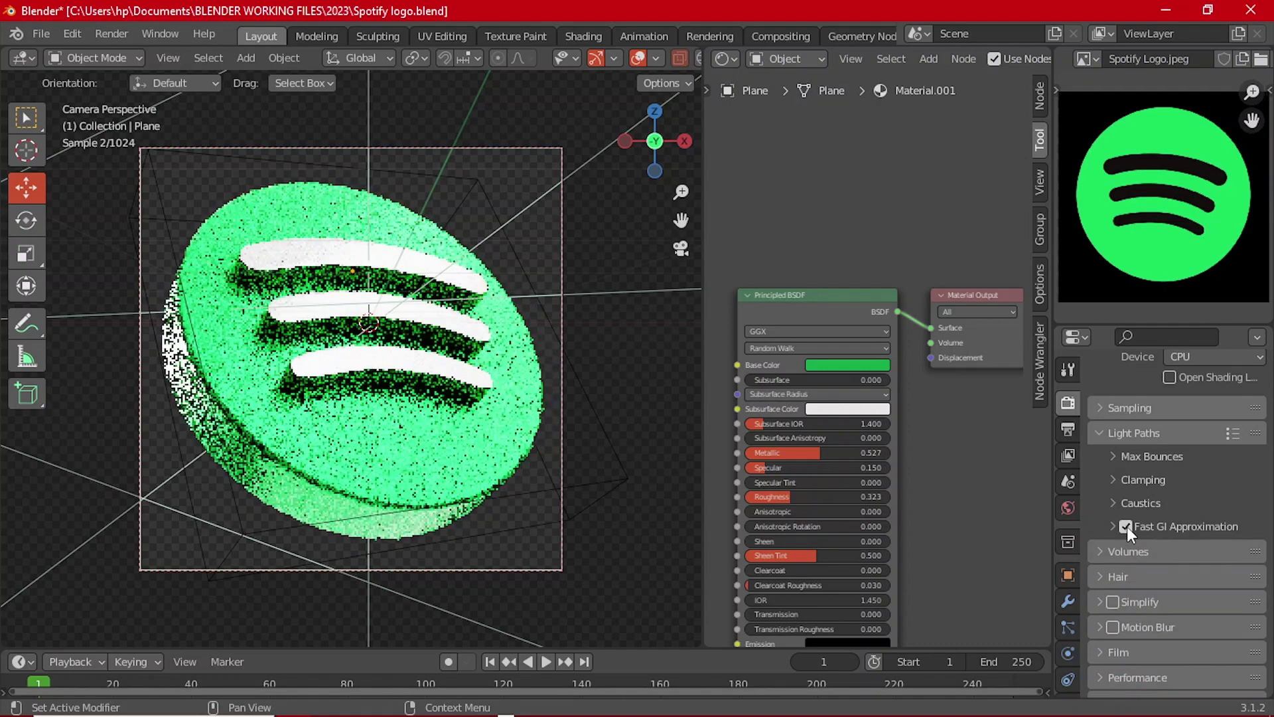
left_click(1127, 527)
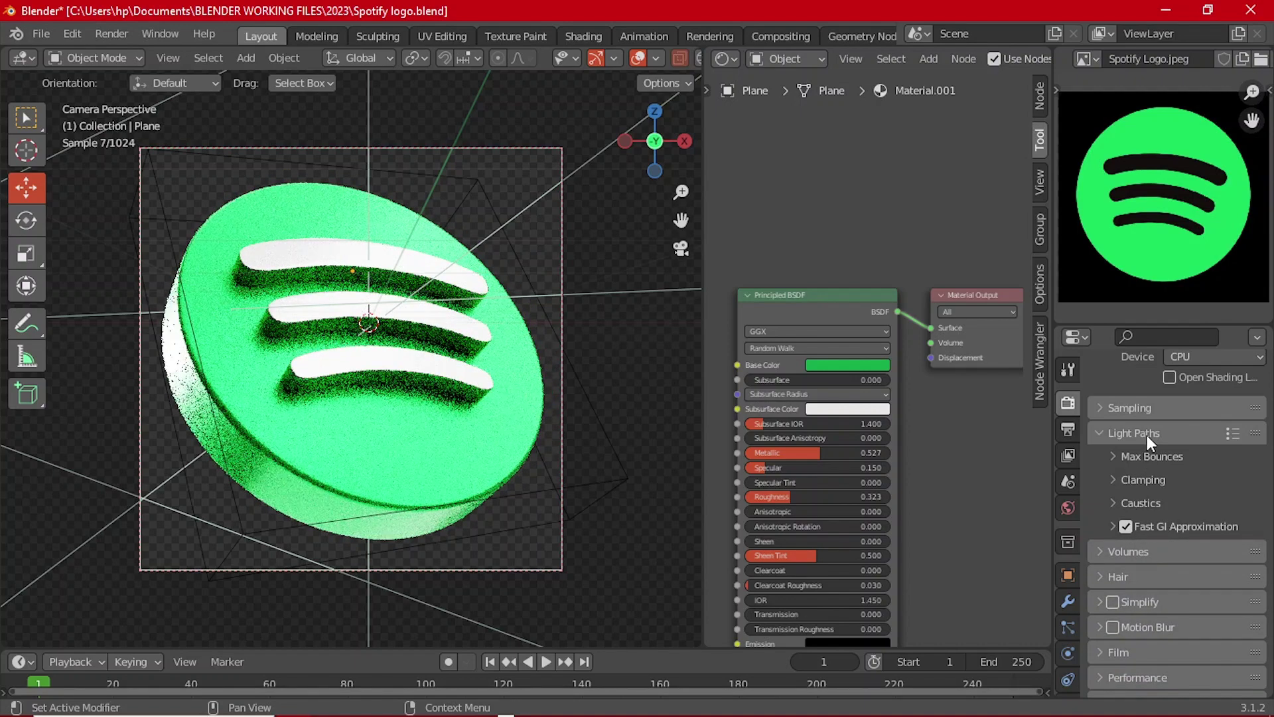
left_click(1147, 436)
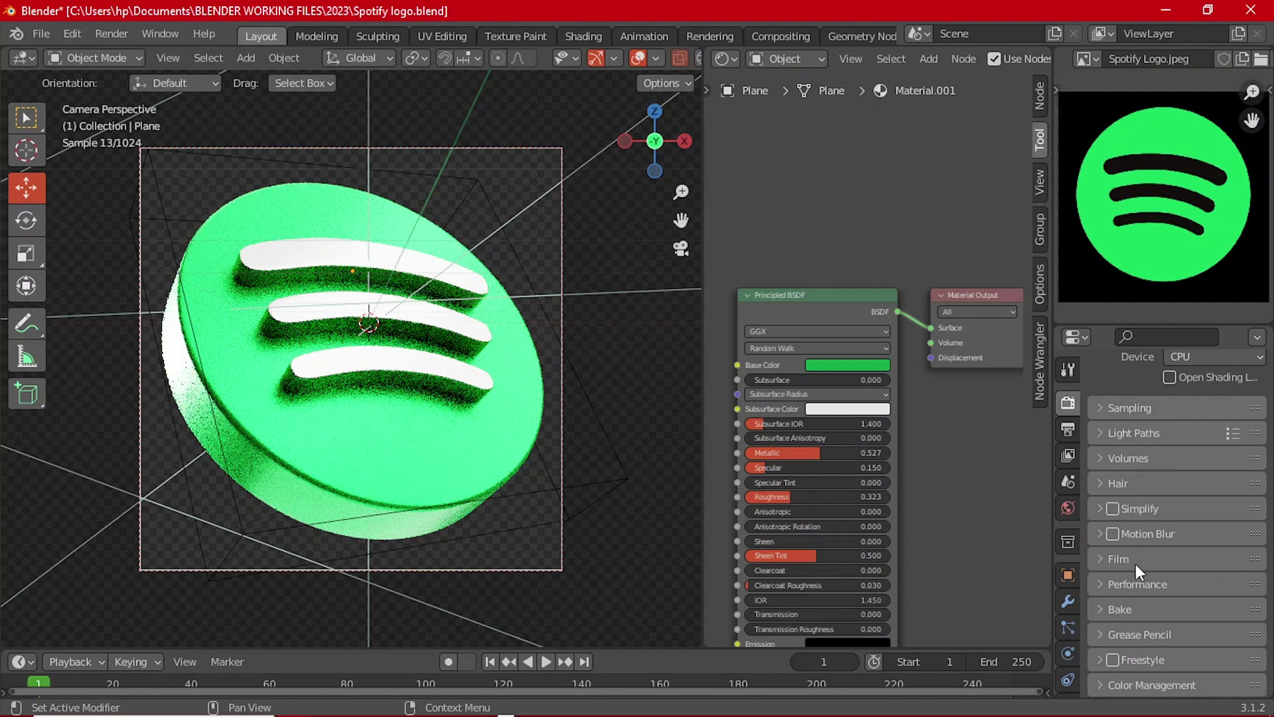
- Review the render's Performance settings and its Color Management settings
left_click(1130, 583)
scroll(1128, 584, "down", 4)
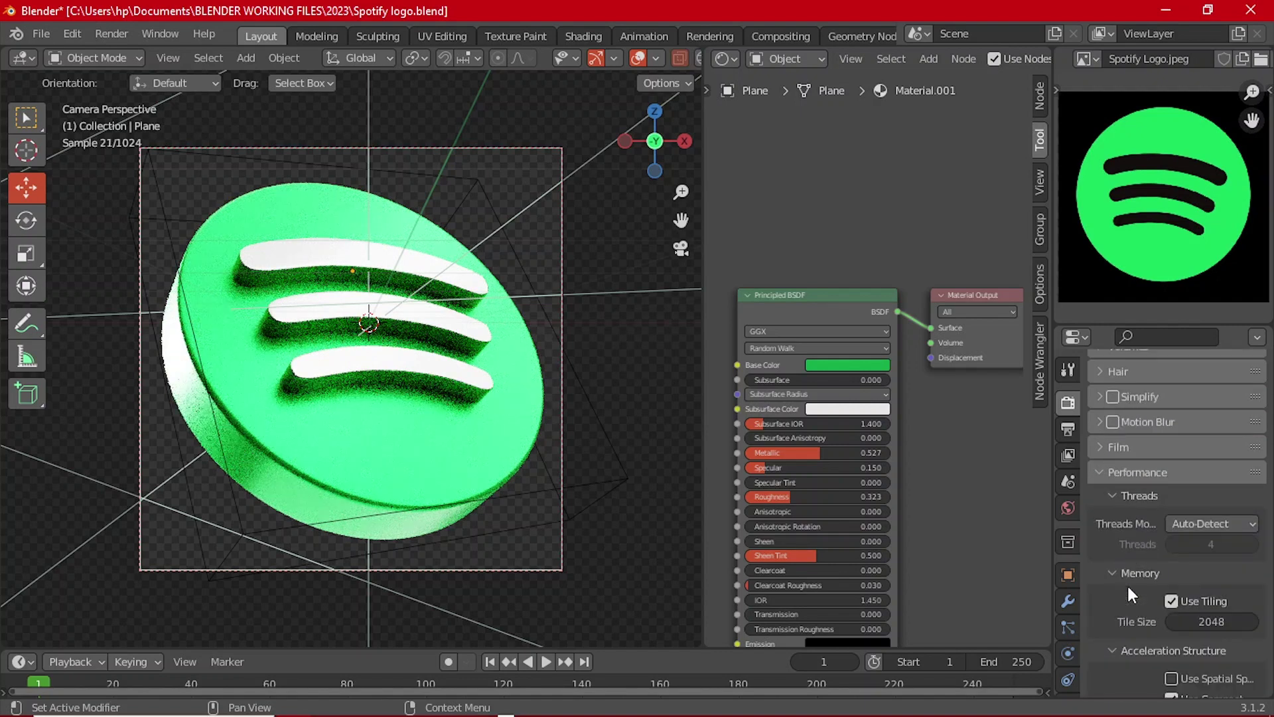
scroll(1127, 583, "down", 6)
scroll(1127, 583, "up", 4)
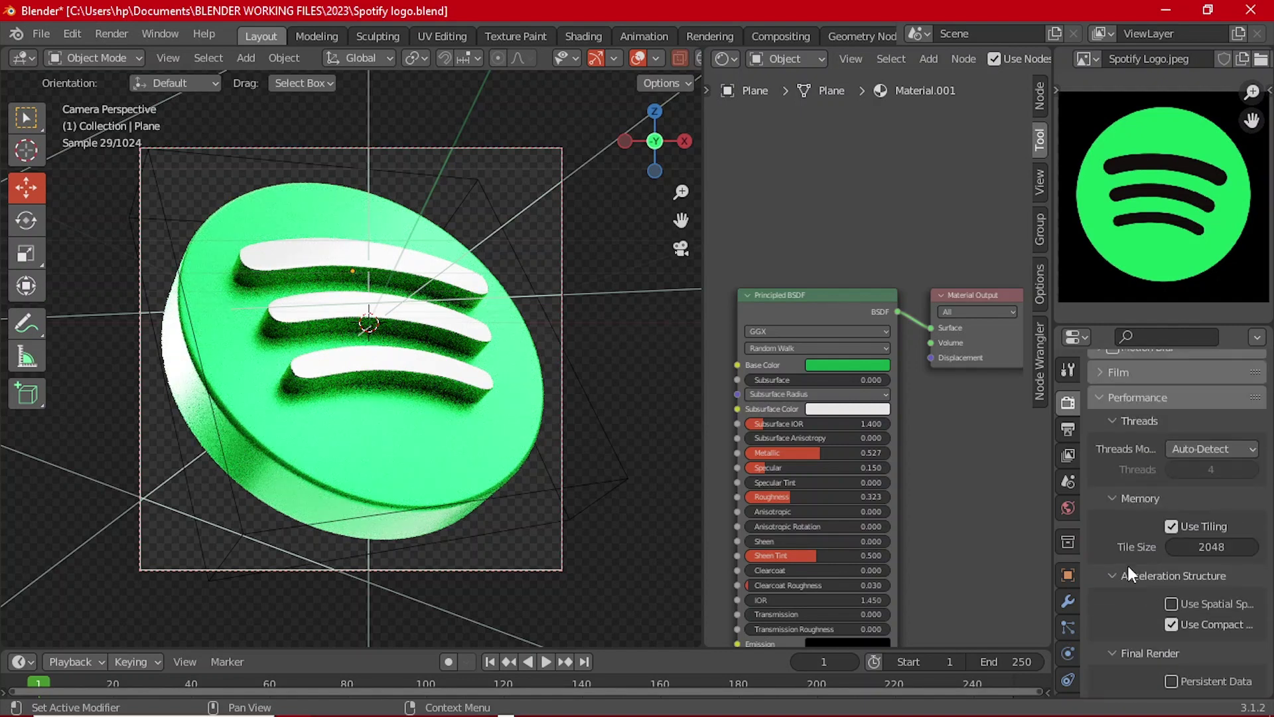
scroll(1129, 571, "up", 2)
left_click(1130, 428)
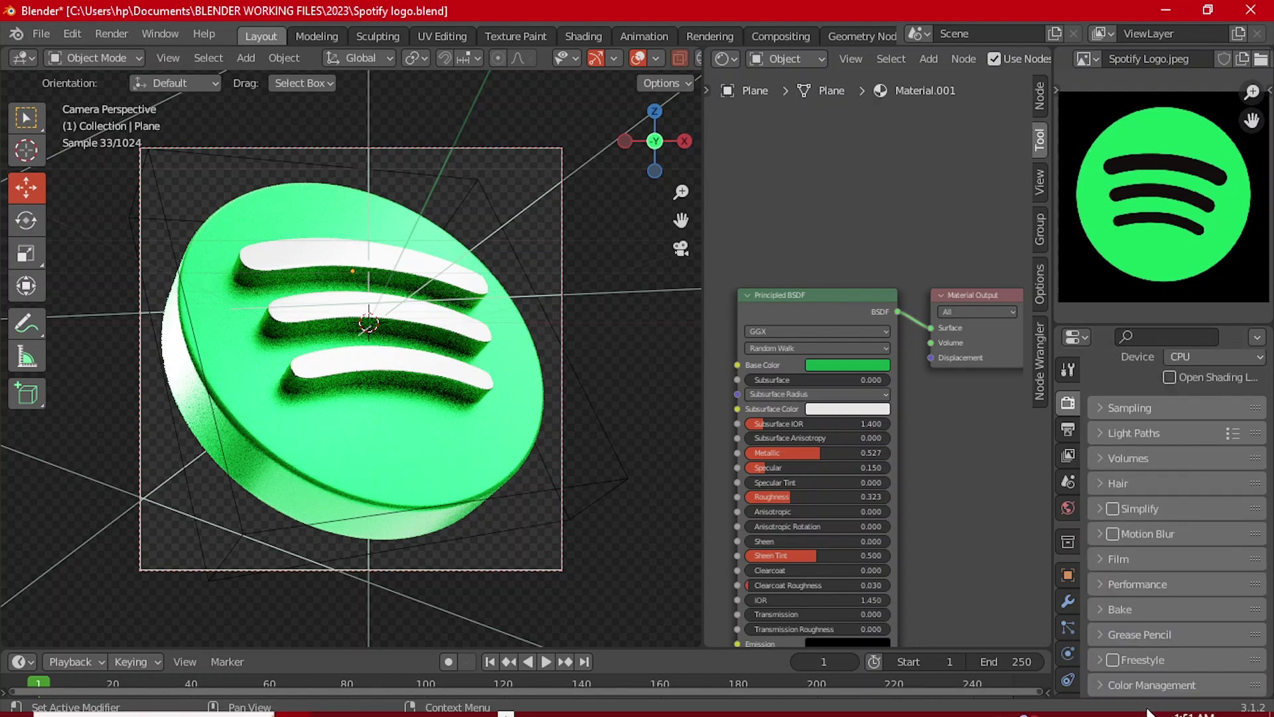
left_click(1153, 683)
scroll(1169, 641, "down", 4)
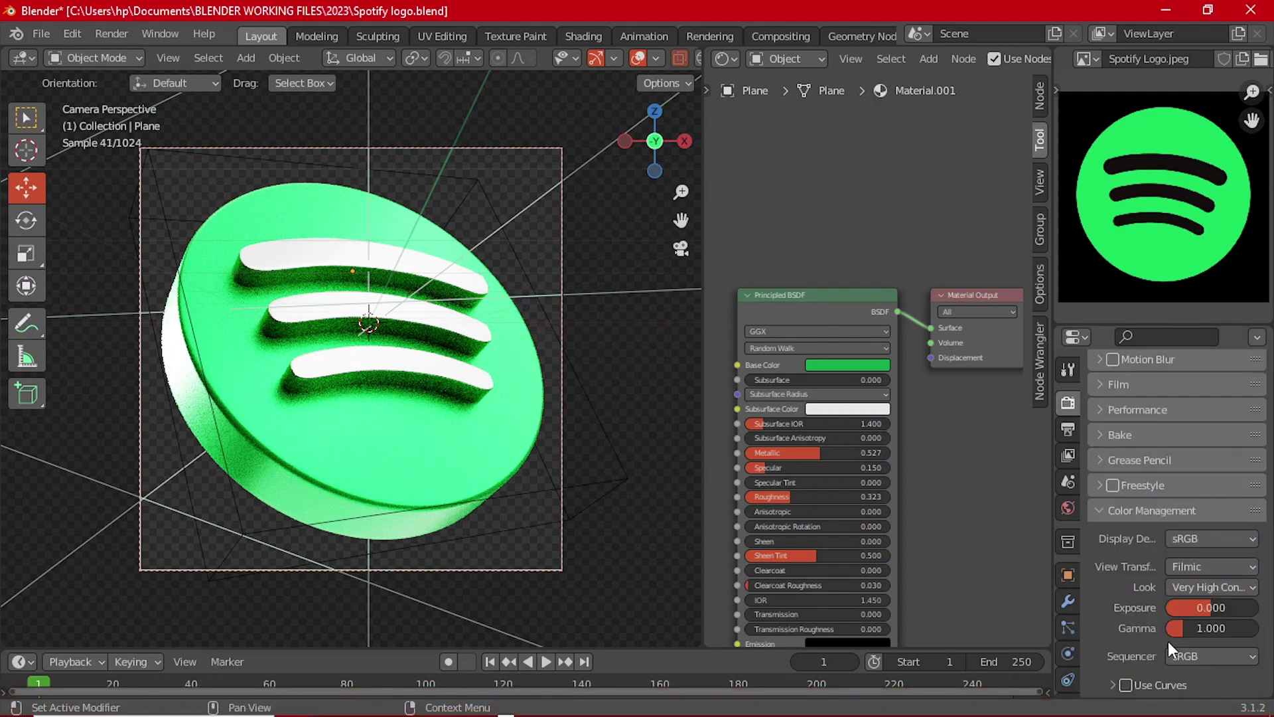
- Enable curves in the render's Color Management and add a control point near the middle of the combined curve
left_click(1126, 685)
scroll(1148, 664, "down", 5)
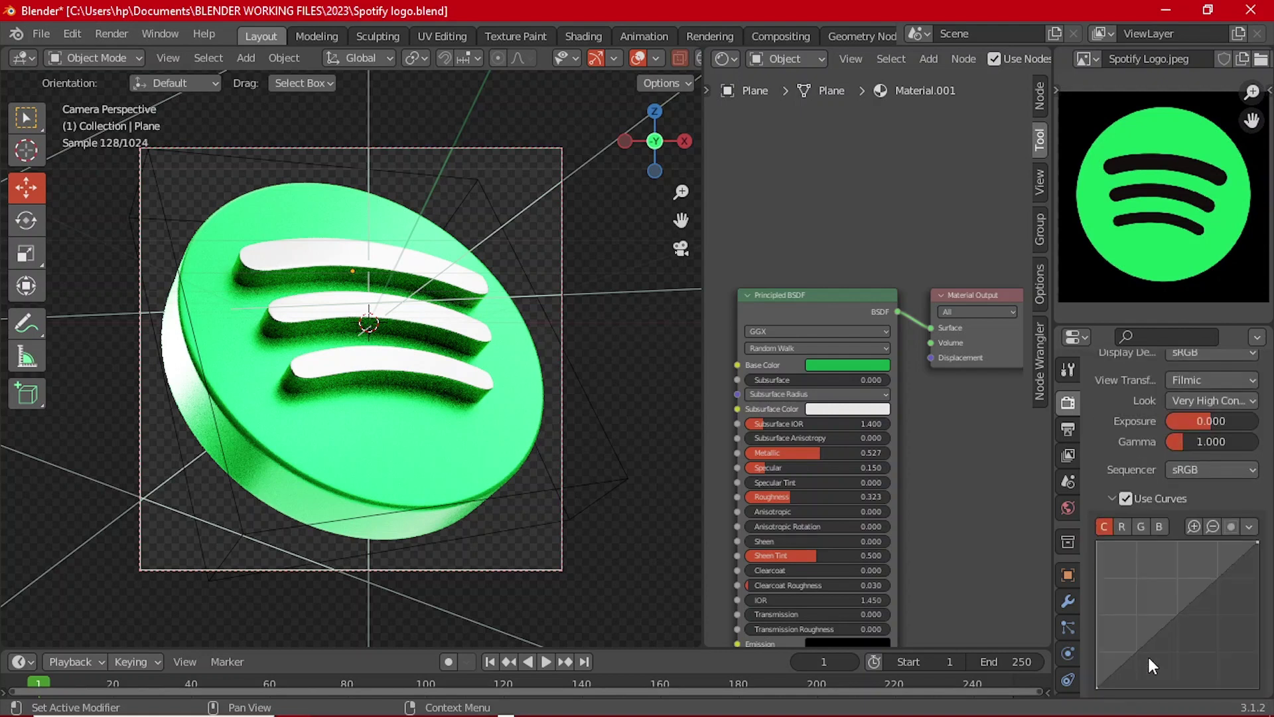
left_click_drag(1167, 617, 1179, 622)
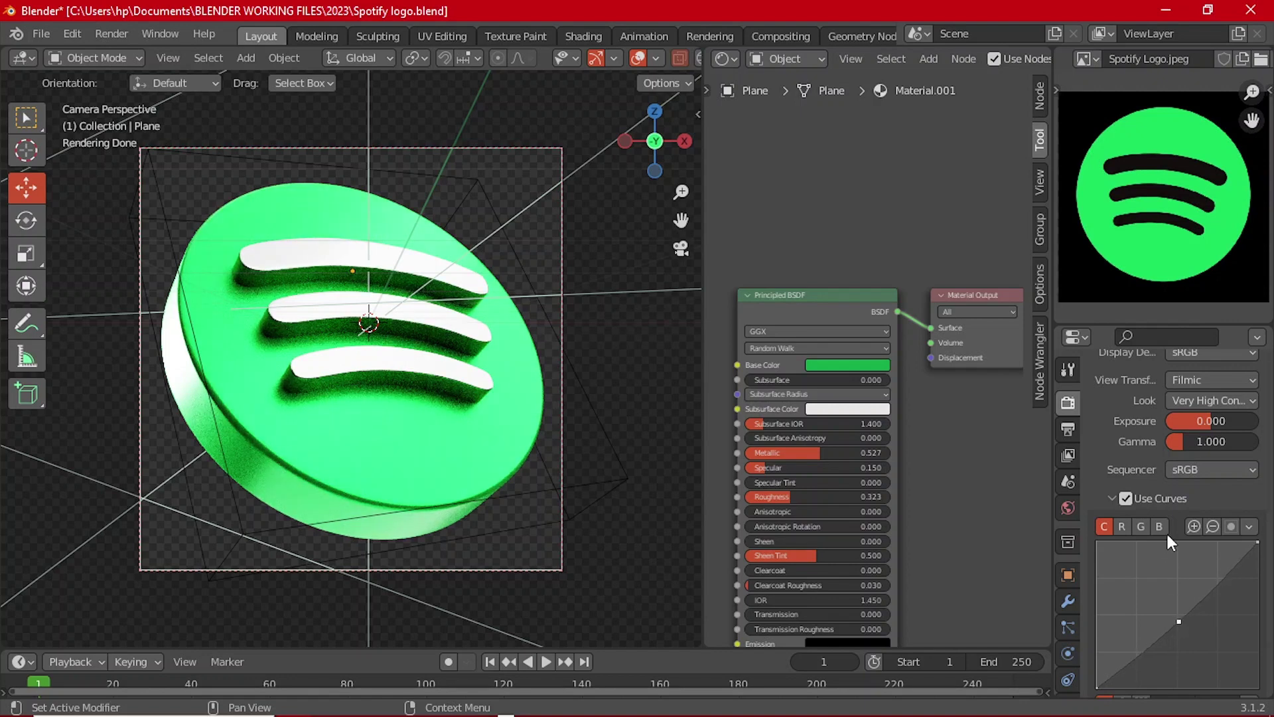
scroll(1152, 500, "up", 15)
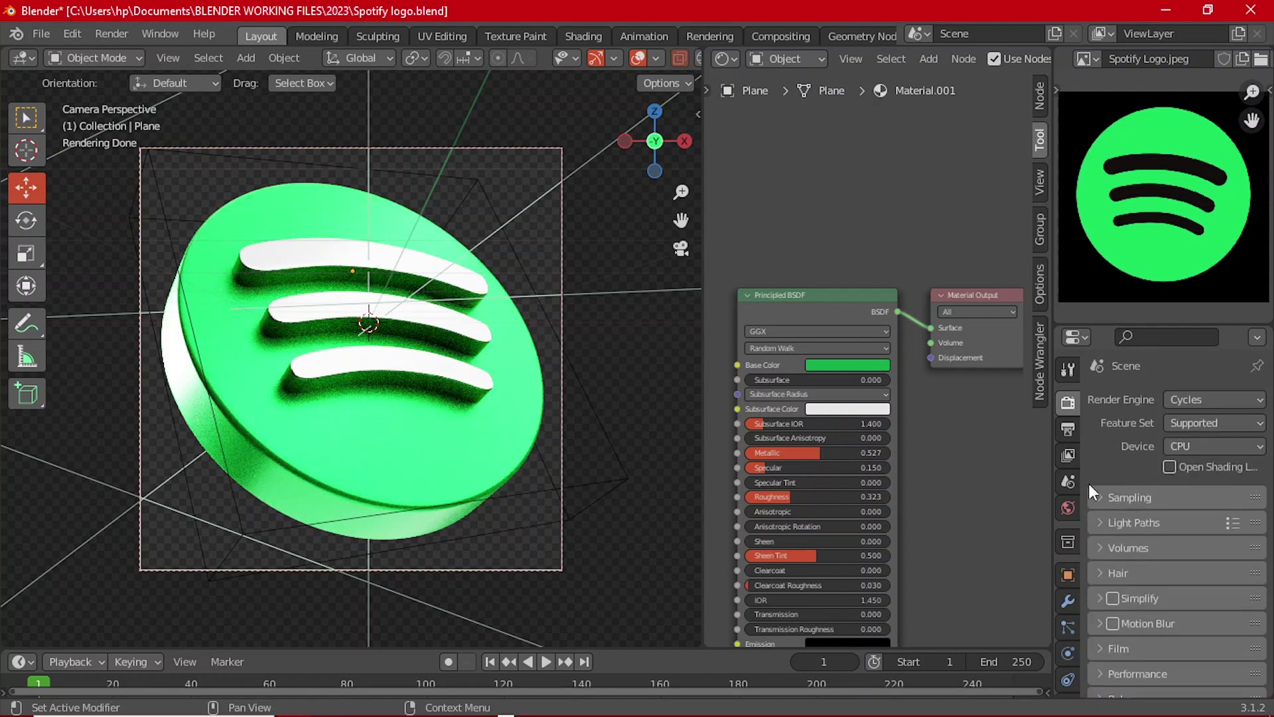
- Hide the overlays in the 3D viewport and save the Spotify logo.blend file
left_click(635, 59)
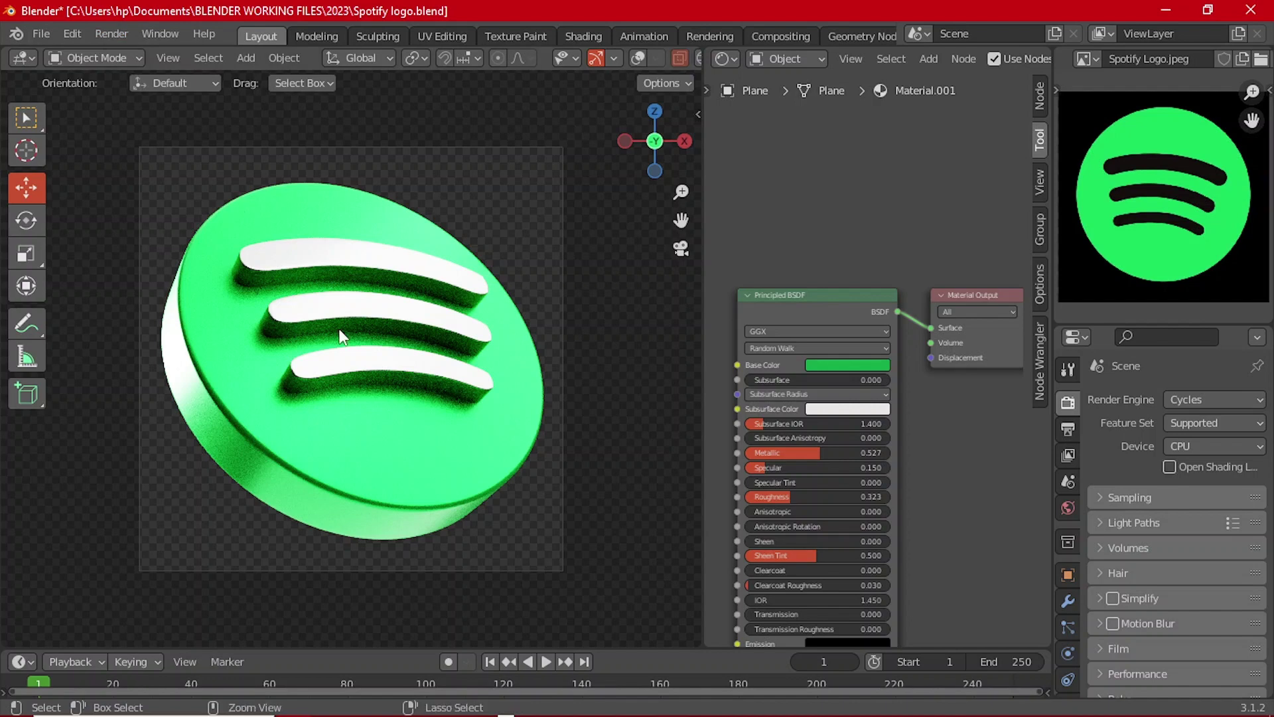
key("ctrl+s")
- Start rendering the scene as an animation from the camera view
left_click(110, 34)
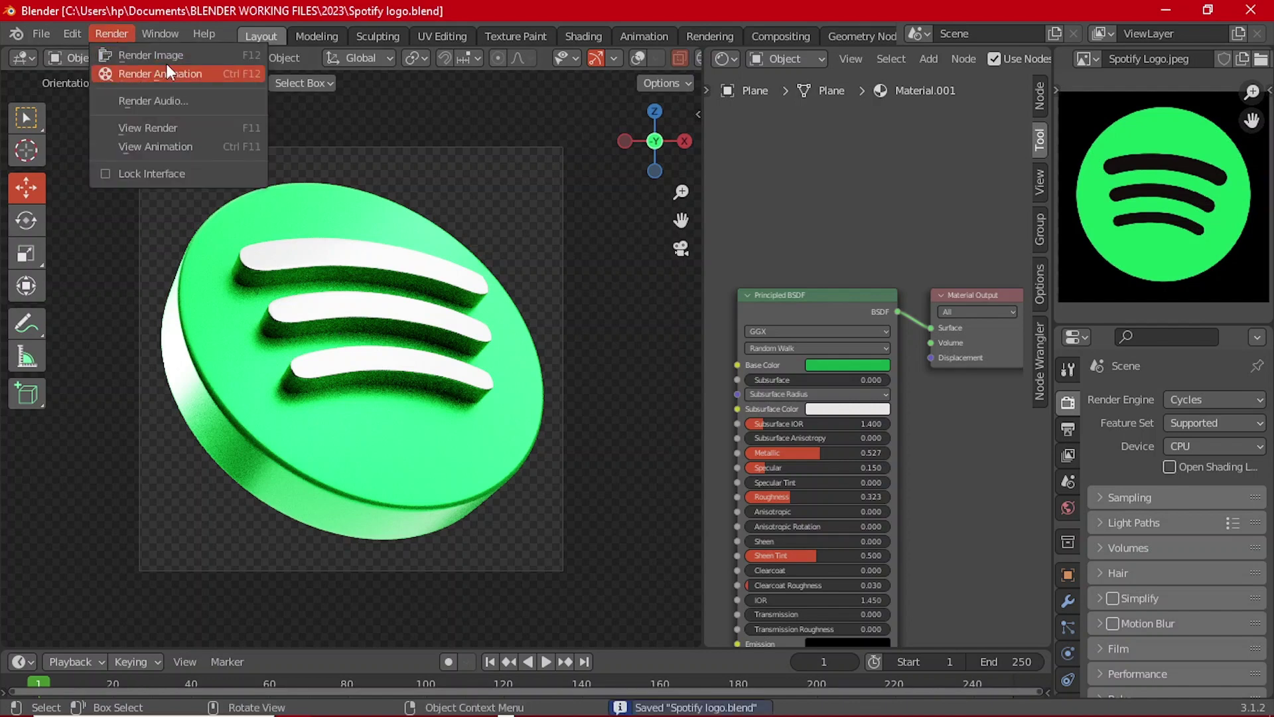
left_click(191, 75)
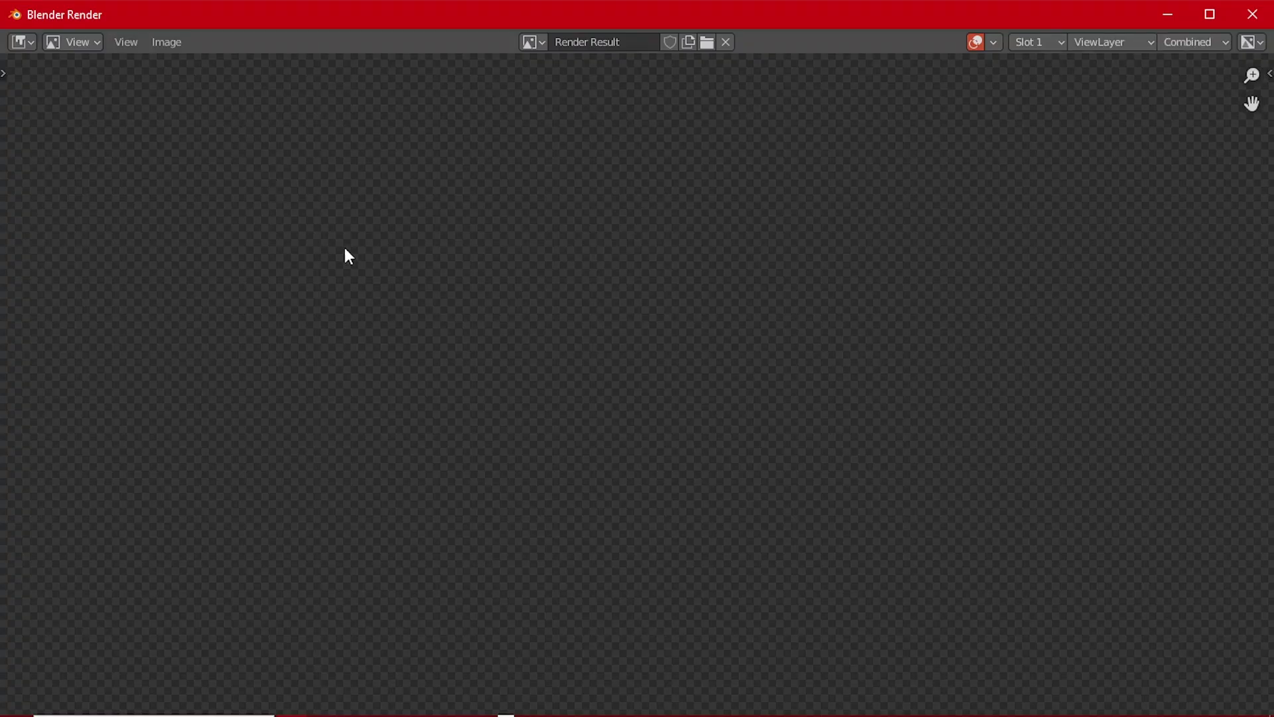